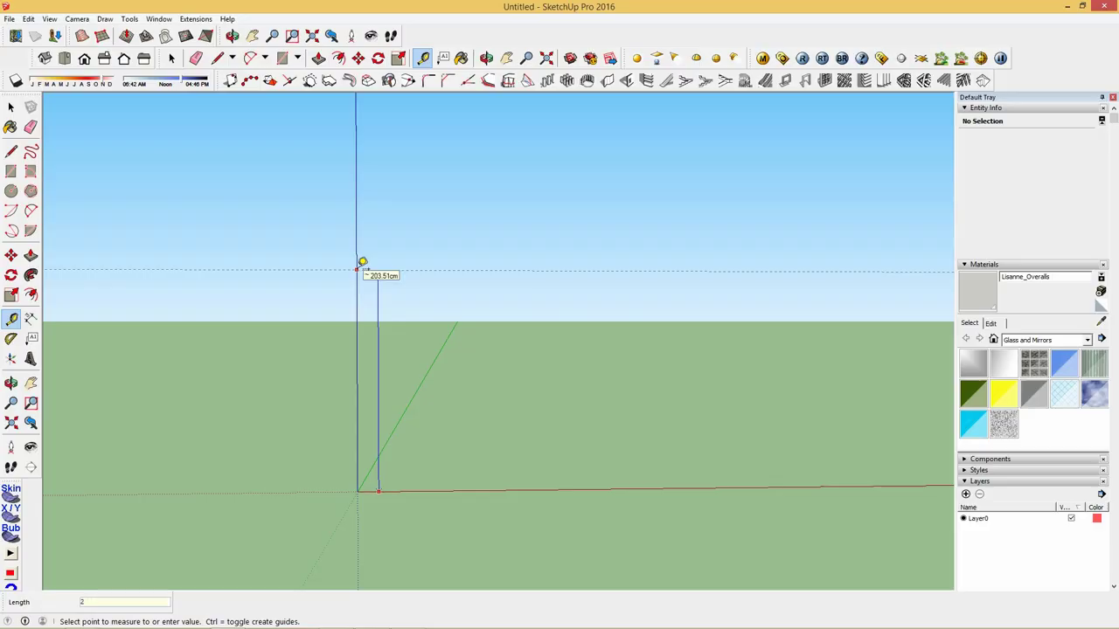
Step: Place Tape Measure guides 220 cm up the blue axis, 70 cm across, and 120 cm below
{"action": "type", "text": "20"}
{"action": "key", "text": "Return"}
{"action": "scroll", "coordinate": [362, 262], "scroll_direction": "up", "scroll_amount": 2}
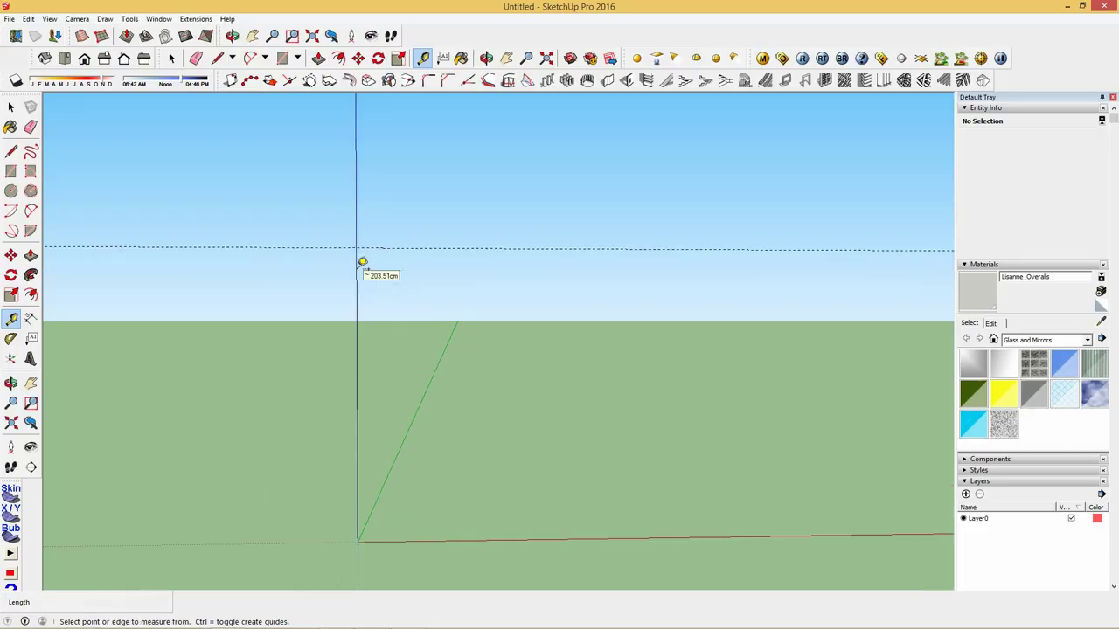
{"action": "left_click", "coordinate": [356, 267]}
{"action": "type", "text": "7"}
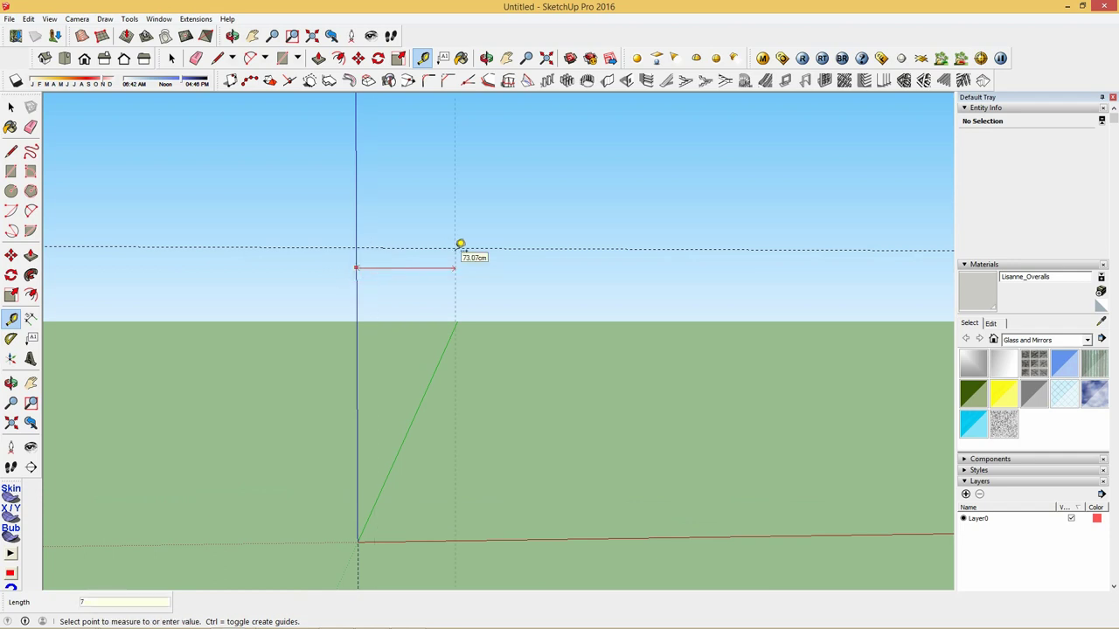
{"action": "type", "text": "0"}
{"action": "key", "text": "Return"}
{"action": "left_click", "coordinate": [466, 248]}
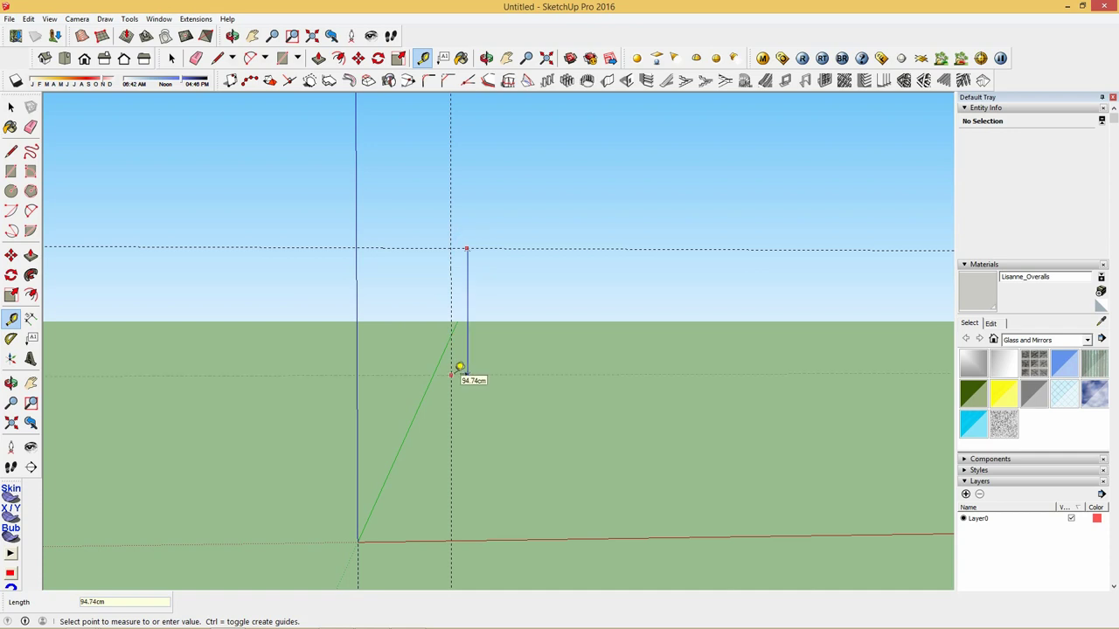
{"action": "type", "text": "0"}
{"action": "key", "text": "Return"}
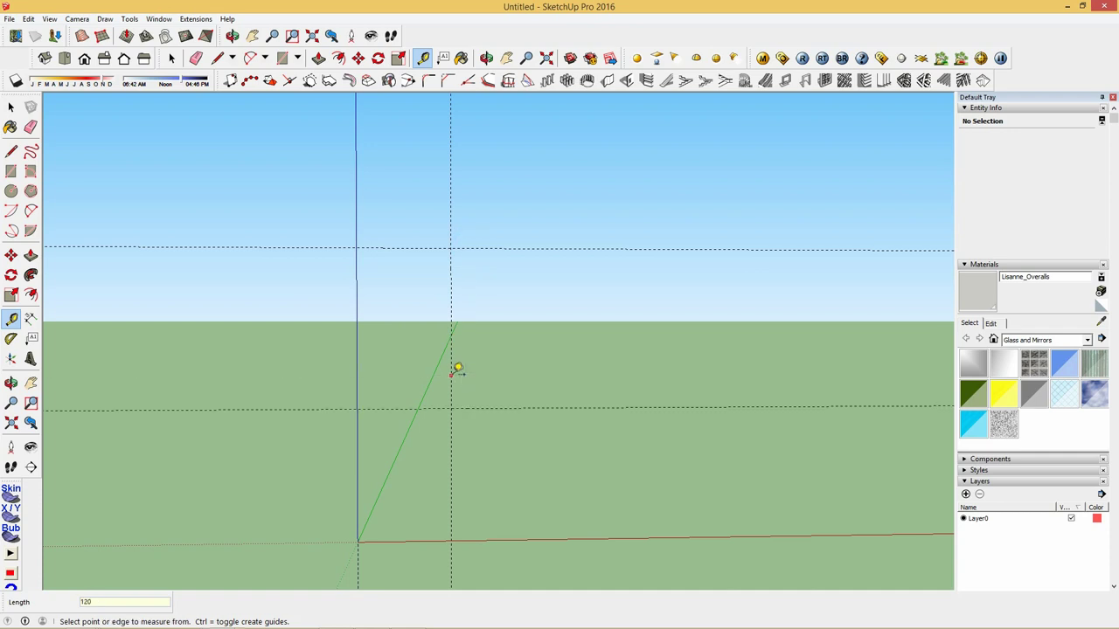
{"action": "left_click", "coordinate": [282, 57]}
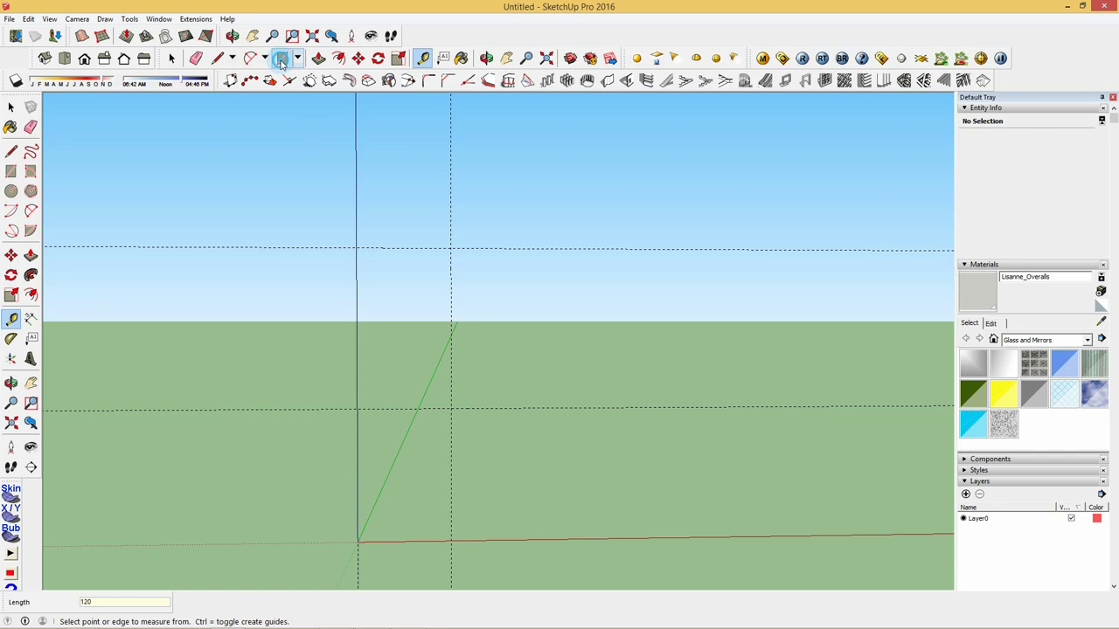
Step: Draw the 70 × 120 cm rectangle between the guides and pull it 12 cm deep
{"action": "left_click", "coordinate": [359, 249]}
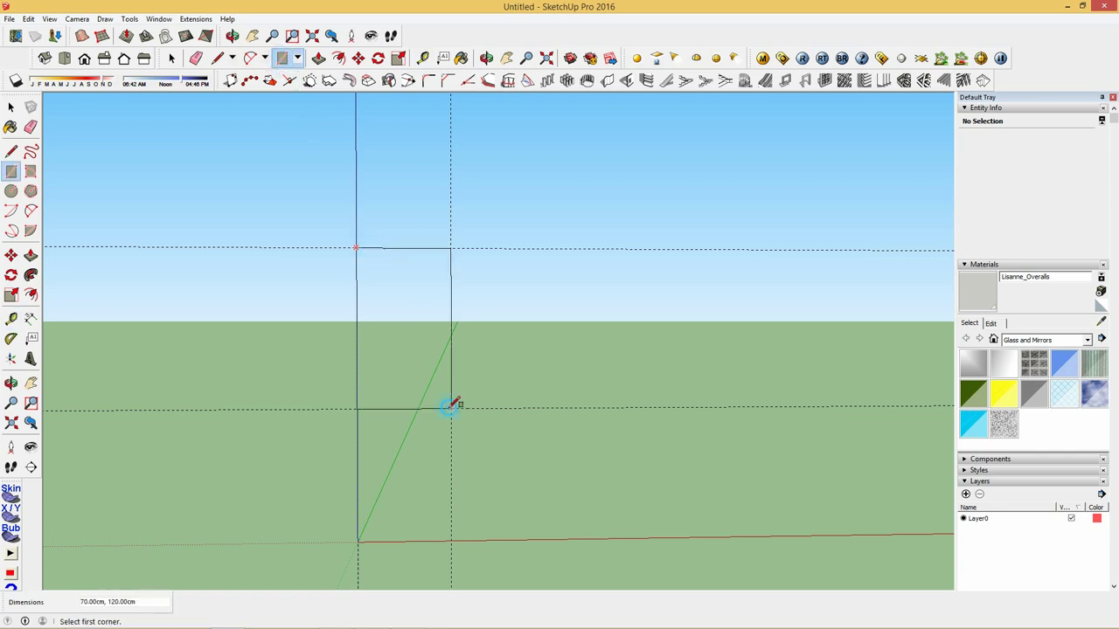
{"action": "left_click", "coordinate": [451, 405]}
{"action": "left_click", "coordinate": [318, 58]}
{"action": "left_click", "coordinate": [428, 395]}
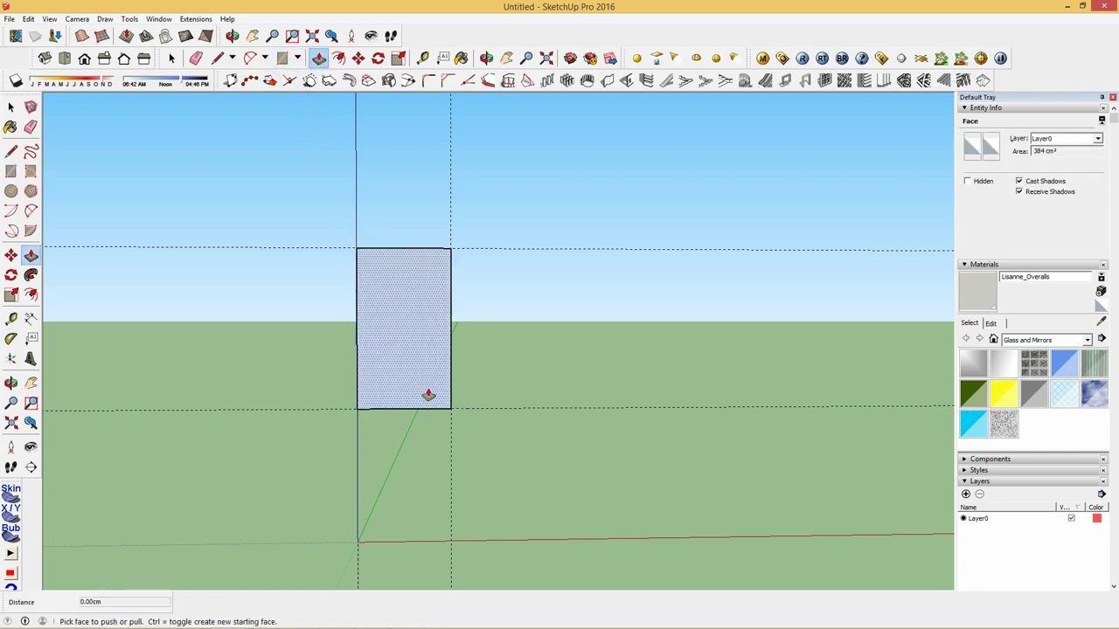
{"action": "left_click", "coordinate": [428, 395]}
{"action": "type", "text": "12"}
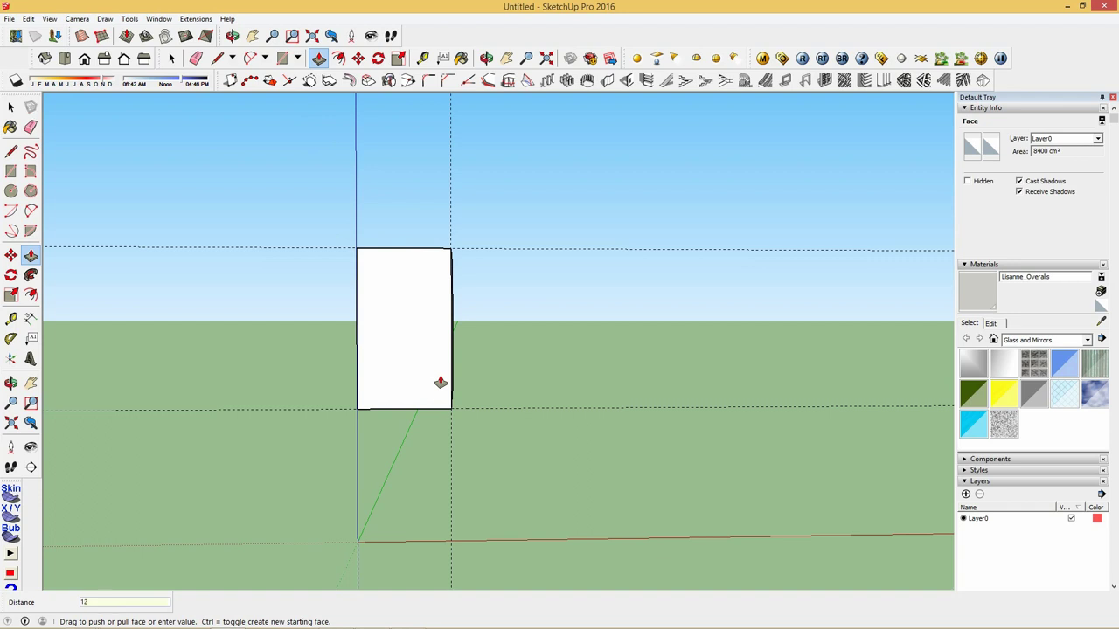
{"action": "left_click", "coordinate": [441, 382]}
Step: Offset the front face inward by 5 cm to form the frame border
{"action": "left_click", "coordinate": [340, 58]}
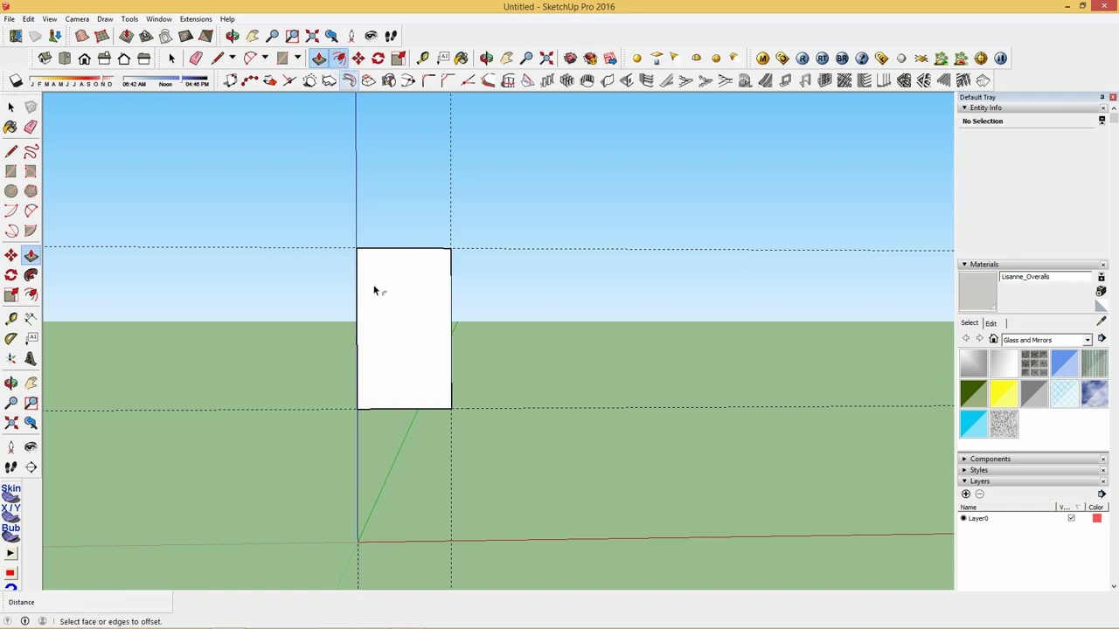
{"action": "left_click", "coordinate": [369, 298]}
{"action": "type", "text": "5"}
{"action": "key", "text": "Return"}
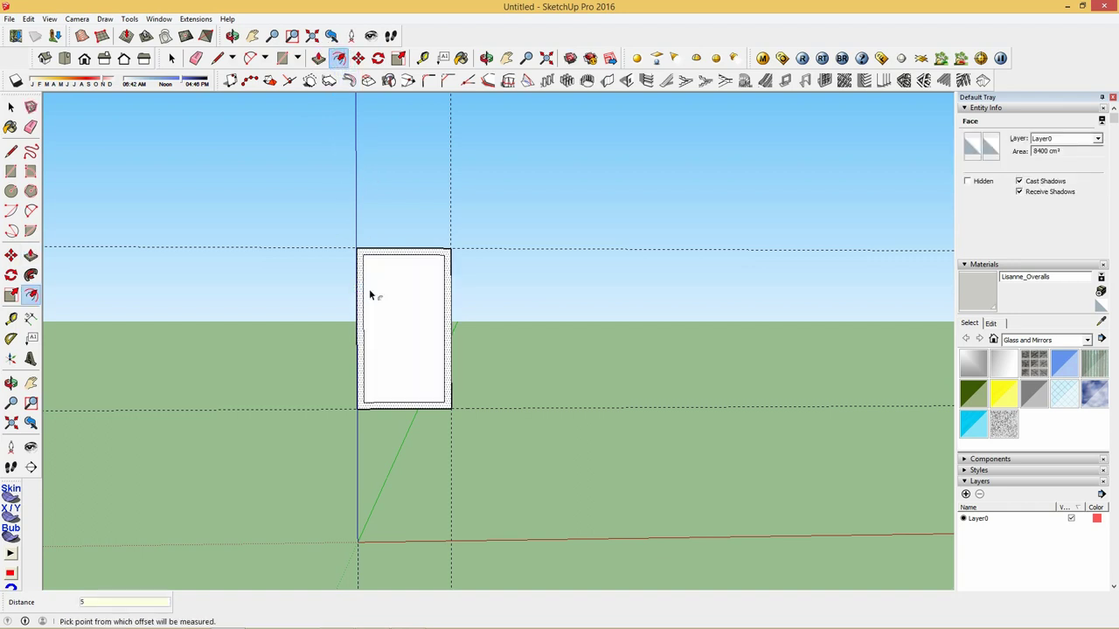
{"action": "scroll", "coordinate": [369, 289], "scroll_direction": "up", "scroll_amount": 1}
{"action": "scroll", "coordinate": [369, 289], "scroll_direction": "up", "scroll_amount": 2}
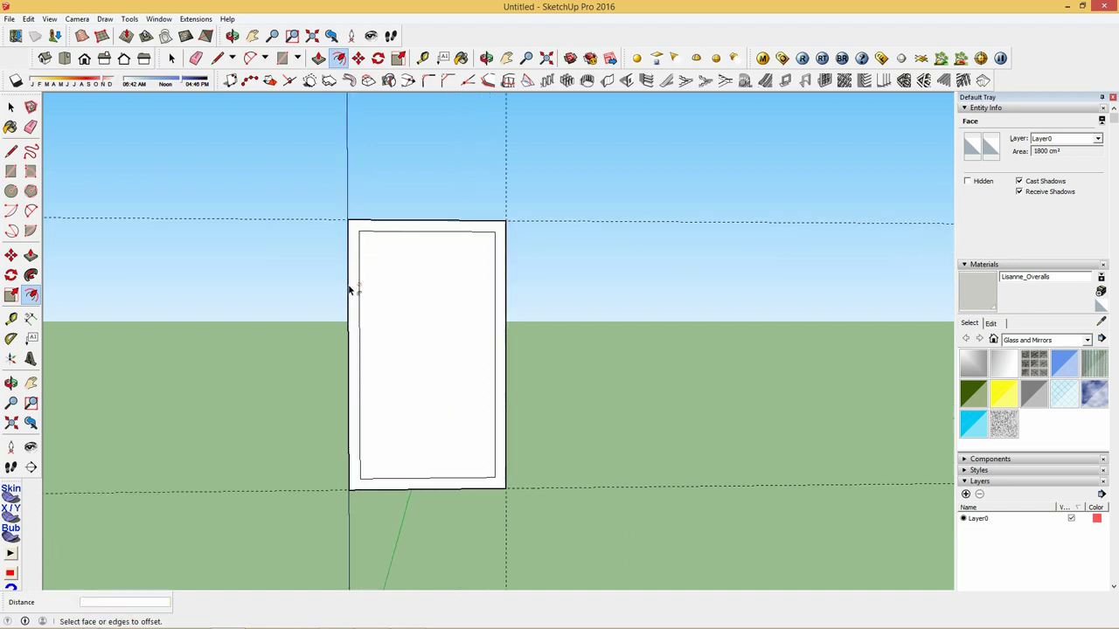
{"action": "left_click", "coordinate": [354, 285]}
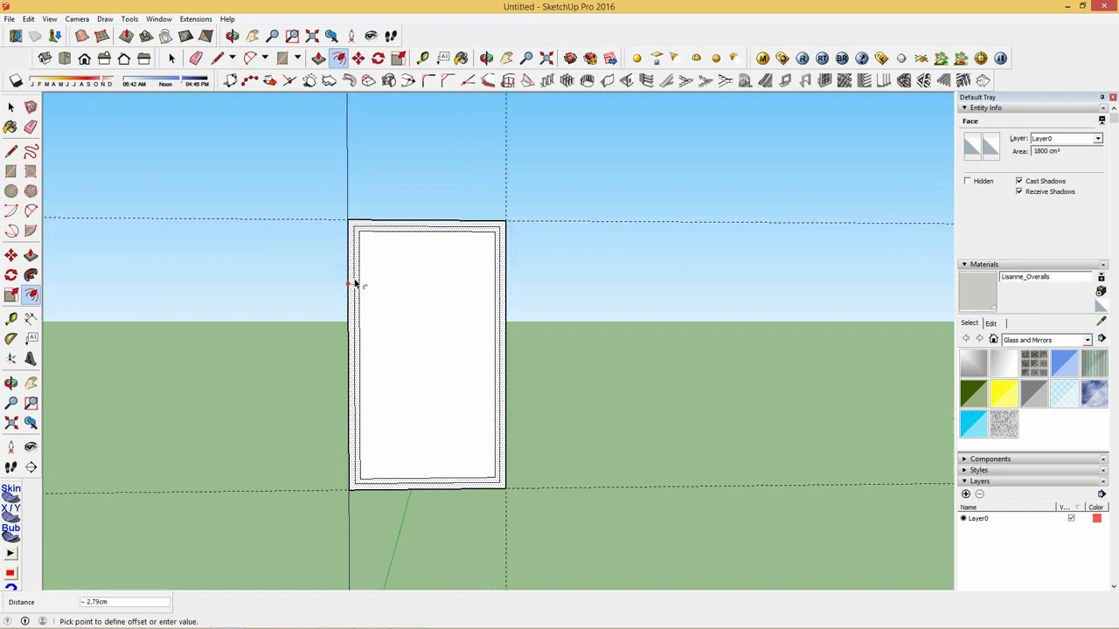
{"action": "key", "text": "Escape"}
Step: Push the inner panel through to open the frame, then push an inner frame face 3 cm
{"action": "key", "text": "p"}
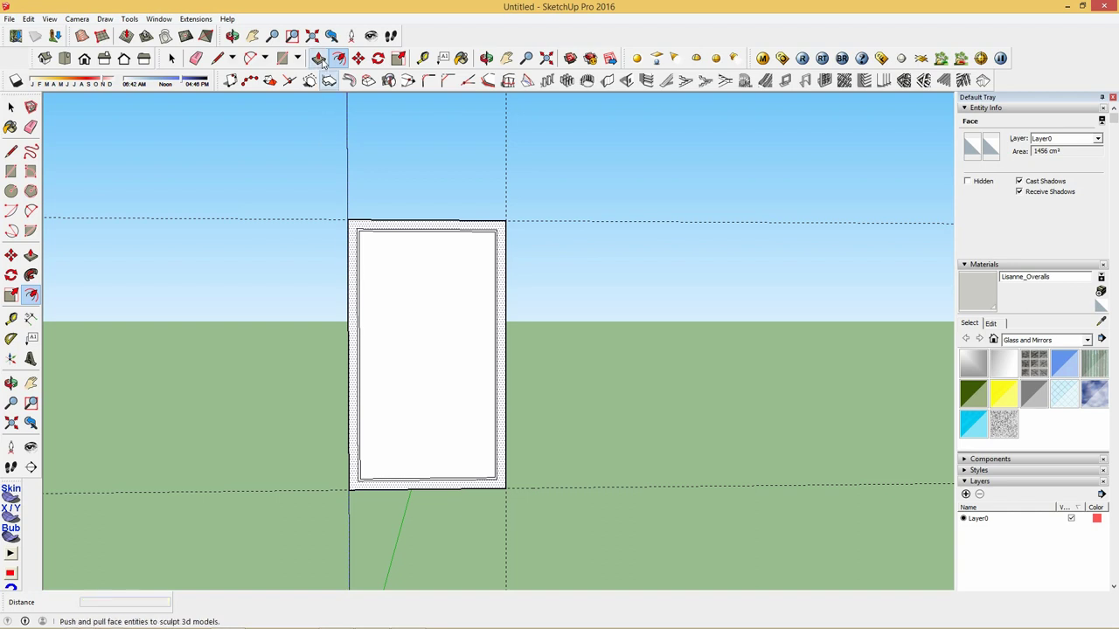
{"action": "middle_click_drag", "start_coordinate": [315, 370], "coordinate": [361, 387]}
{"action": "left_click", "coordinate": [361, 387]}
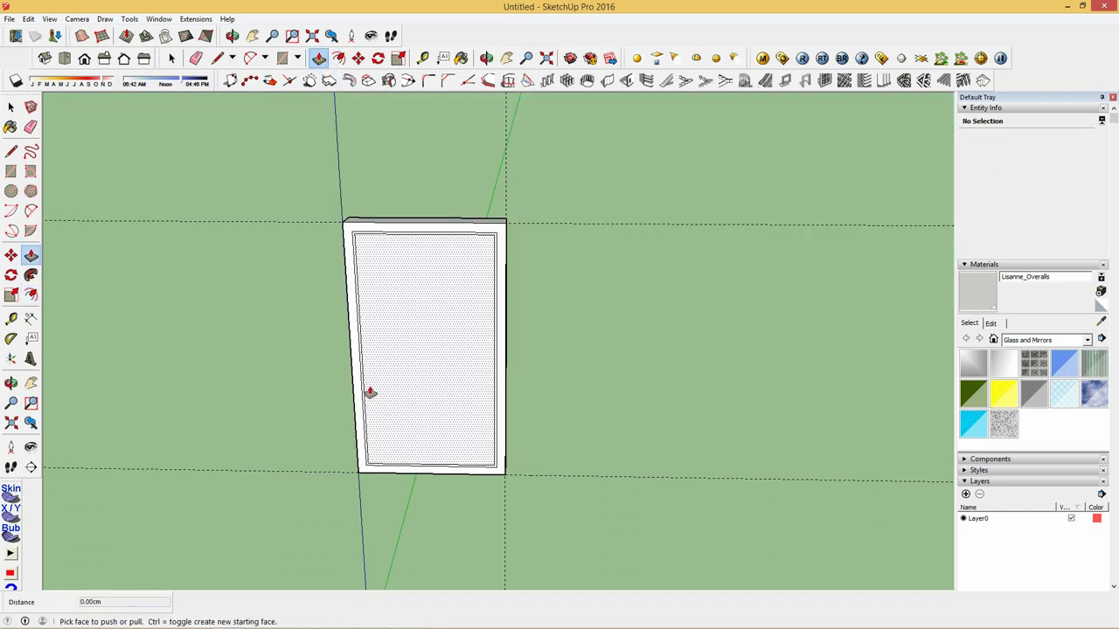
{"action": "left_click", "coordinate": [365, 333]}
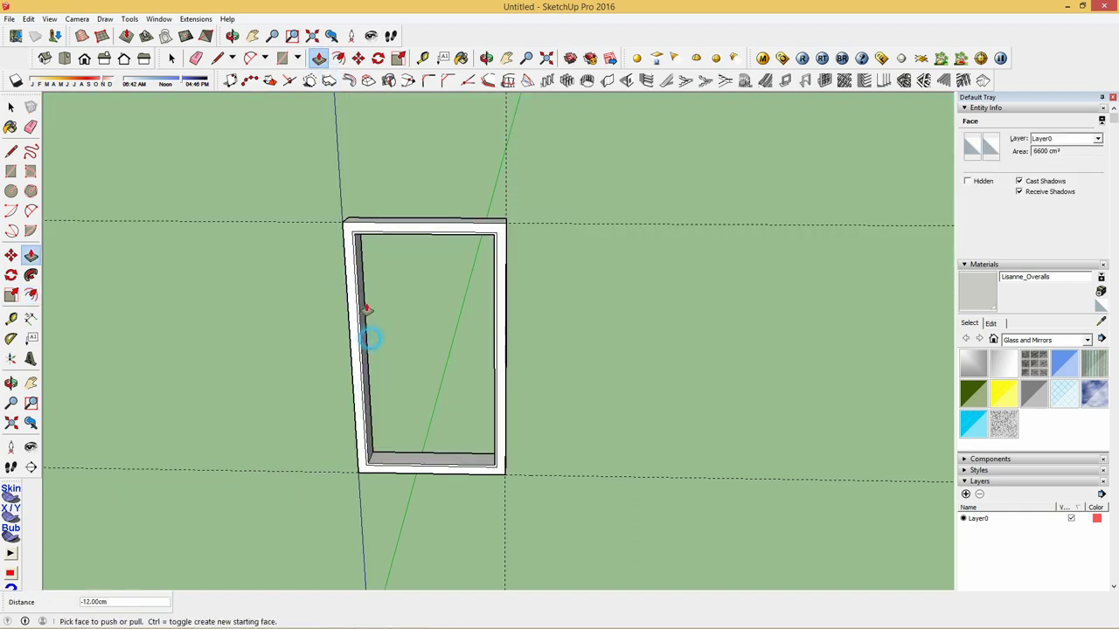
{"action": "scroll", "coordinate": [358, 289], "scroll_direction": "up", "scroll_amount": 2}
{"action": "left_click", "coordinate": [354, 279]}
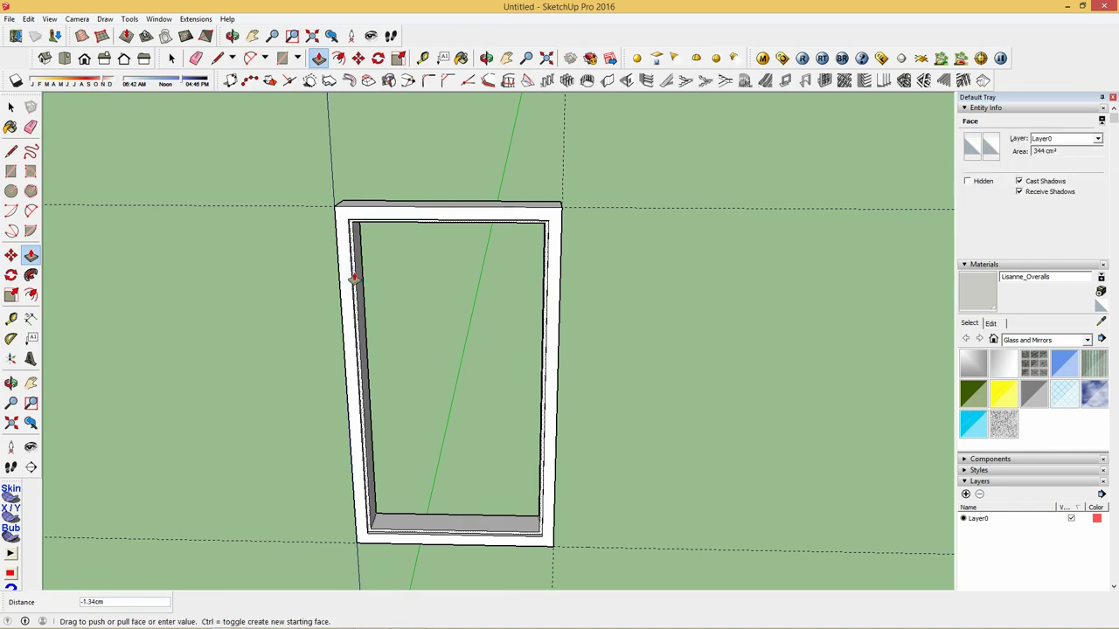
{"action": "key", "text": "Return"}
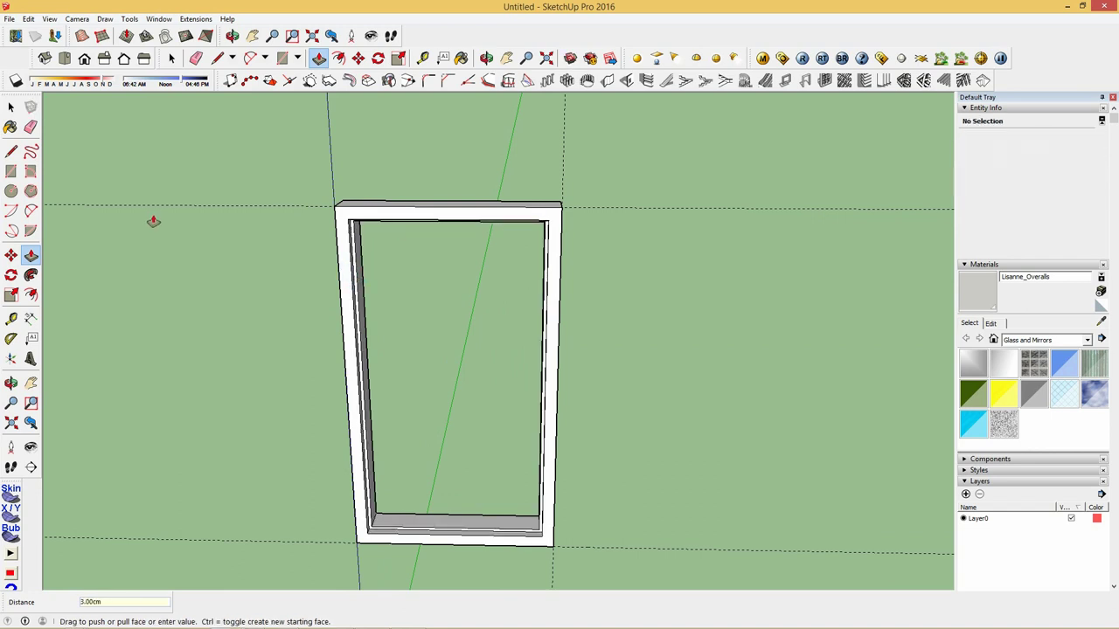
{"action": "left_click", "coordinate": [11, 107]}
Step: Make the whole window frame into a group
{"action": "triple_click", "coordinate": [350, 240]}
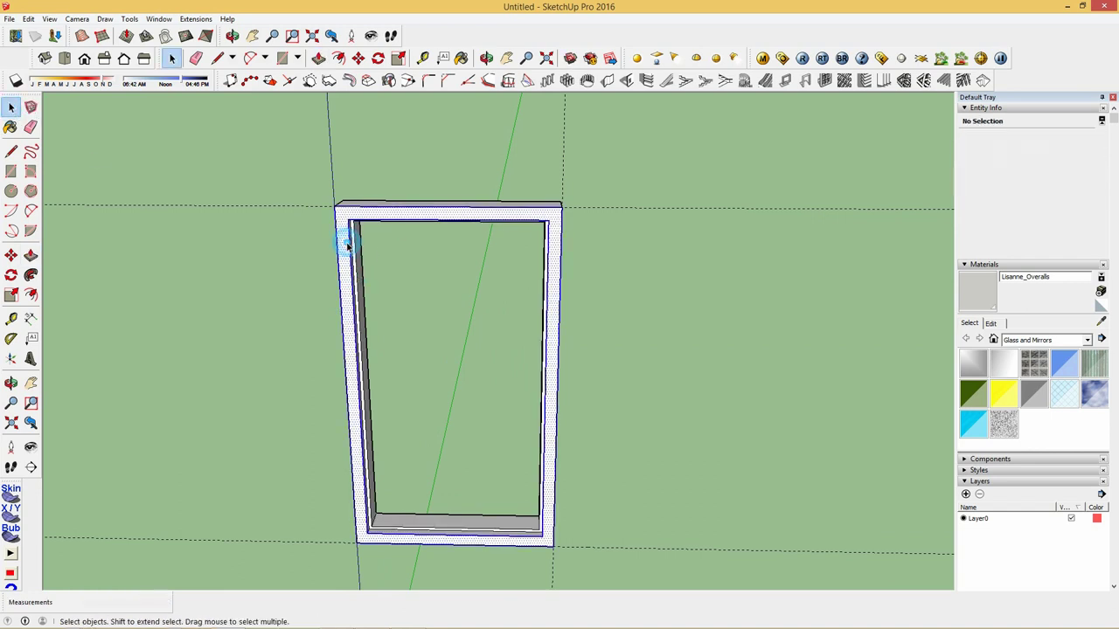
{"action": "right_click", "coordinate": [349, 244]}
{"action": "left_click", "coordinate": [385, 344]}
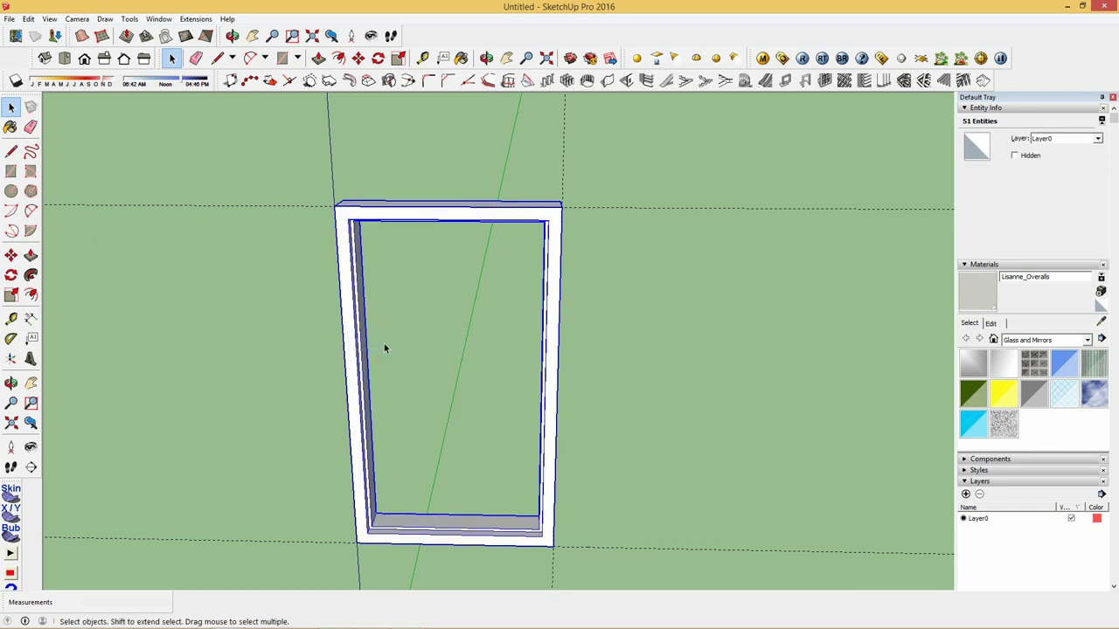
{"action": "mouse_move", "coordinate": [393, 320]}
{"action": "middle_mouse_down"}
{"action": "mouse_move", "coordinate": [416, 329]}
{"action": "mouse_move", "coordinate": [320, 157]}
{"action": "middle_mouse_up"}
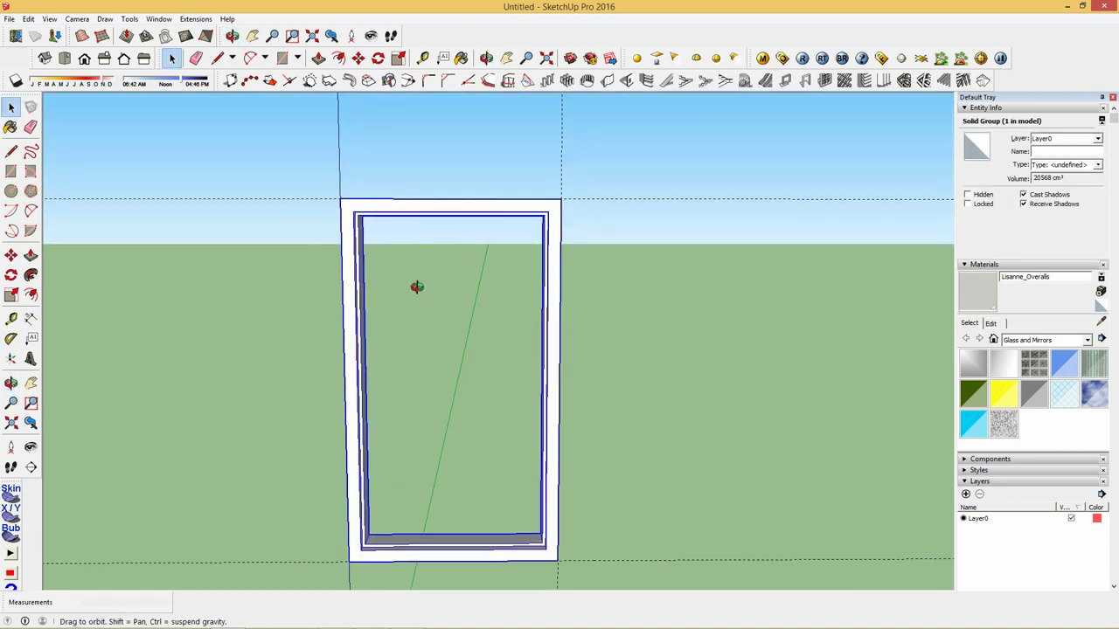
Step: Draw a rectangle filling the frame opening and give it 3 cm thickness
{"action": "left_click", "coordinate": [282, 57]}
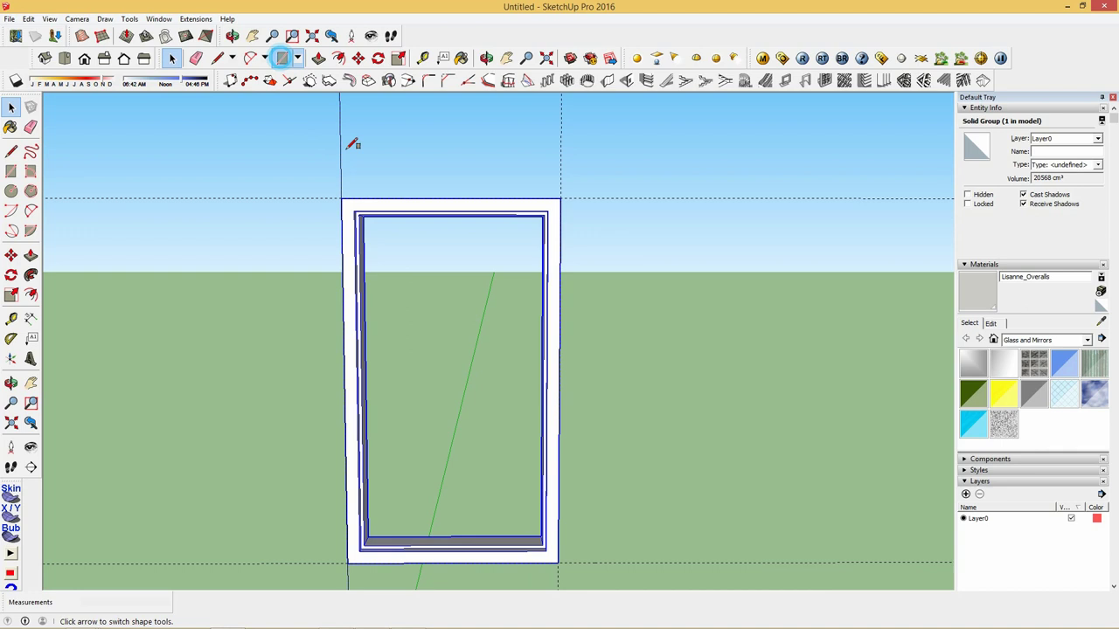
{"action": "left_click", "coordinate": [351, 210]}
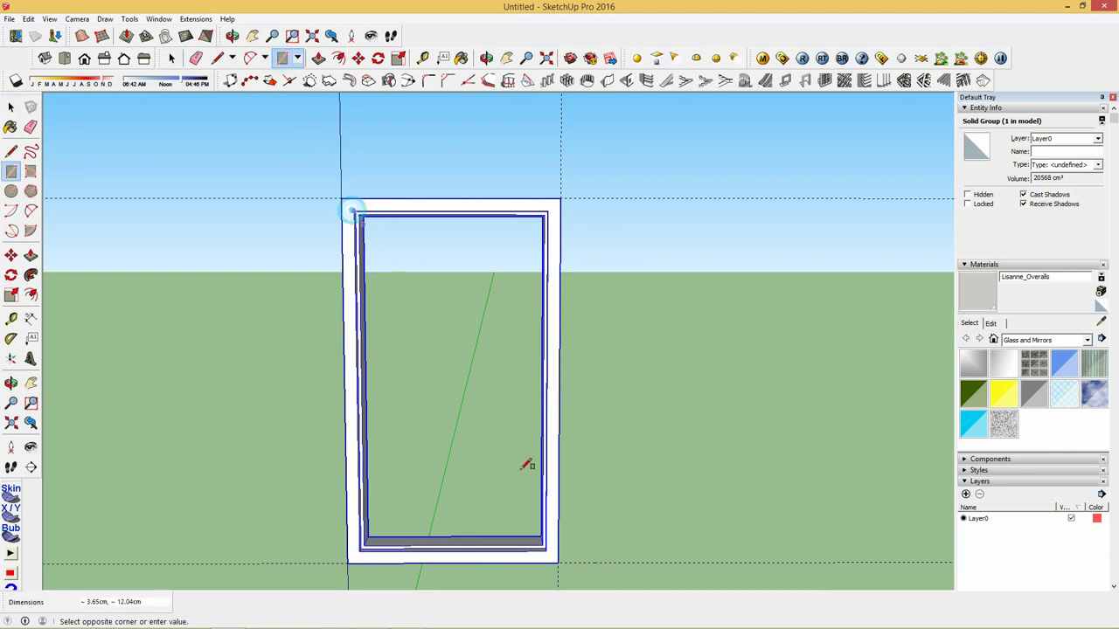
{"action": "left_click", "coordinate": [543, 547]}
{"action": "right_click", "coordinate": [437, 392]}
{"action": "left_click", "coordinate": [318, 57]}
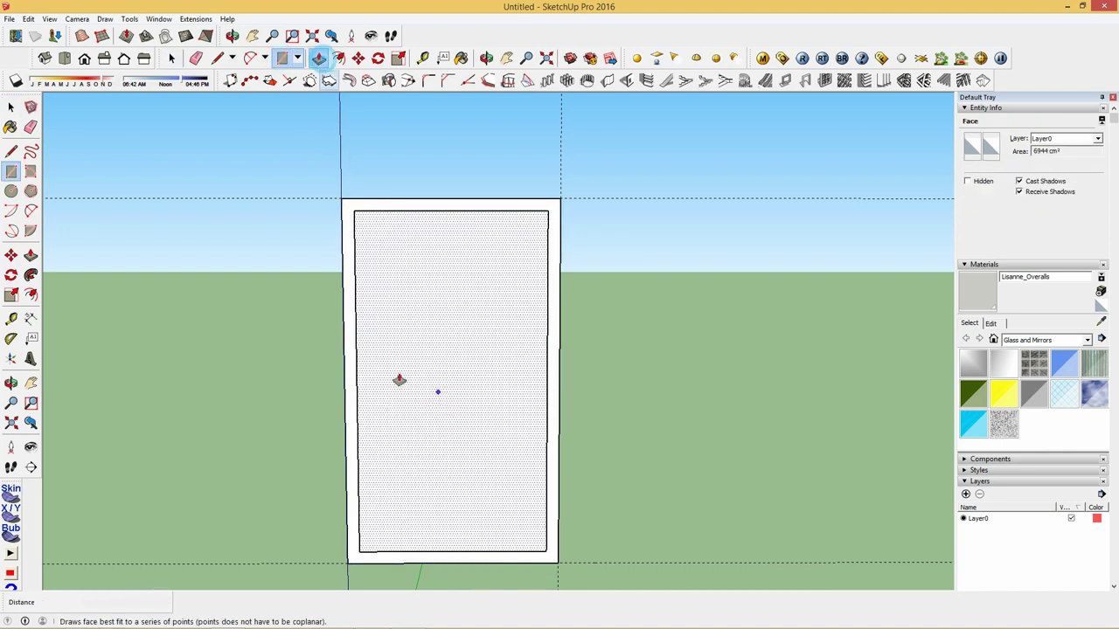
{"action": "left_click", "coordinate": [432, 508]}
{"action": "type", "text": "3"}
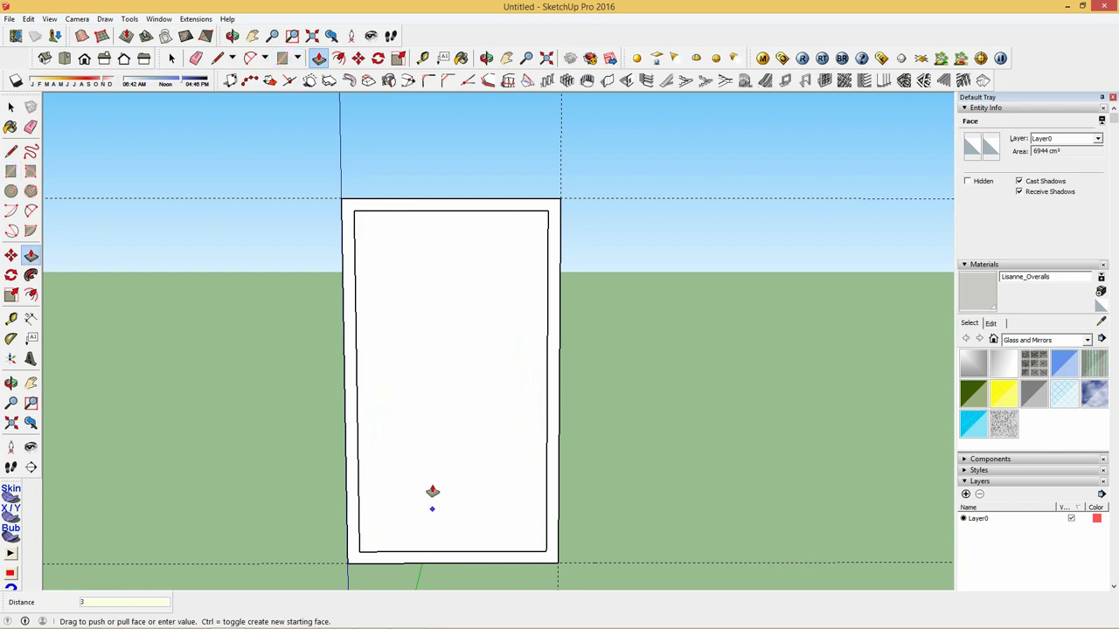
{"action": "key", "text": "Return"}
Step: Offset the sash face inward by 8 cm, then 7 cm more
{"action": "left_click", "coordinate": [338, 57]}
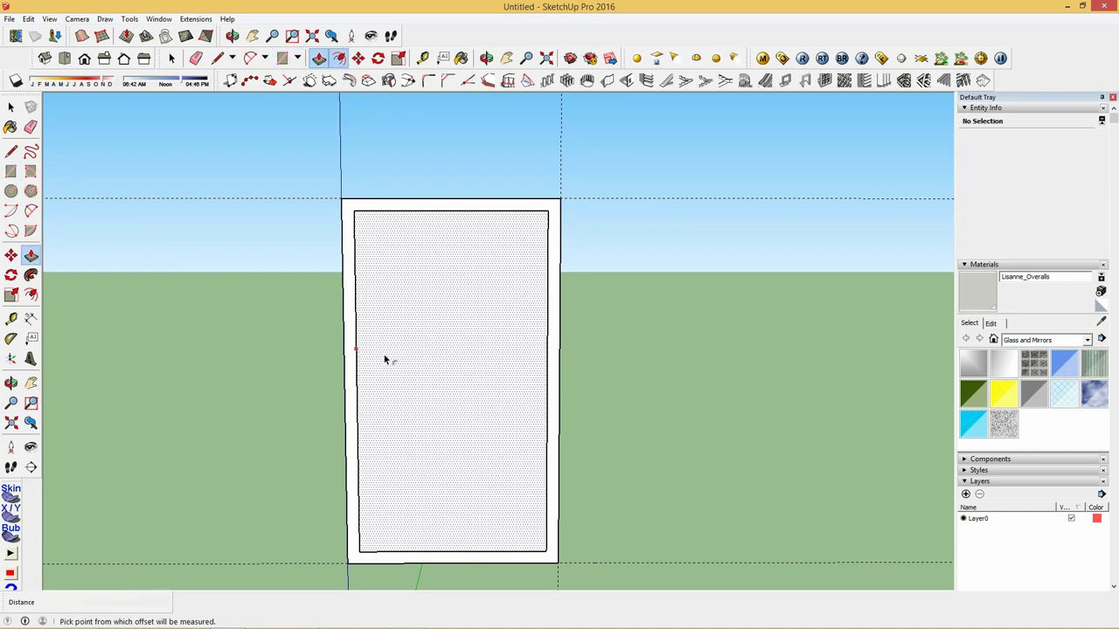
{"action": "left_click", "coordinate": [384, 354]}
{"action": "type", "text": "8"}
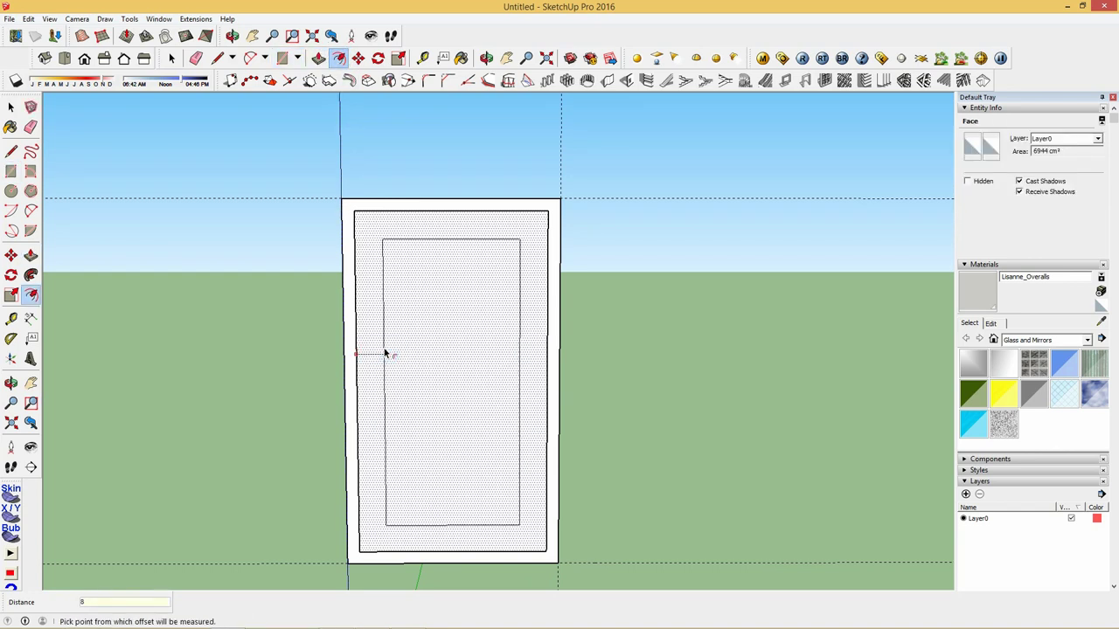
{"action": "key", "text": "Return"}
{"action": "left_click", "coordinate": [375, 351]}
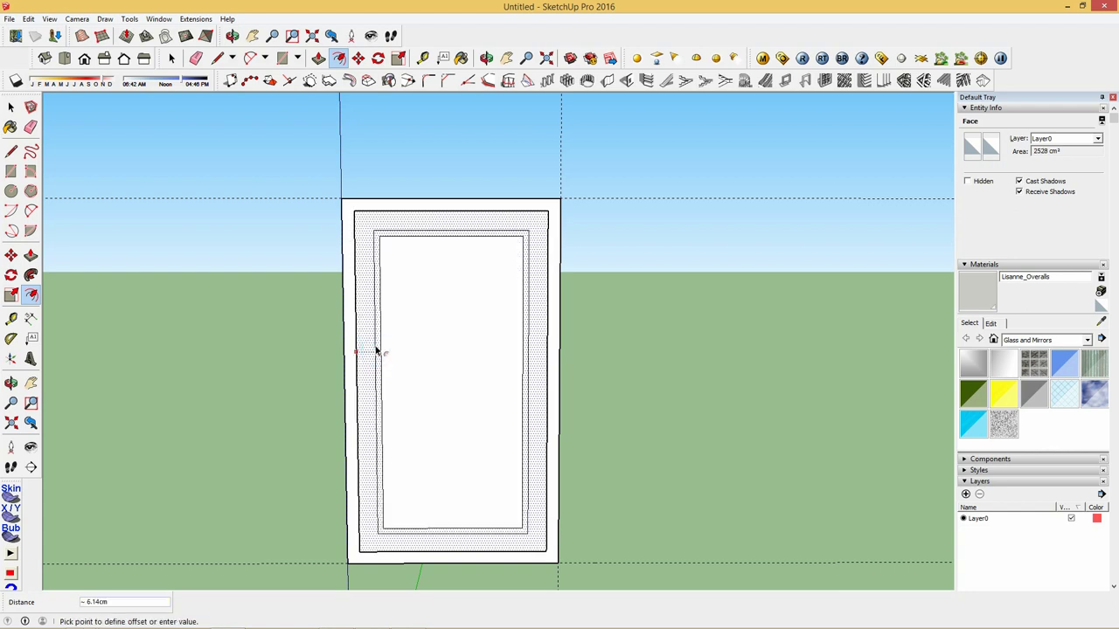
{"action": "type", "text": "7"}
{"action": "key", "text": "Return"}
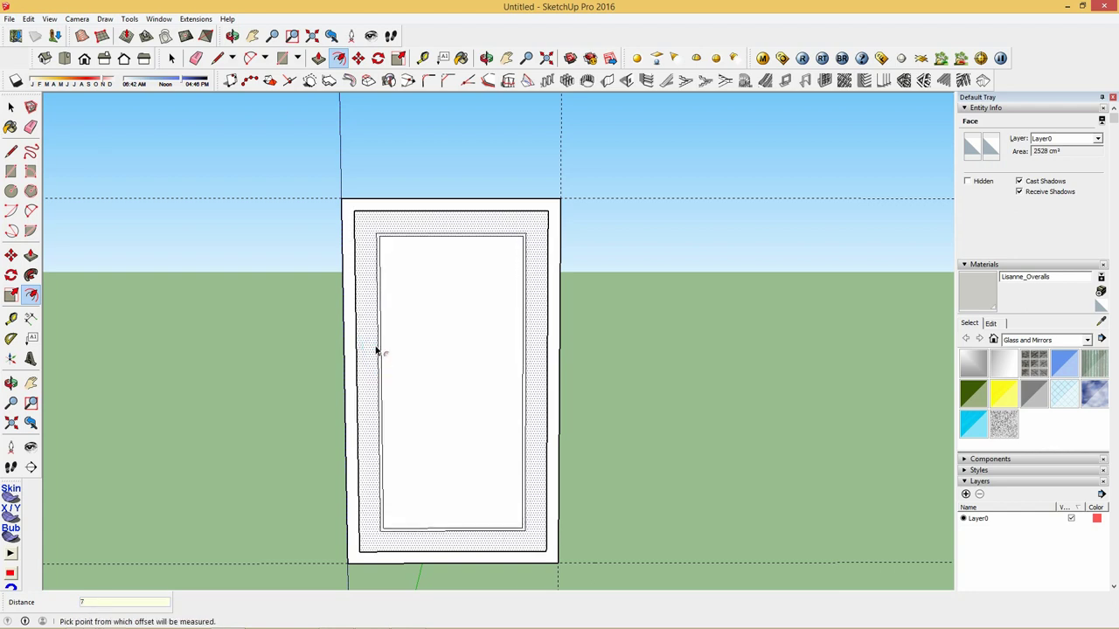
Step: Push the sash's inner panel through to open its centre
{"action": "left_click", "coordinate": [318, 57]}
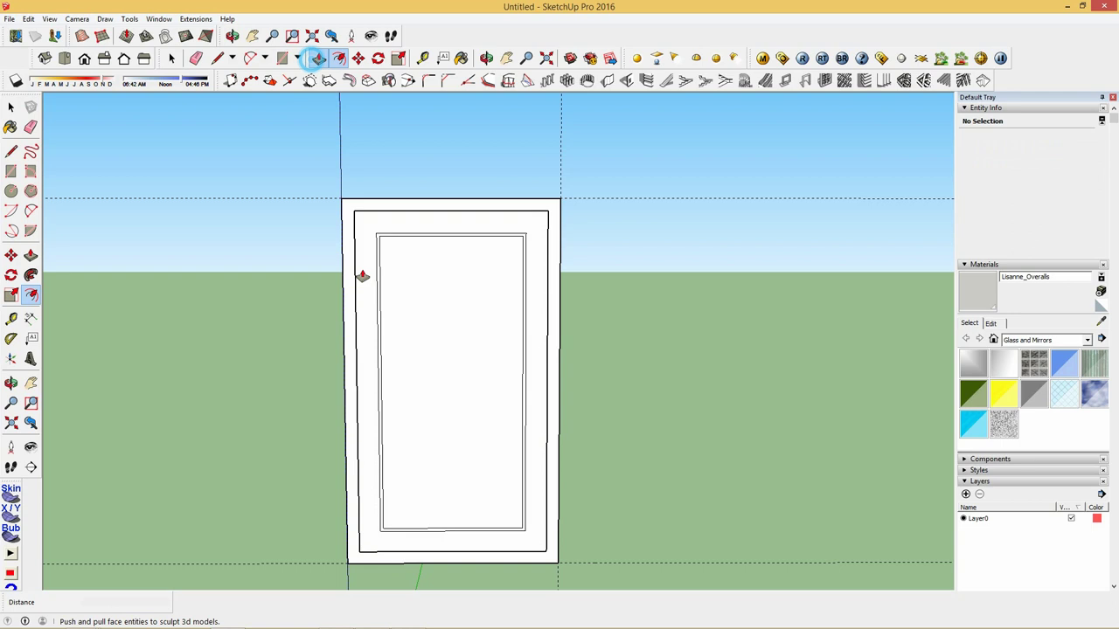
{"action": "left_click", "coordinate": [405, 471]}
{"action": "left_click", "coordinate": [394, 407]}
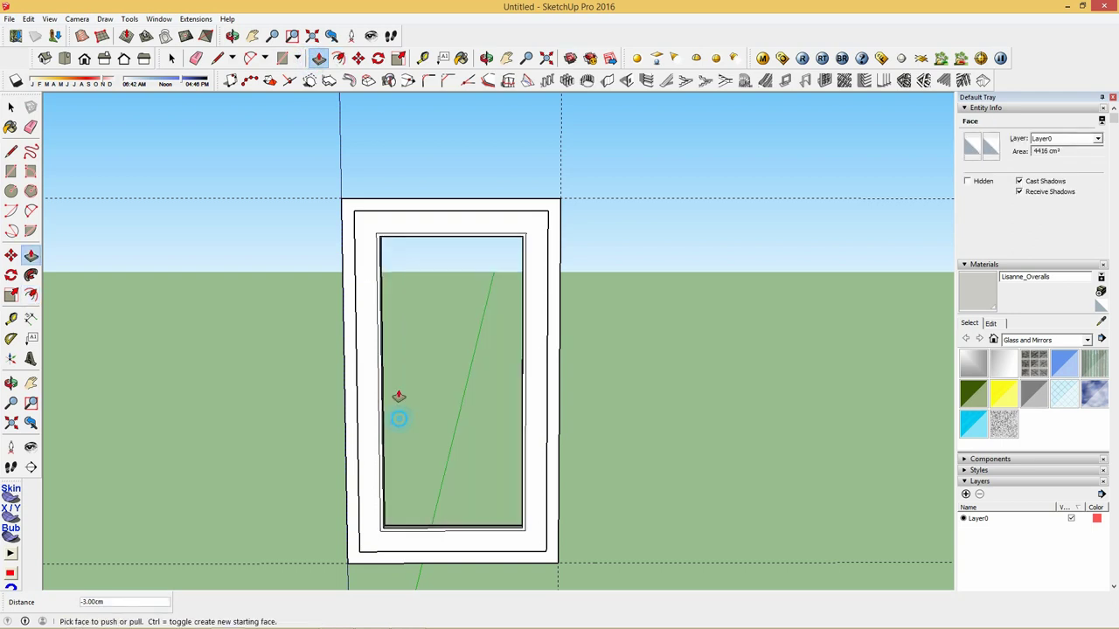
{"action": "left_click", "coordinate": [284, 62]}
{"action": "left_click", "coordinate": [378, 236]}
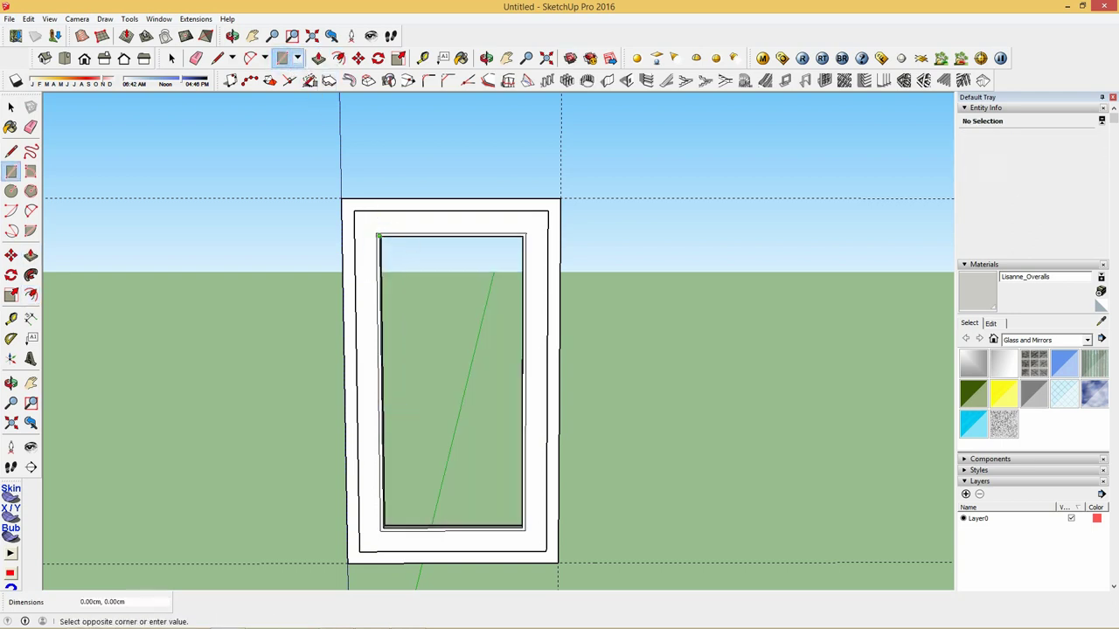
Step: Fill the sash opening with a 0.3 cm pane painted Translucent Glass Blue
{"action": "key", "text": "Escape"}
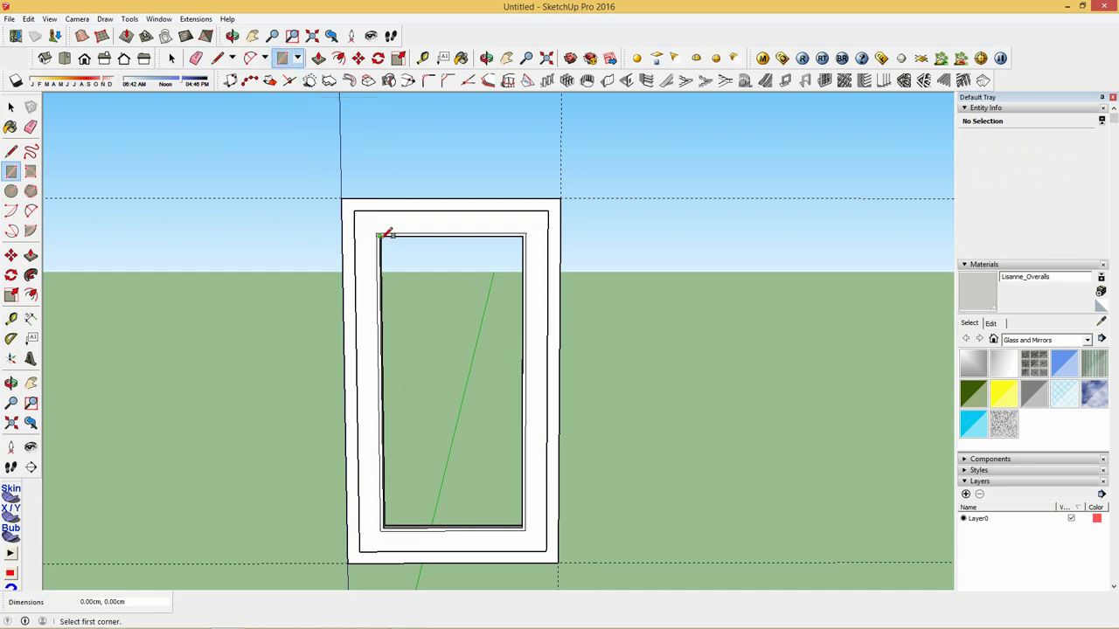
{"action": "left_click", "coordinate": [380, 236]}
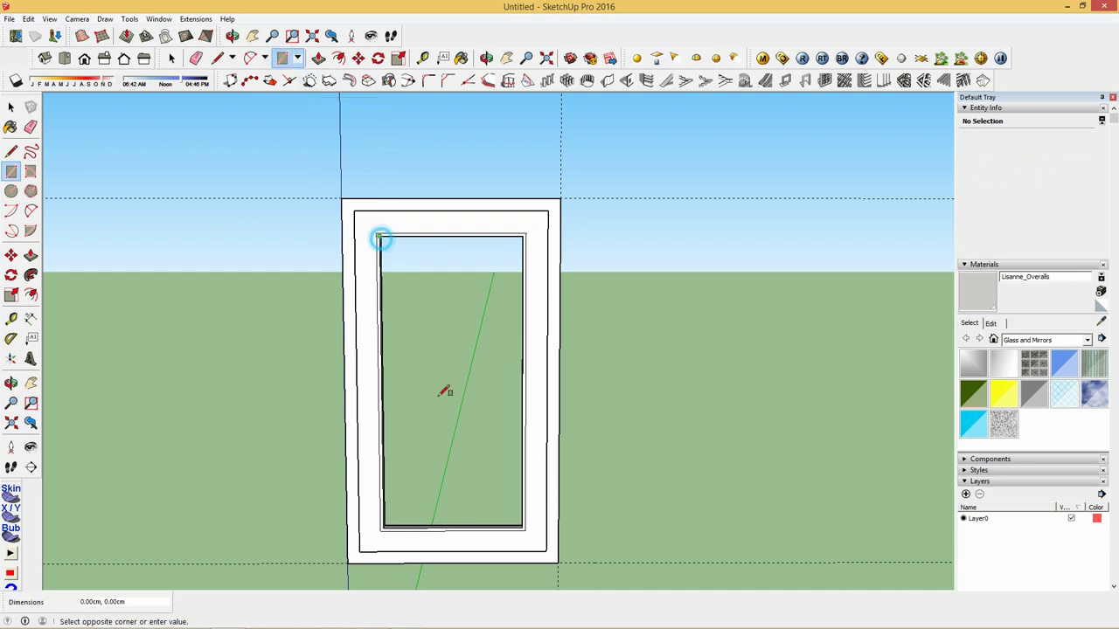
{"action": "left_click", "coordinate": [524, 522]}
{"action": "left_click", "coordinate": [318, 58]}
{"action": "scroll", "coordinate": [373, 241], "scroll_direction": "up", "scroll_amount": 1}
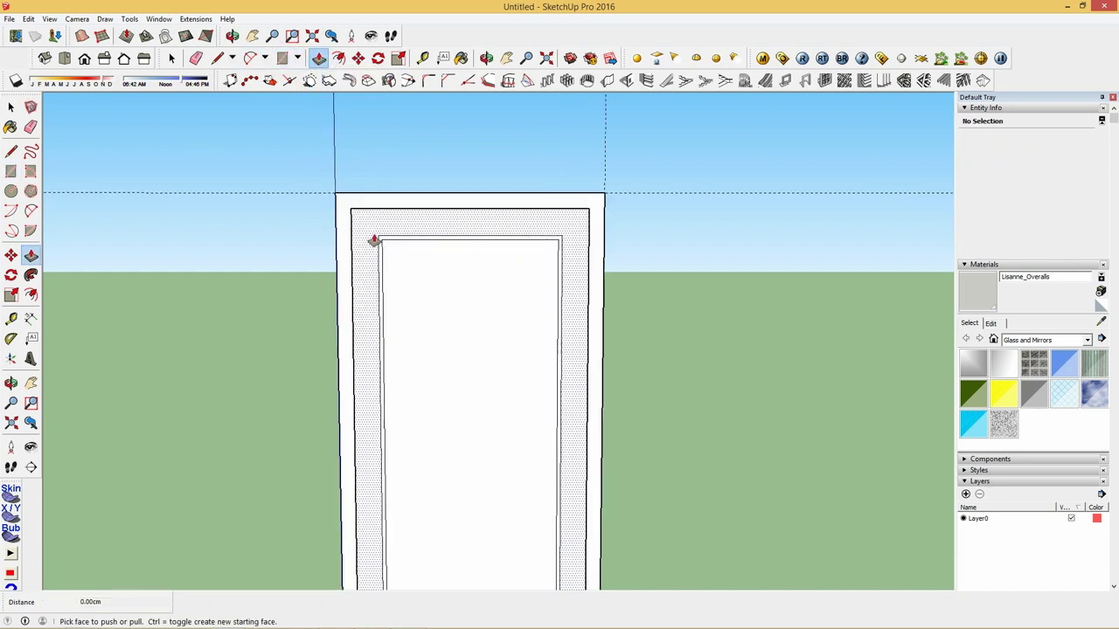
{"action": "left_click", "coordinate": [376, 250]}
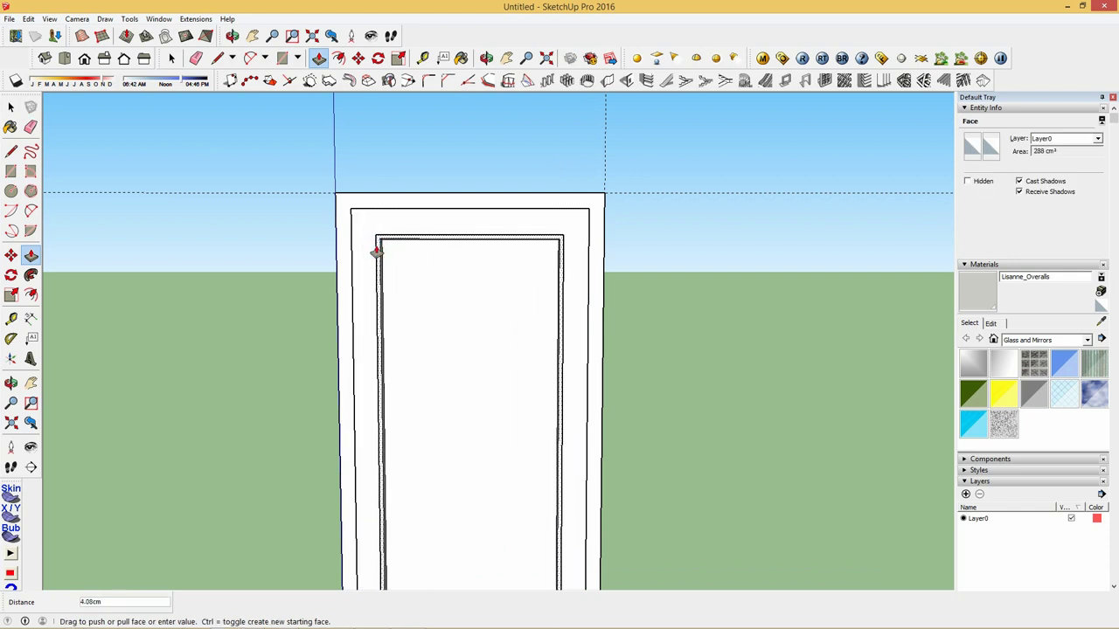
{"action": "type", "text": "0.3"}
{"action": "key", "text": "Return"}
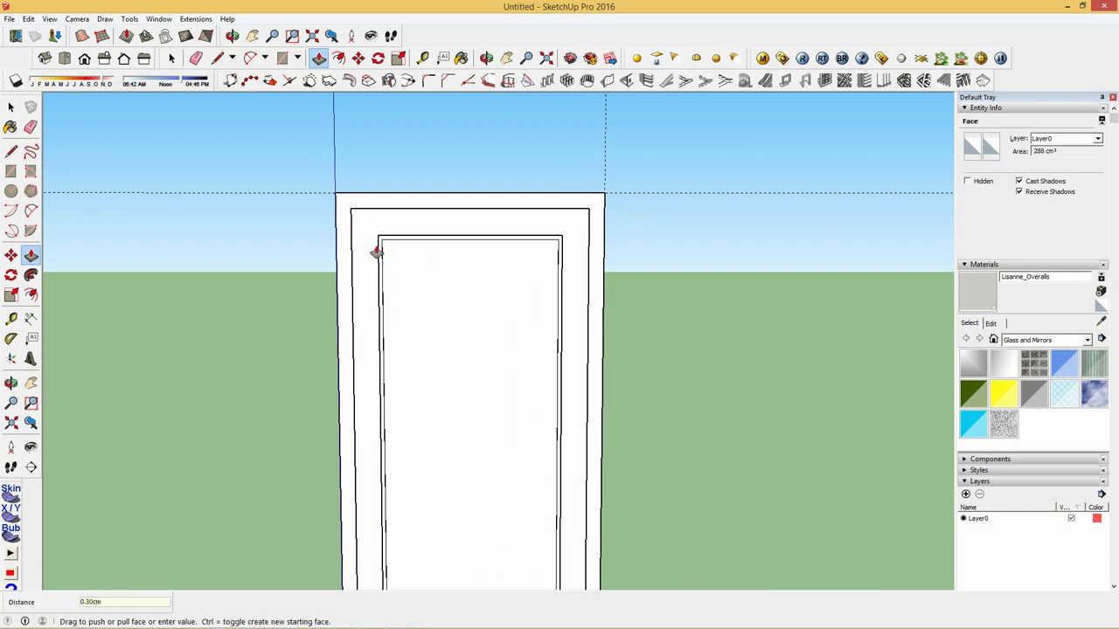
{"action": "key", "text": "b"}
{"action": "left_click", "coordinate": [516, 330]}
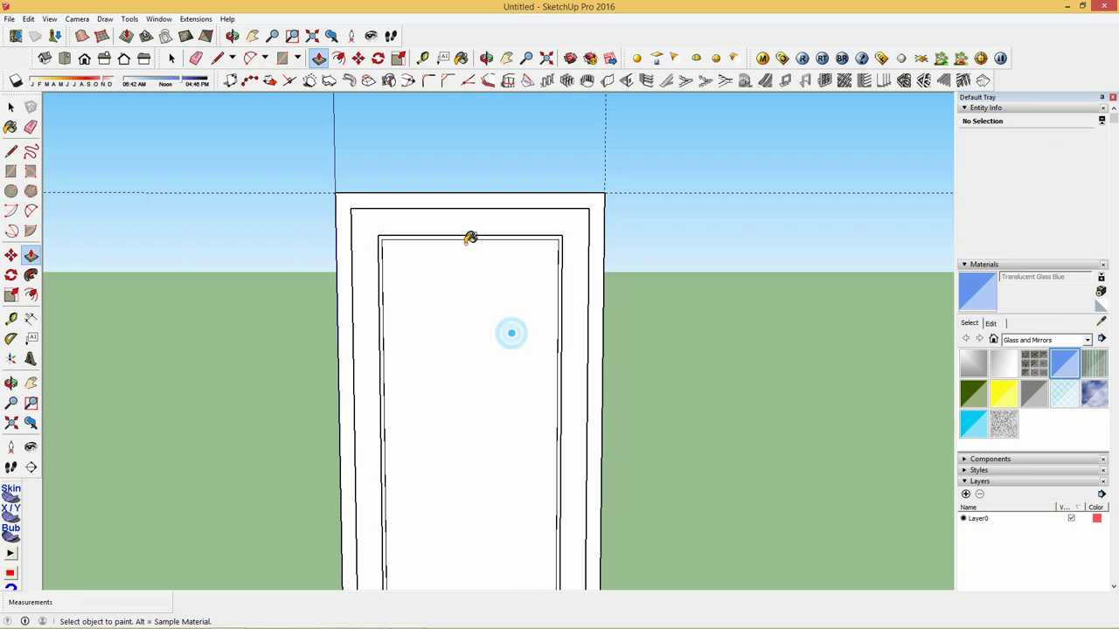
{"action": "scroll", "coordinate": [469, 238], "scroll_direction": "down", "scroll_amount": 1}
Step: Select the whole window with its glass and make it a group
{"action": "left_click", "coordinate": [10, 107]}
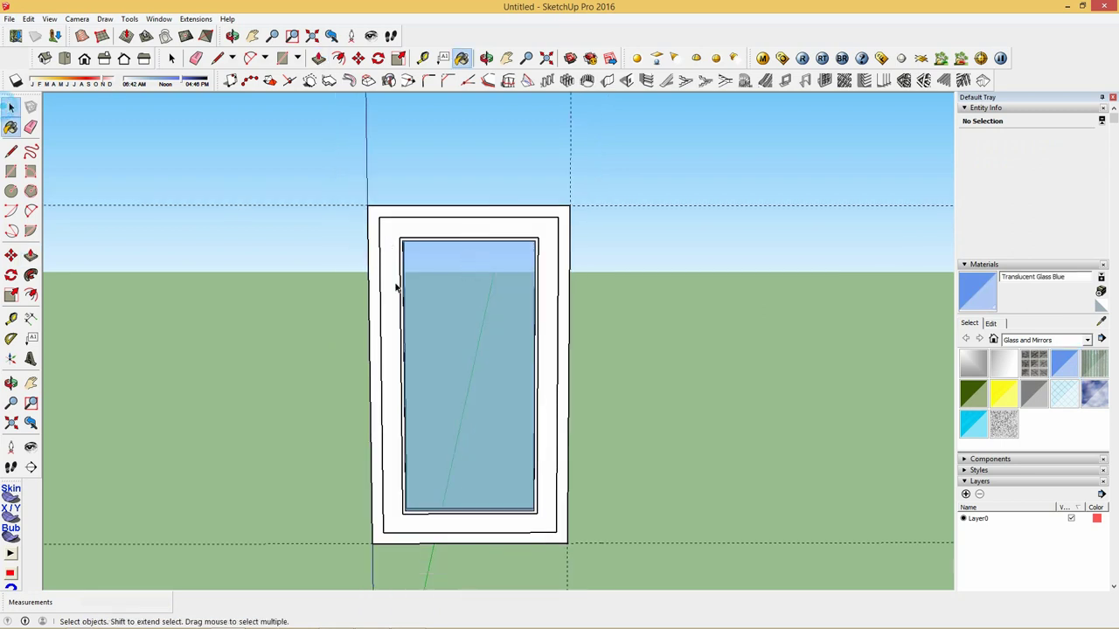
{"action": "triple_click", "coordinate": [449, 300]}
{"action": "right_click", "coordinate": [449, 300]}
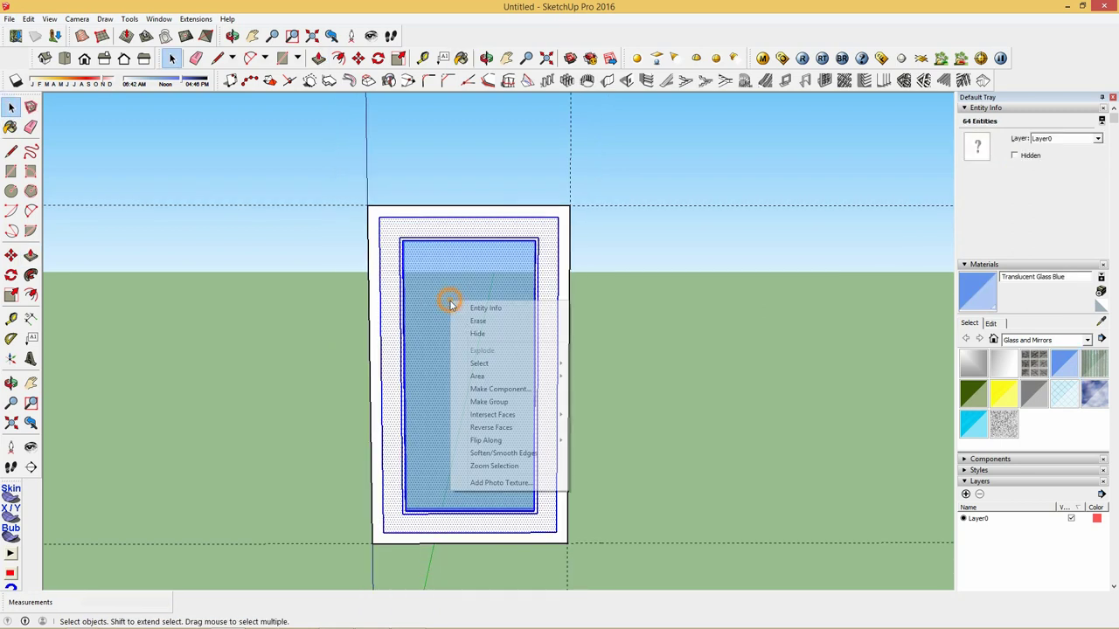
{"action": "left_click", "coordinate": [494, 401]}
{"action": "scroll", "coordinate": [403, 328], "scroll_direction": "down", "scroll_amount": 2}
{"action": "scroll", "coordinate": [403, 329], "scroll_direction": "down", "scroll_amount": 1}
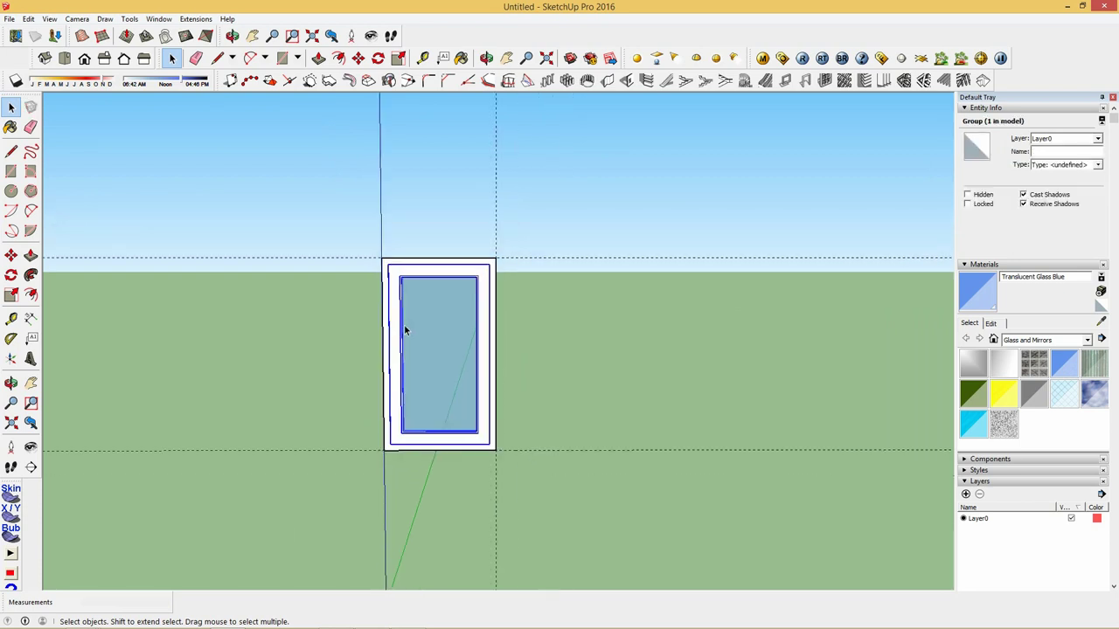
Step: Dimension the top edge as 70.00cm above the window and the left edge as 120.00cm beside it
{"action": "left_click", "coordinate": [30, 318]}
{"action": "left_click", "coordinate": [382, 258]}
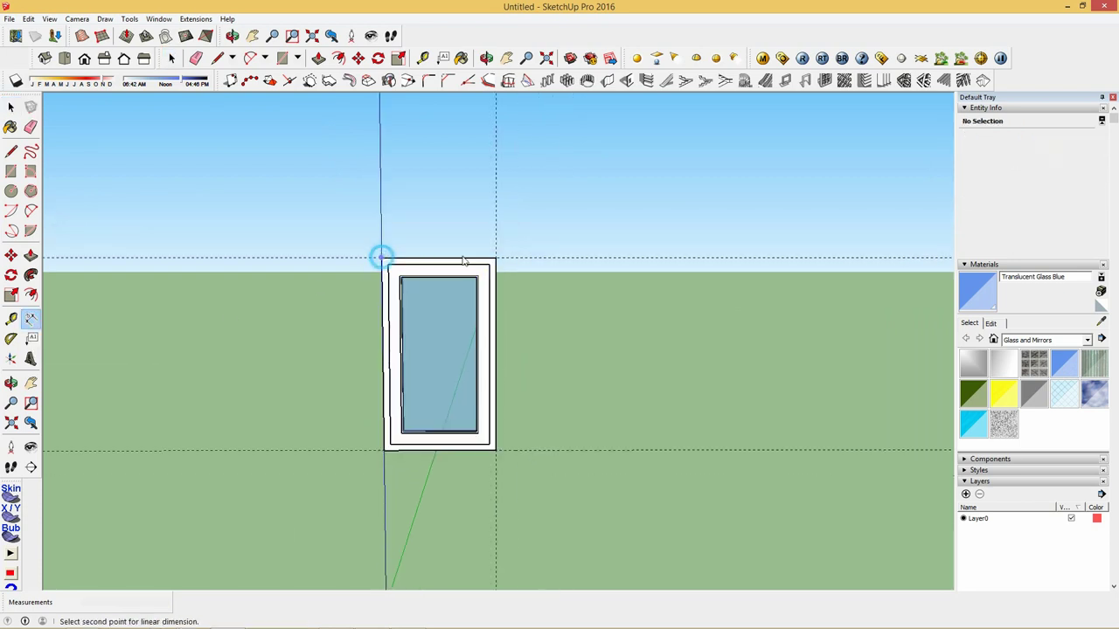
{"action": "left_click", "coordinate": [493, 259]}
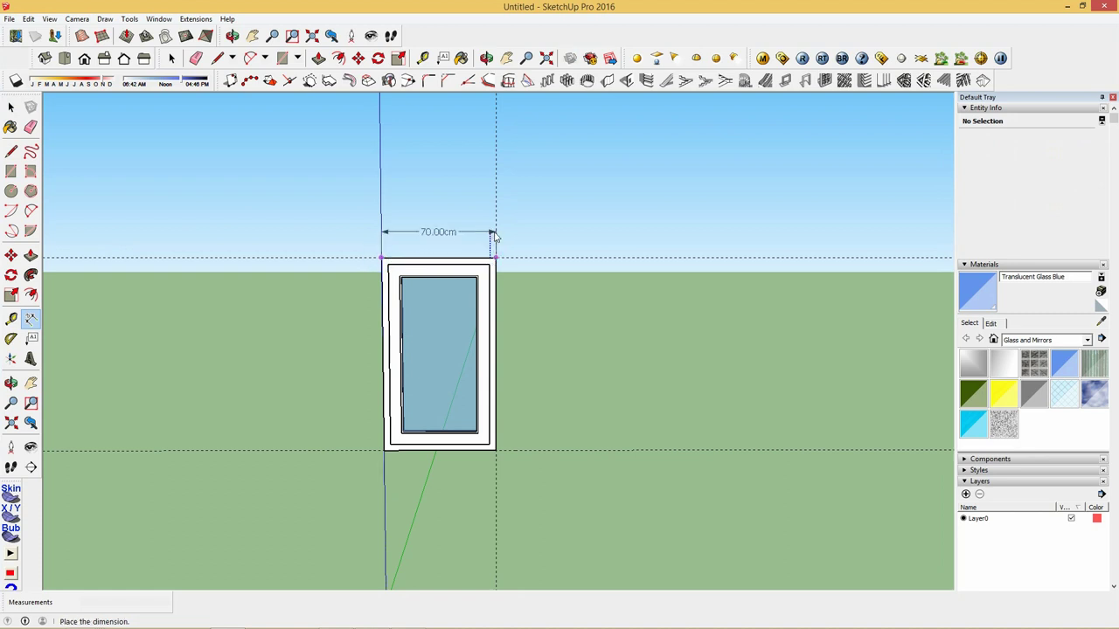
{"action": "left_click", "coordinate": [429, 252]}
{"action": "left_click", "coordinate": [382, 259]}
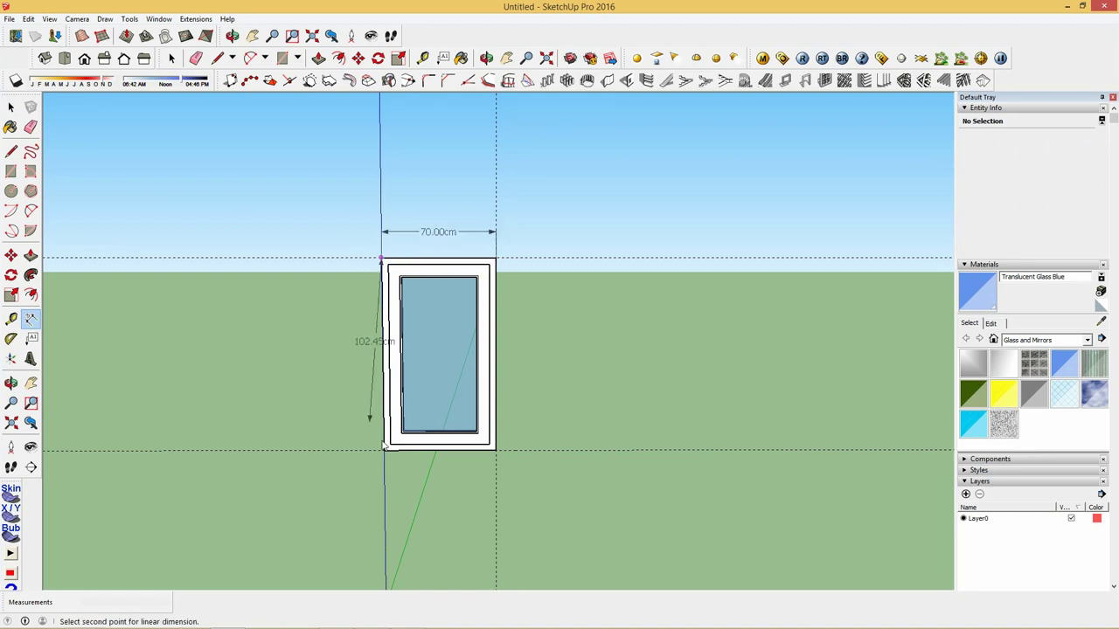
{"action": "left_click", "coordinate": [384, 448]}
{"action": "left_click", "coordinate": [345, 439]}
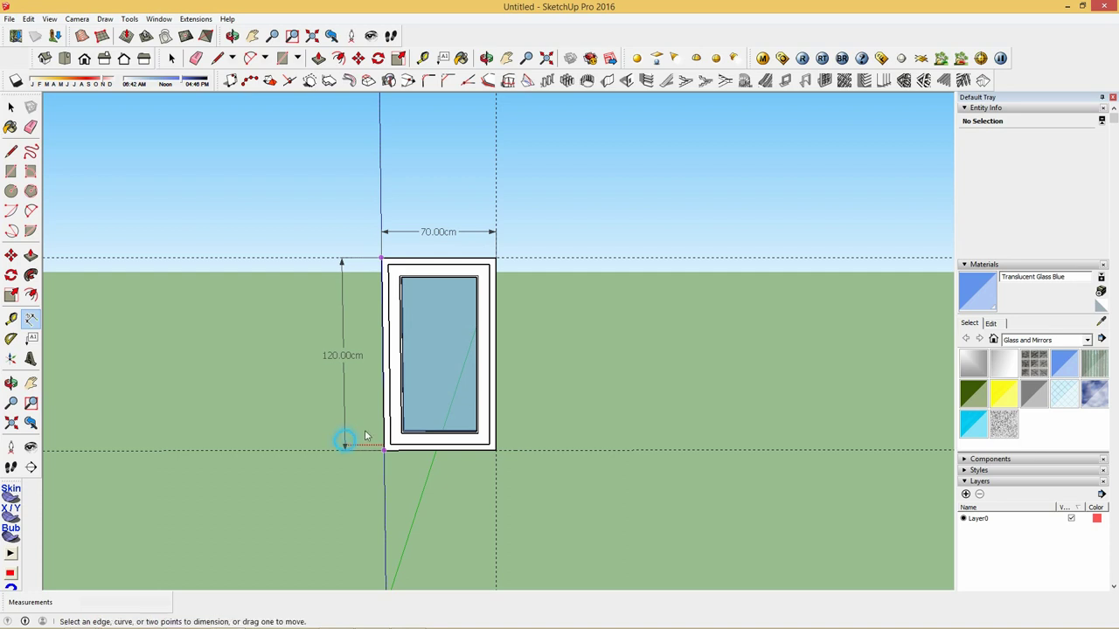
Step: From the window's top-right corner, place vertical guides 30, 5 and 60 cm apart
{"action": "key", "text": "t"}
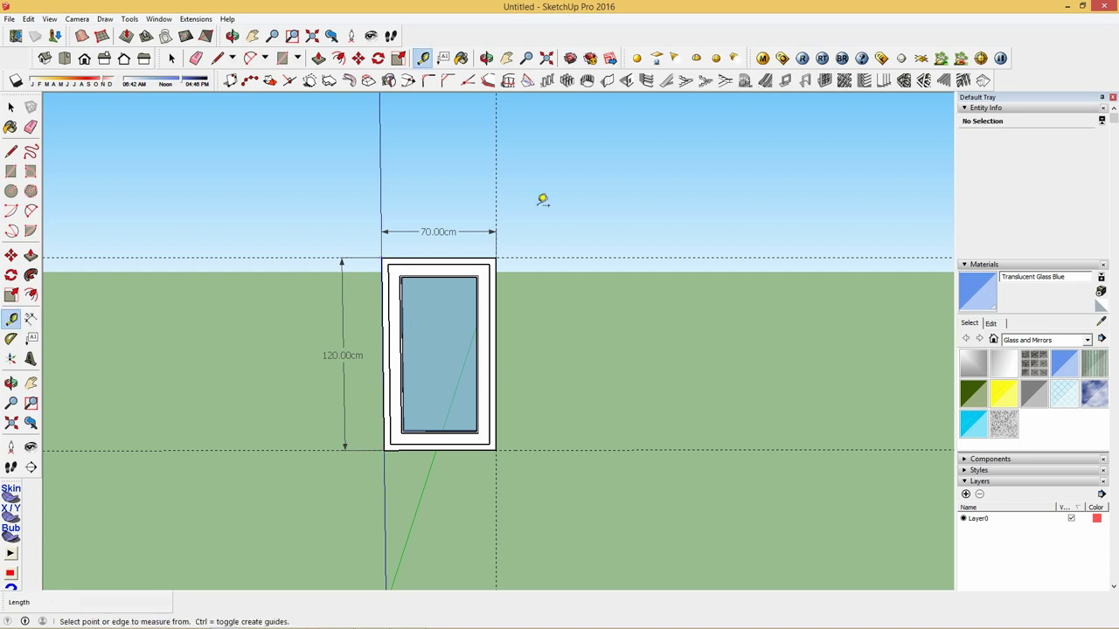
{"action": "left_click", "coordinate": [496, 260]}
{"action": "type", "text": "3"}
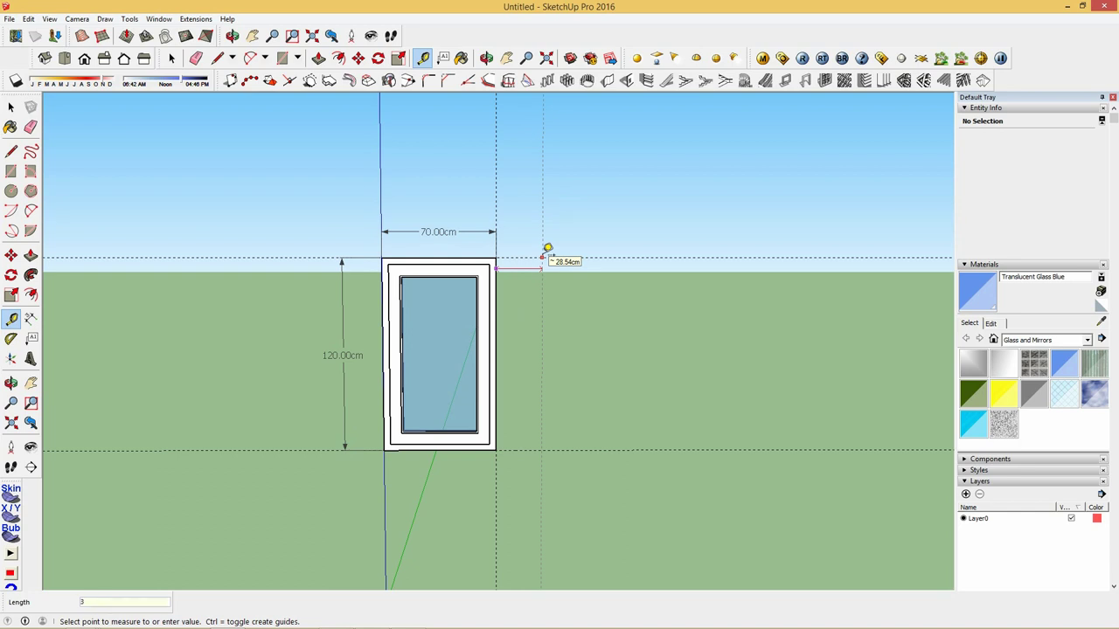
{"action": "type", "text": "0"}
{"action": "key", "text": "Return"}
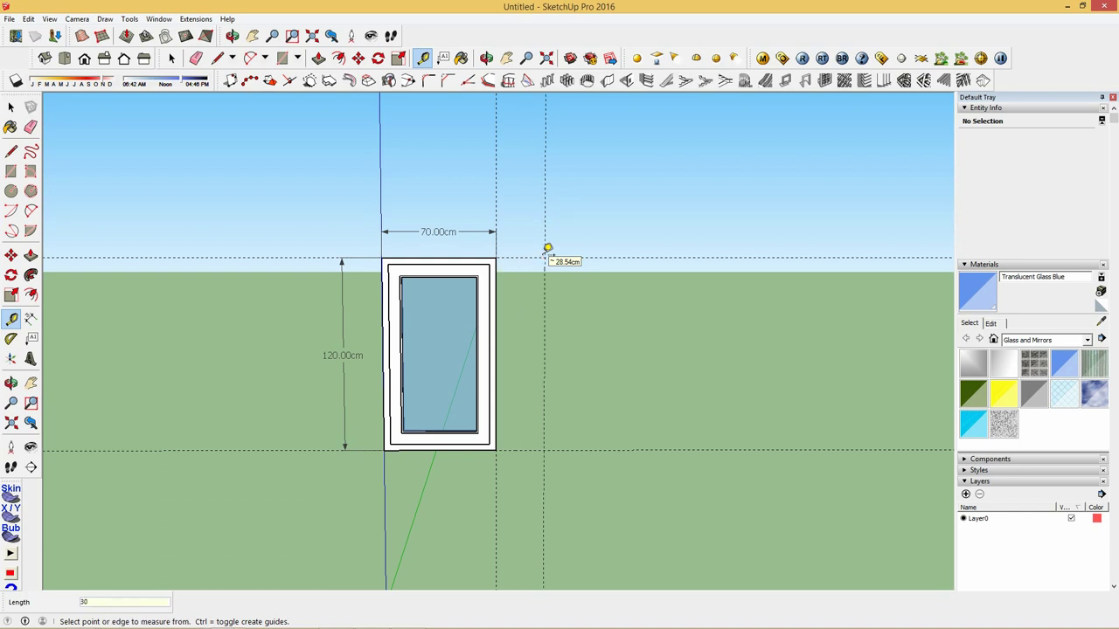
{"action": "left_click", "coordinate": [545, 261]}
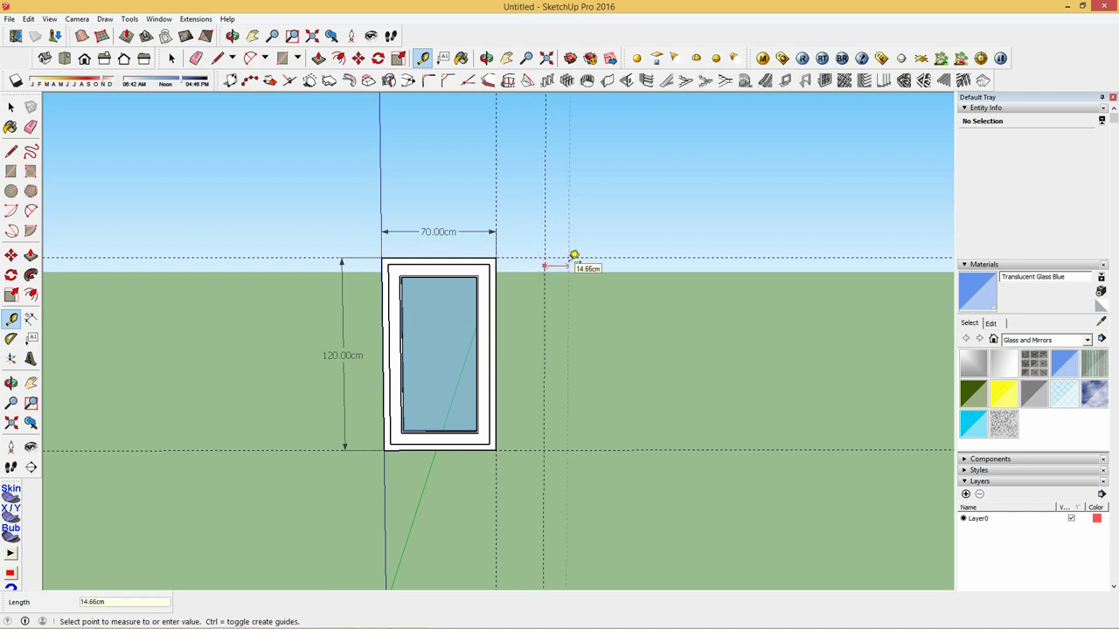
{"action": "key", "text": "Return"}
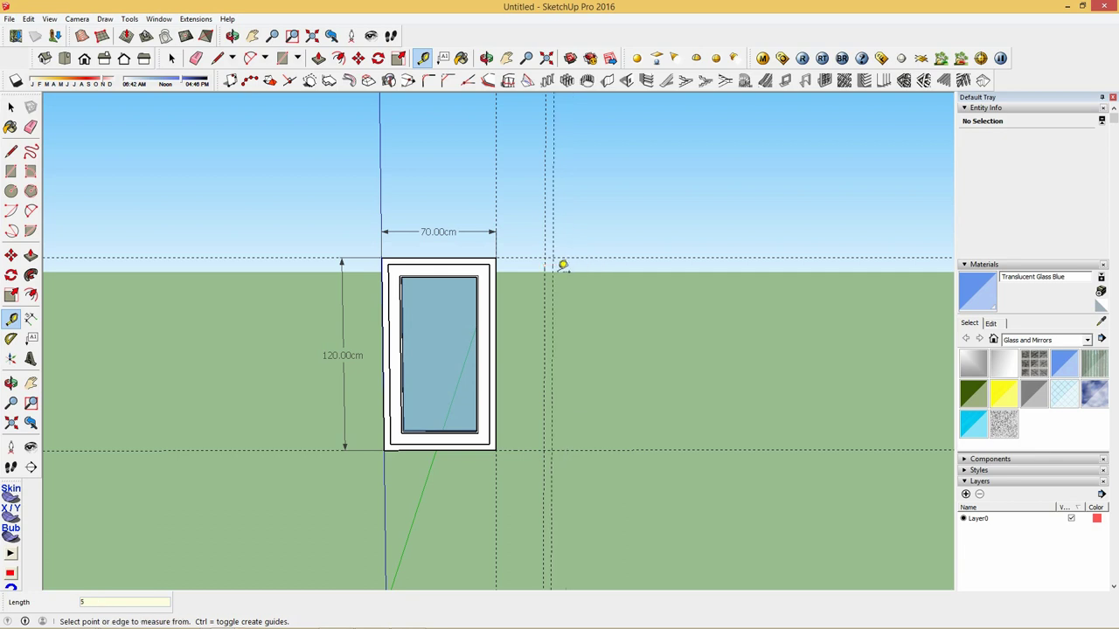
{"action": "left_click", "coordinate": [552, 272]}
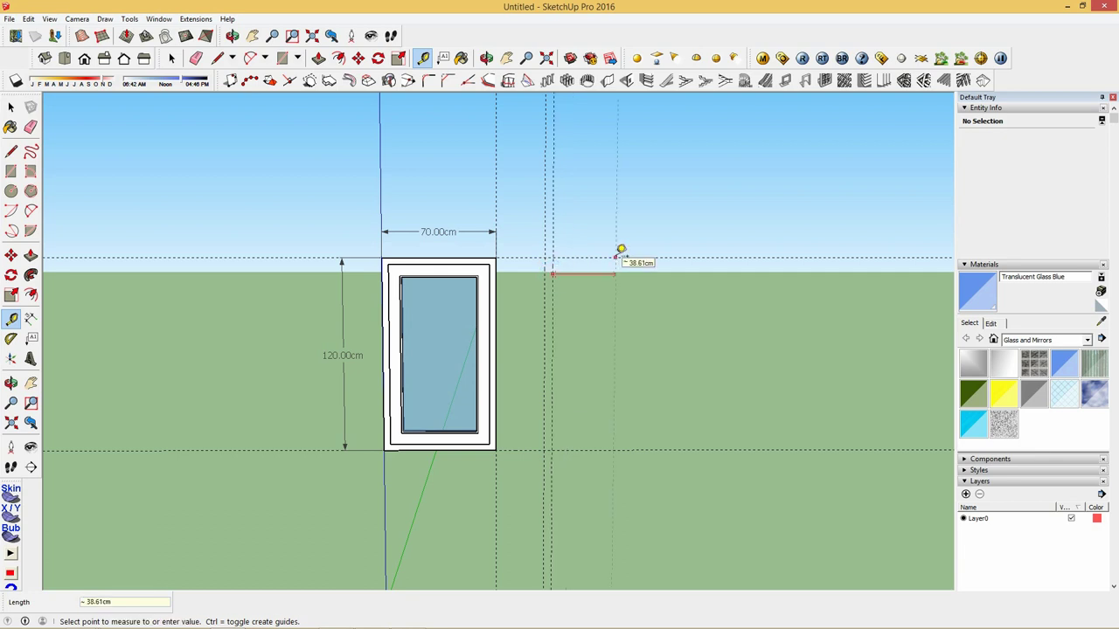
{"action": "key", "text": "Return"}
{"action": "scroll", "coordinate": [560, 240], "scroll_direction": "down", "scroll_amount": 1}
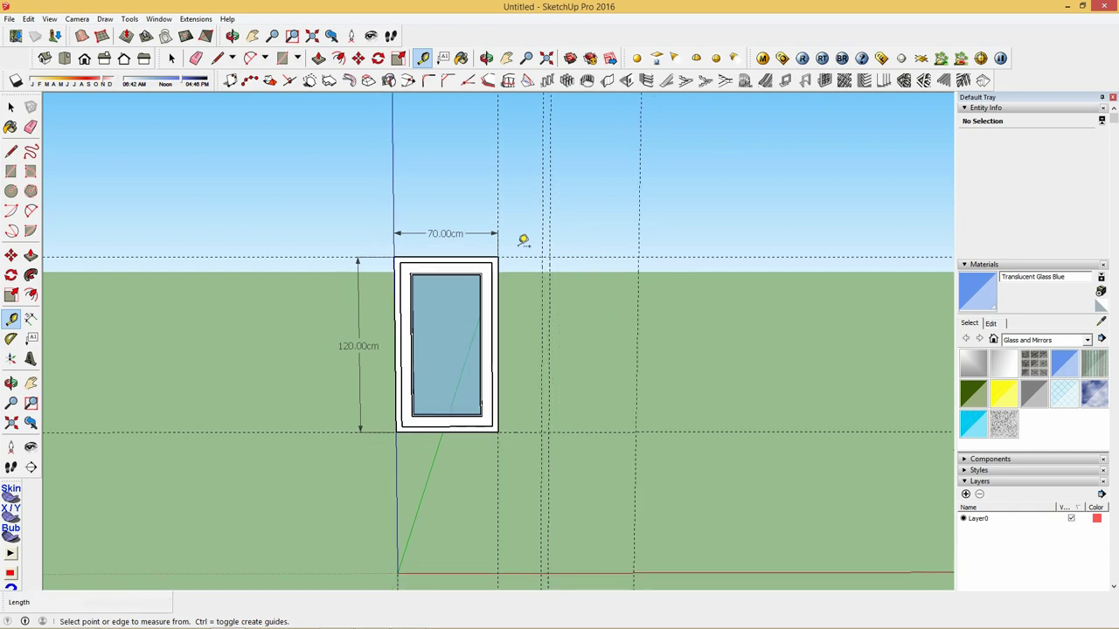
{"action": "scroll", "coordinate": [612, 247], "scroll_direction": "down", "scroll_amount": 1}
{"action": "scroll", "coordinate": [645, 249], "scroll_direction": "down", "scroll_amount": 1}
{"action": "scroll", "coordinate": [648, 250], "scroll_direction": "up", "scroll_amount": 1}
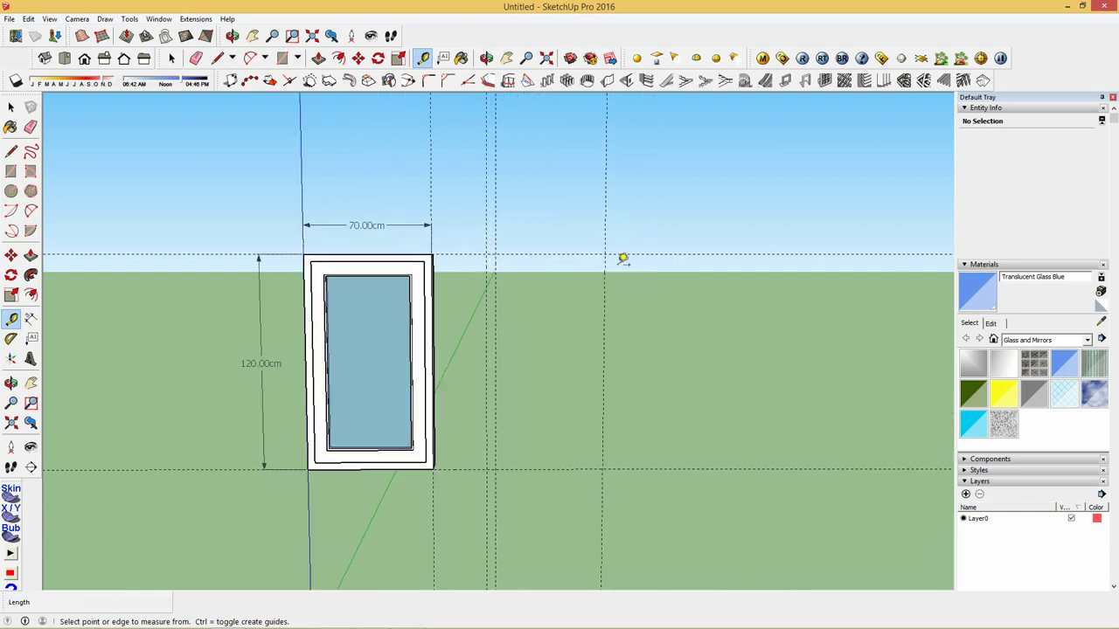
Step: Continue with further vertical guides 5, 60 and 5 cm apart
{"action": "left_click", "coordinate": [603, 270]}
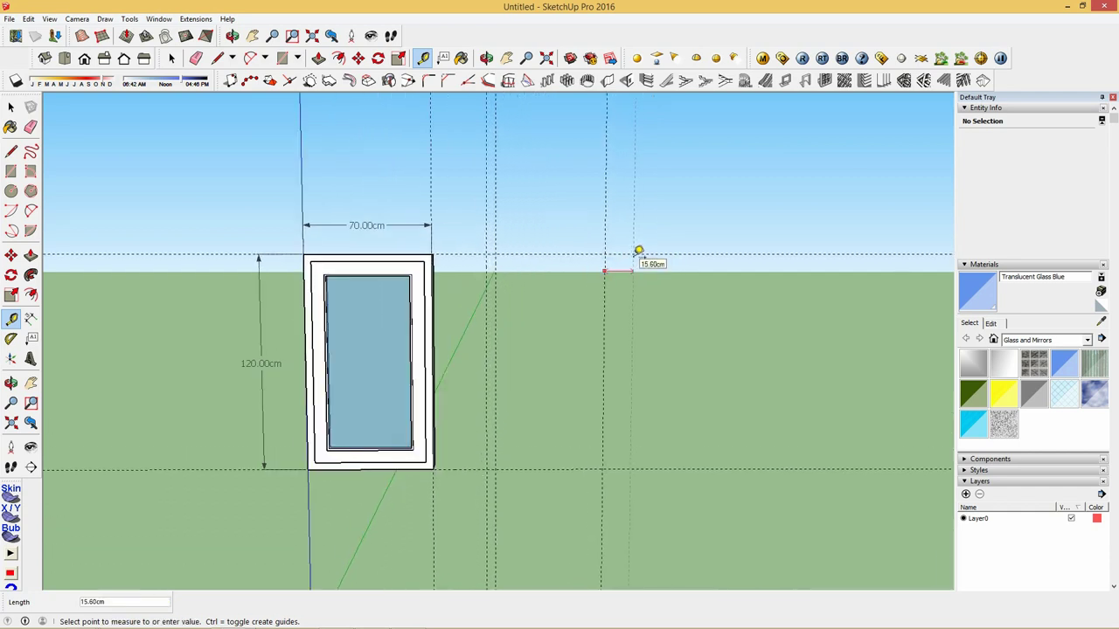
{"action": "type", "text": "5"}
{"action": "key", "text": "Return"}
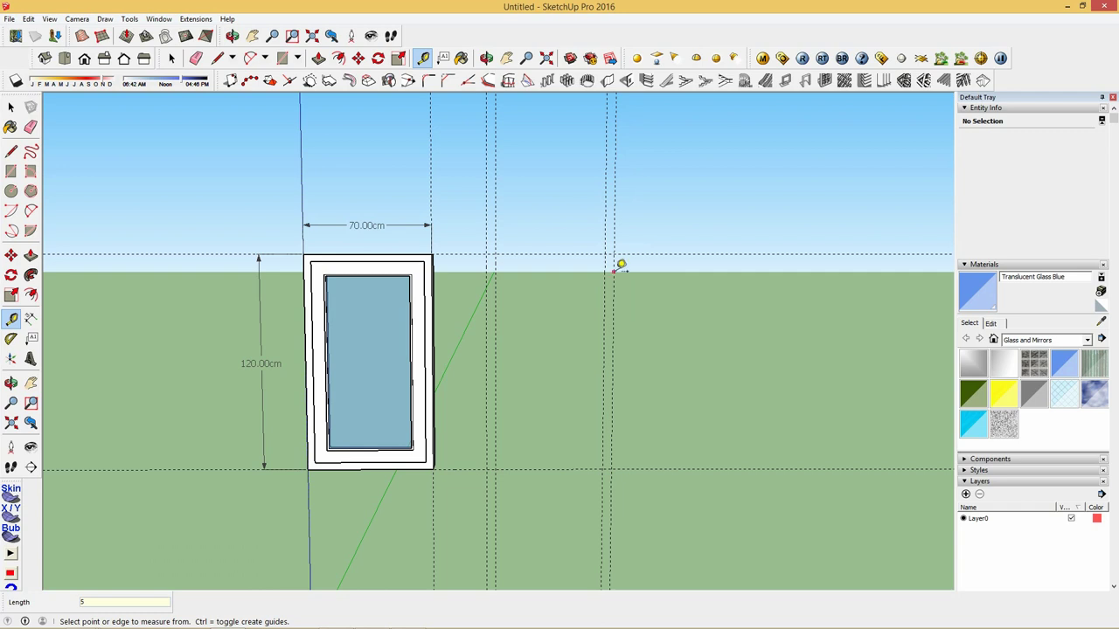
{"action": "left_click", "coordinate": [614, 271]}
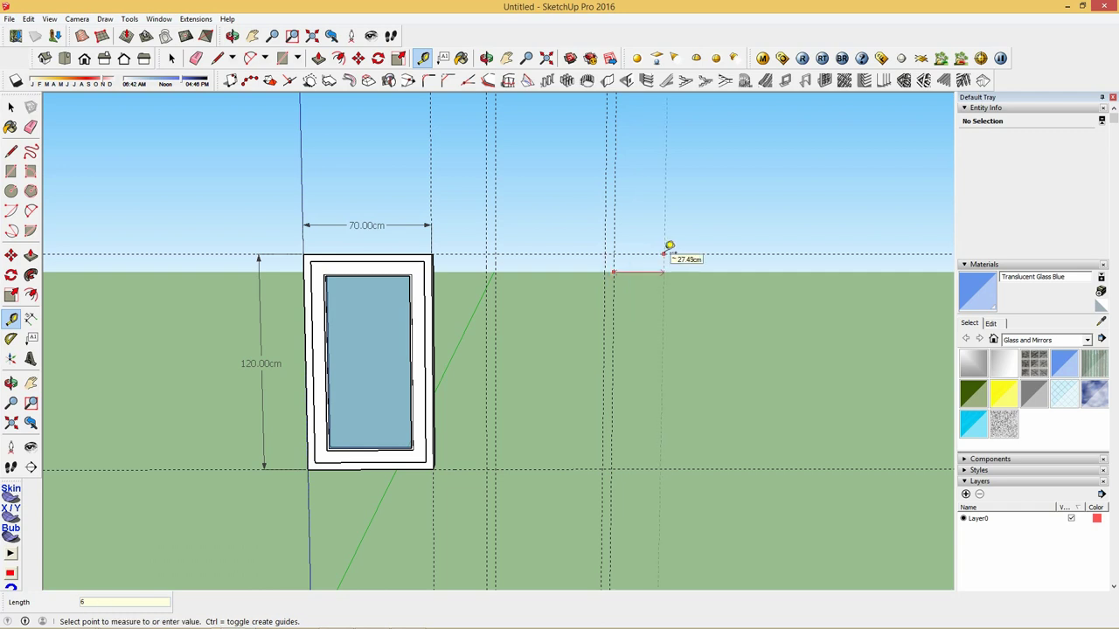
{"action": "type", "text": "0"}
{"action": "key", "text": "Return"}
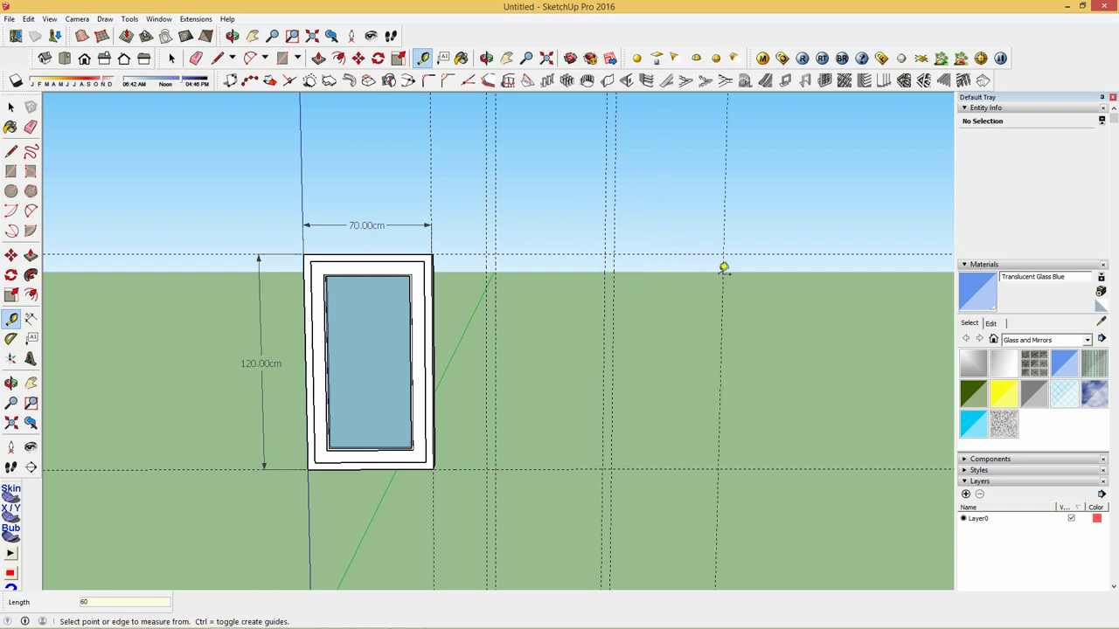
{"action": "left_click", "coordinate": [724, 273]}
{"action": "type", "text": "5"}
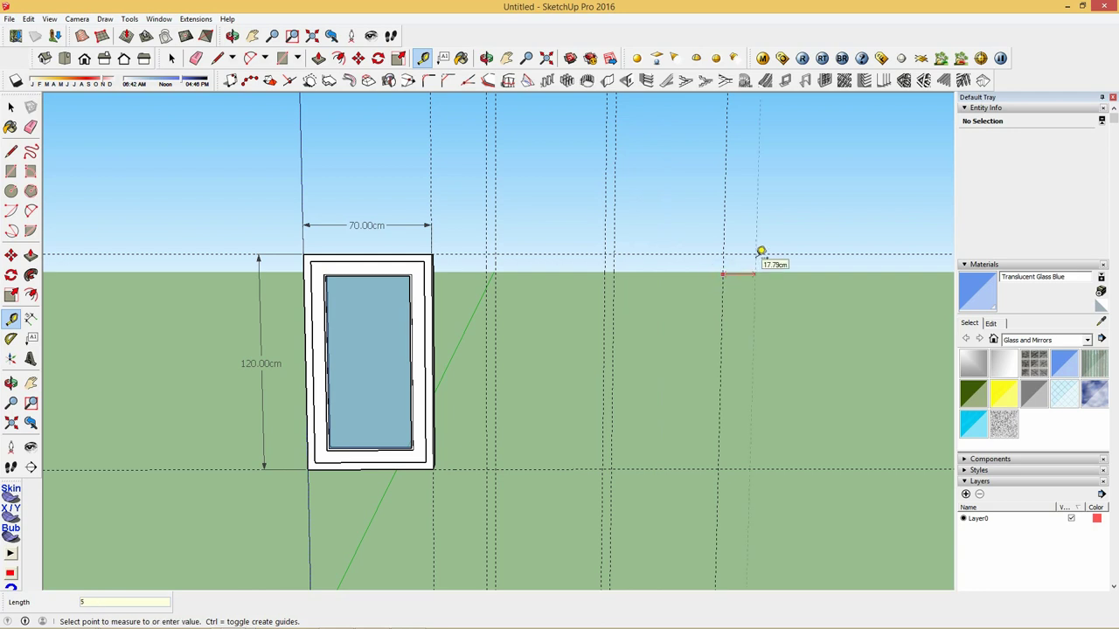
{"action": "key", "text": "Return"}
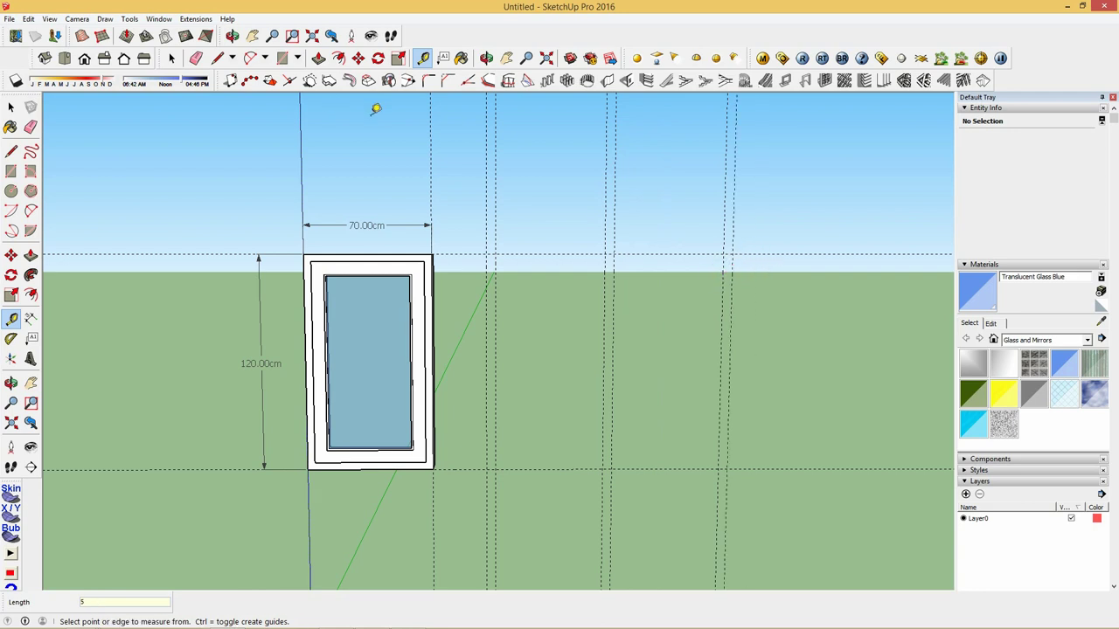
Step: Draw the second frame's rectangle across the right-hand guides and pull it 12 cm deep
{"action": "left_click", "coordinate": [281, 58]}
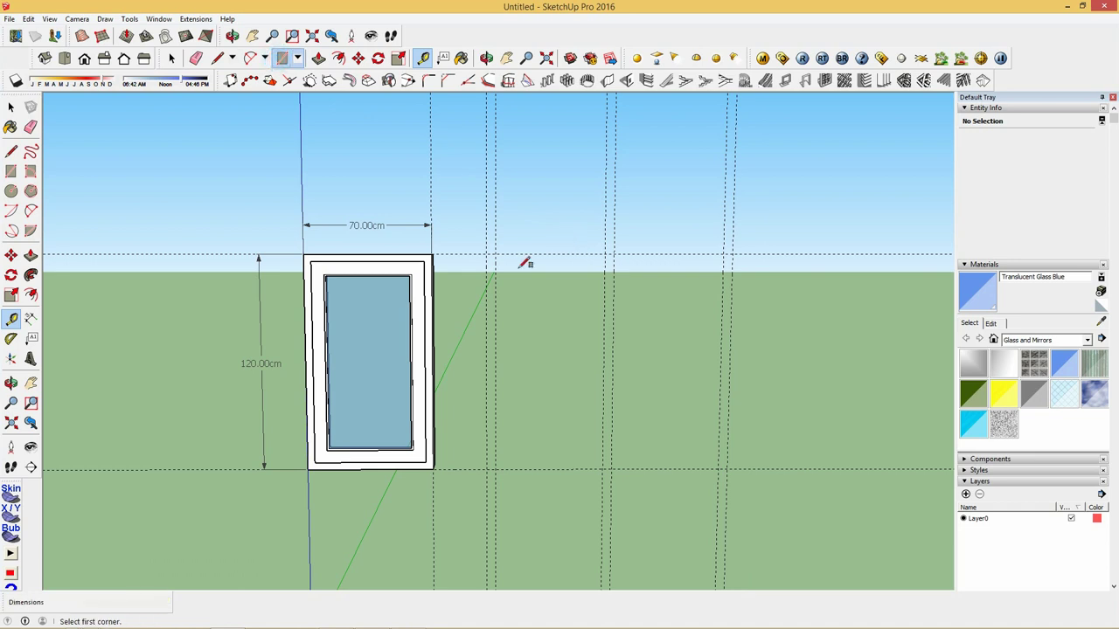
{"action": "left_click", "coordinate": [487, 253]}
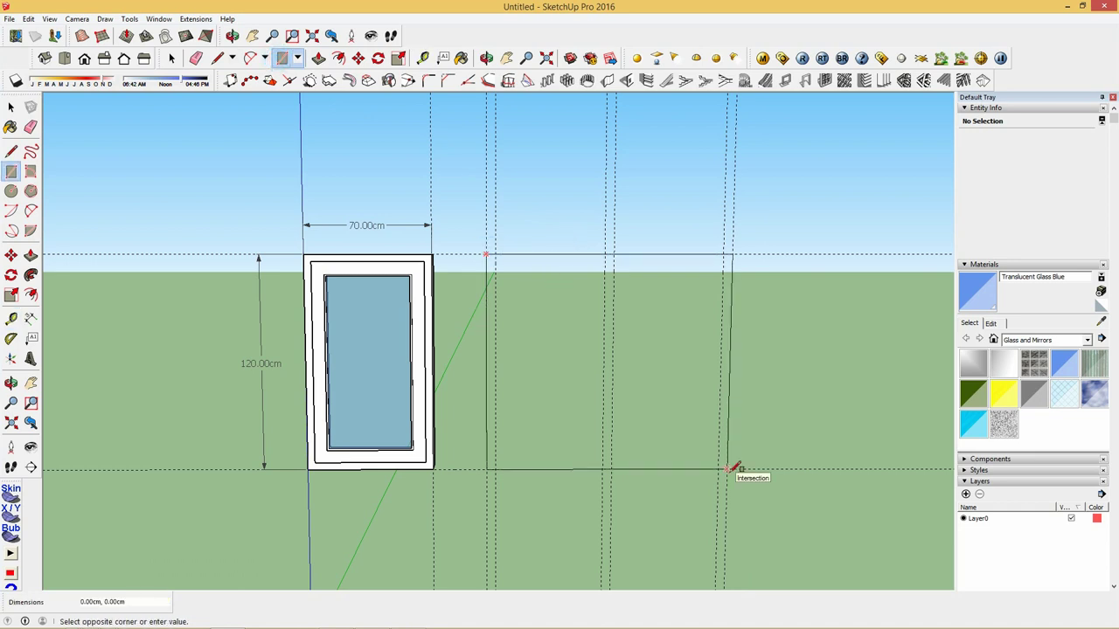
{"action": "left_click", "coordinate": [731, 470]}
{"action": "left_click", "coordinate": [318, 57]}
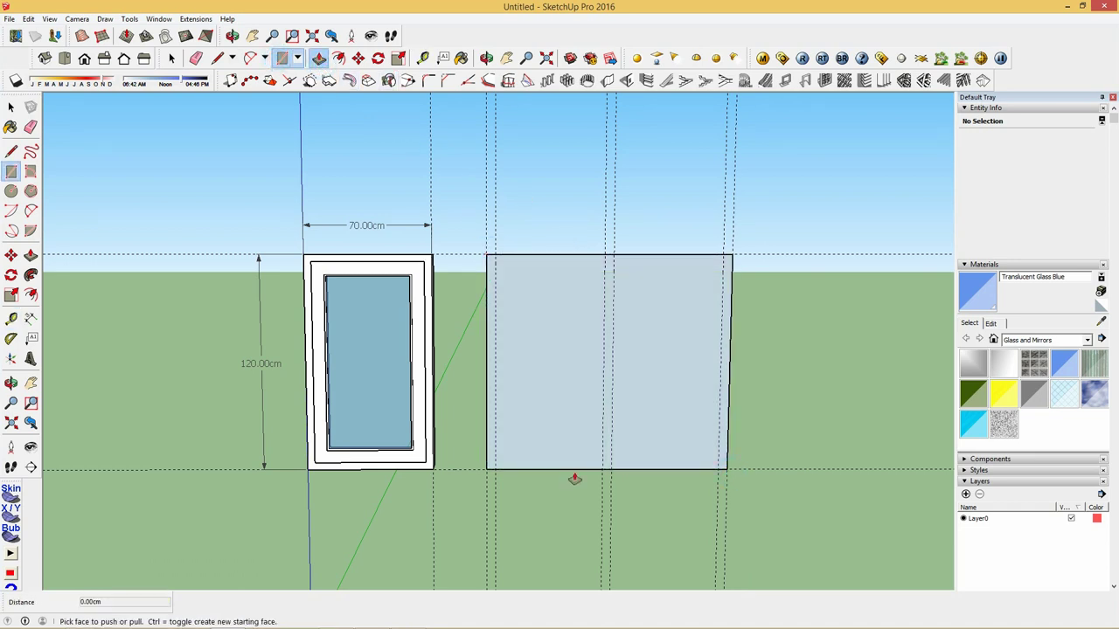
{"action": "left_click", "coordinate": [563, 459]}
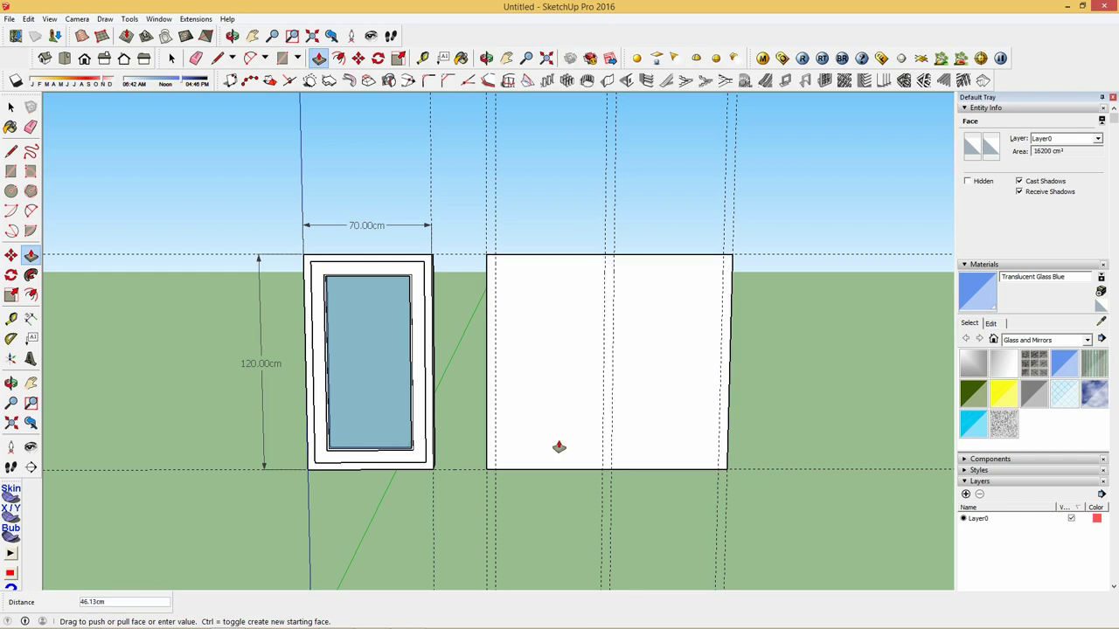
{"action": "left_click", "coordinate": [559, 447]}
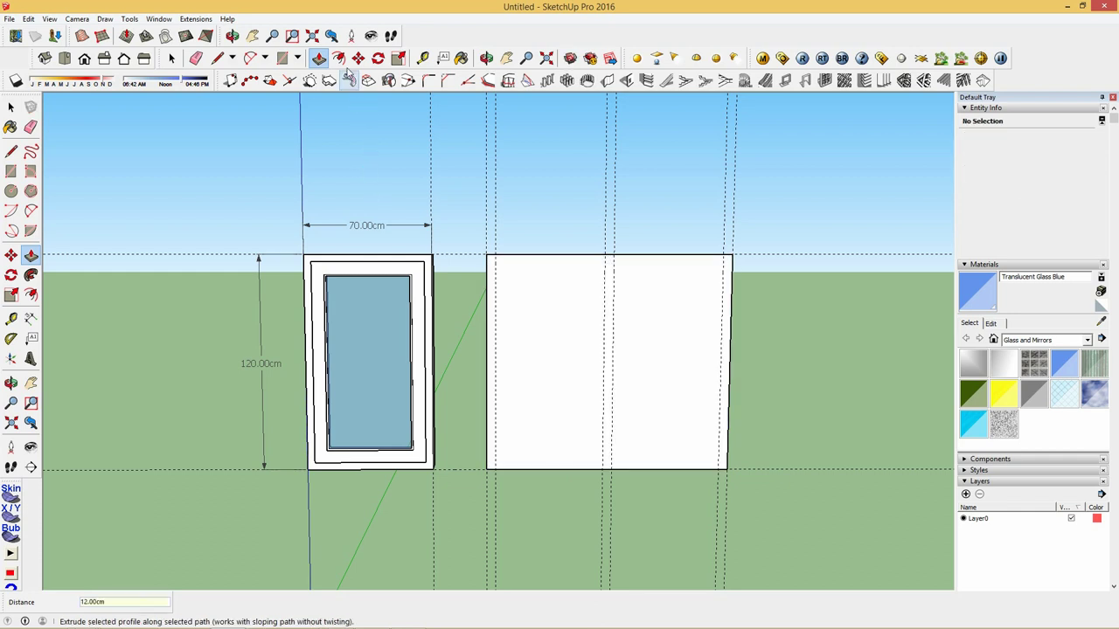
Step: Offset the second frame's front face inward by 4 cm
{"action": "left_click", "coordinate": [338, 58]}
{"action": "left_click", "coordinate": [501, 352]}
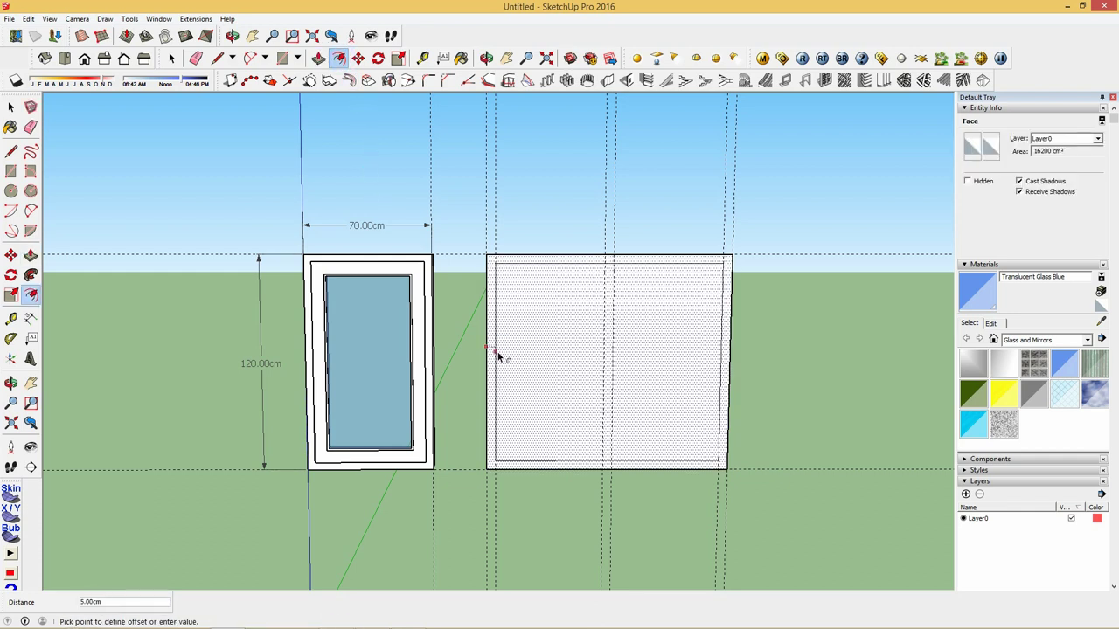
{"action": "left_click", "coordinate": [495, 358]}
{"action": "scroll", "coordinate": [496, 362], "scroll_direction": "up", "scroll_amount": 1}
{"action": "scroll", "coordinate": [497, 361], "scroll_direction": "up", "scroll_amount": 1}
{"action": "left_click", "coordinate": [493, 363]}
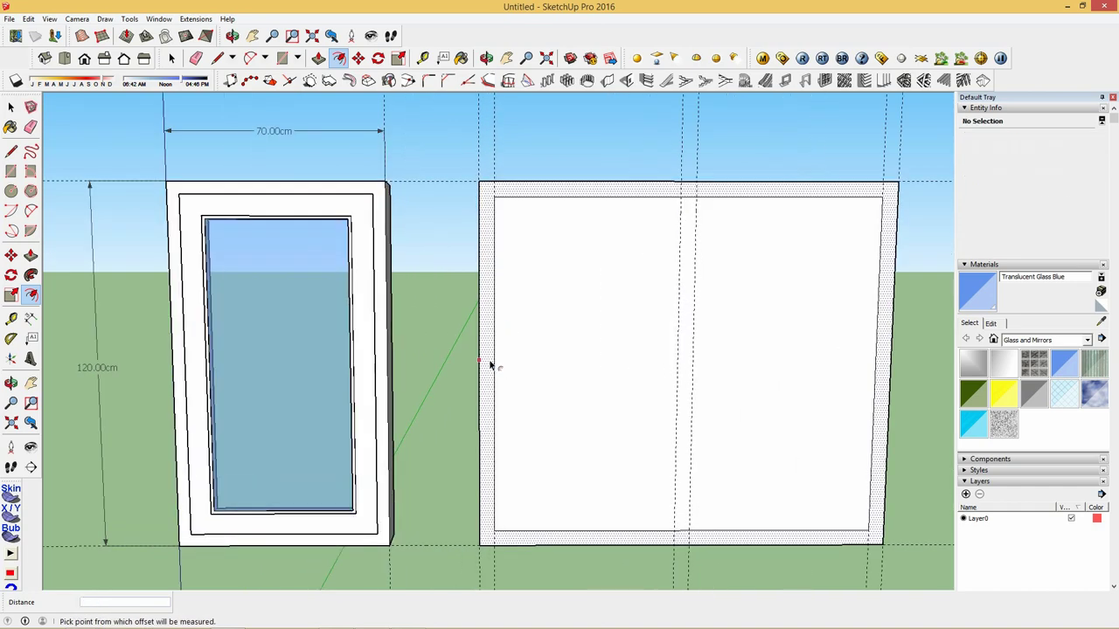
{"action": "type", "text": "4"}
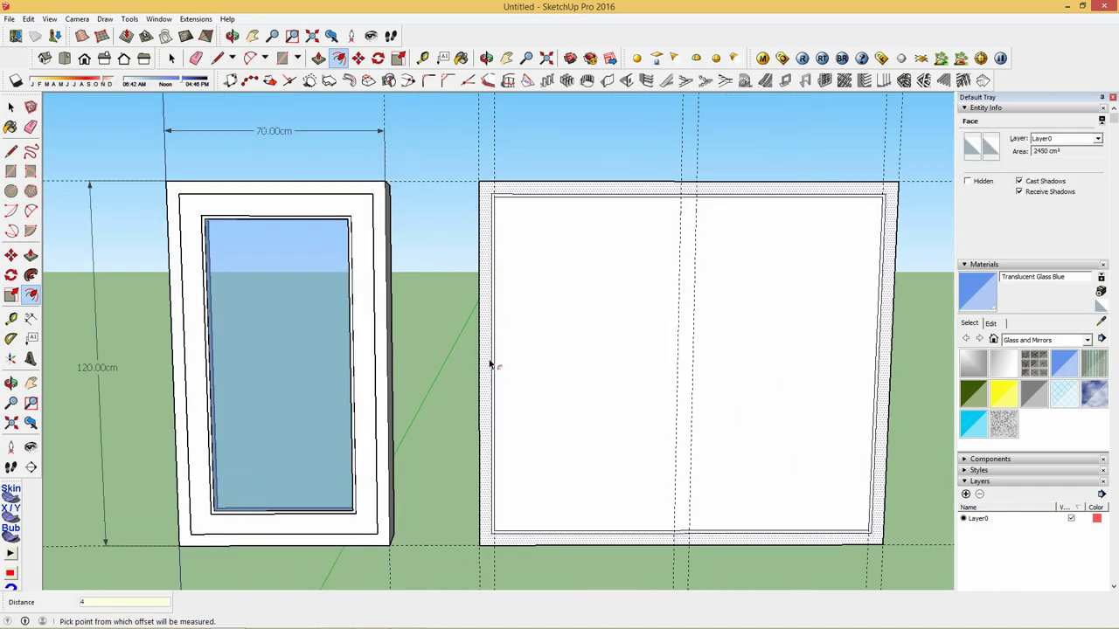
{"action": "key", "text": "Return"}
Step: Draw a narrow divider rectangle from the panel's inner top edge to its bottom
{"action": "left_click", "coordinate": [282, 57]}
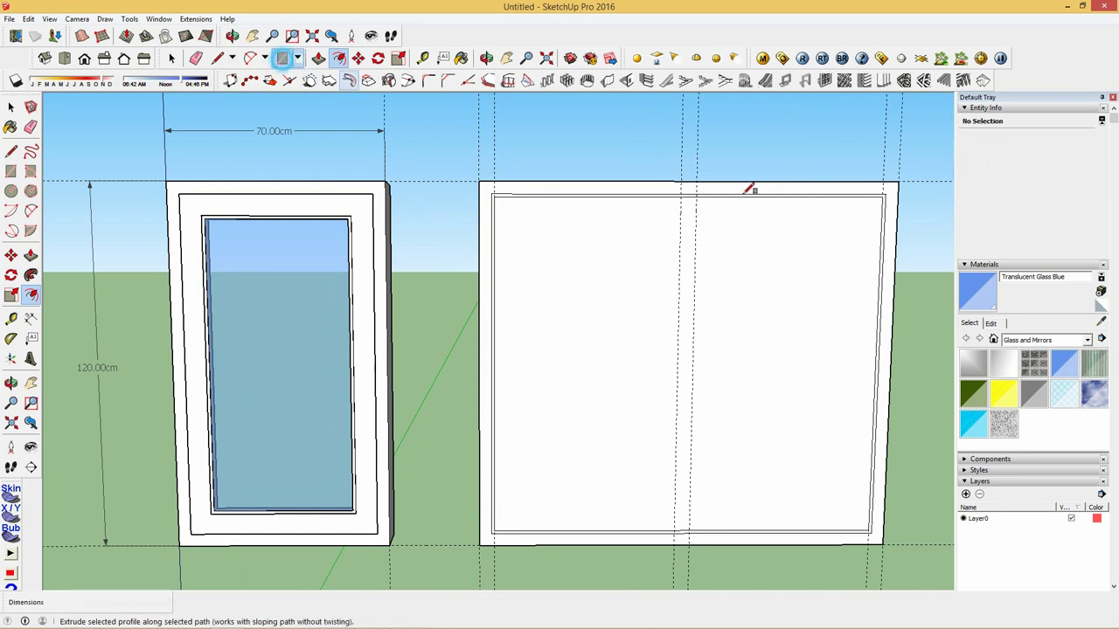
{"action": "left_click", "coordinate": [681, 193]}
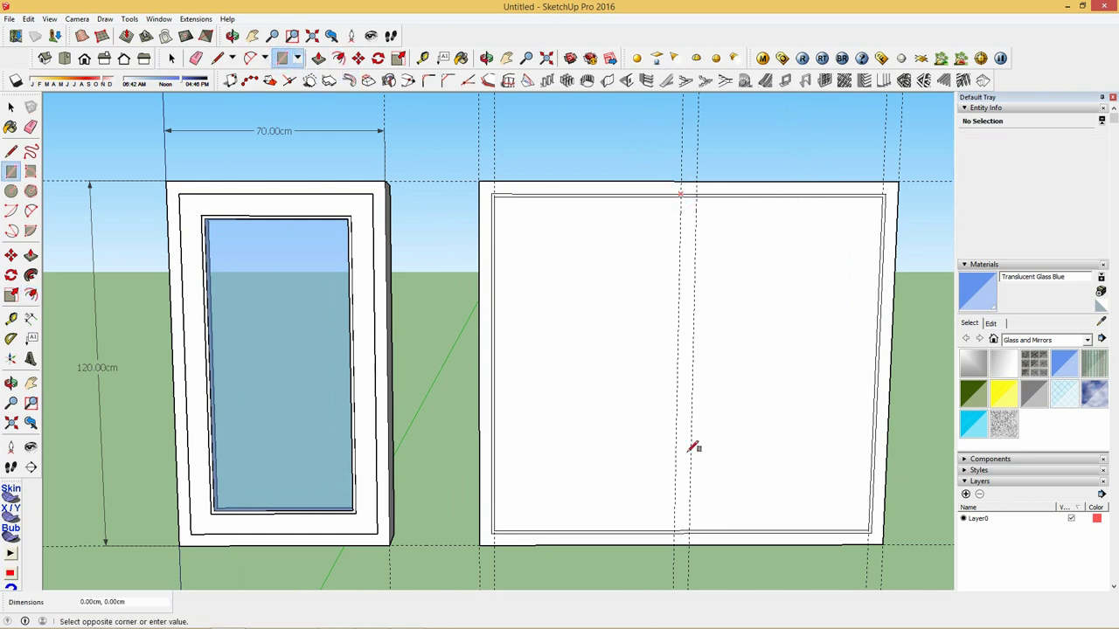
{"action": "scroll", "coordinate": [691, 498], "scroll_direction": "up", "scroll_amount": 2}
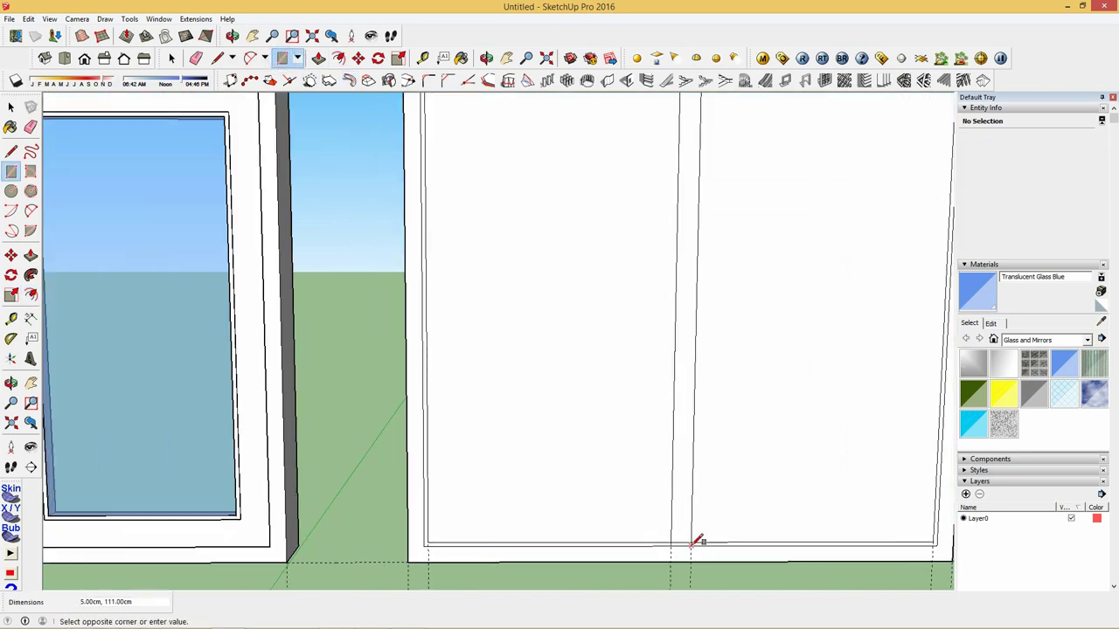
{"action": "left_click", "coordinate": [696, 543]}
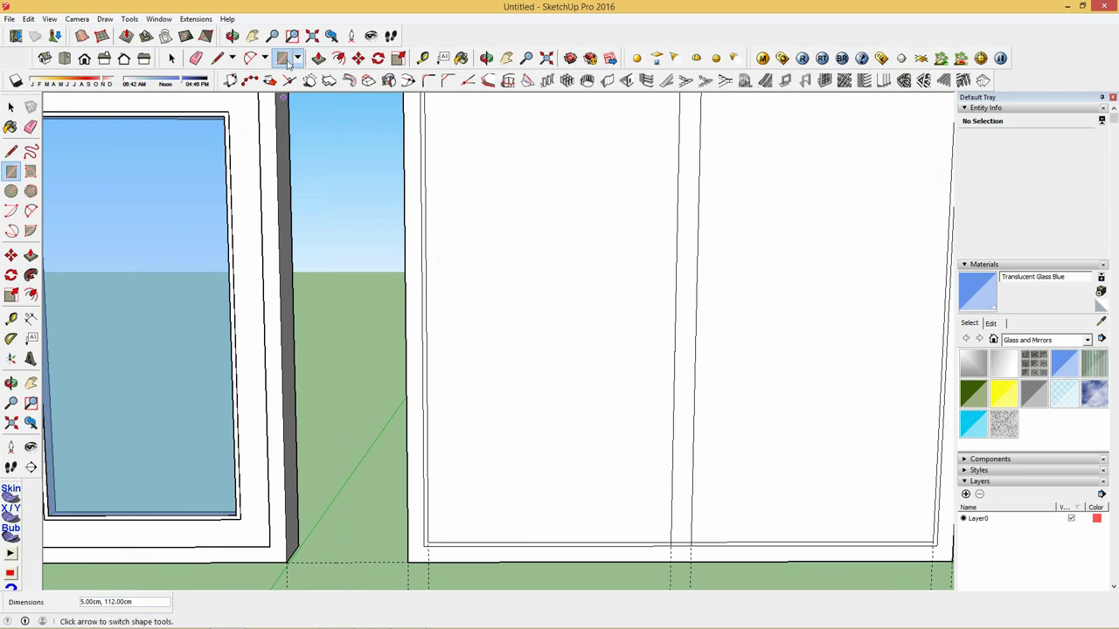
Step: Add guides 5 cm beside each edge of the divider
{"action": "left_click", "coordinate": [423, 58]}
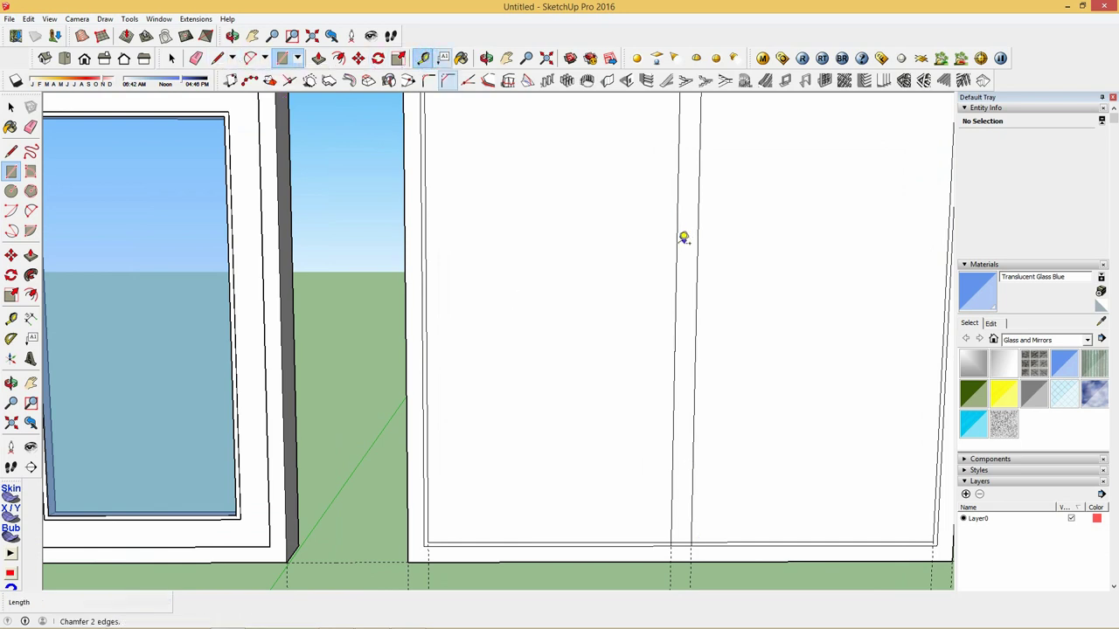
{"action": "left_click", "coordinate": [675, 243]}
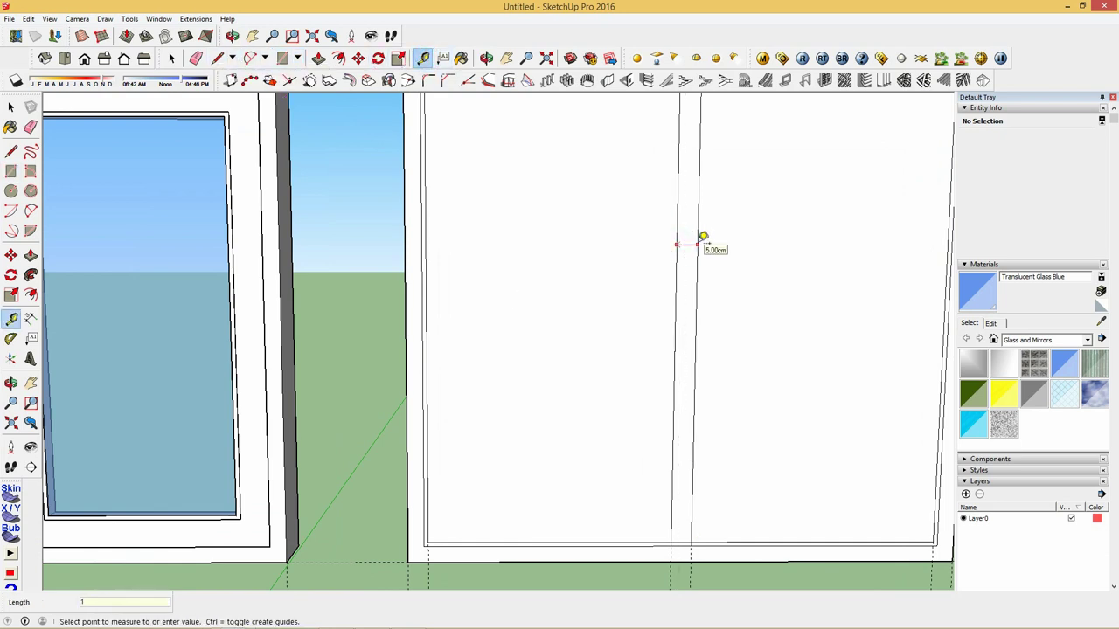
{"action": "left_click", "coordinate": [699, 244]}
{"action": "scroll", "coordinate": [606, 333], "scroll_direction": "down", "scroll_amount": 3}
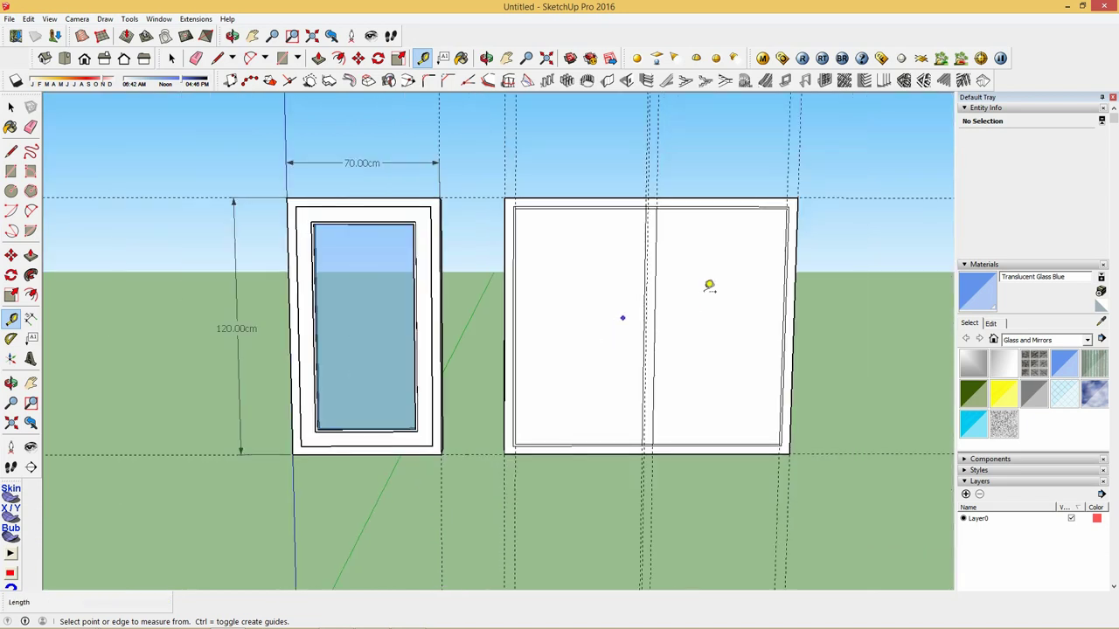
{"action": "scroll", "coordinate": [717, 271], "scroll_direction": "up", "scroll_amount": 1}
{"action": "scroll", "coordinate": [720, 265], "scroll_direction": "up", "scroll_amount": 1}
{"action": "scroll", "coordinate": [668, 258], "scroll_direction": "up", "scroll_amount": 1}
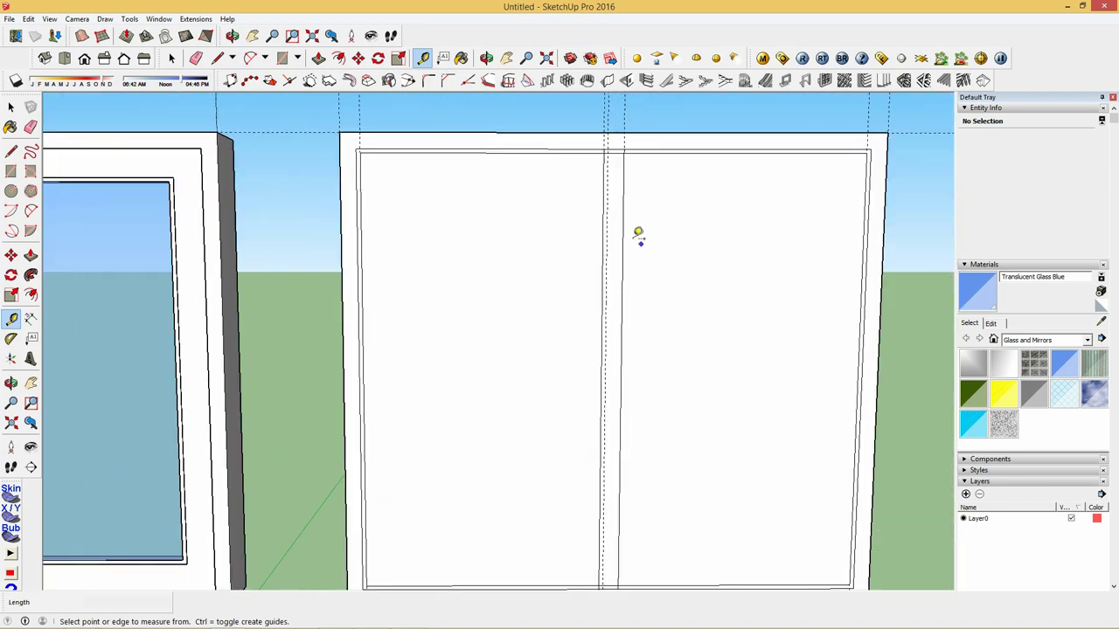
{"action": "left_click", "coordinate": [624, 235]}
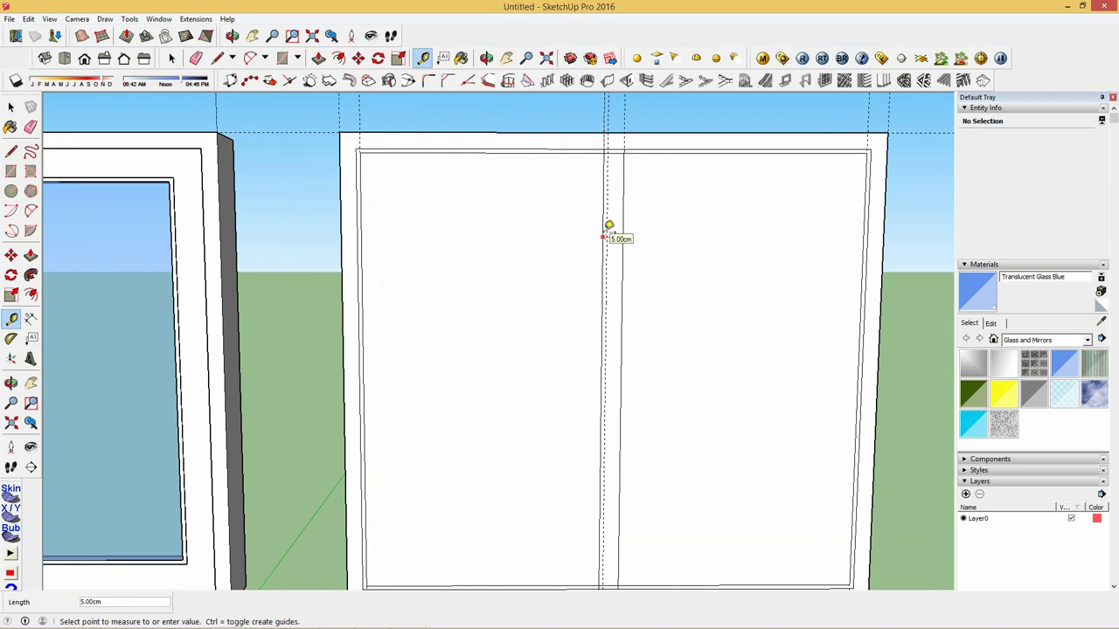
{"action": "left_click", "coordinate": [608, 229]}
{"action": "type", "text": "1"}
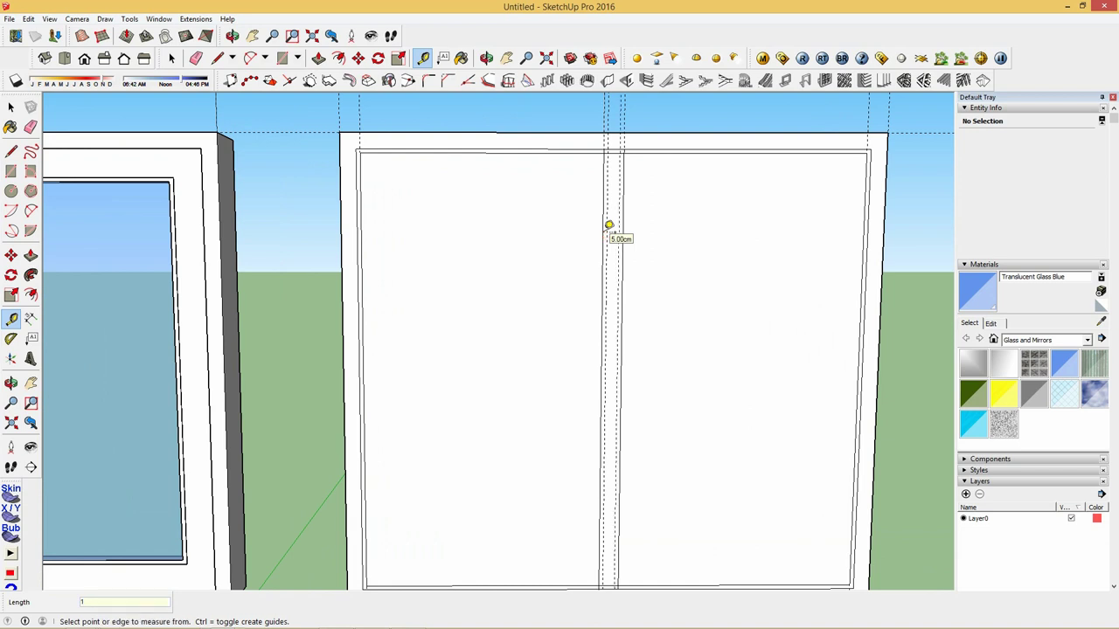
Step: Draw a second divider rectangle between the new guides, from top to bottom
{"action": "left_click", "coordinate": [282, 58]}
{"action": "scroll", "coordinate": [626, 138], "scroll_direction": "up", "scroll_amount": 1}
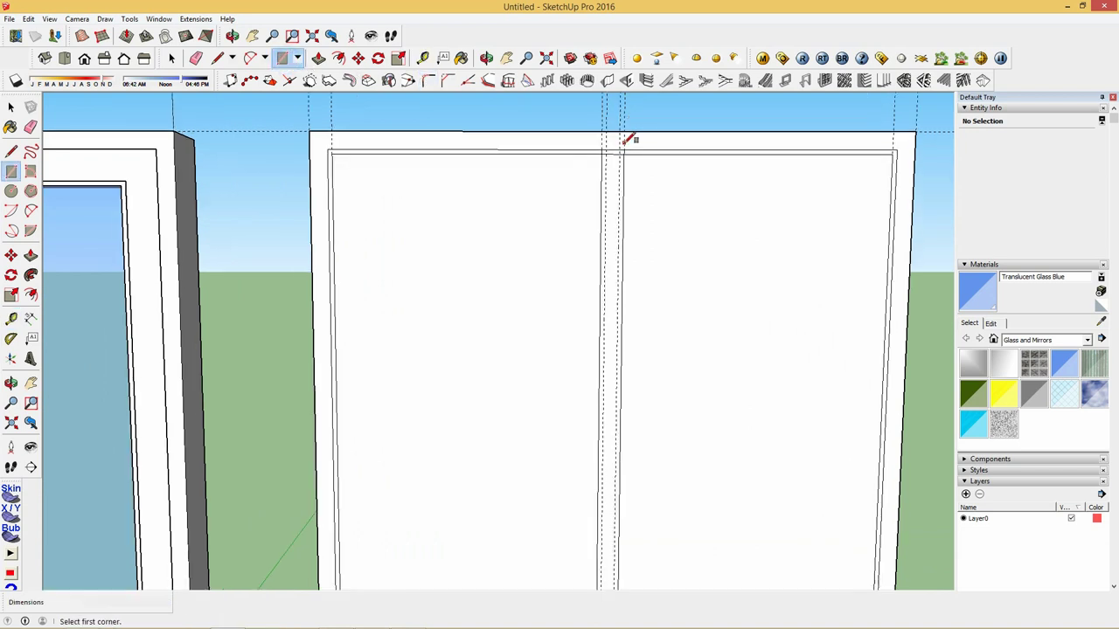
{"action": "scroll", "coordinate": [626, 138], "scroll_direction": "down", "scroll_amount": 2}
{"action": "left_click", "coordinate": [602, 149]}
{"action": "scroll", "coordinate": [603, 153], "scroll_direction": "down", "scroll_amount": 1}
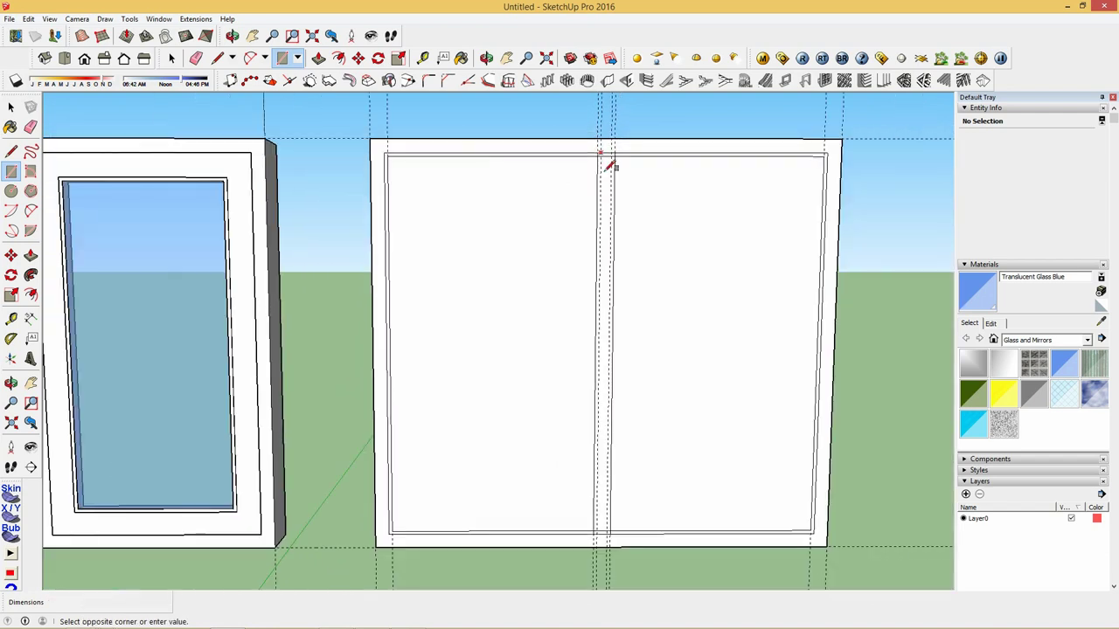
{"action": "scroll", "coordinate": [615, 489], "scroll_direction": "up", "scroll_amount": 1}
{"action": "scroll", "coordinate": [608, 385], "scroll_direction": "up", "scroll_amount": 1}
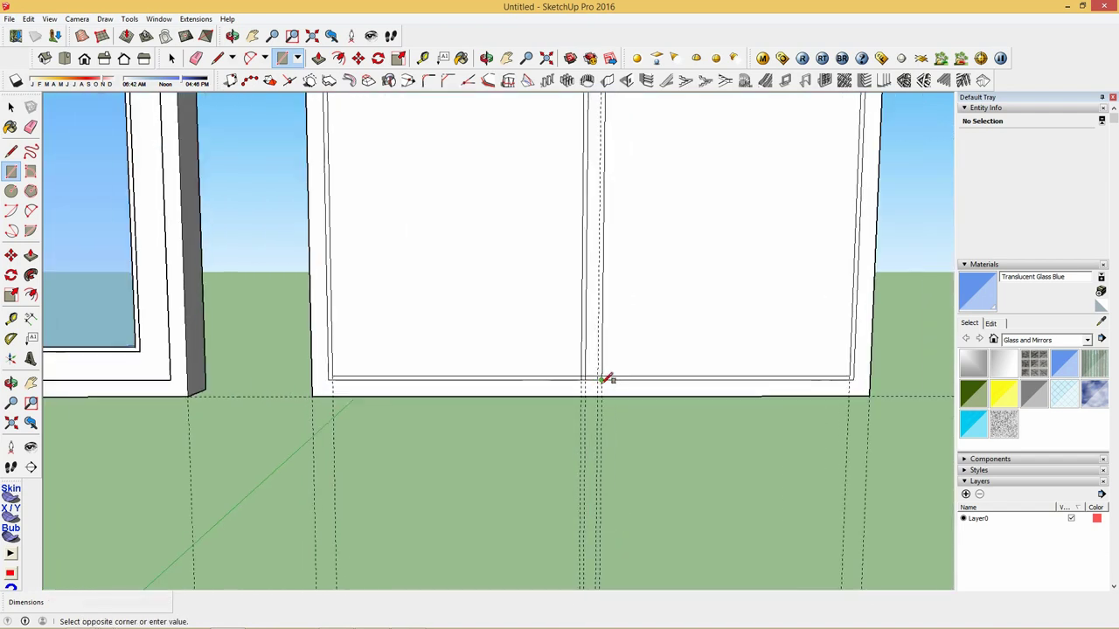
{"action": "scroll", "coordinate": [605, 378], "scroll_direction": "up", "scroll_amount": 2}
{"action": "scroll", "coordinate": [601, 374], "scroll_direction": "up", "scroll_amount": 1}
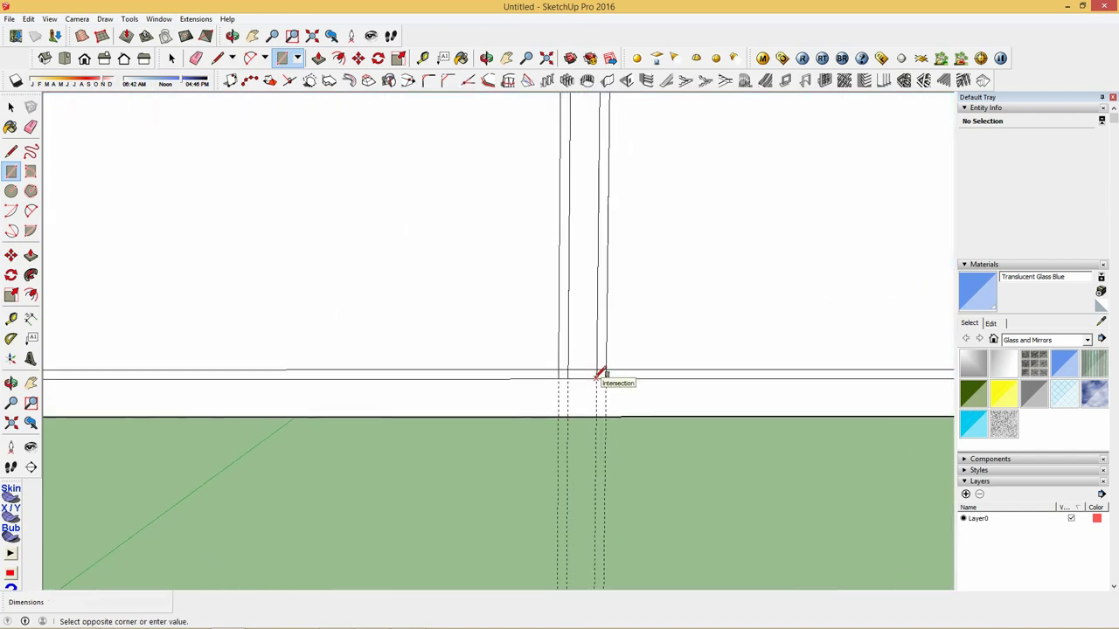
{"action": "left_click", "coordinate": [598, 376]}
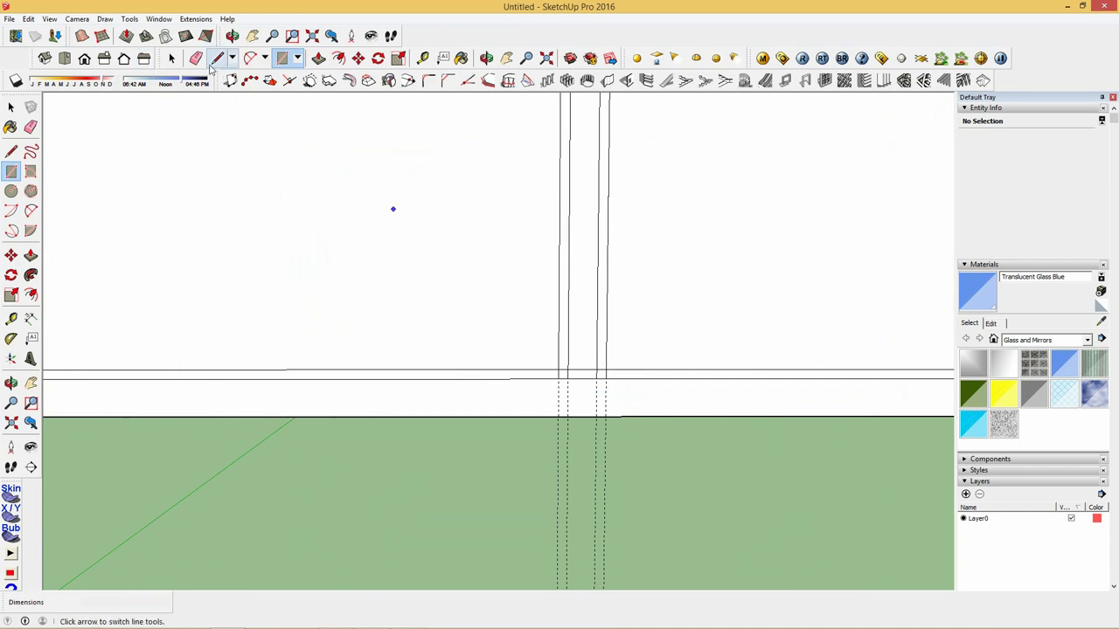
{"action": "left_click", "coordinate": [195, 58]}
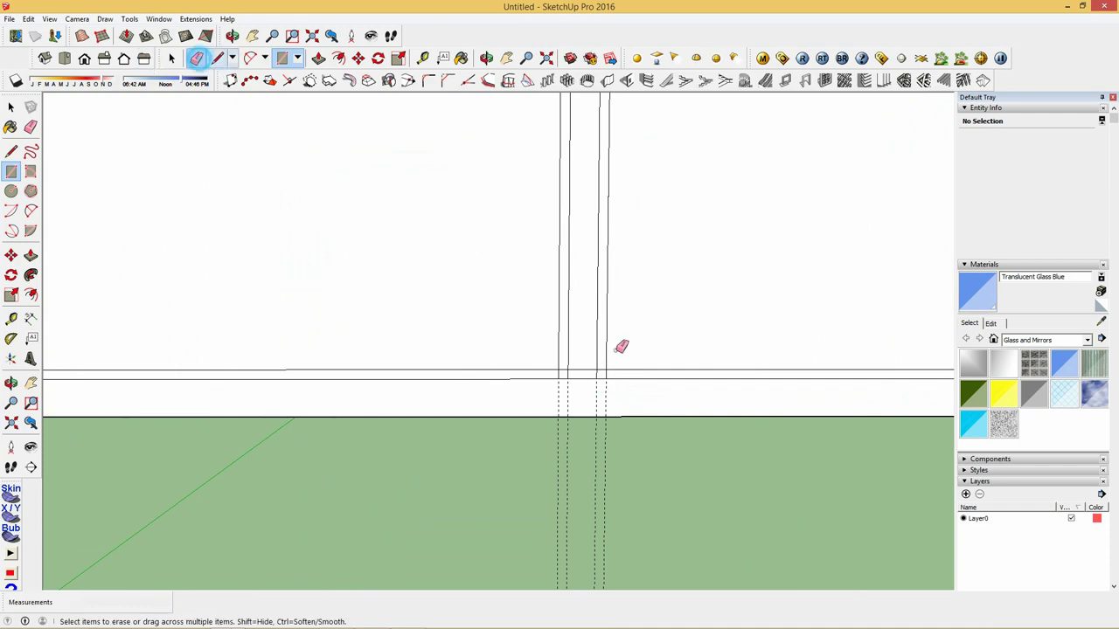
Step: Erase the stray leftover edges at the foot of the middle divider
{"action": "left_click", "coordinate": [559, 373]}
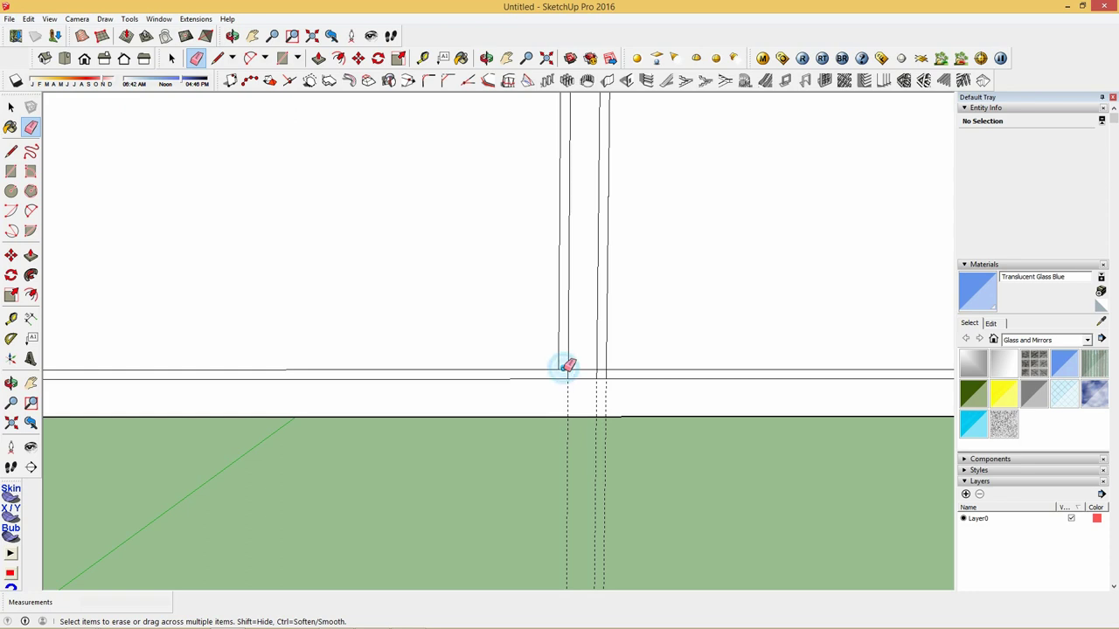
{"action": "left_click", "coordinate": [566, 368]}
{"action": "left_click", "coordinate": [599, 371]}
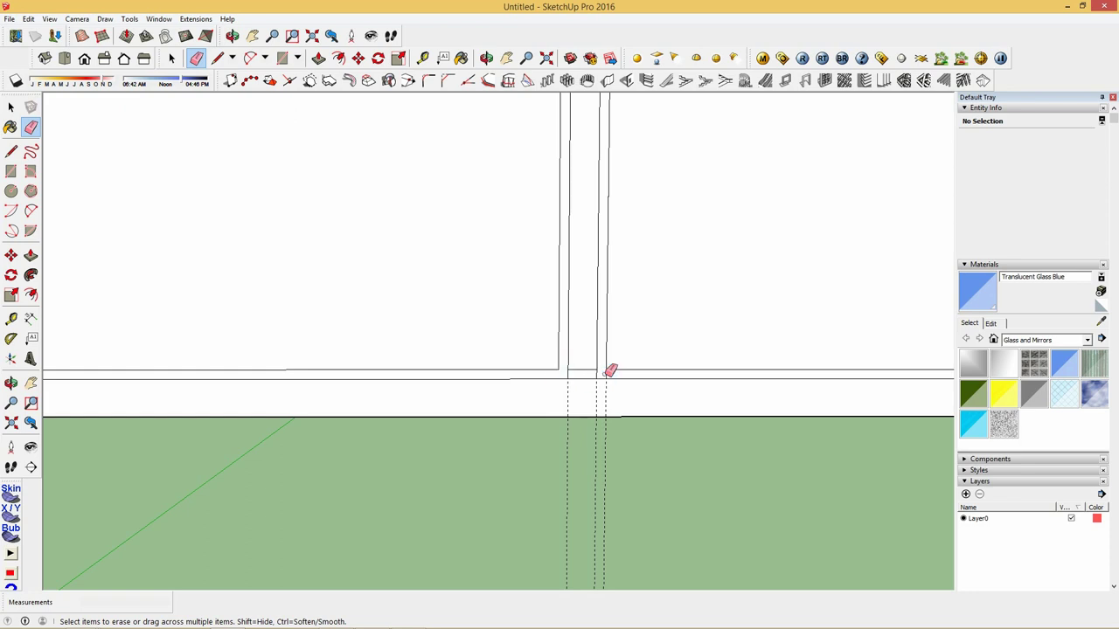
{"action": "scroll", "coordinate": [582, 382], "scroll_direction": "down", "scroll_amount": 2}
{"action": "scroll", "coordinate": [499, 417], "scroll_direction": "down", "scroll_amount": 2}
{"action": "scroll", "coordinate": [512, 399], "scroll_direction": "down", "scroll_amount": 2}
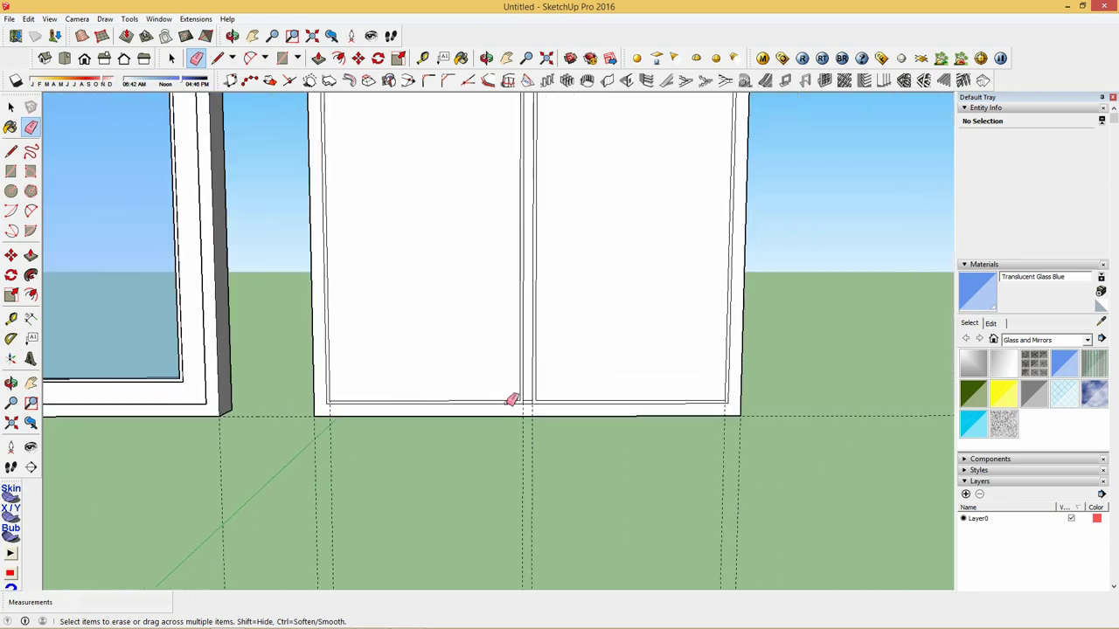
{"action": "scroll", "coordinate": [521, 381], "scroll_direction": "down", "scroll_amount": 2}
{"action": "scroll", "coordinate": [542, 140], "scroll_direction": "up", "scroll_amount": 2}
{"action": "scroll", "coordinate": [524, 162], "scroll_direction": "up", "scroll_amount": 2}
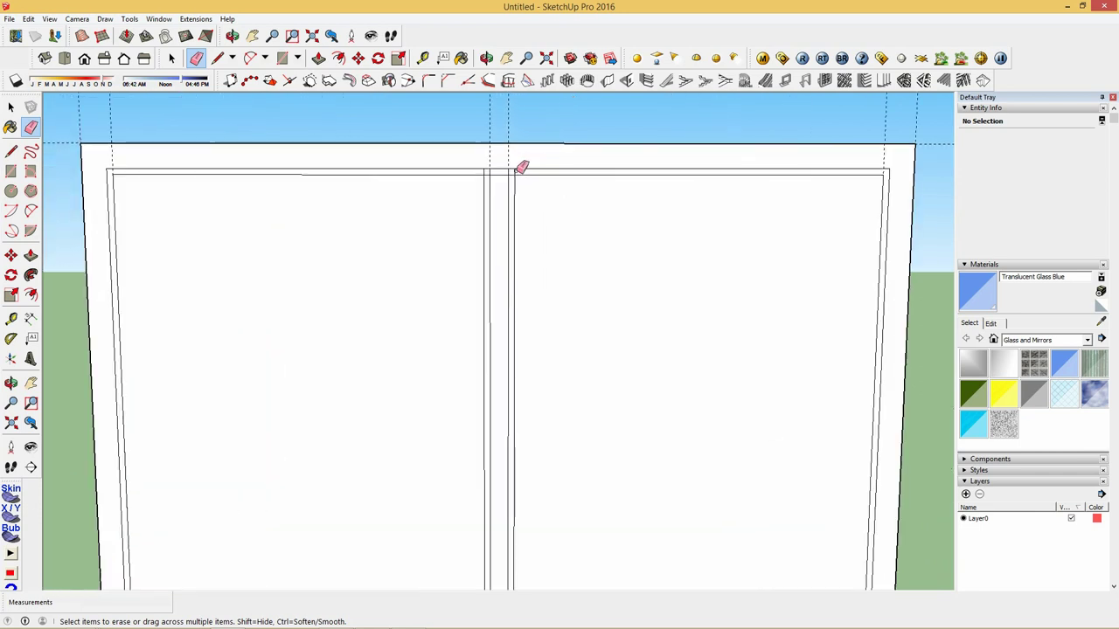
{"action": "scroll", "coordinate": [519, 168], "scroll_direction": "up", "scroll_amount": 2}
Step: Erase the leftover edges at the top of the middle divider
{"action": "left_click", "coordinate": [512, 174]}
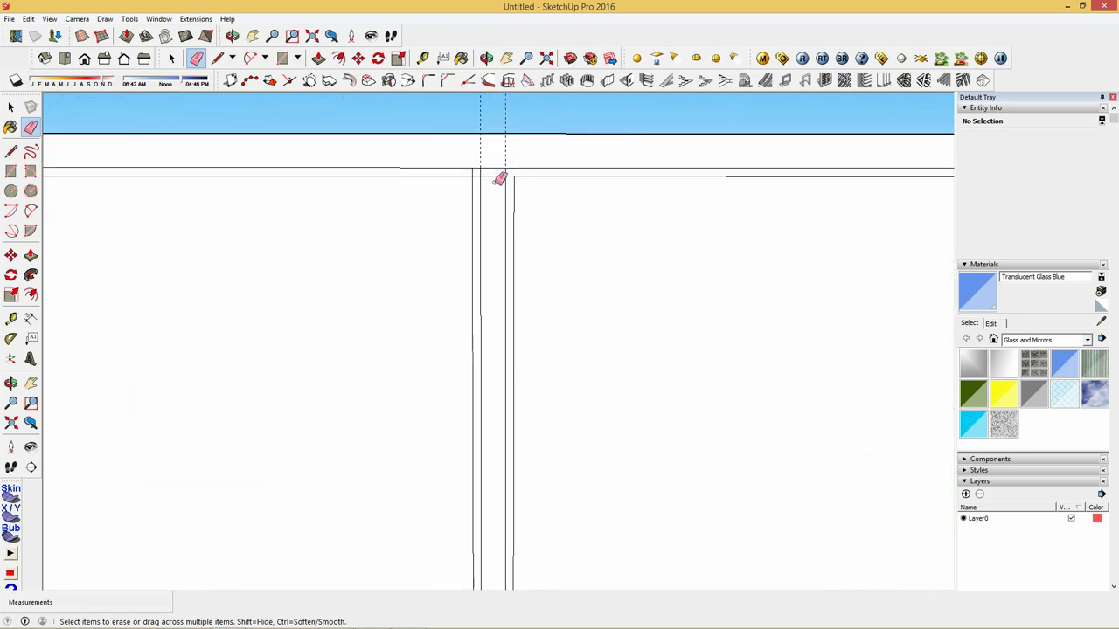
{"action": "left_click", "coordinate": [479, 175]}
{"action": "scroll", "coordinate": [524, 190], "scroll_direction": "down", "scroll_amount": 1}
{"action": "scroll", "coordinate": [530, 198], "scroll_direction": "down", "scroll_amount": 2}
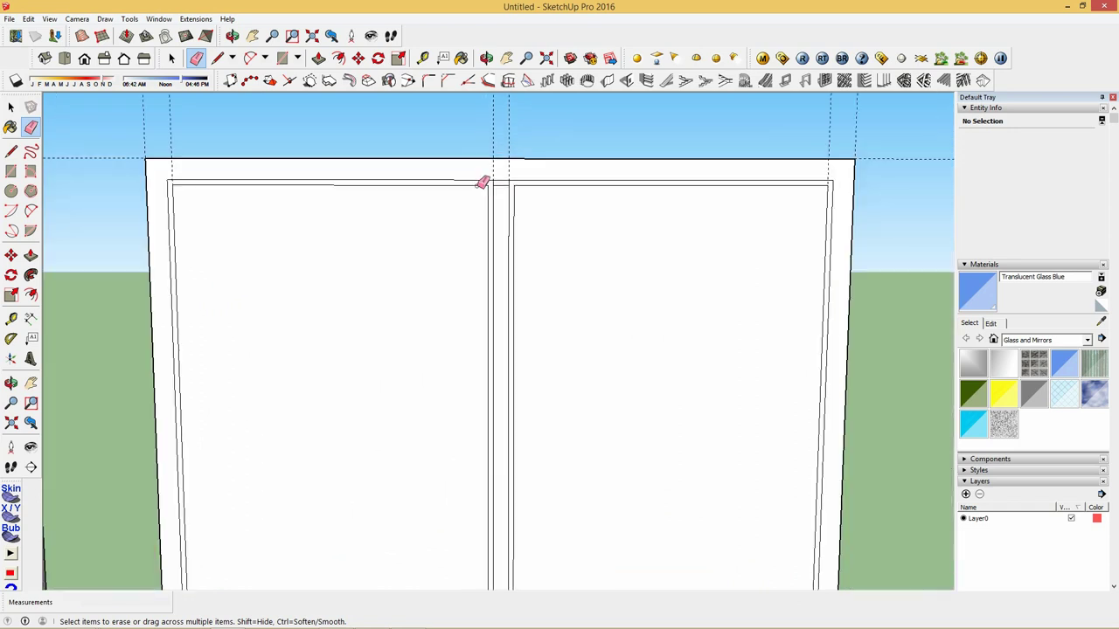
{"action": "scroll", "coordinate": [484, 180], "scroll_direction": "down", "scroll_amount": 2}
Step: Push the left and right panel faces through to open both panes
{"action": "left_click", "coordinate": [318, 58]}
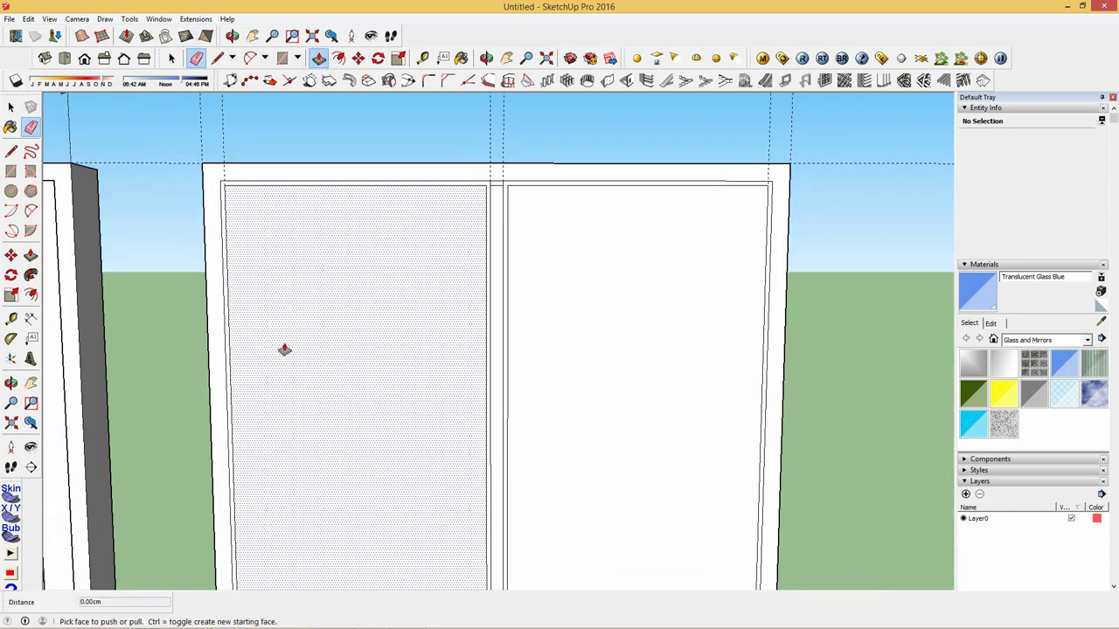
{"action": "left_click", "coordinate": [276, 361]}
{"action": "left_click", "coordinate": [293, 341]}
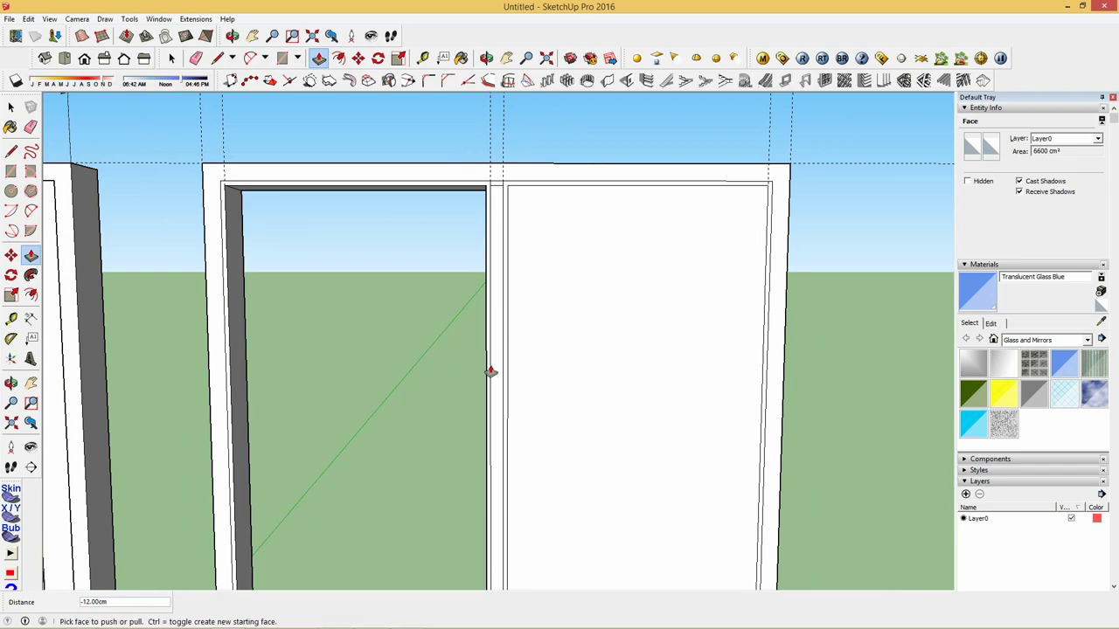
{"action": "double_click", "coordinate": [530, 368]}
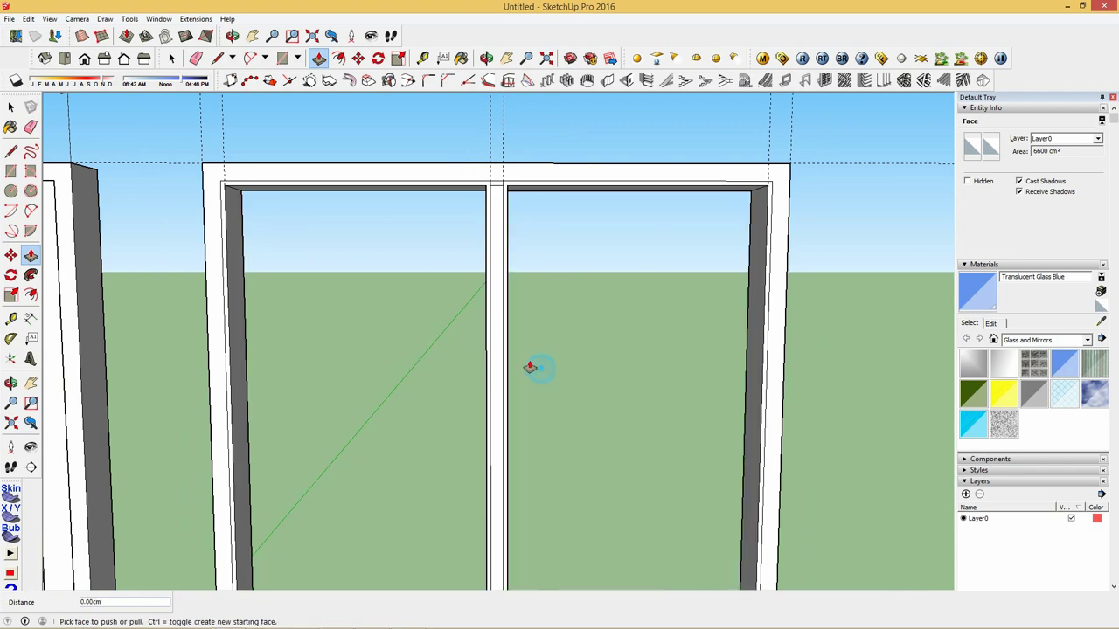
Step: Recess the left inner frame strip and the middle divider strip by 3 cm
{"action": "left_click", "coordinate": [225, 233]}
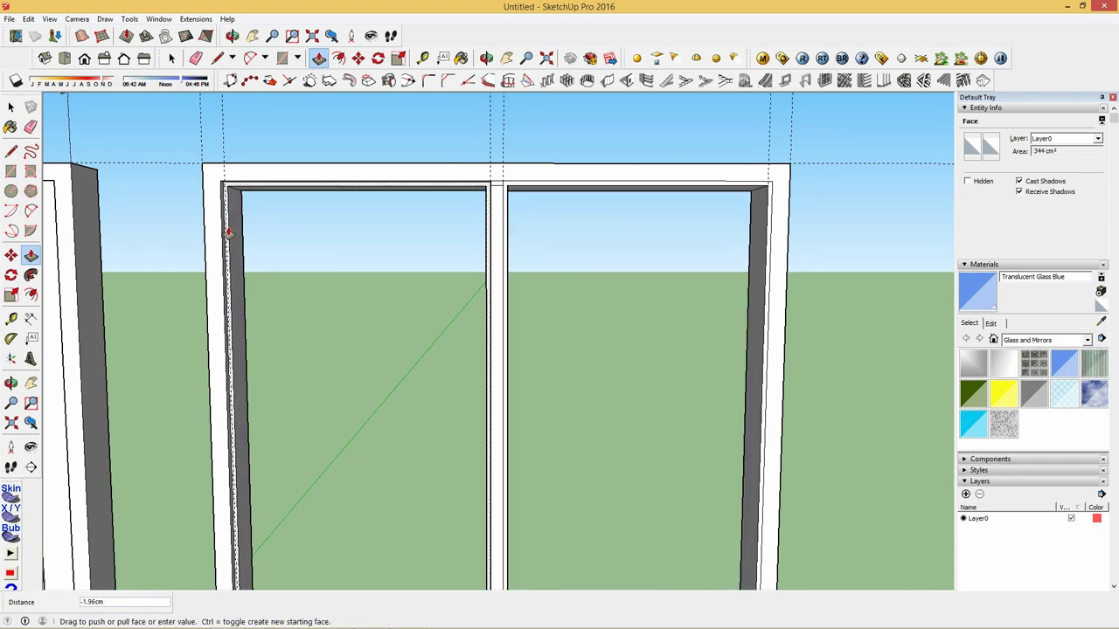
{"action": "type", "text": "3"}
{"action": "key", "text": "Return"}
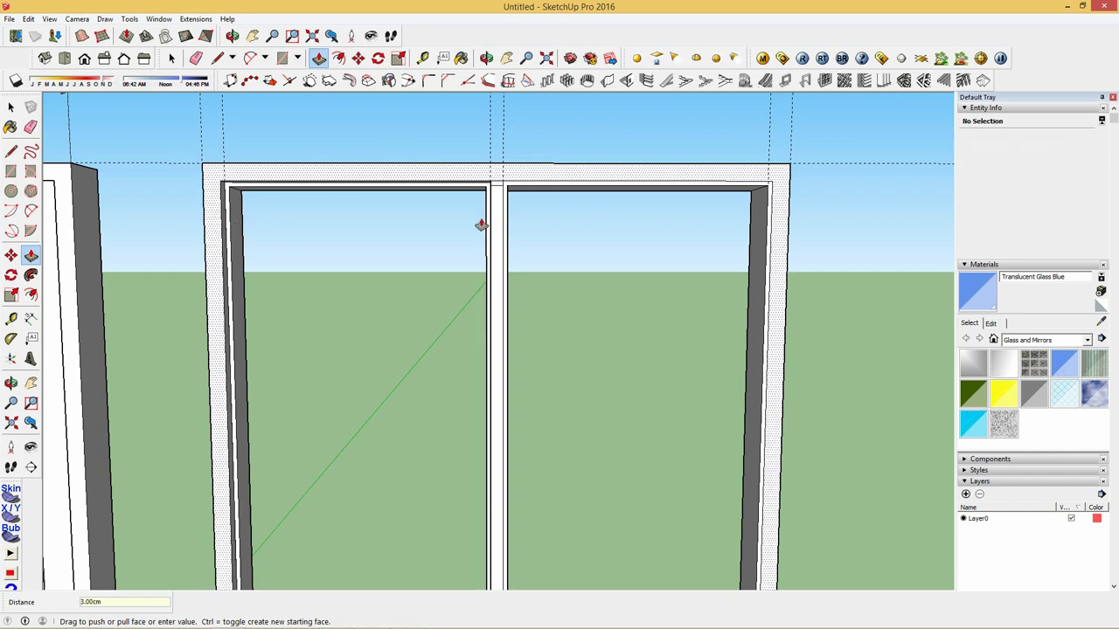
{"action": "left_click", "coordinate": [502, 225]}
{"action": "left_click", "coordinate": [504, 219]}
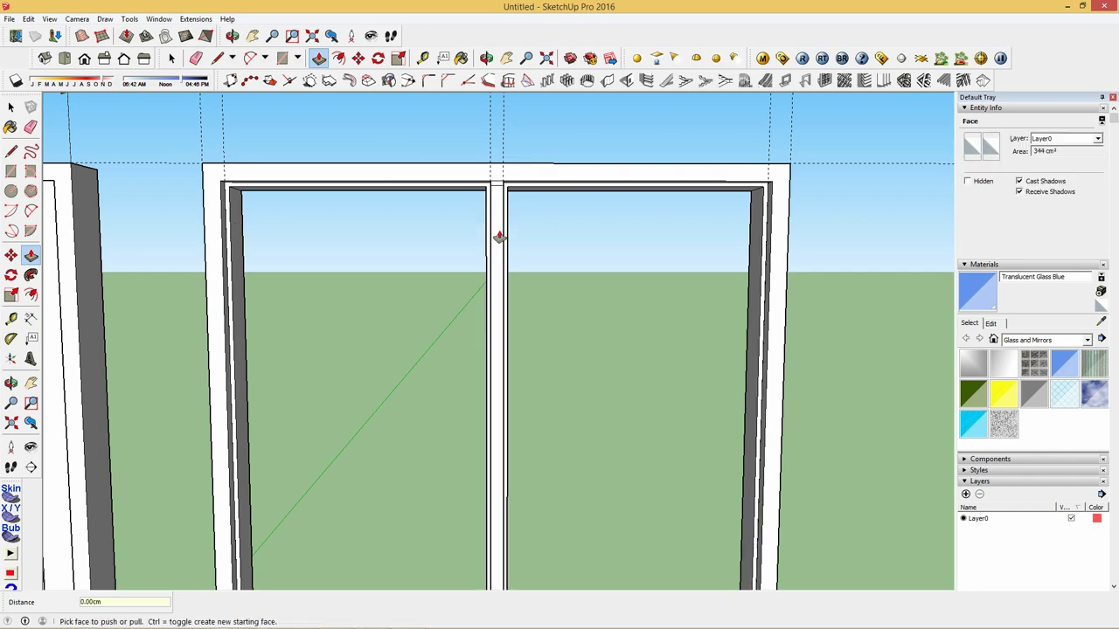
{"action": "scroll", "coordinate": [472, 251], "scroll_direction": "down", "scroll_amount": 1}
{"action": "scroll", "coordinate": [471, 250], "scroll_direction": "down", "scroll_amount": 2}
{"action": "key", "text": "space"}
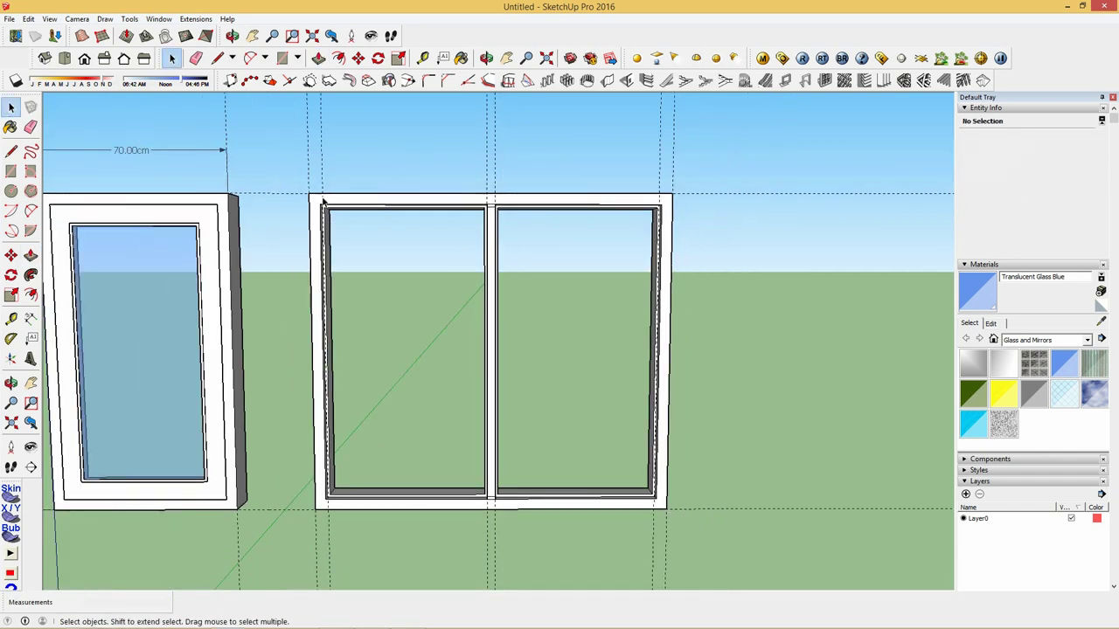
Step: Make the whole two-pane window frame into a group
{"action": "triple_click", "coordinate": [327, 201]}
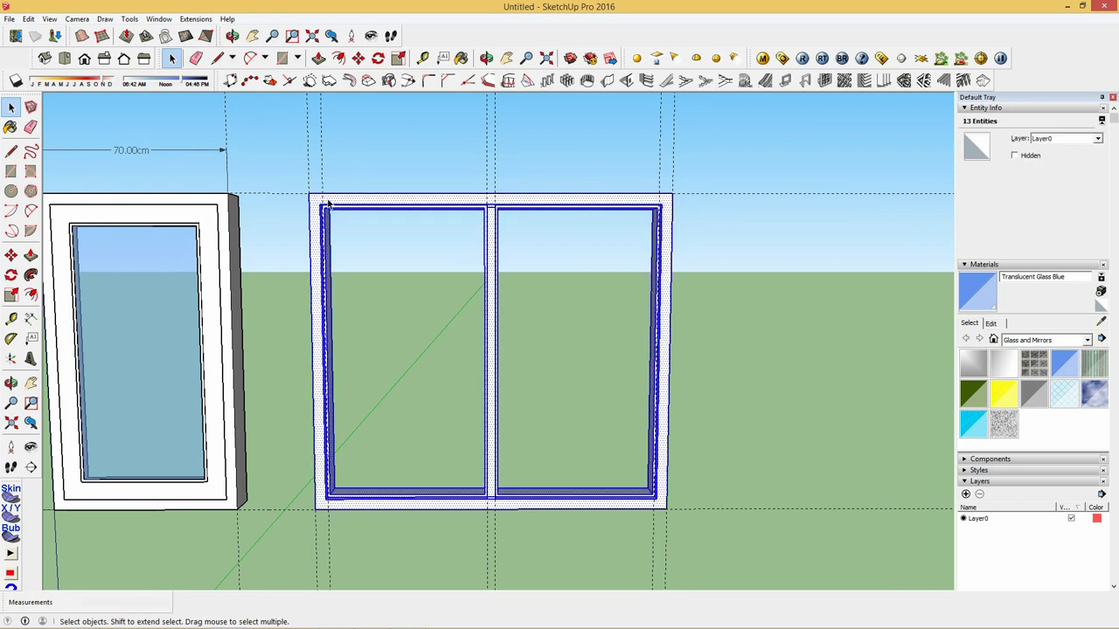
{"action": "right_click", "coordinate": [325, 199]}
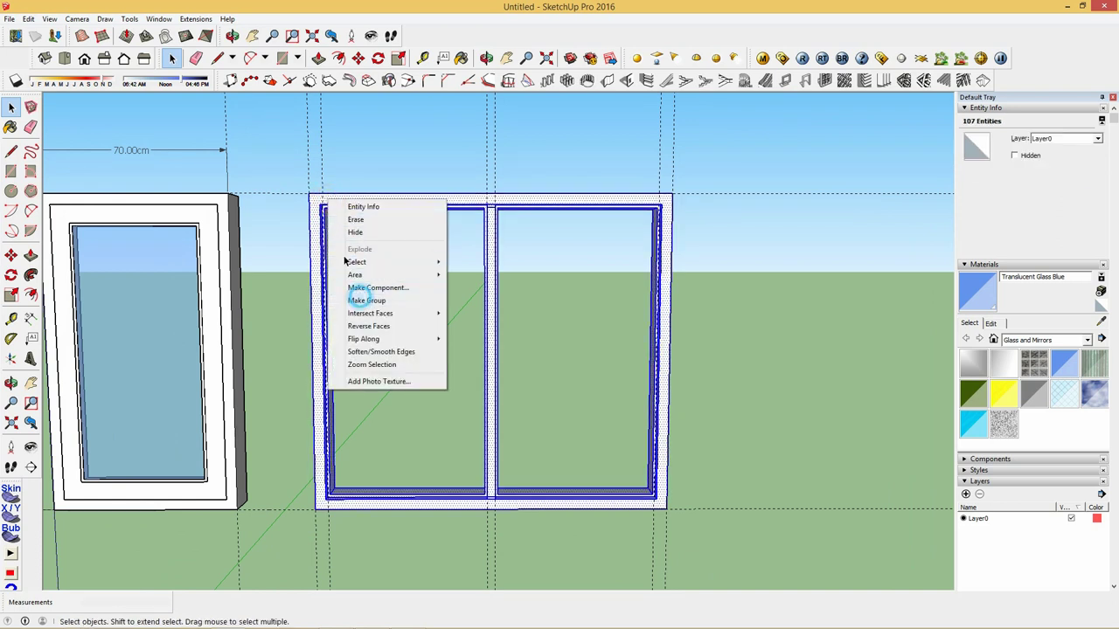
{"action": "left_click", "coordinate": [366, 300]}
Step: Draw a rectangle filling the left opening and extrude it into a sash panel
{"action": "left_click", "coordinate": [281, 58]}
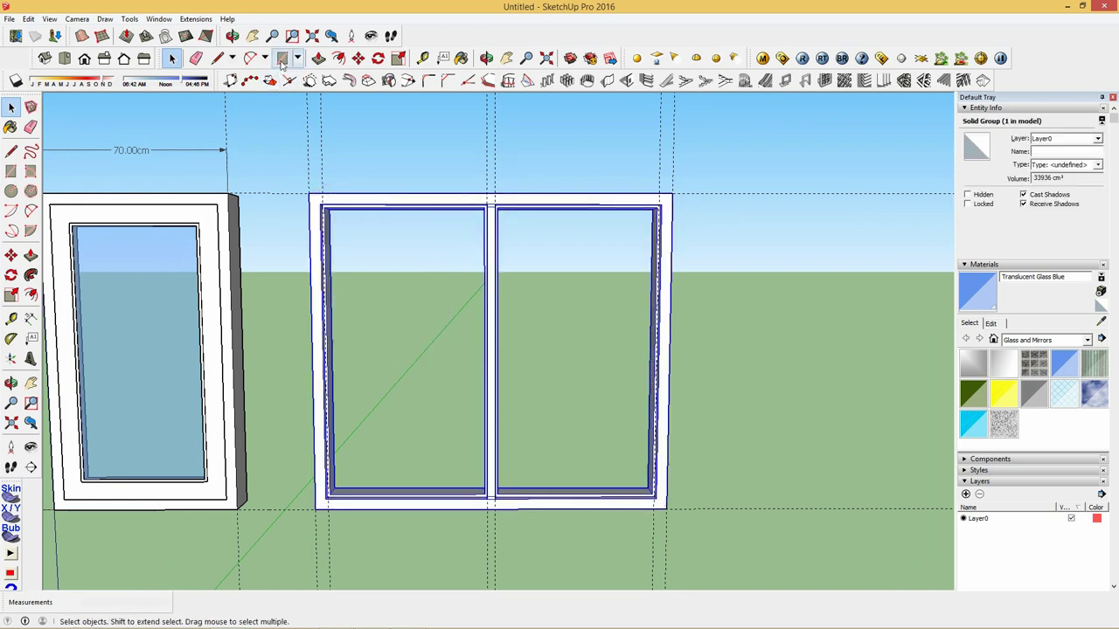
{"action": "left_click", "coordinate": [321, 207]}
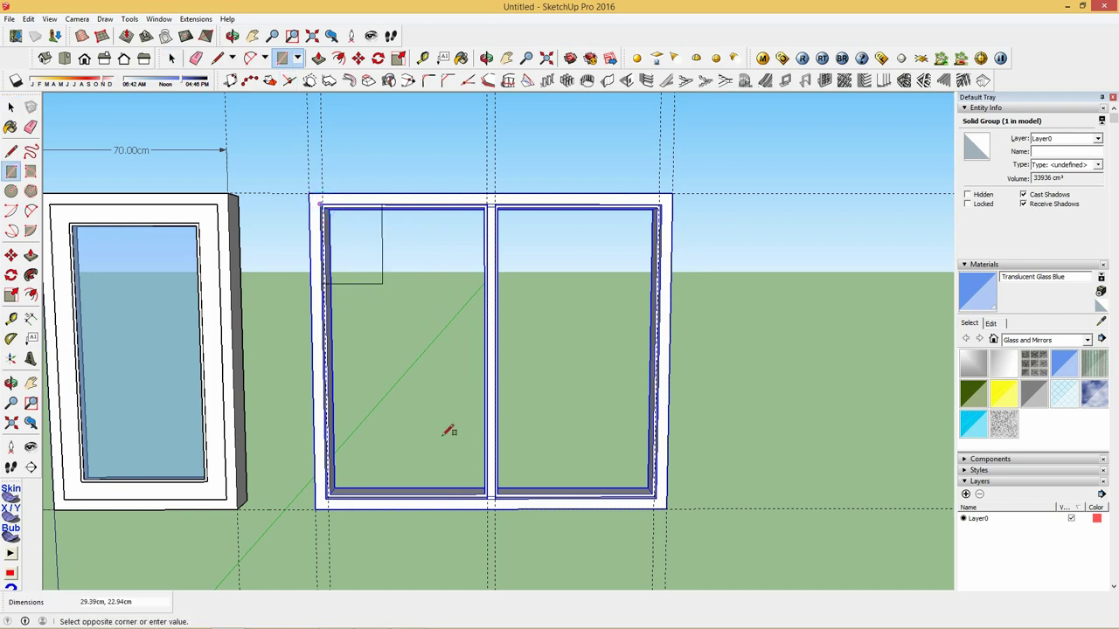
{"action": "left_click", "coordinate": [486, 493]}
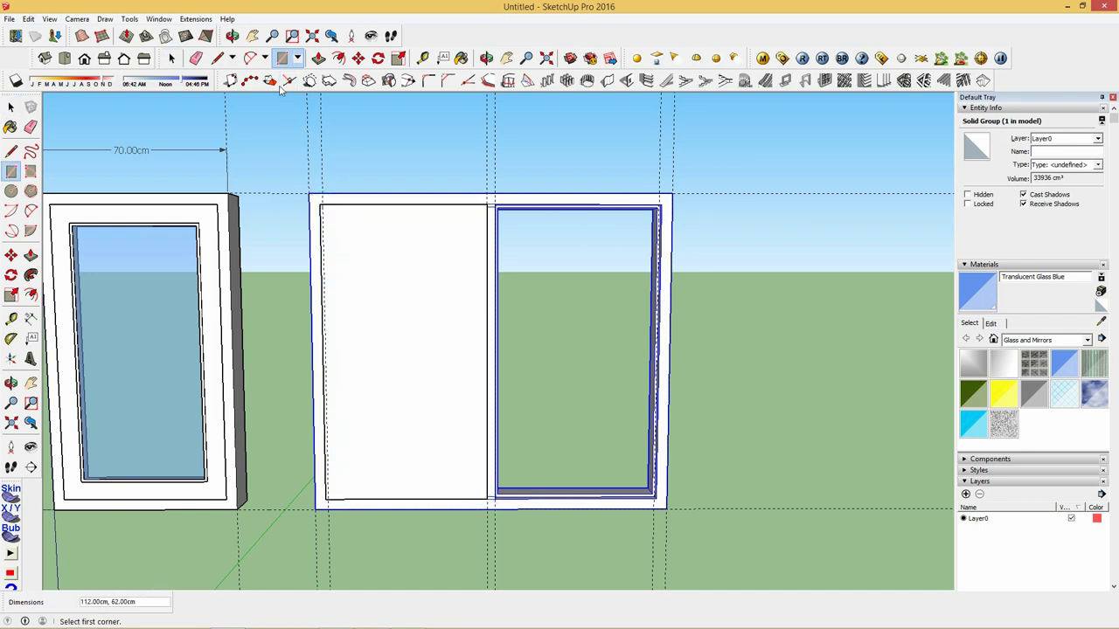
{"action": "left_click", "coordinate": [318, 58]}
{"action": "left_click", "coordinate": [410, 486]}
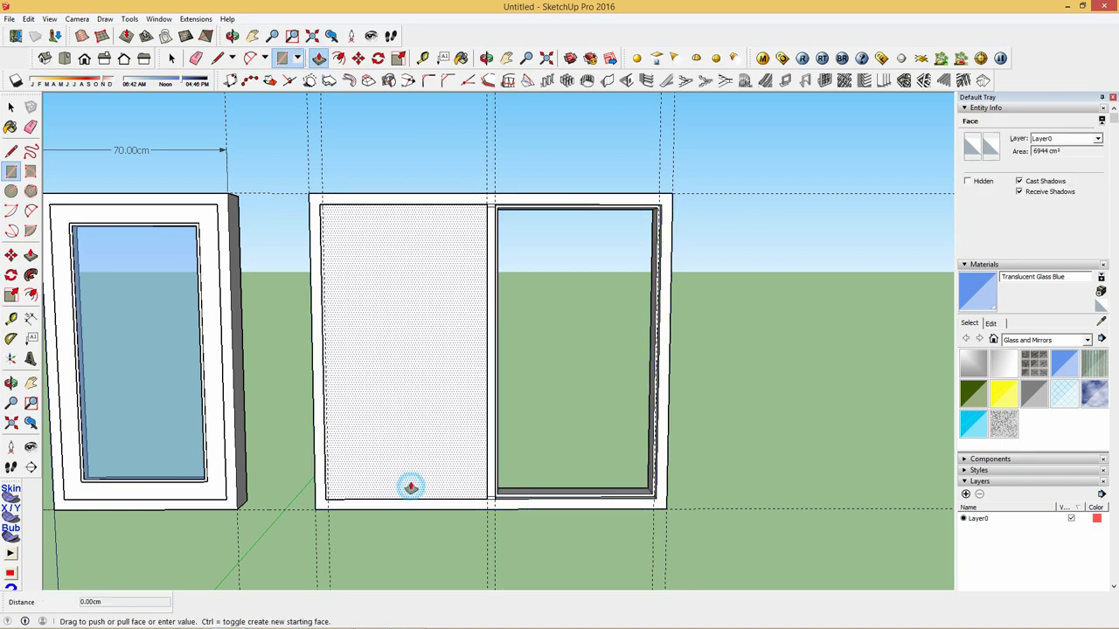
{"action": "left_click", "coordinate": [410, 485]}
{"action": "type", "text": "3"}
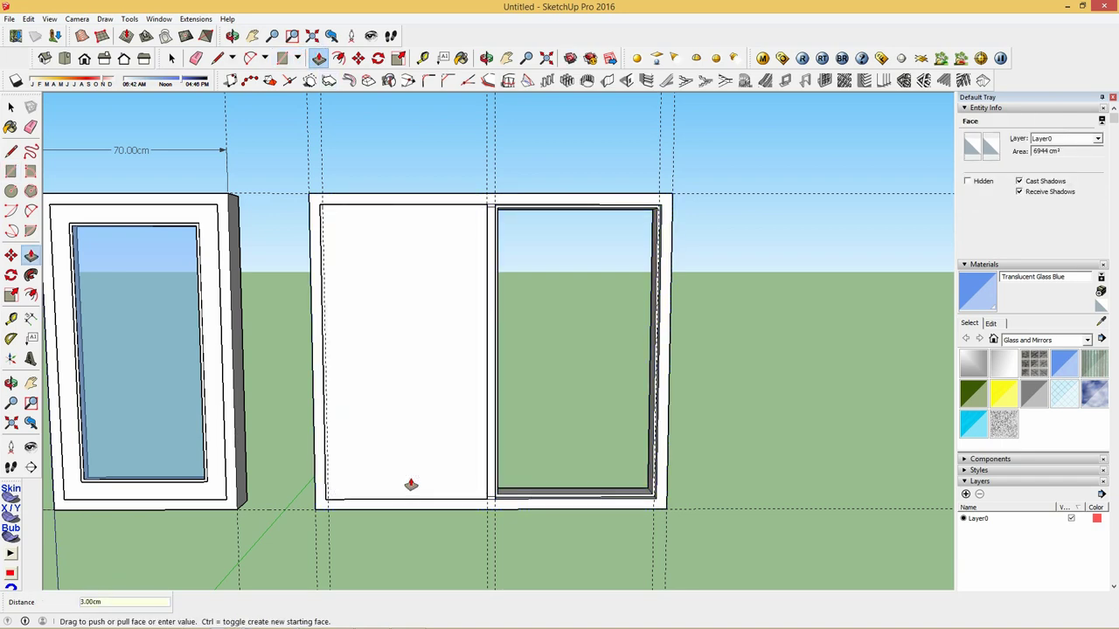
Step: Offset the sash outline inward by 7 and push the centre through to form the glazing hole
{"action": "left_click", "coordinate": [338, 58]}
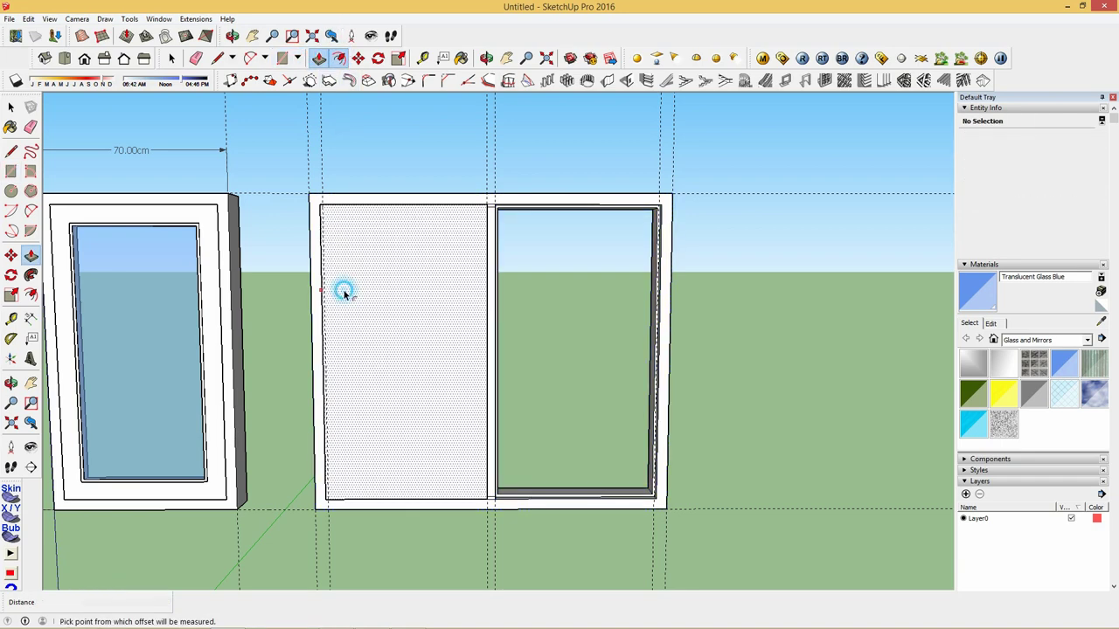
{"action": "left_click", "coordinate": [344, 293]}
{"action": "key", "text": "Return"}
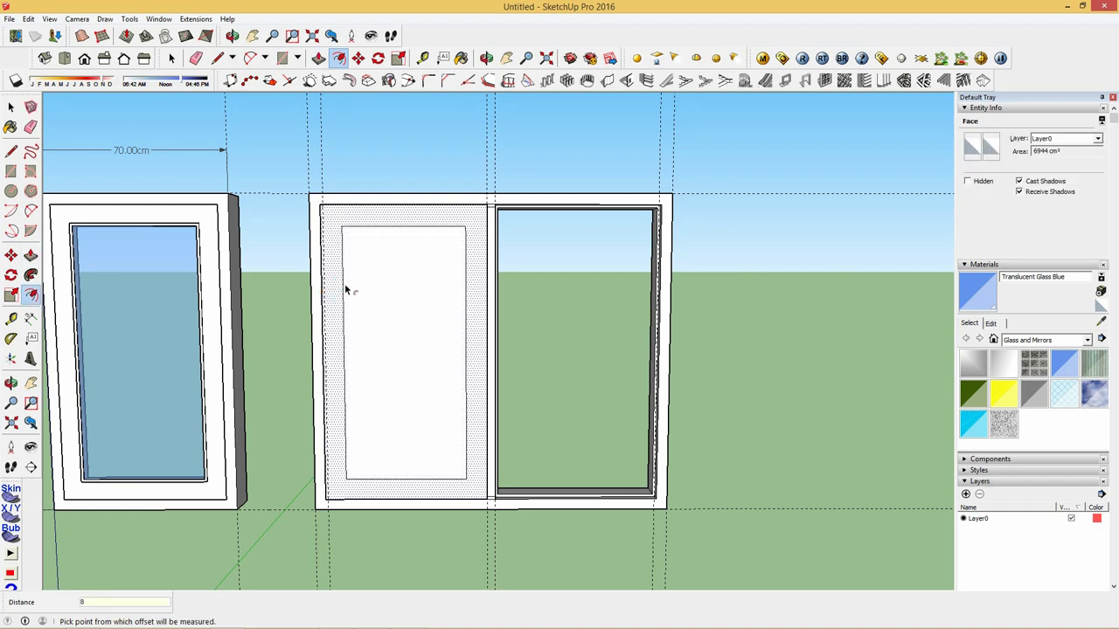
{"action": "scroll", "coordinate": [346, 290], "scroll_direction": "up", "scroll_amount": 2}
{"action": "left_click", "coordinate": [339, 287]}
{"action": "type", "text": "7"}
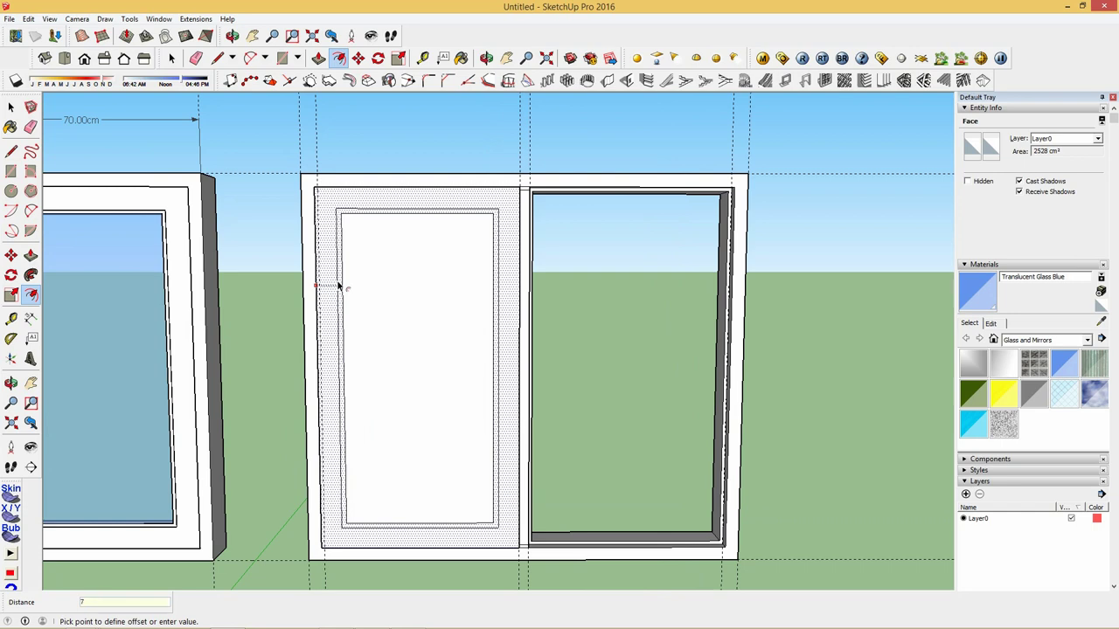
{"action": "key", "text": "Return"}
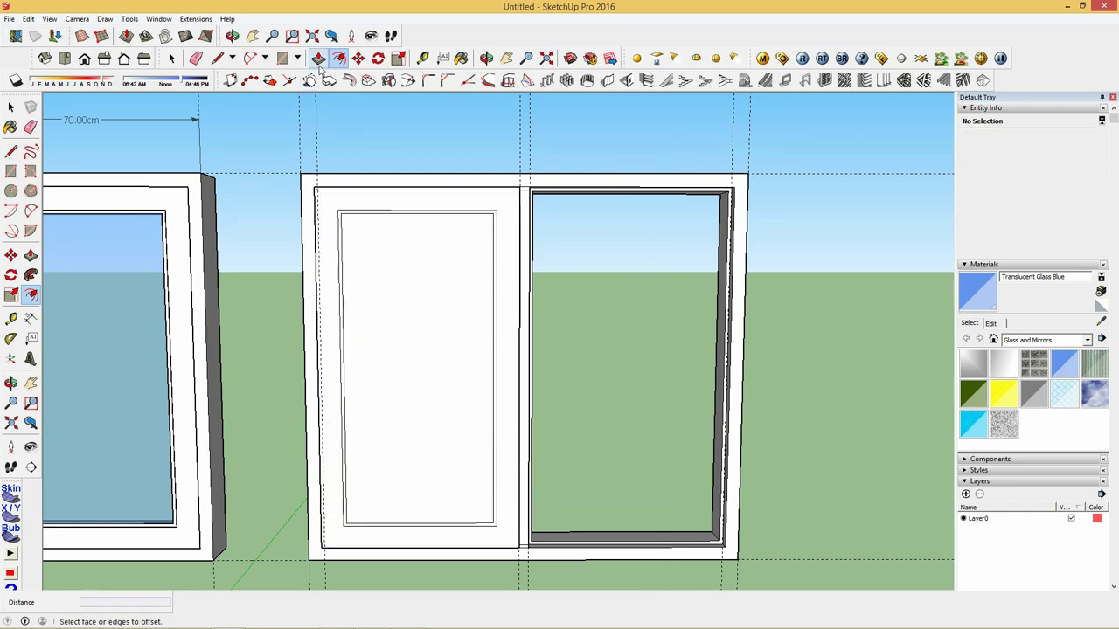
{"action": "key", "text": "p"}
{"action": "left_click", "coordinate": [376, 409]}
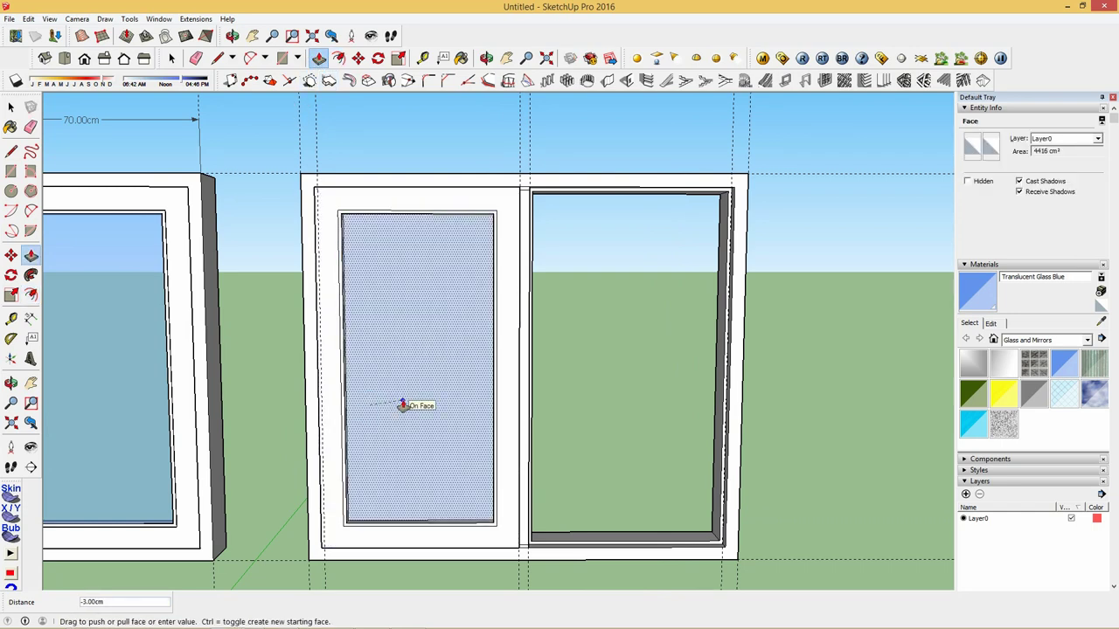
{"action": "left_click", "coordinate": [402, 401]}
Step: Fill the hole with a Translucent Glass Blue face thickened to 0.3 cm
{"action": "key", "text": "r"}
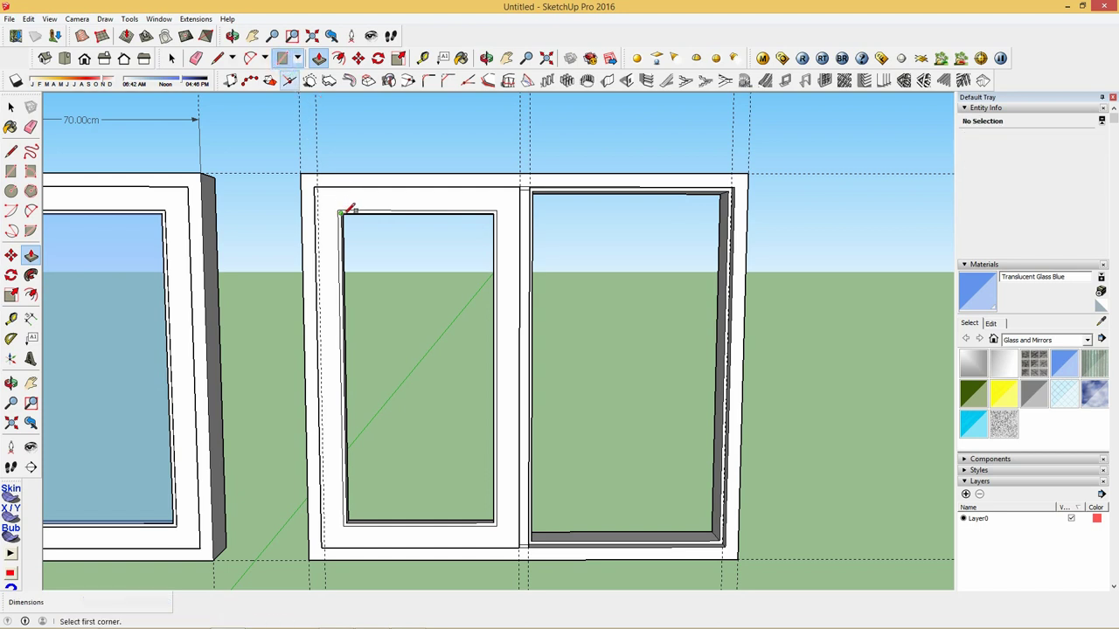
{"action": "left_click", "coordinate": [340, 214]}
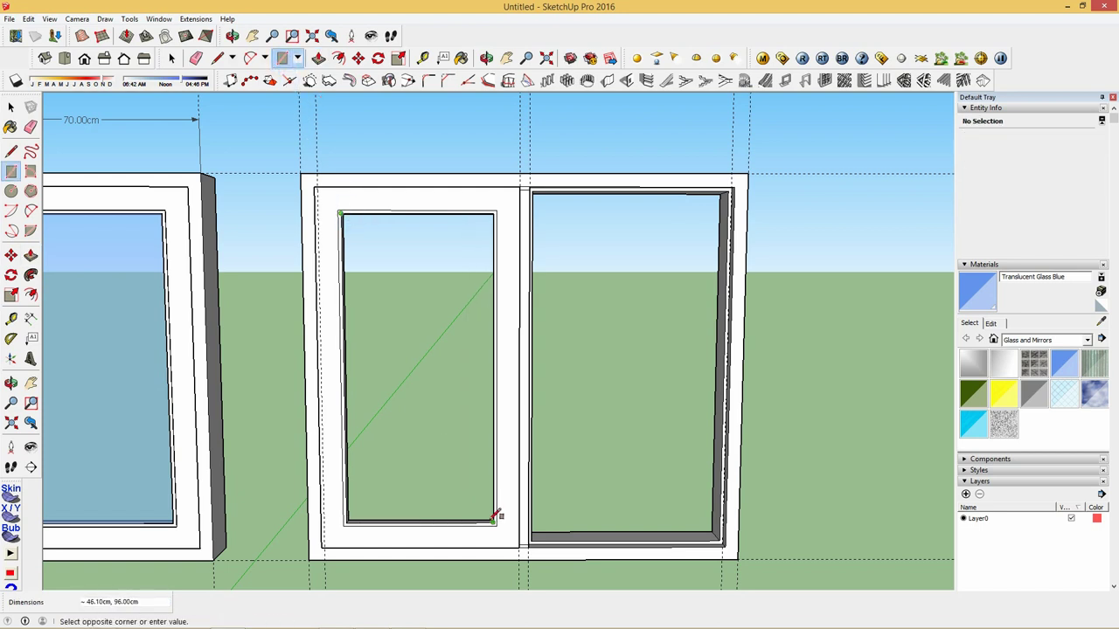
{"action": "left_click", "coordinate": [496, 519]}
{"action": "left_click", "coordinate": [992, 306]}
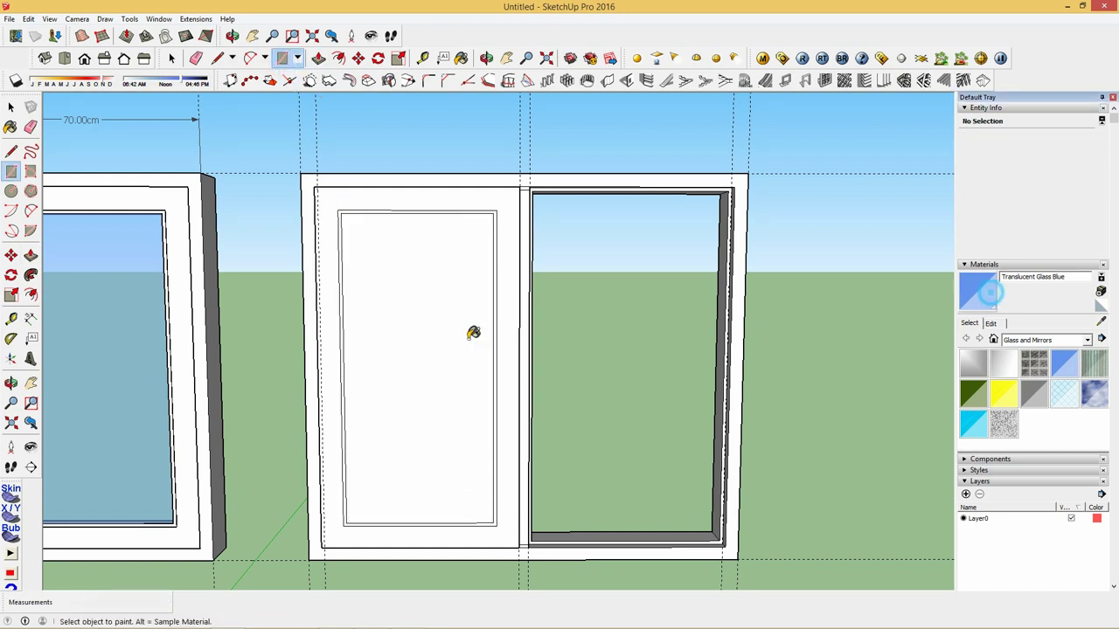
{"action": "left_click", "coordinate": [464, 340]}
{"action": "left_click", "coordinate": [319, 58]}
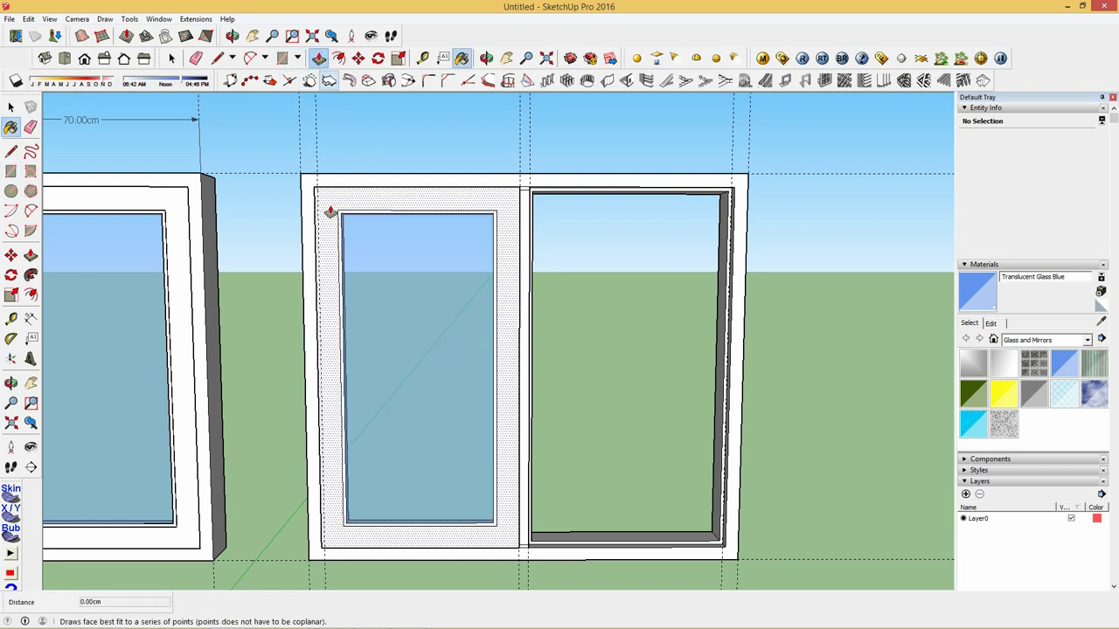
{"action": "scroll", "coordinate": [324, 207], "scroll_direction": "up", "scroll_amount": 2}
{"action": "scroll", "coordinate": [345, 220], "scroll_direction": "up", "scroll_amount": 2}
{"action": "left_click_drag", "start_coordinate": [342, 219], "coordinate": [334, 217]}
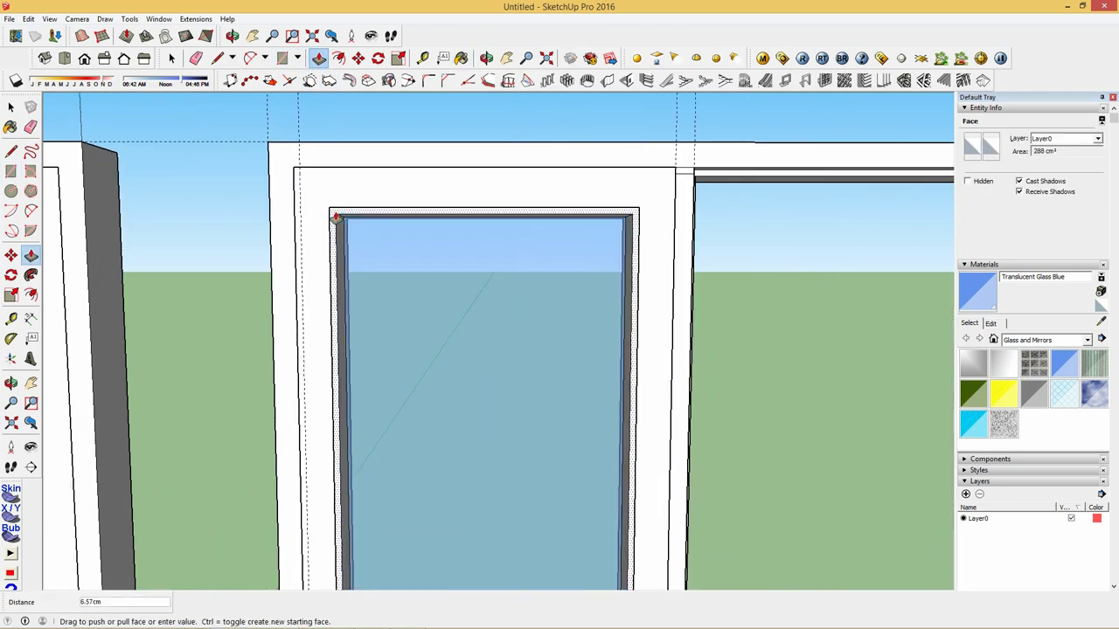
{"action": "type", "text": "0.3"}
{"action": "key", "text": "Return"}
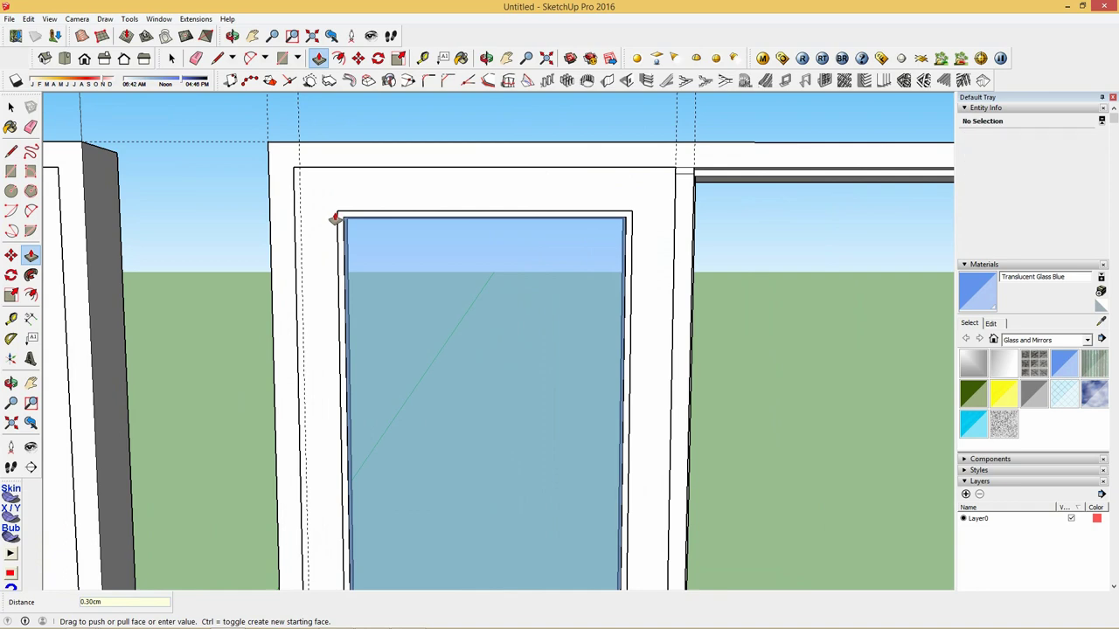
{"action": "scroll", "coordinate": [332, 218], "scroll_direction": "down", "scroll_amount": 2}
Step: Group the left sash's face, glass and edges together
{"action": "left_click", "coordinate": [10, 106]}
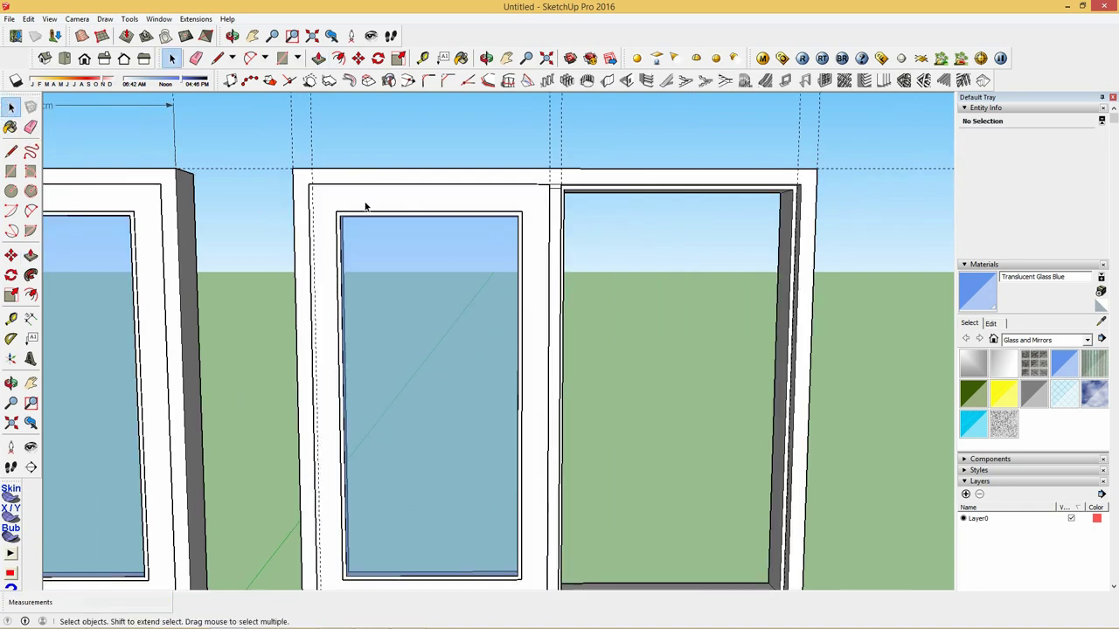
{"action": "double_click", "coordinate": [365, 203]}
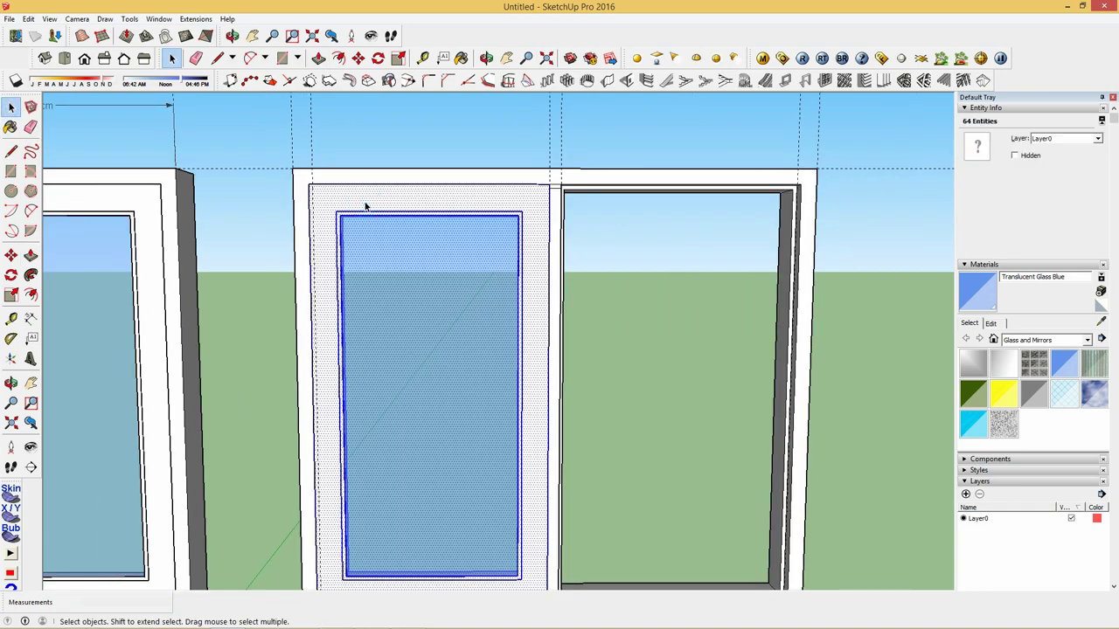
{"action": "scroll", "coordinate": [365, 206], "scroll_direction": "down", "scroll_amount": 1}
{"action": "right_click", "coordinate": [366, 207]}
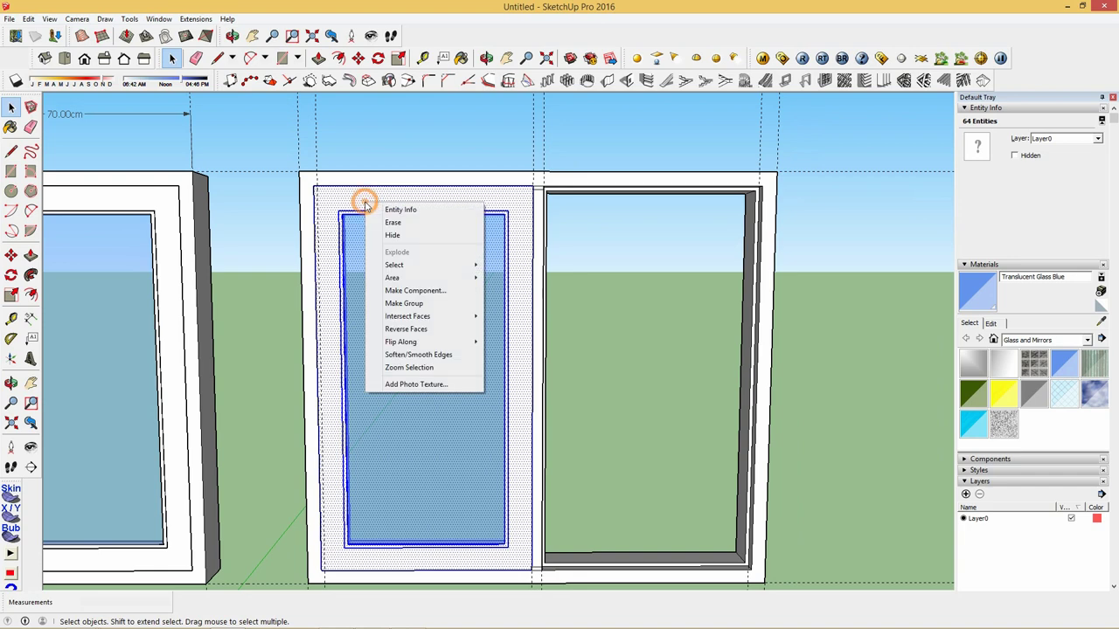
{"action": "left_click", "coordinate": [400, 303]}
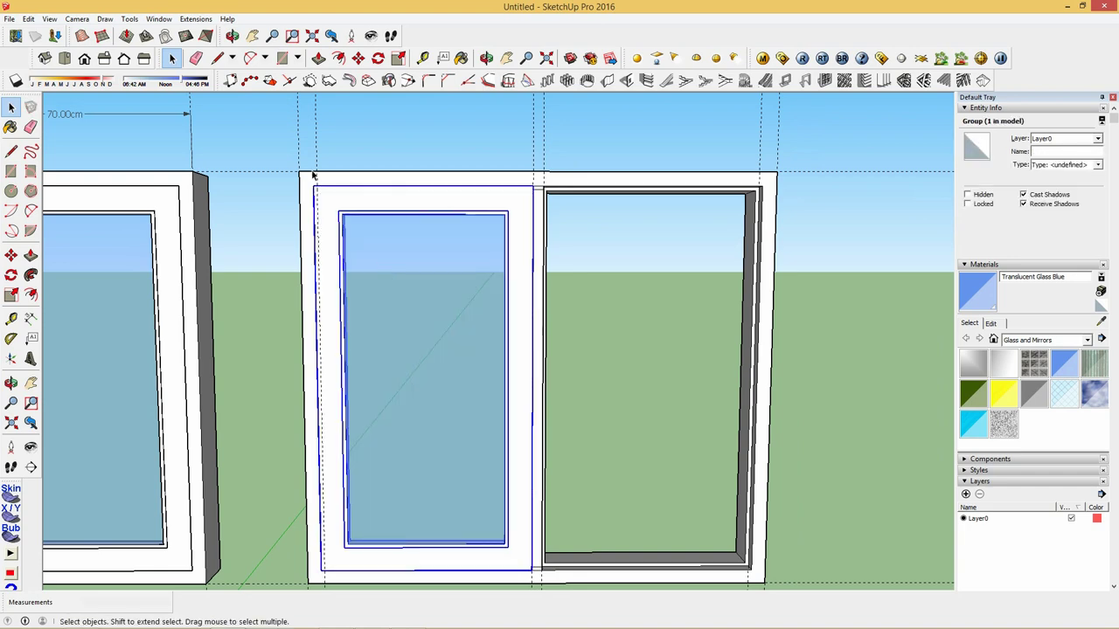
Step: Copy the glazed sash from its top-left corner into the right opening
{"action": "left_click", "coordinate": [358, 58]}
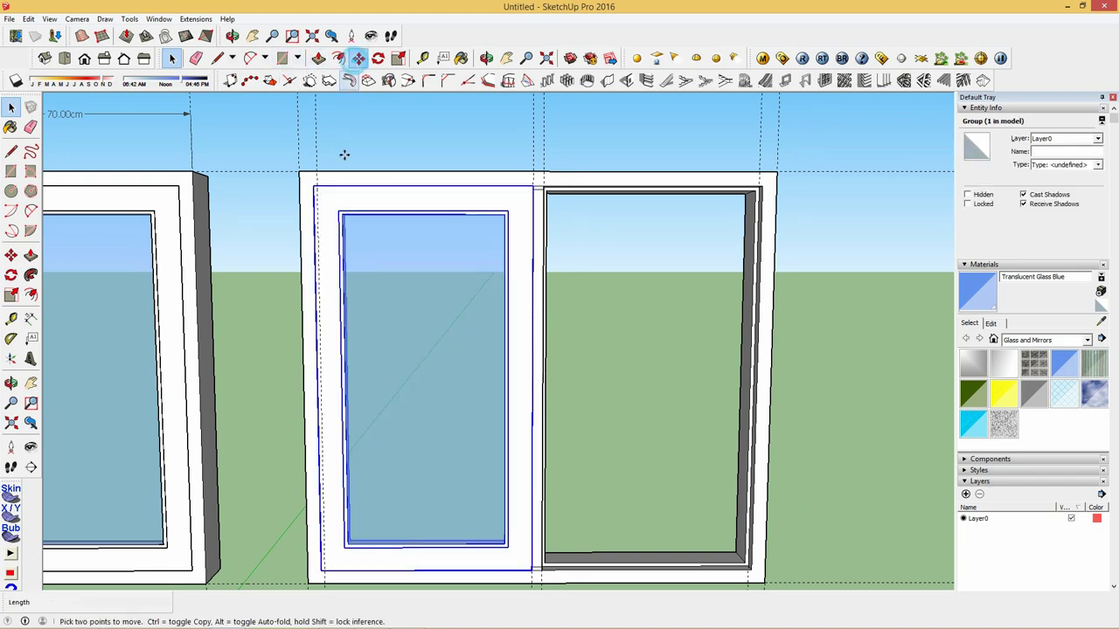
{"action": "left_click", "coordinate": [315, 186]}
{"action": "key", "text": "ctrl"}
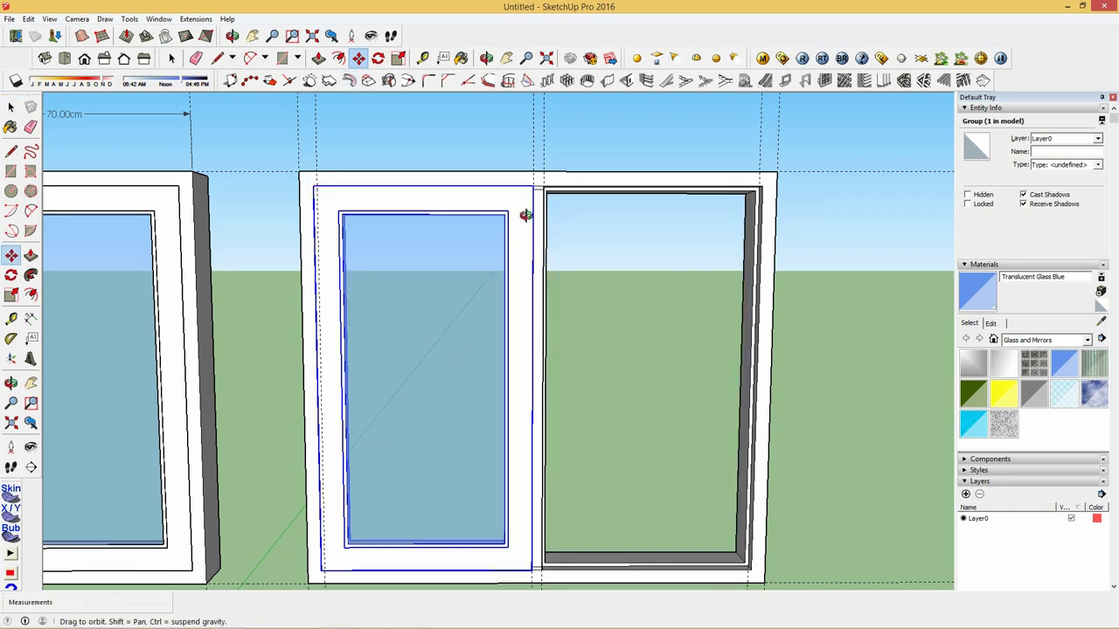
{"action": "middle_click_drag", "start_coordinate": [546, 186], "coordinate": [543, 194]}
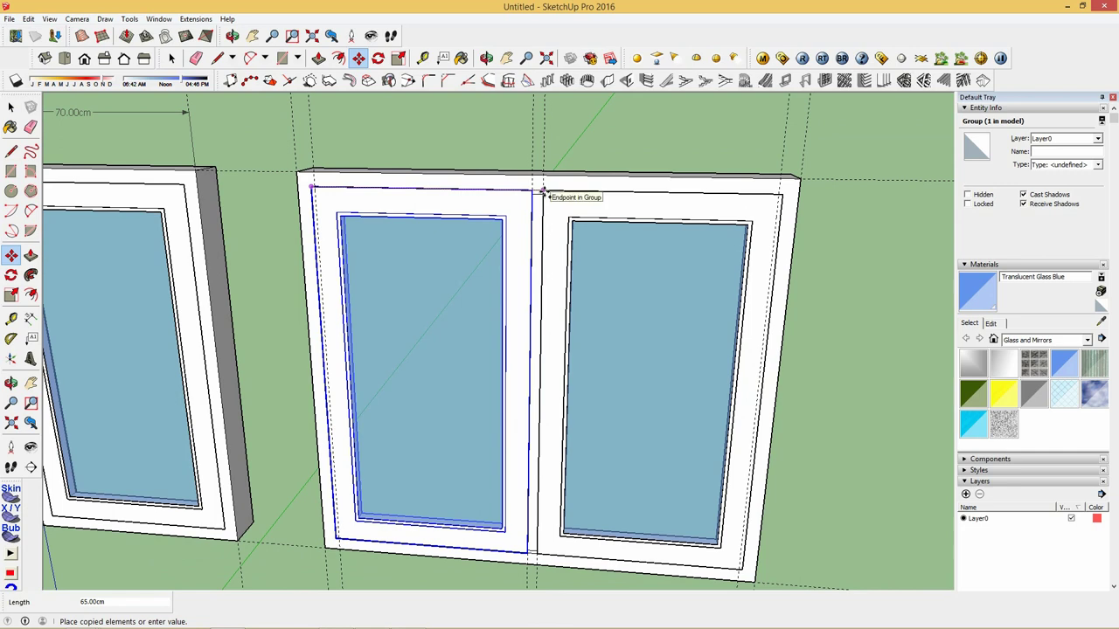
{"action": "left_click", "coordinate": [542, 190]}
{"action": "scroll", "coordinate": [516, 219], "scroll_direction": "down", "scroll_amount": 3}
{"action": "scroll", "coordinate": [510, 236], "scroll_direction": "down", "scroll_amount": 3}
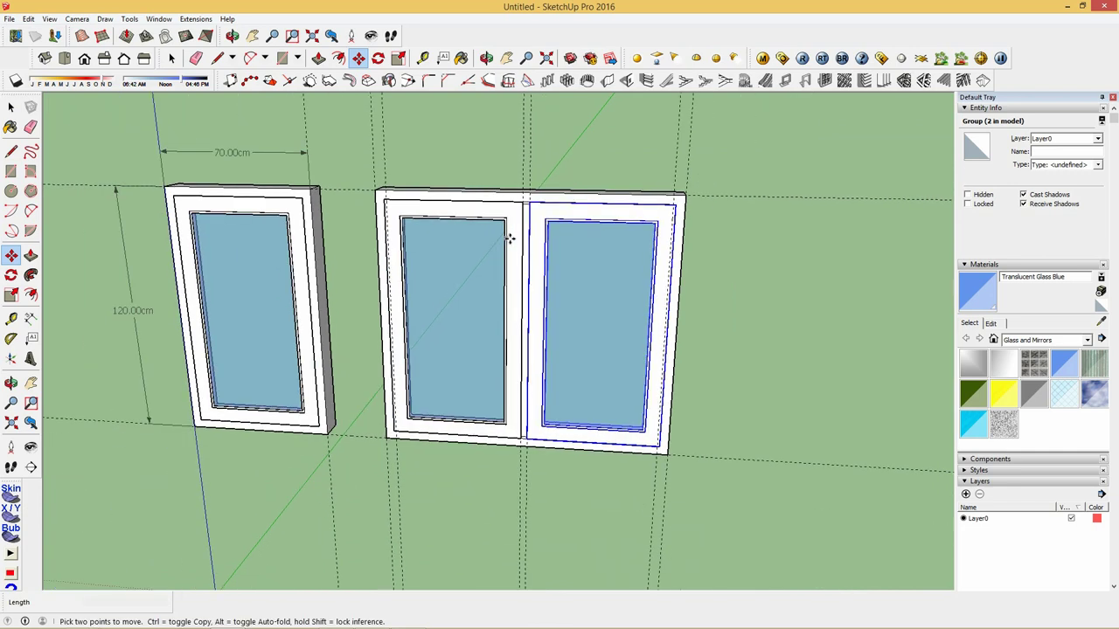
{"action": "middle_click_drag", "start_coordinate": [509, 239], "coordinate": [531, 192]}
Step: Add a 135 cm width dimension across the top and a 120 cm height on the right
{"action": "key", "text": "m"}
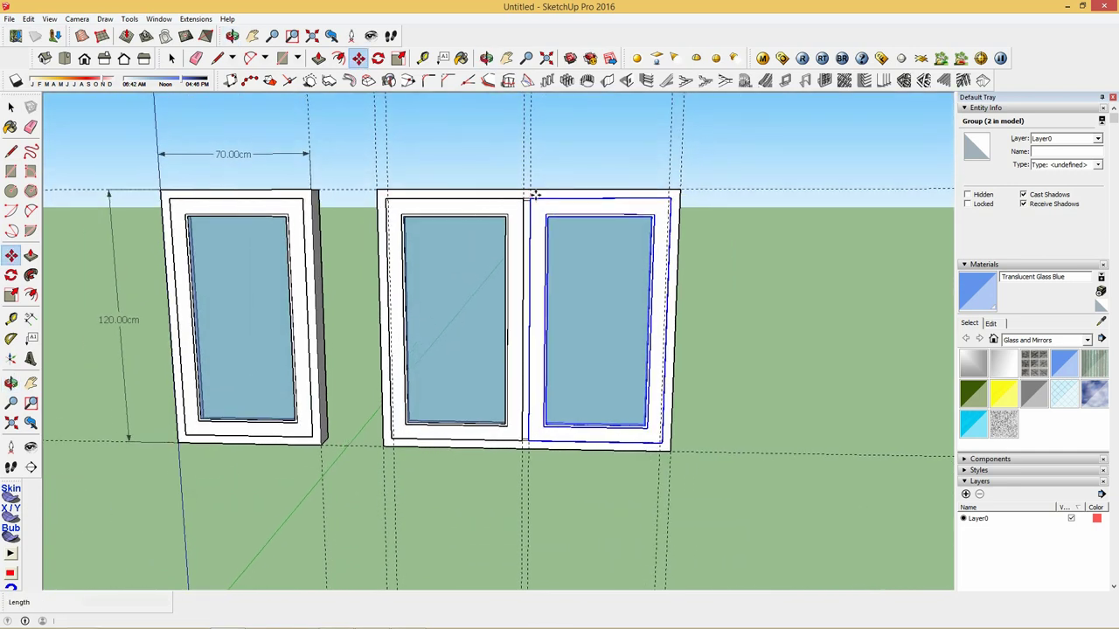
{"action": "left_click", "coordinate": [31, 319]}
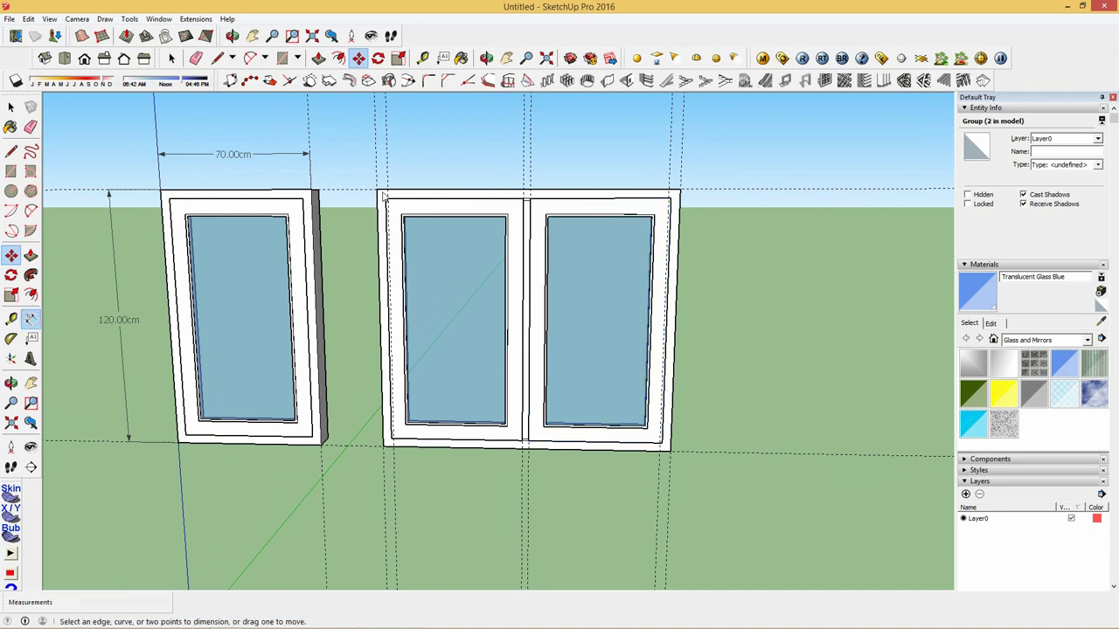
{"action": "left_click", "coordinate": [376, 189]}
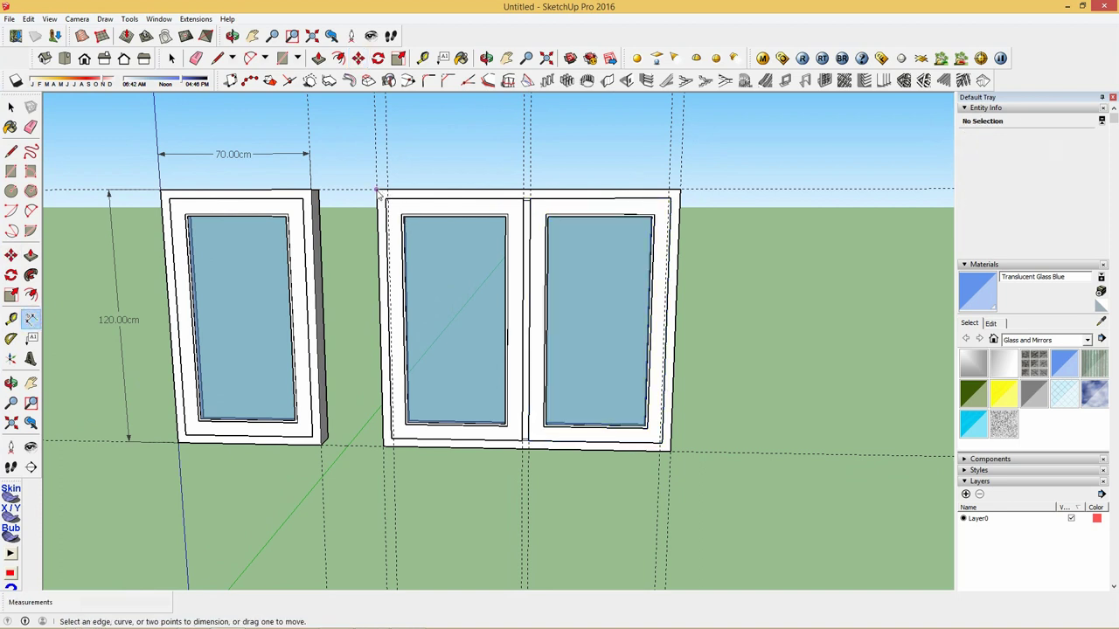
{"action": "left_click", "coordinate": [679, 189]}
{"action": "left_click", "coordinate": [680, 154]}
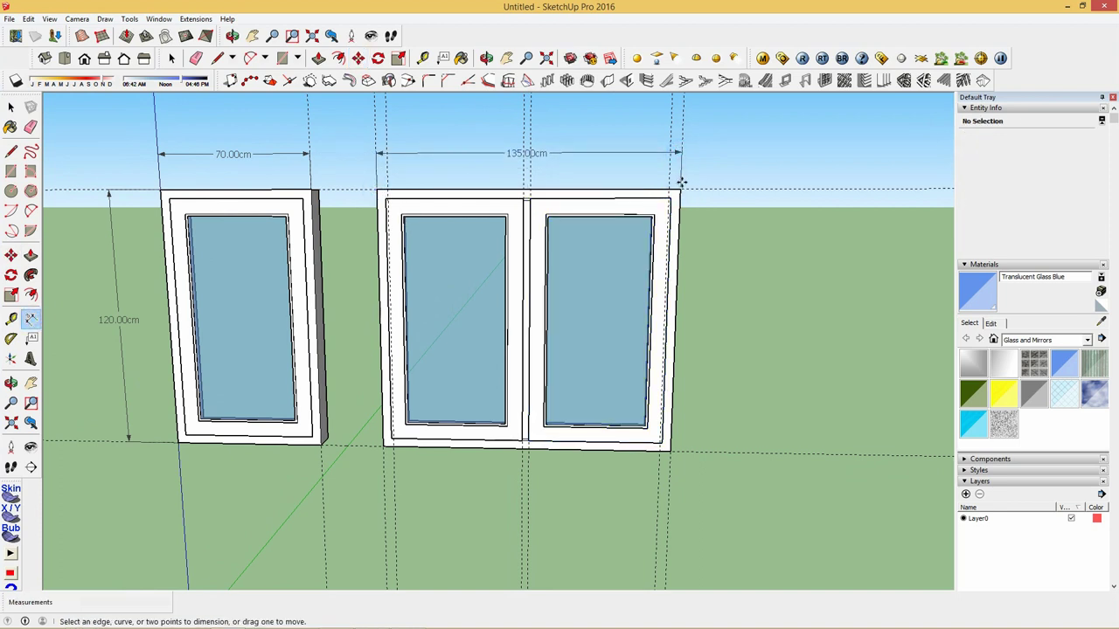
{"action": "left_click", "coordinate": [681, 189]}
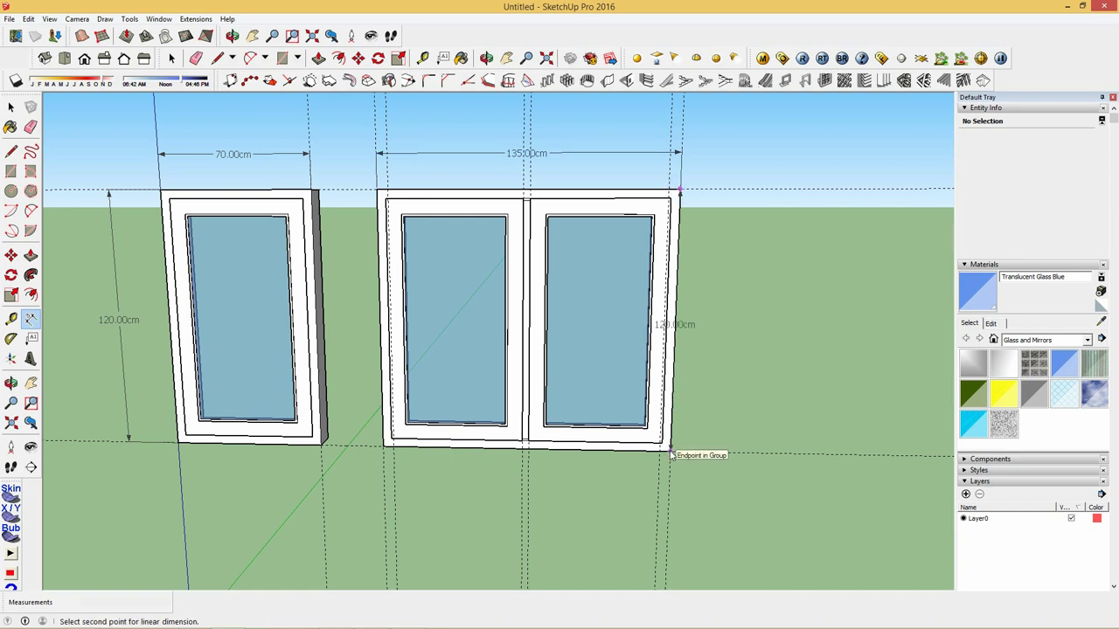
{"action": "left_click", "coordinate": [670, 452]}
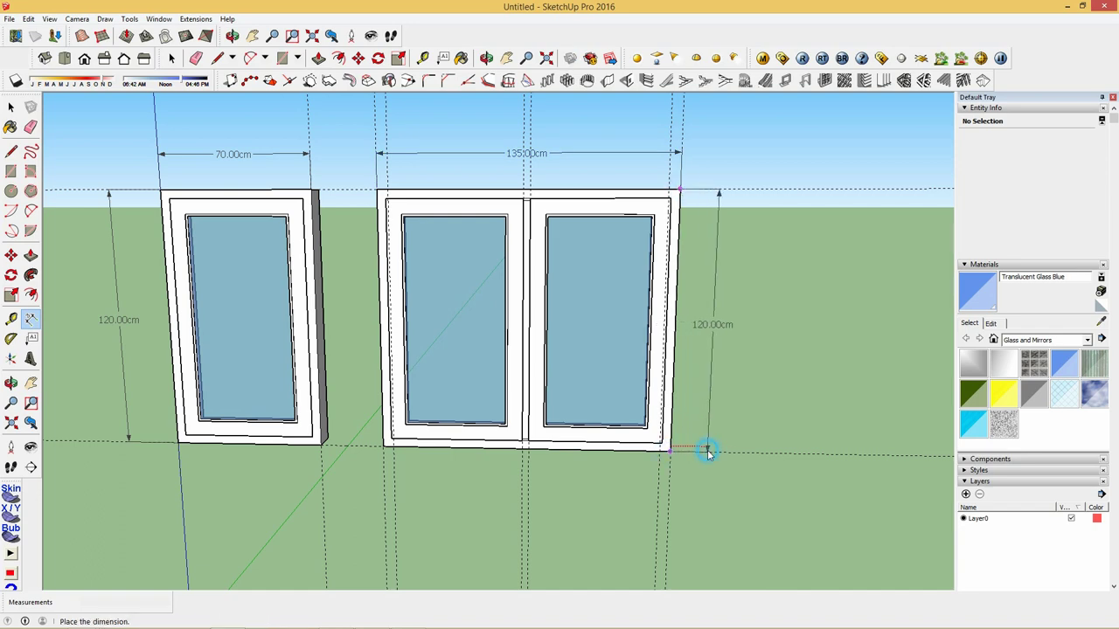
{"action": "left_click", "coordinate": [707, 450]}
{"action": "scroll", "coordinate": [469, 374], "scroll_direction": "down", "scroll_amount": 3}
{"action": "scroll", "coordinate": [870, 258], "scroll_direction": "up", "scroll_amount": 1}
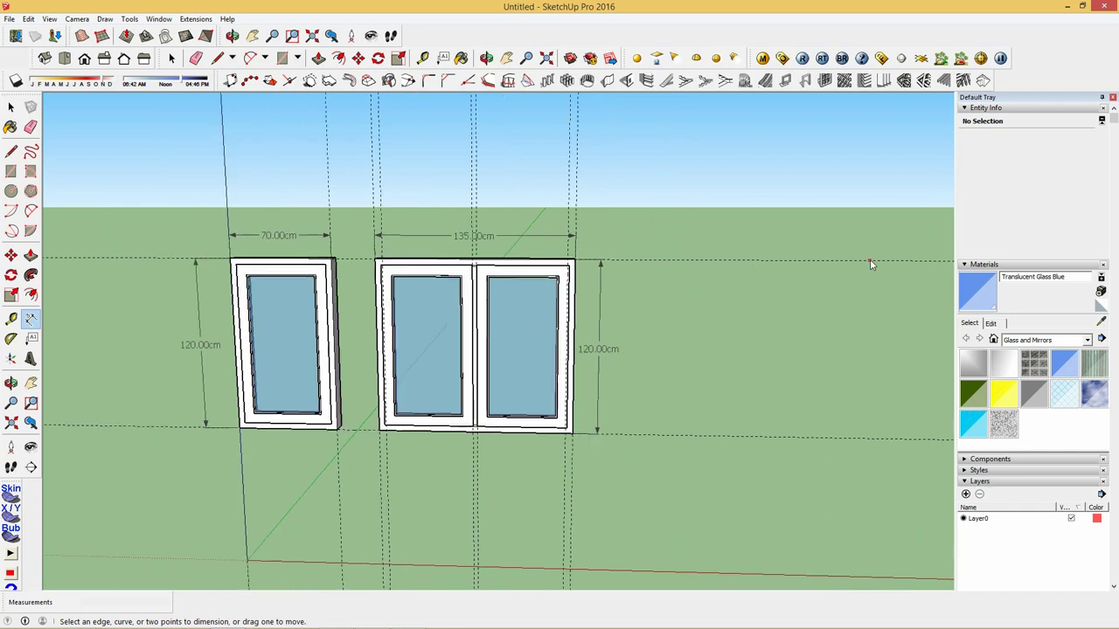
{"action": "scroll", "coordinate": [869, 259], "scroll_direction": "up", "scroll_amount": 1}
Step: Place vertical guides 30, 70 and 60 cm to the right of the window's edge
{"action": "left_click", "coordinate": [422, 58]}
{"action": "scroll", "coordinate": [550, 282], "scroll_direction": "up", "scroll_amount": 2}
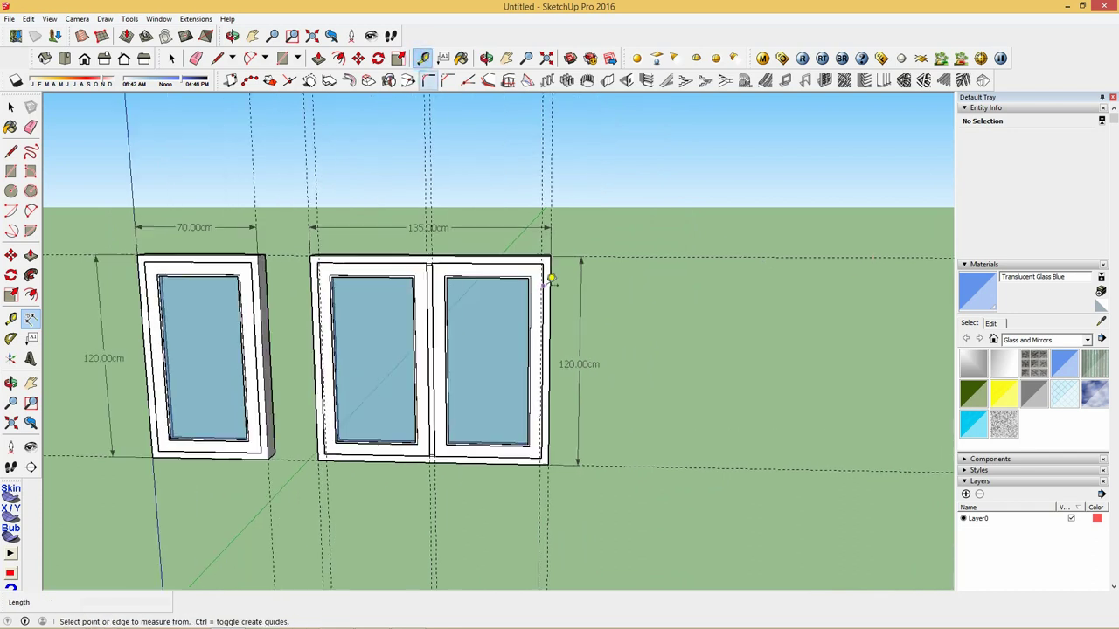
{"action": "left_click", "coordinate": [550, 282]}
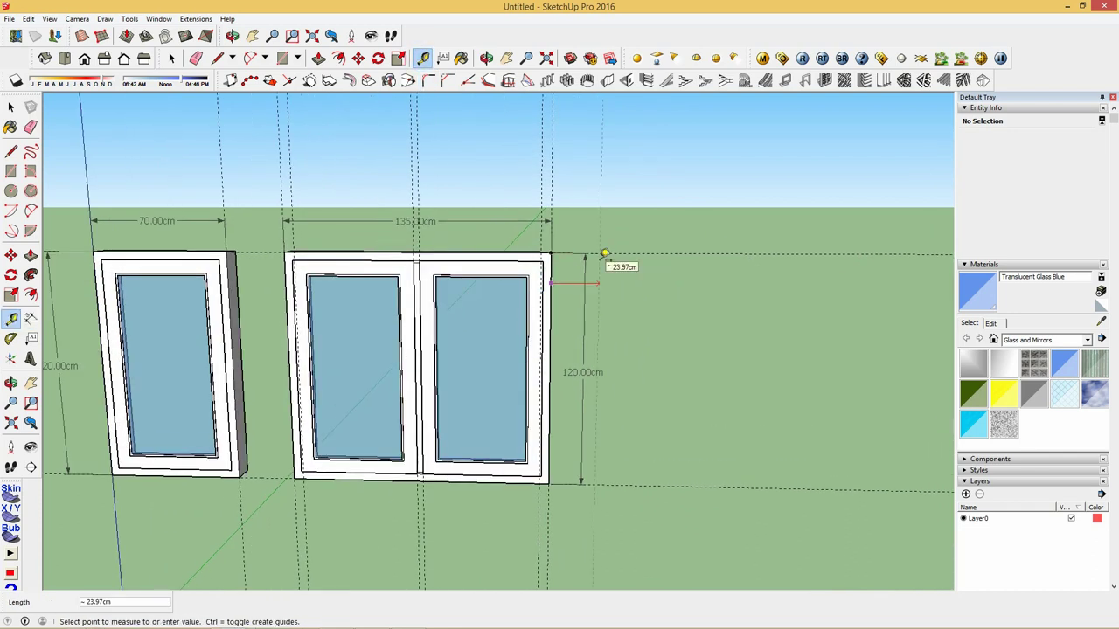
{"action": "key", "text": "Return"}
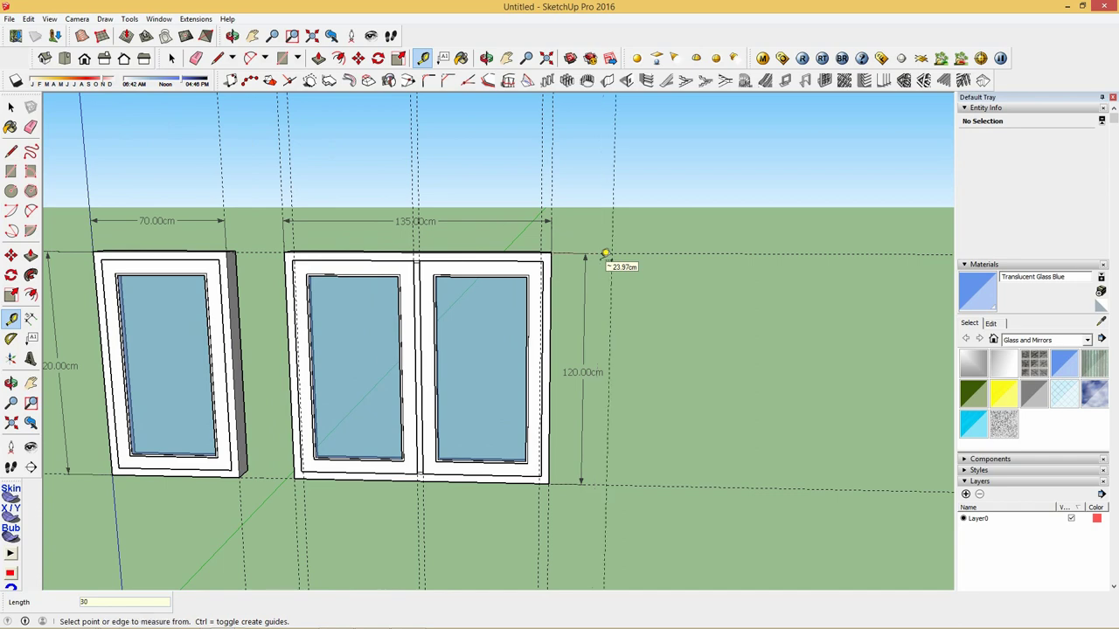
{"action": "scroll", "coordinate": [532, 257], "scroll_direction": "down", "scroll_amount": 1}
{"action": "scroll", "coordinate": [532, 259], "scroll_direction": "down", "scroll_amount": 1}
{"action": "scroll", "coordinate": [657, 267], "scroll_direction": "up", "scroll_amount": 1}
{"action": "scroll", "coordinate": [629, 264], "scroll_direction": "up", "scroll_amount": 1}
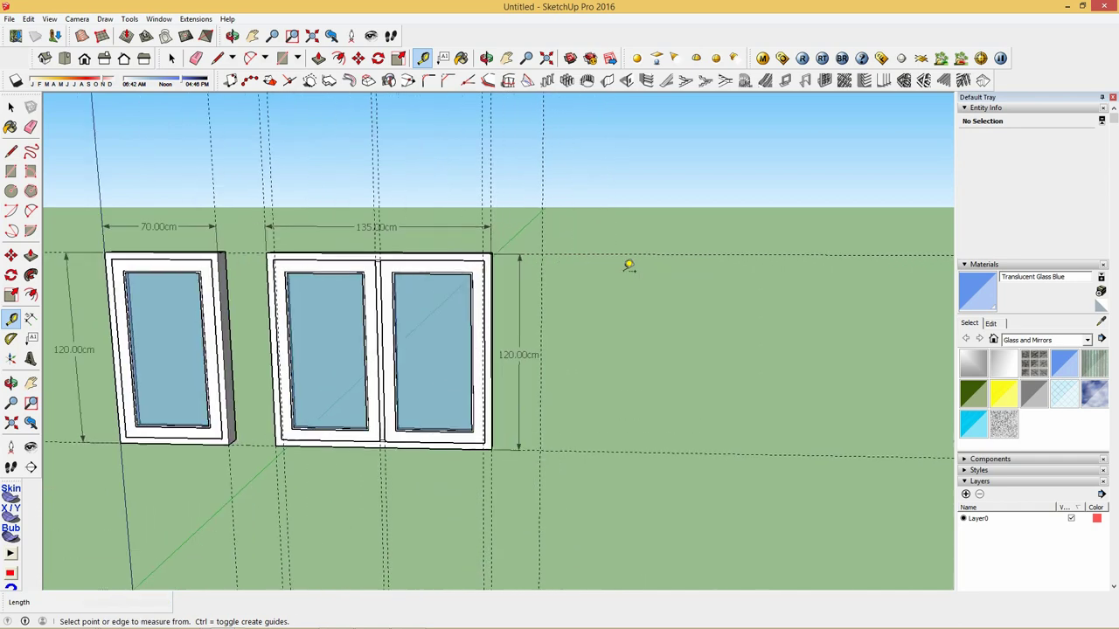
{"action": "left_click", "coordinate": [542, 277]}
{"action": "type", "text": "70"}
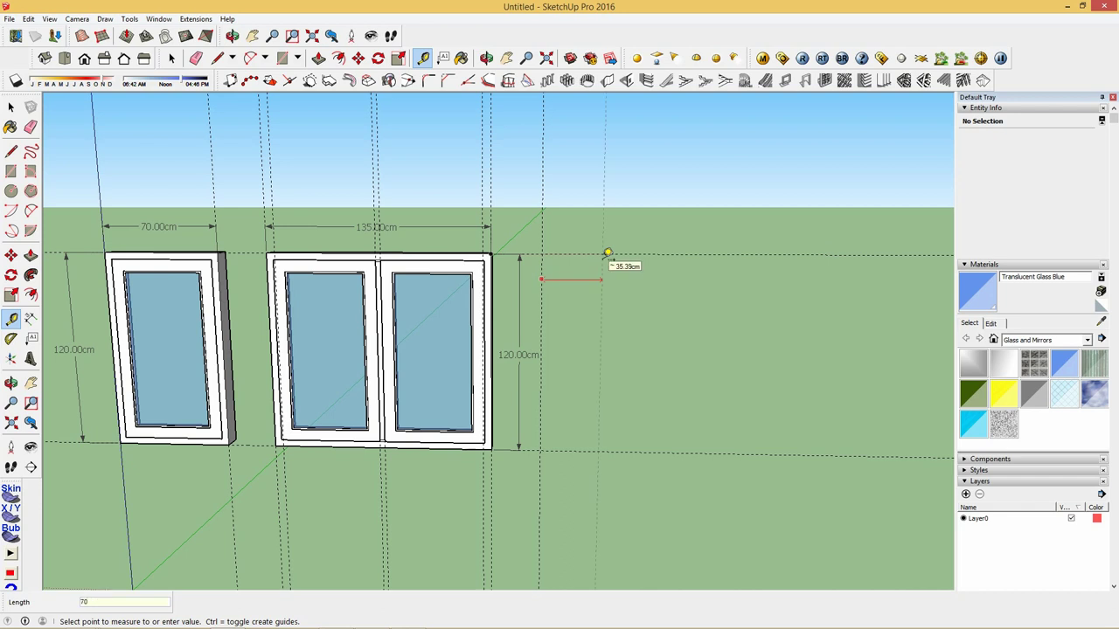
{"action": "key", "text": "Return"}
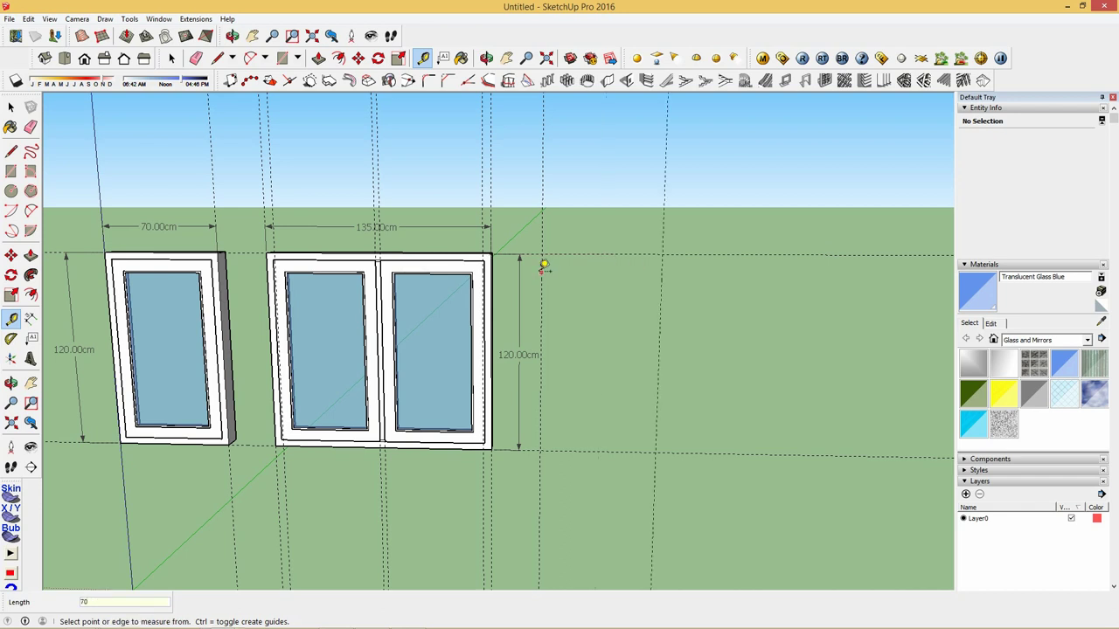
{"action": "left_click", "coordinate": [541, 271]}
{"action": "type", "text": "6"}
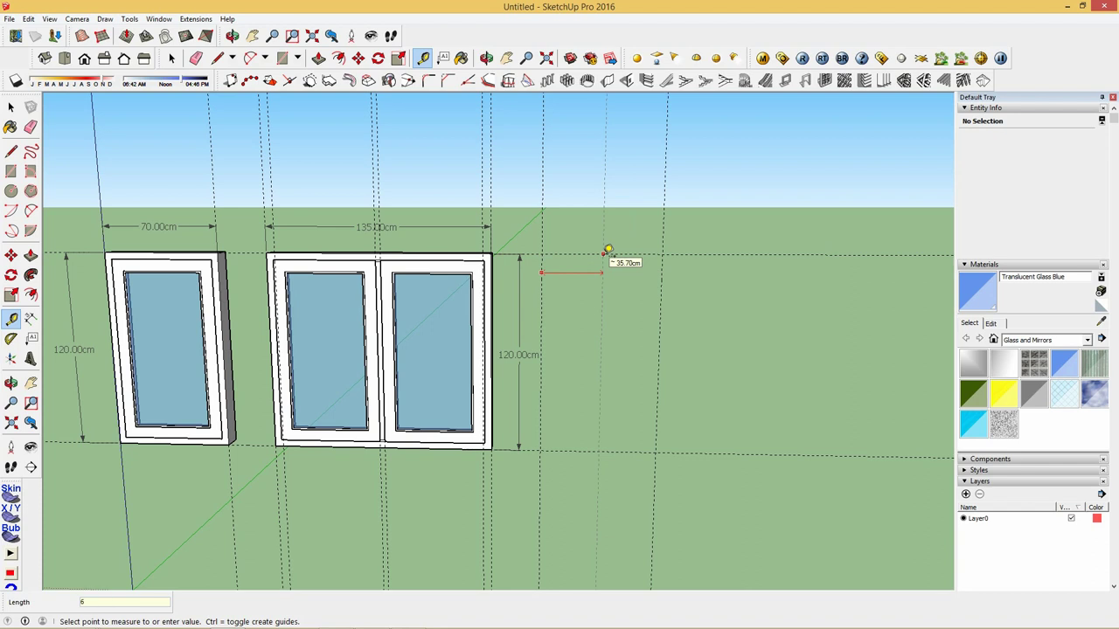
{"action": "type", "text": "0"}
{"action": "key", "text": "Return"}
Step: Place a horizontal guide 160 cm below the top guide line
{"action": "scroll", "coordinate": [616, 263], "scroll_direction": "down", "scroll_amount": 2}
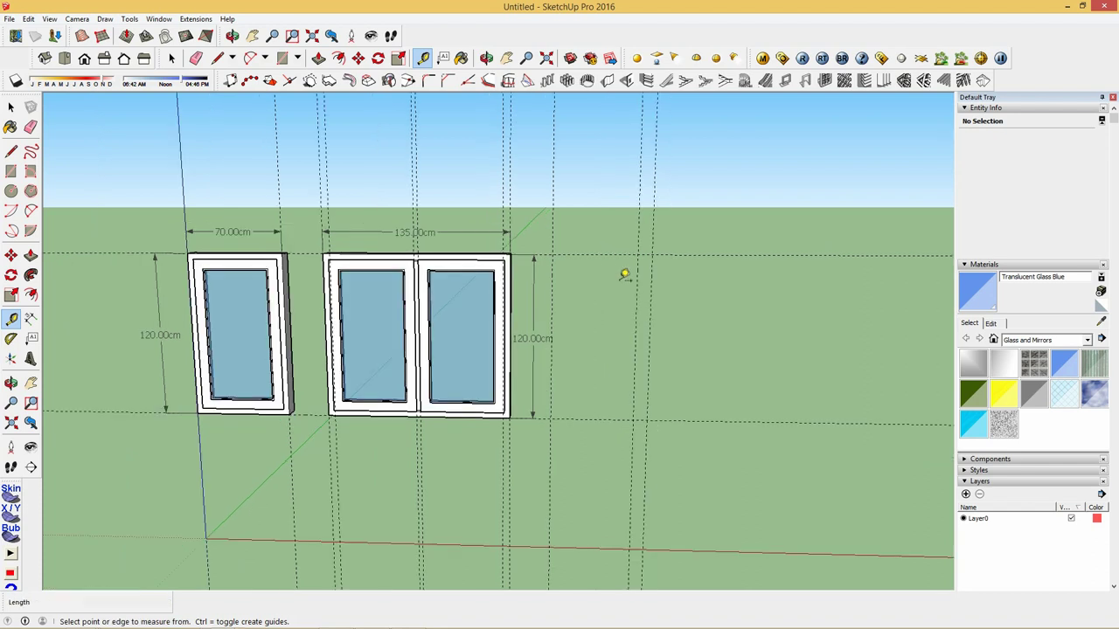
{"action": "left_click", "coordinate": [612, 255]}
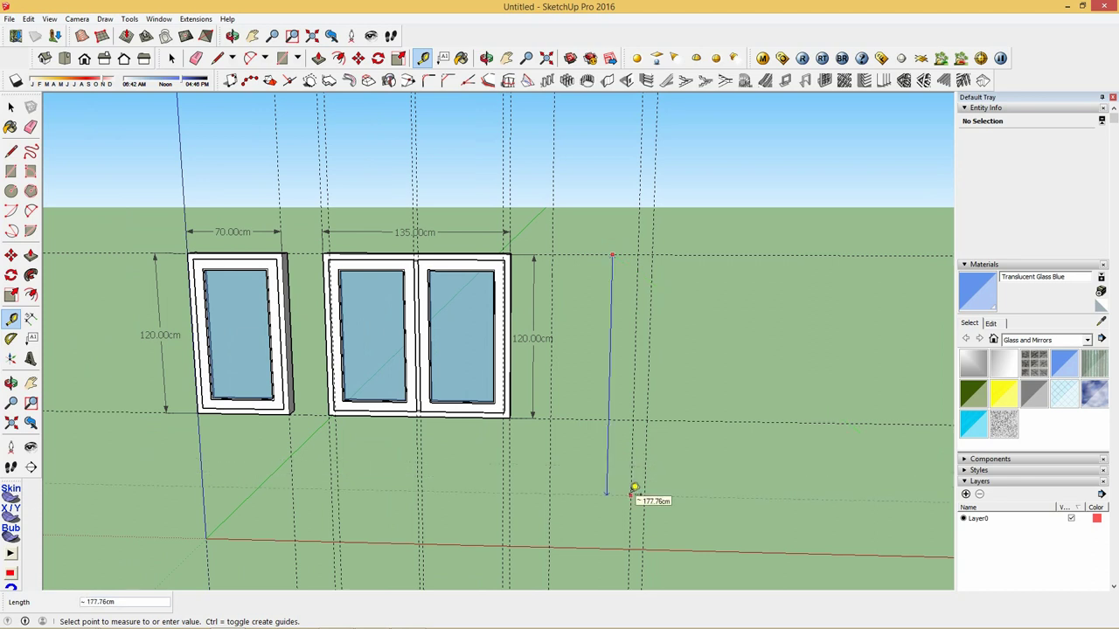
{"action": "type", "text": "0"}
{"action": "key", "text": "Return"}
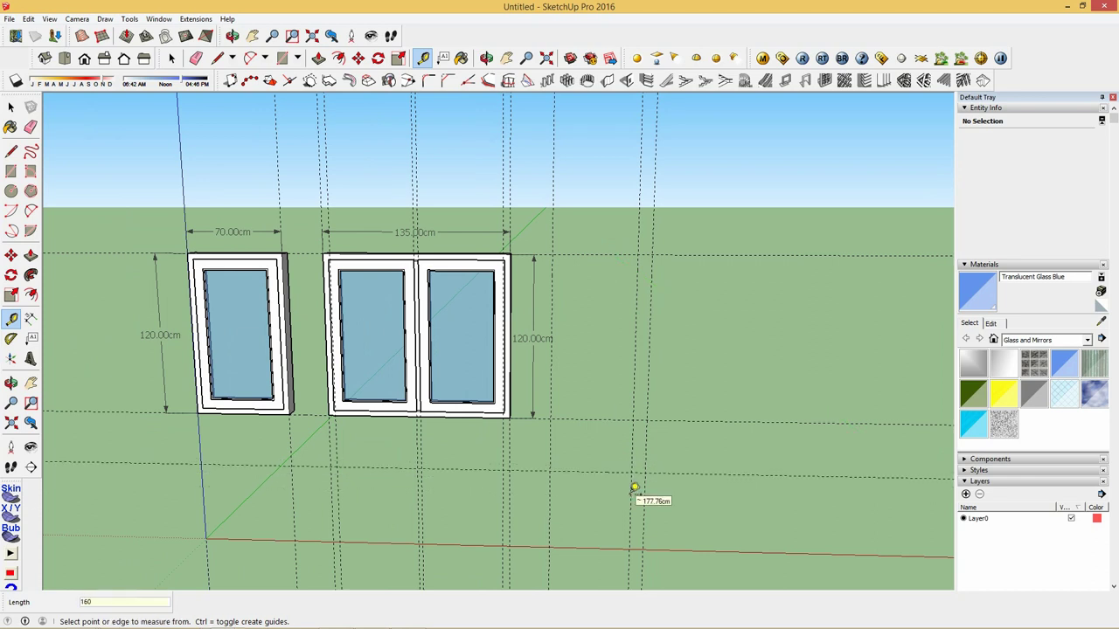
{"action": "middle_click_drag", "start_coordinate": [631, 492], "coordinate": [630, 471]}
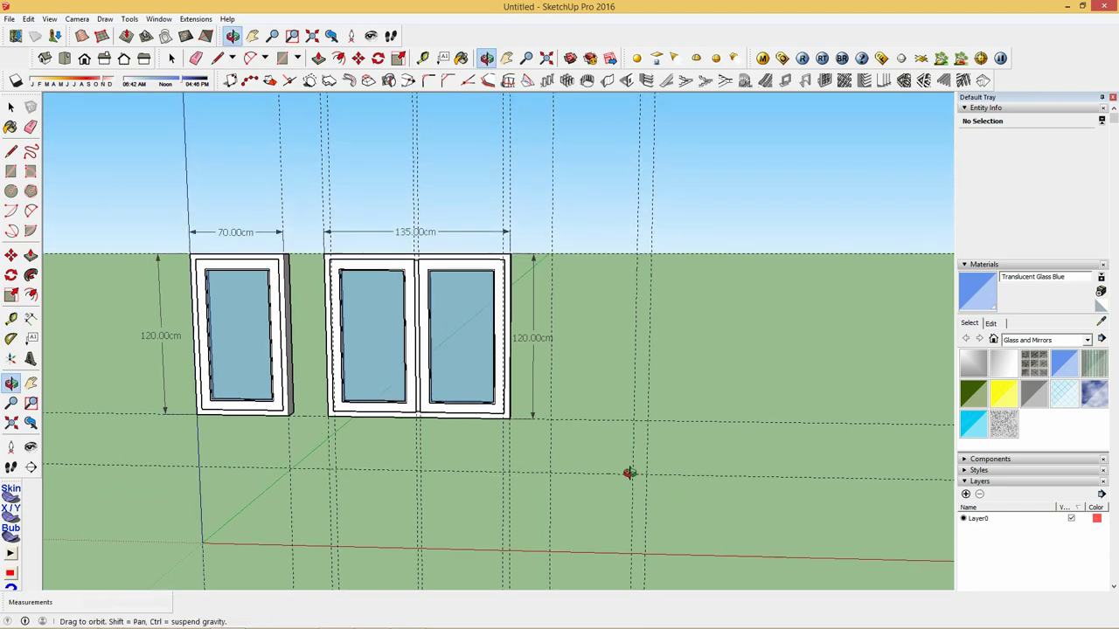
Step: Draw a 60 by 160 cm rectangle at the guides and extrude it 12 cm
{"action": "left_click", "coordinate": [281, 58]}
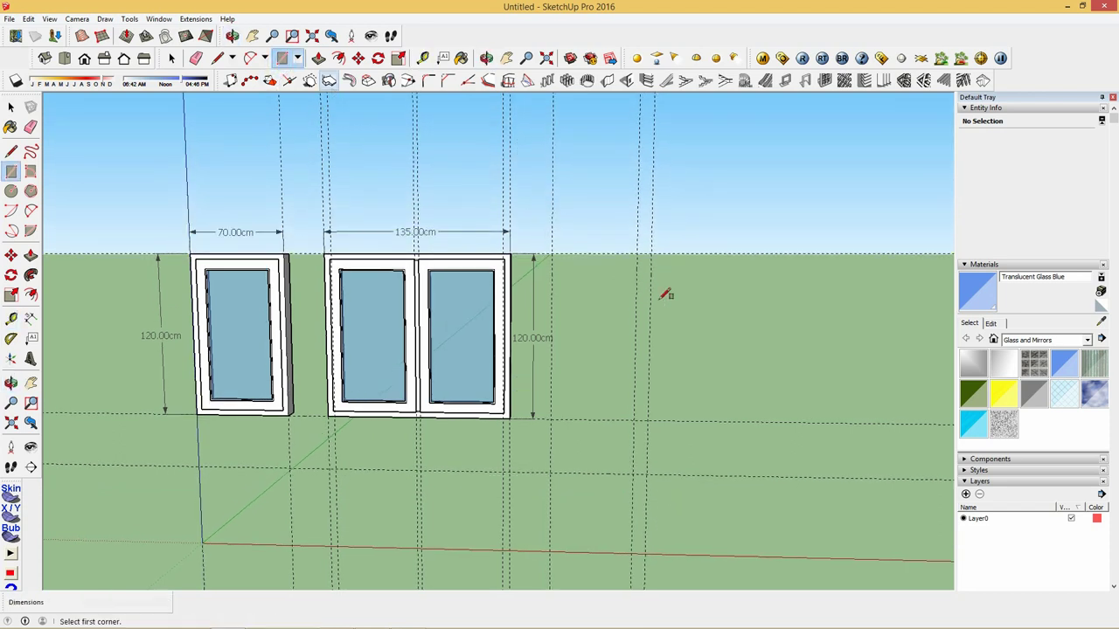
{"action": "left_click", "coordinate": [553, 253]}
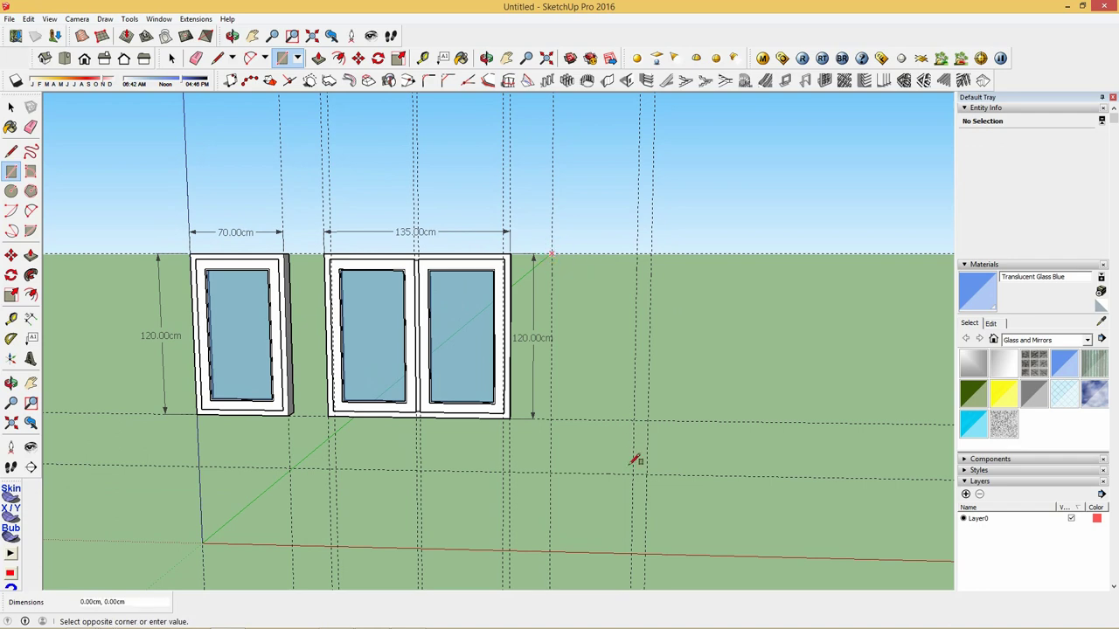
{"action": "left_click", "coordinate": [635, 473]}
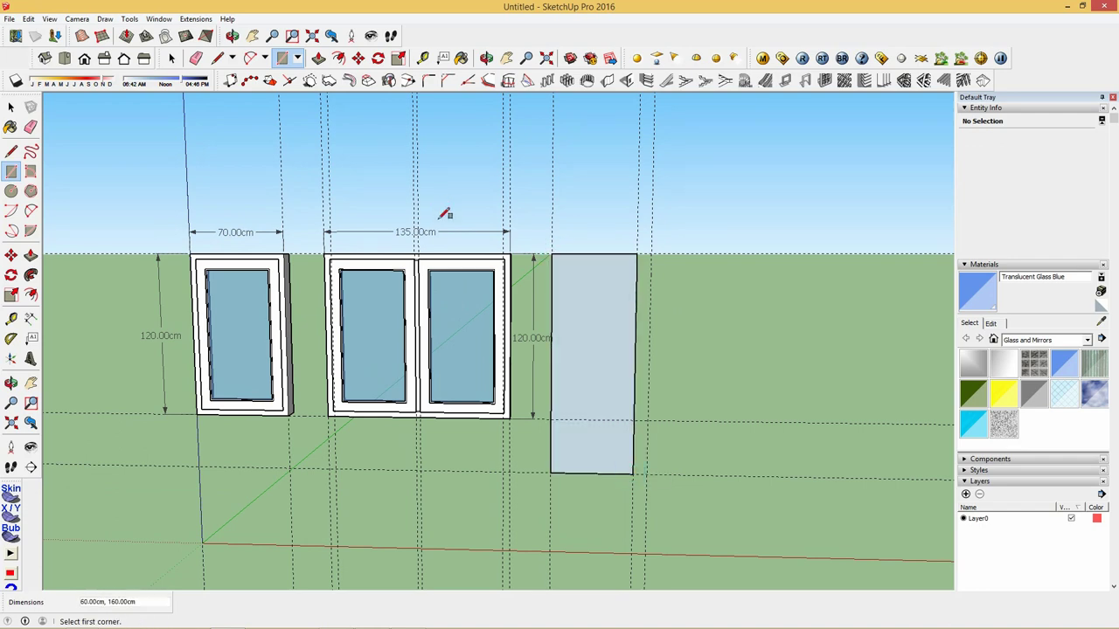
{"action": "left_click", "coordinate": [318, 58]}
{"action": "middle_click_drag", "start_coordinate": [604, 429], "coordinate": [565, 465]}
{"action": "left_click", "coordinate": [568, 463]}
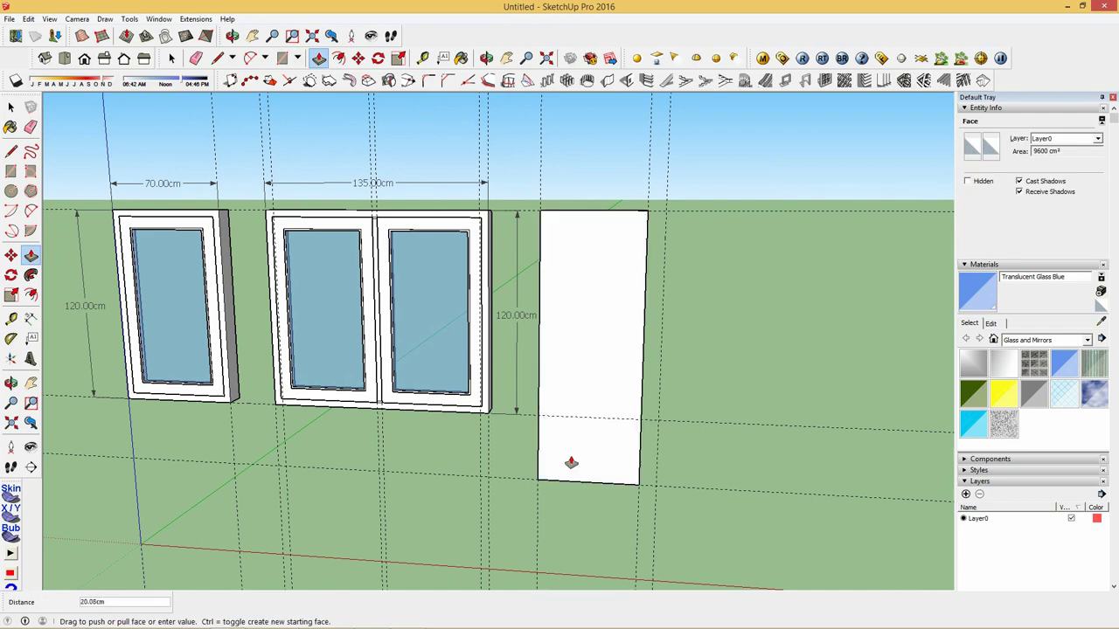
{"action": "type", "text": "12"}
{"action": "left_click", "coordinate": [571, 463]}
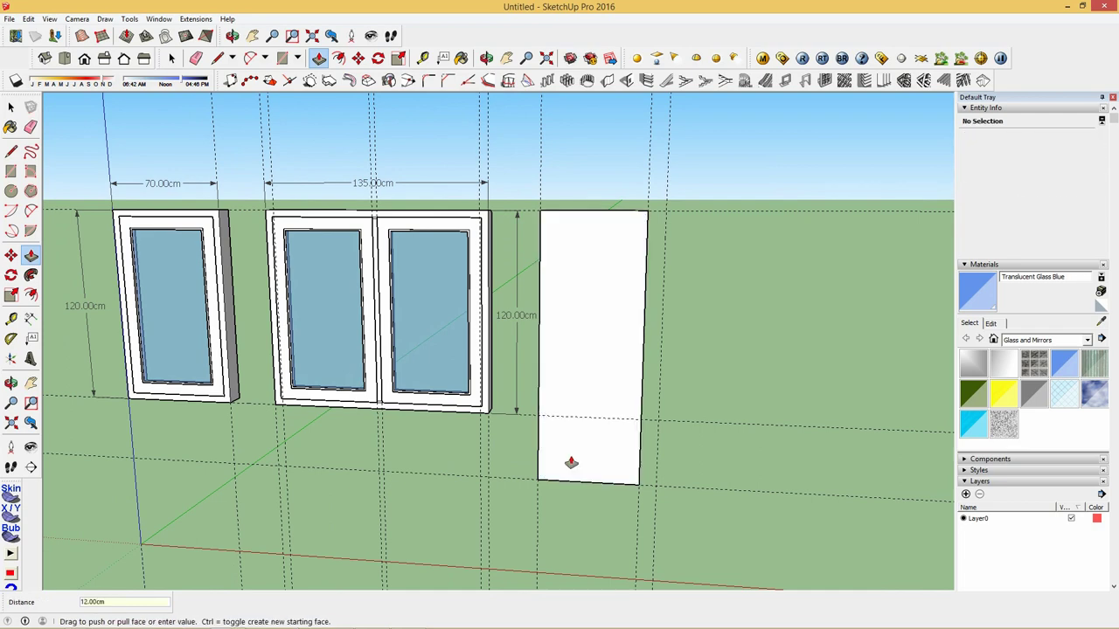
Step: Inset the slab's front outline by 5 cm, then a second outline 4 cm further in
{"action": "key", "text": "f"}
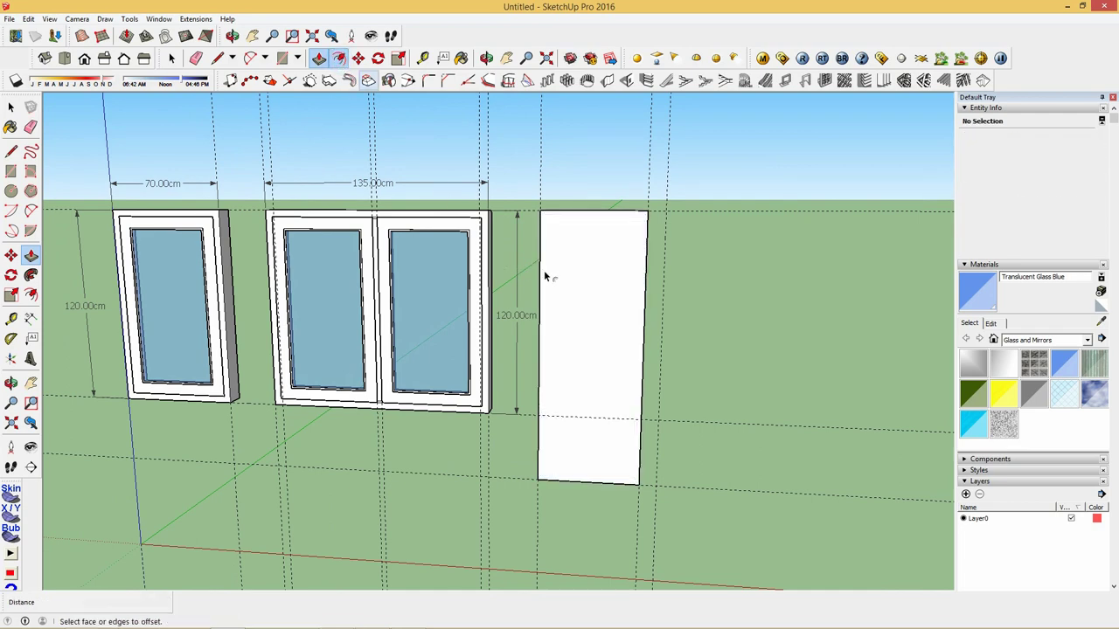
{"action": "left_click", "coordinate": [543, 272]}
{"action": "type", "text": "5"}
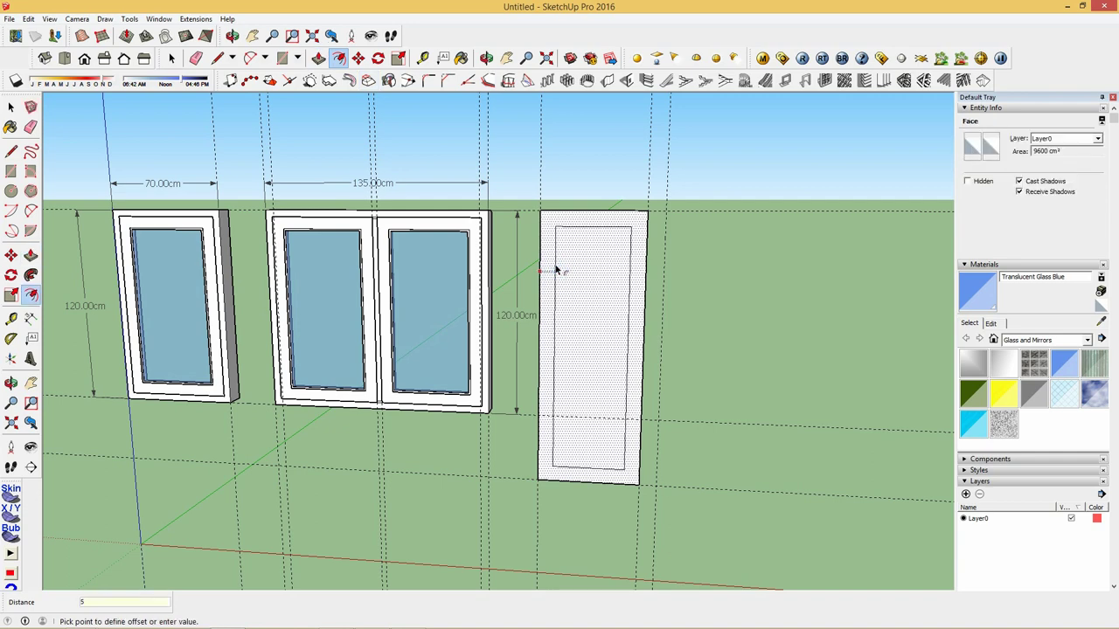
{"action": "key", "text": "Return"}
{"action": "scroll", "coordinate": [554, 253], "scroll_direction": "up", "scroll_amount": 2}
{"action": "scroll", "coordinate": [543, 253], "scroll_direction": "up", "scroll_amount": 1}
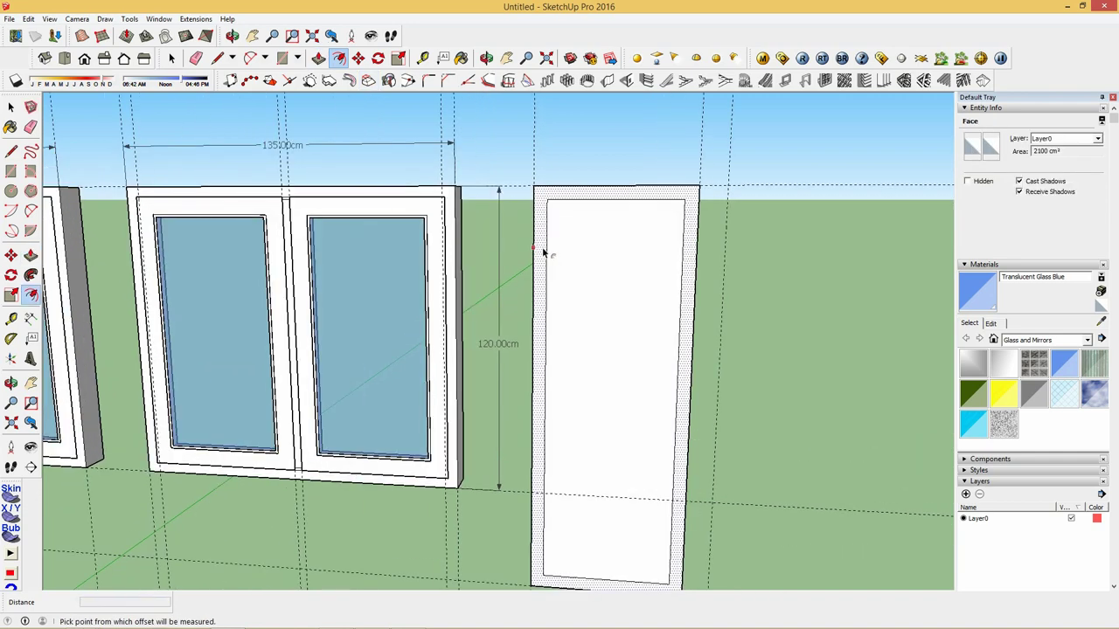
{"action": "left_click", "coordinate": [543, 251]}
{"action": "type", "text": "4"}
{"action": "key", "text": "Return"}
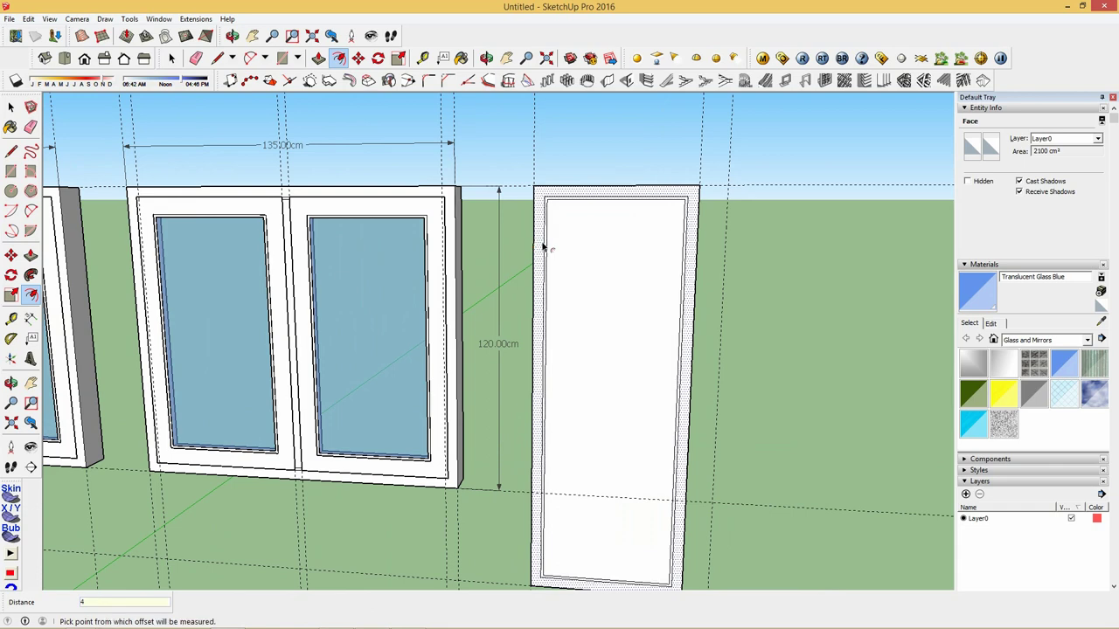
Step: Push the centre face through to open the frame and recess the inner ring 3 cm
{"action": "left_click", "coordinate": [348, 79]}
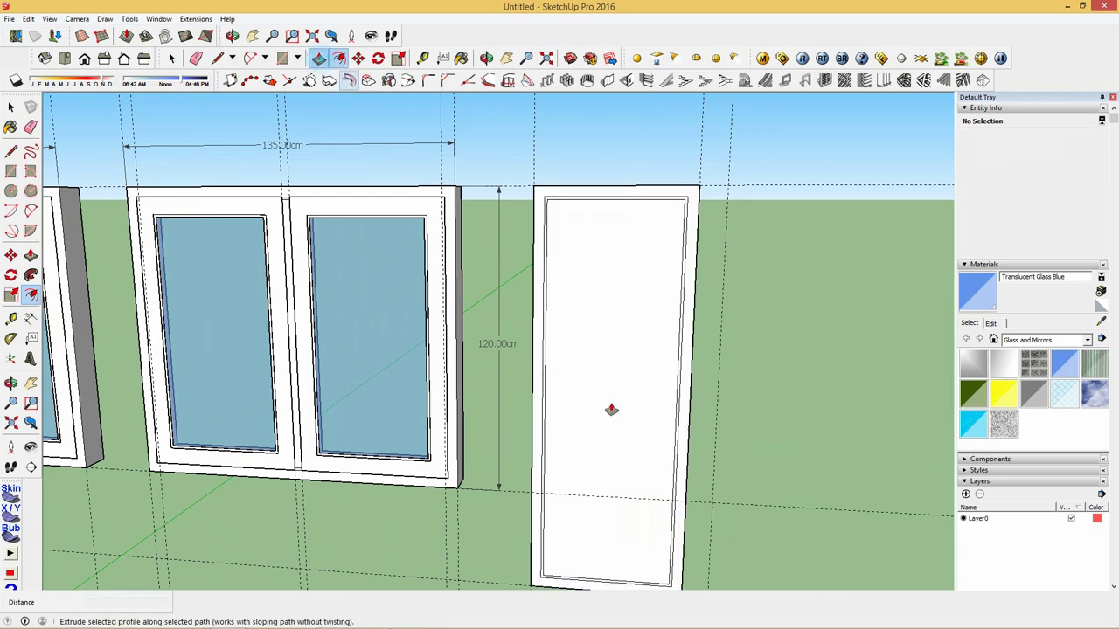
{"action": "left_click", "coordinate": [582, 457]}
{"action": "middle_click_drag", "start_coordinate": [591, 452], "coordinate": [622, 426]}
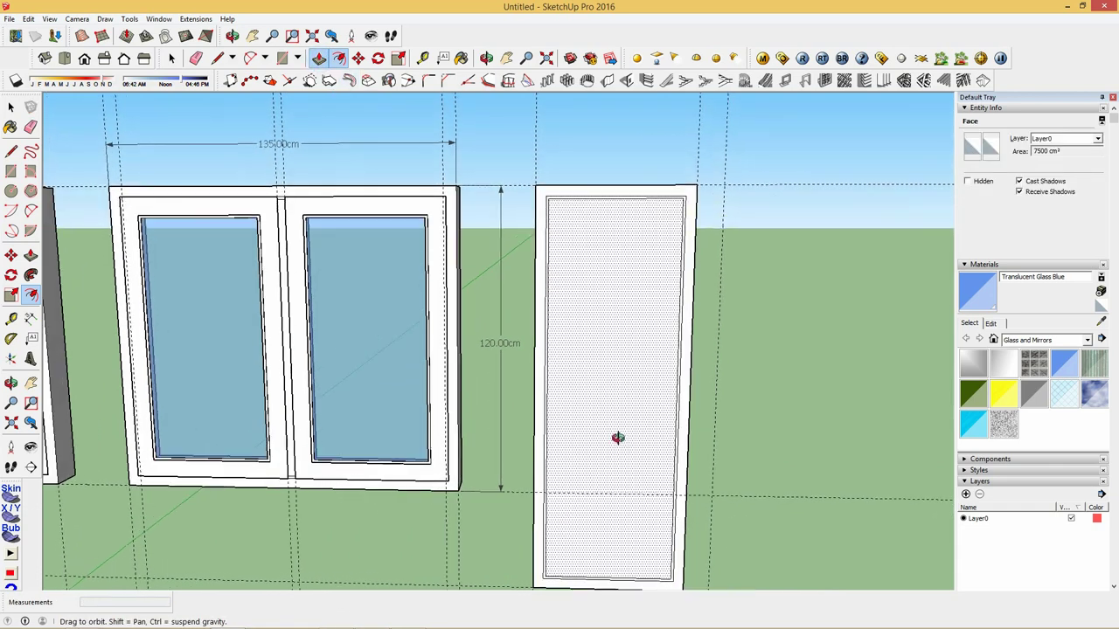
{"action": "key", "text": "p"}
{"action": "left_click", "coordinate": [601, 455]}
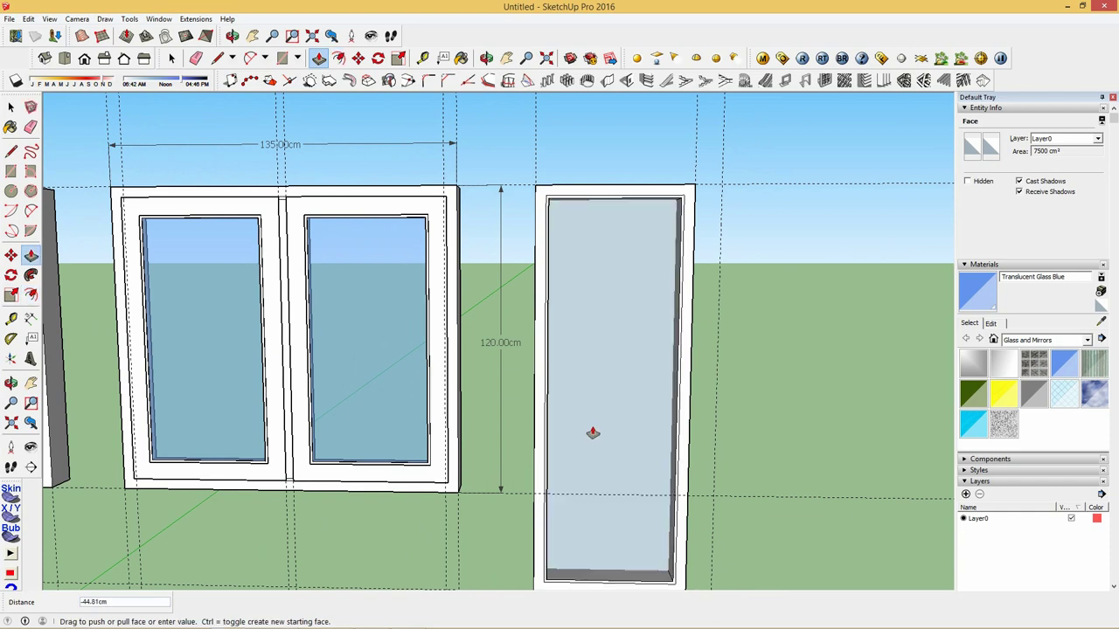
{"action": "left_click", "coordinate": [573, 420]}
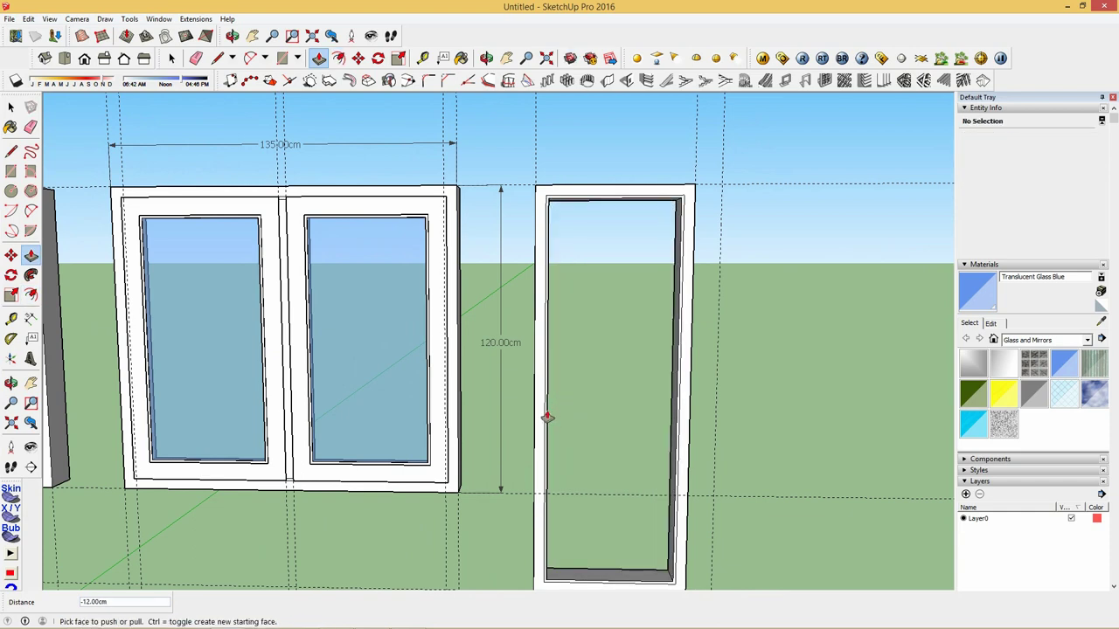
{"action": "left_click", "coordinate": [548, 418]}
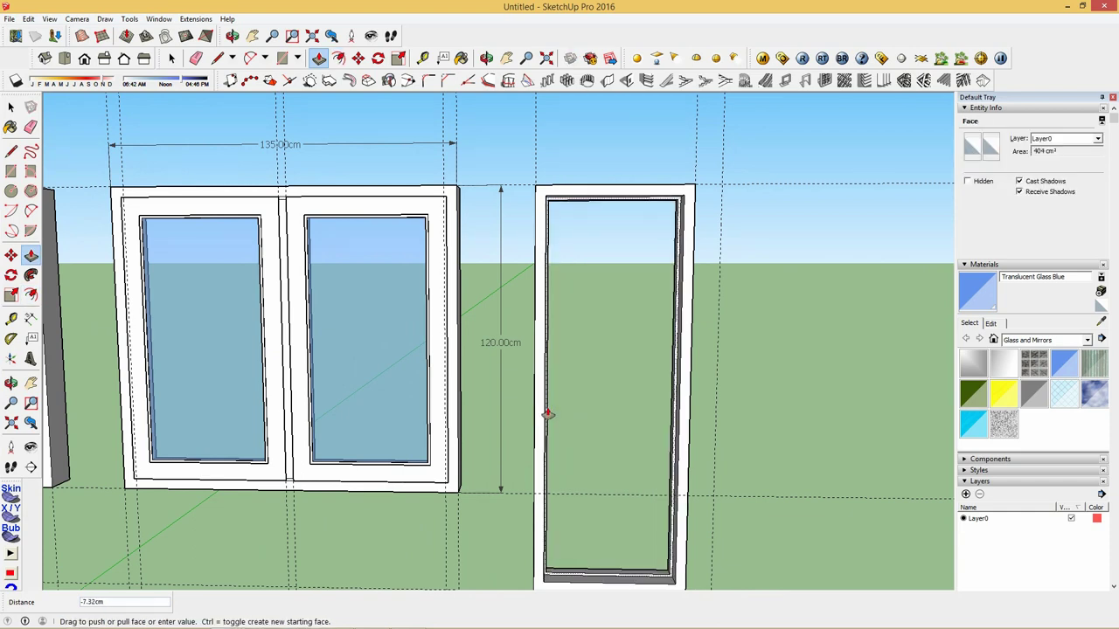
{"action": "key", "text": "Return"}
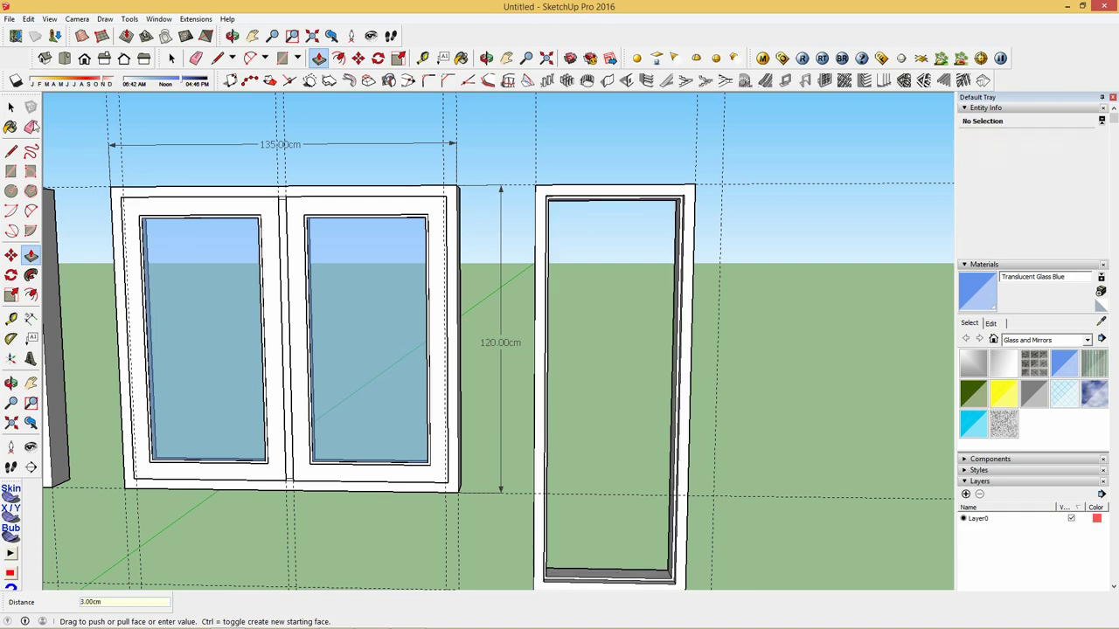
Step: Select all the door frame geometry and make it a group
{"action": "left_click", "coordinate": [10, 106]}
{"action": "scroll", "coordinate": [563, 239], "scroll_direction": "down", "scroll_amount": 2}
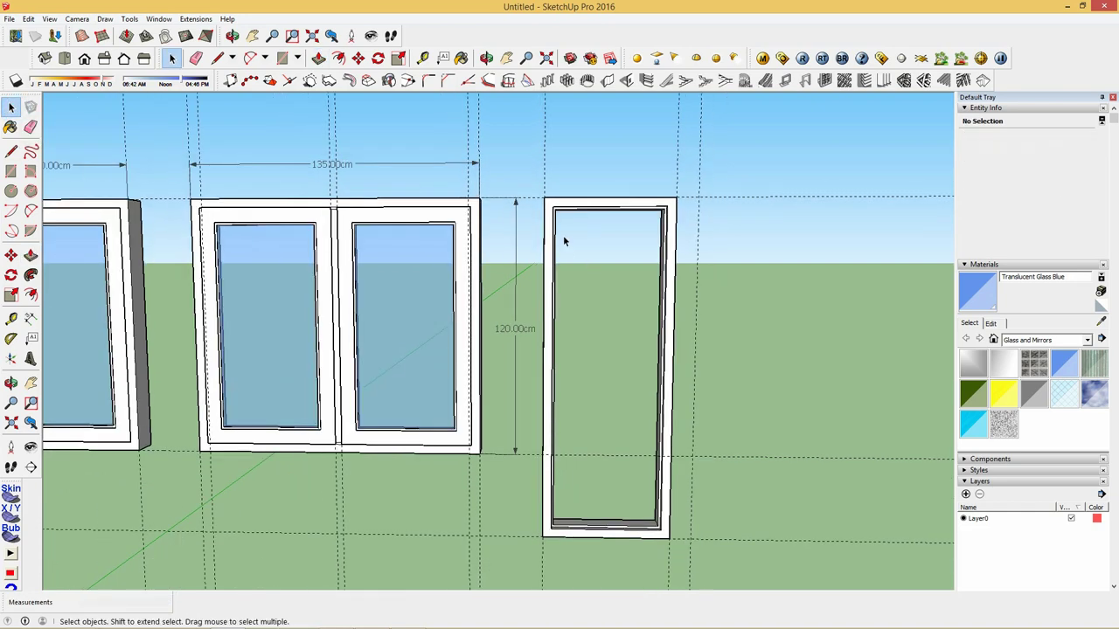
{"action": "triple_click", "coordinate": [553, 229]}
{"action": "right_click", "coordinate": [554, 228]}
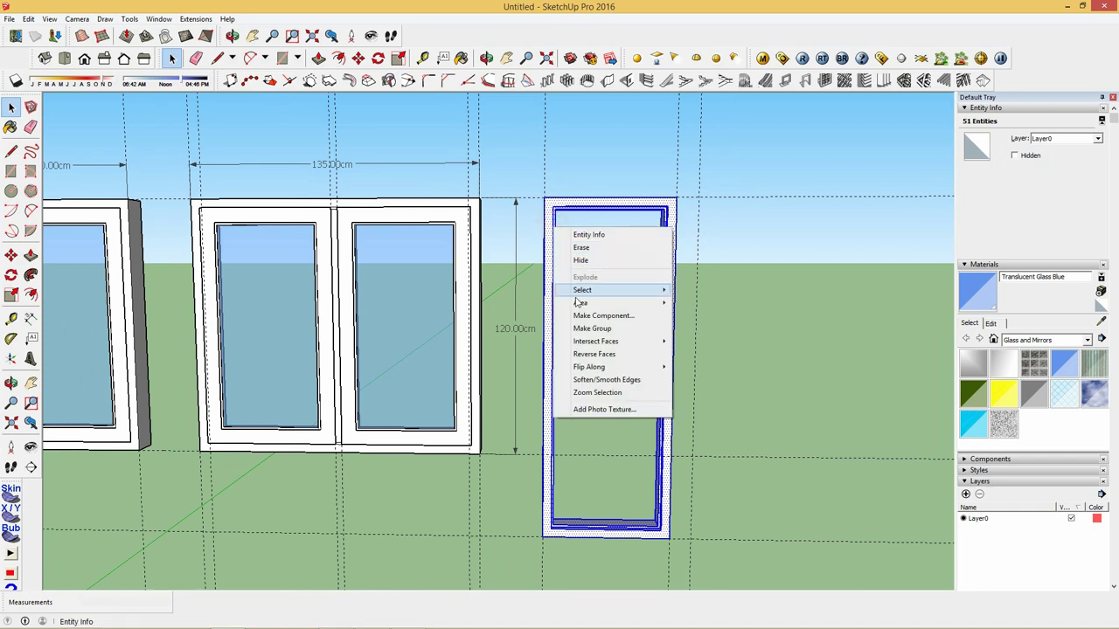
{"action": "left_click", "coordinate": [582, 329]}
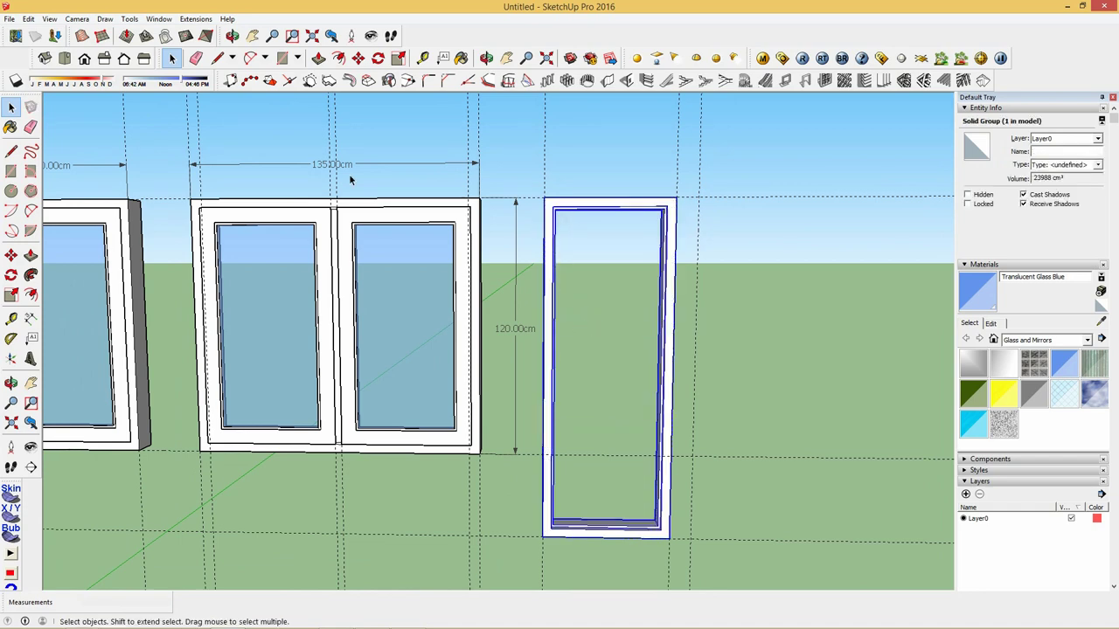
{"action": "left_click", "coordinate": [297, 58]}
Step: Draw a rectangle filling the door opening and pull it out 3 cm into a panel
{"action": "left_click", "coordinate": [311, 80]}
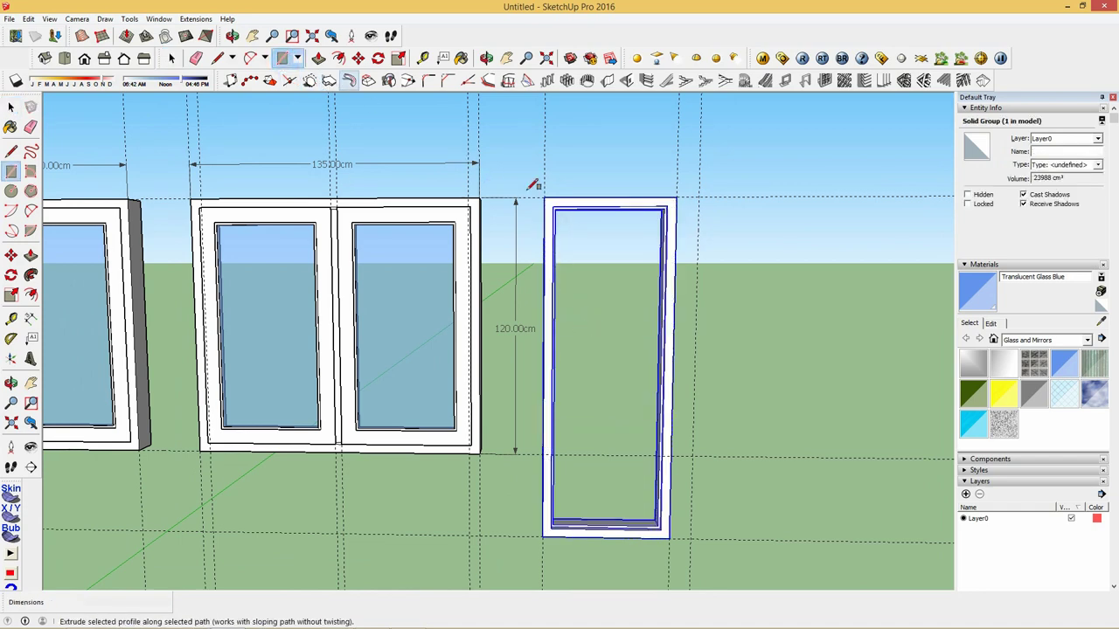
{"action": "key", "text": "r"}
{"action": "left_click", "coordinate": [554, 207]}
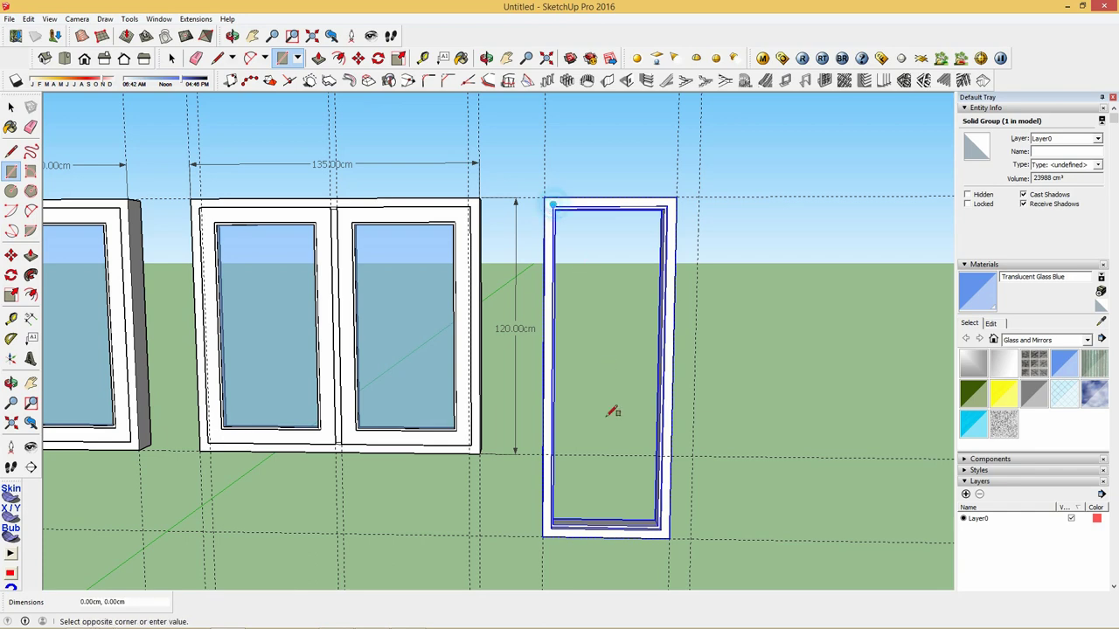
{"action": "left_click", "coordinate": [662, 525]}
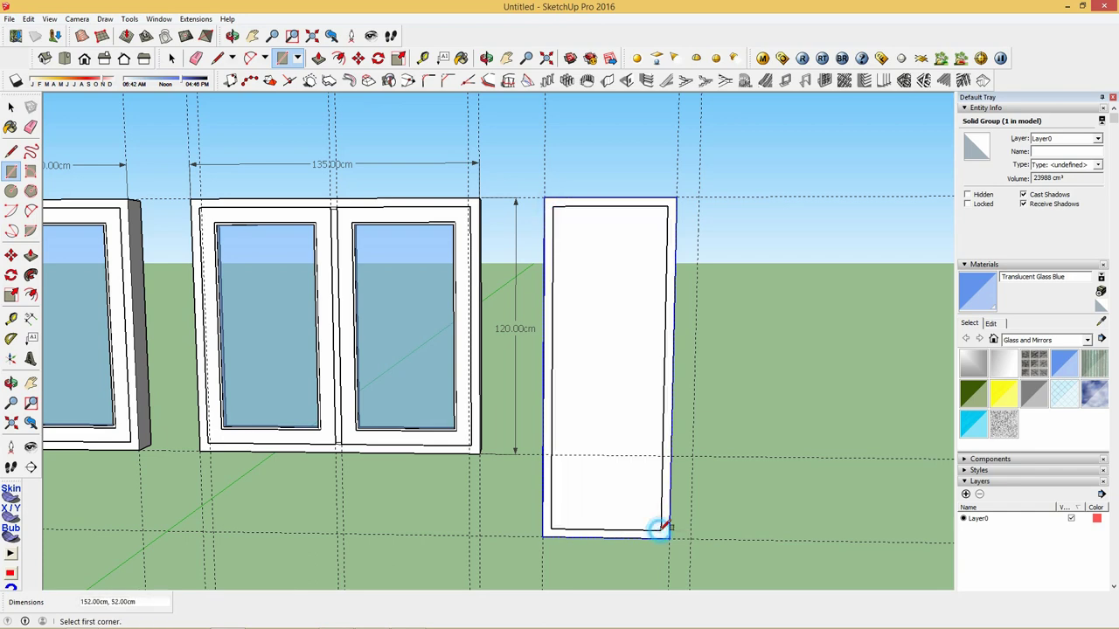
{"action": "right_click", "coordinate": [612, 382]}
{"action": "left_click", "coordinate": [318, 58]}
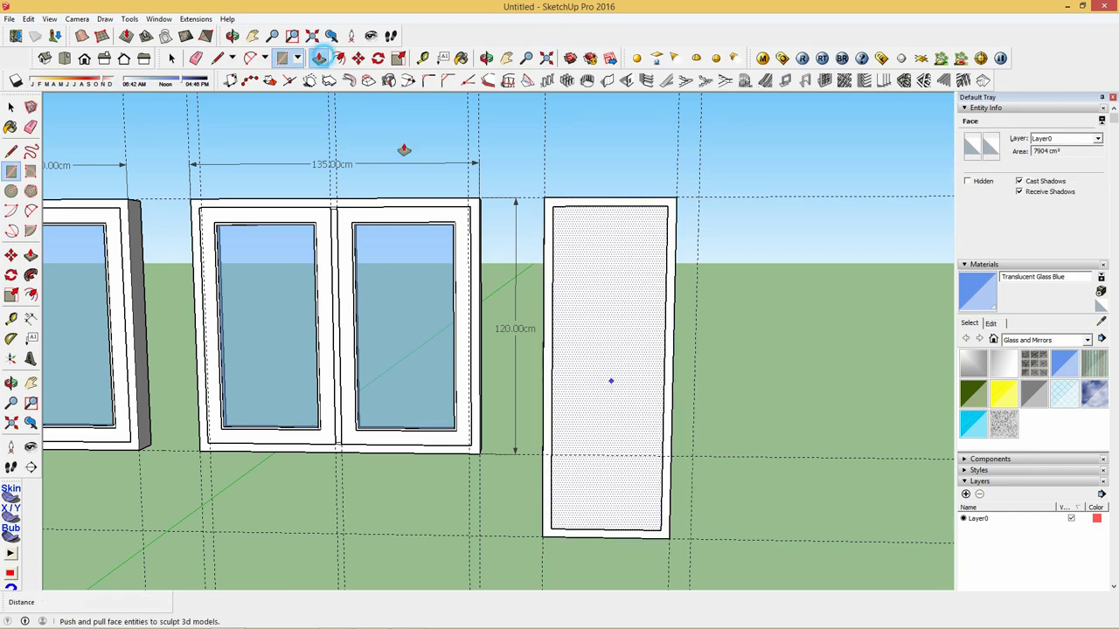
{"action": "left_click_drag", "start_coordinate": [611, 503], "coordinate": [604, 485]}
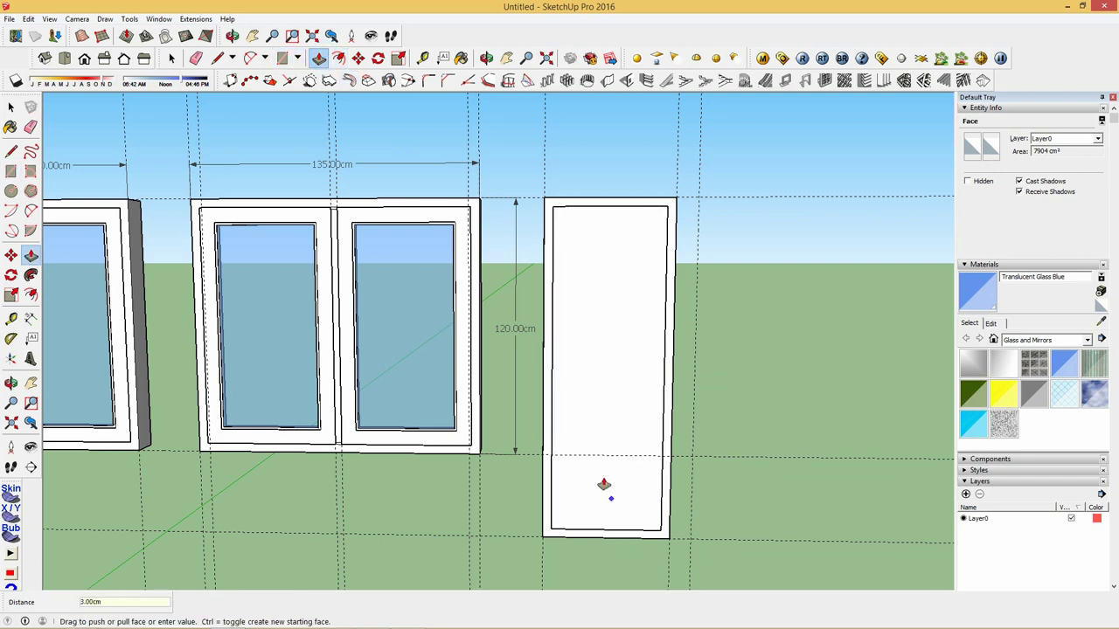
{"action": "key", "text": "Return"}
Step: Offset the panel face inward twice, the second inset at 7 cm
{"action": "left_click", "coordinate": [338, 58]}
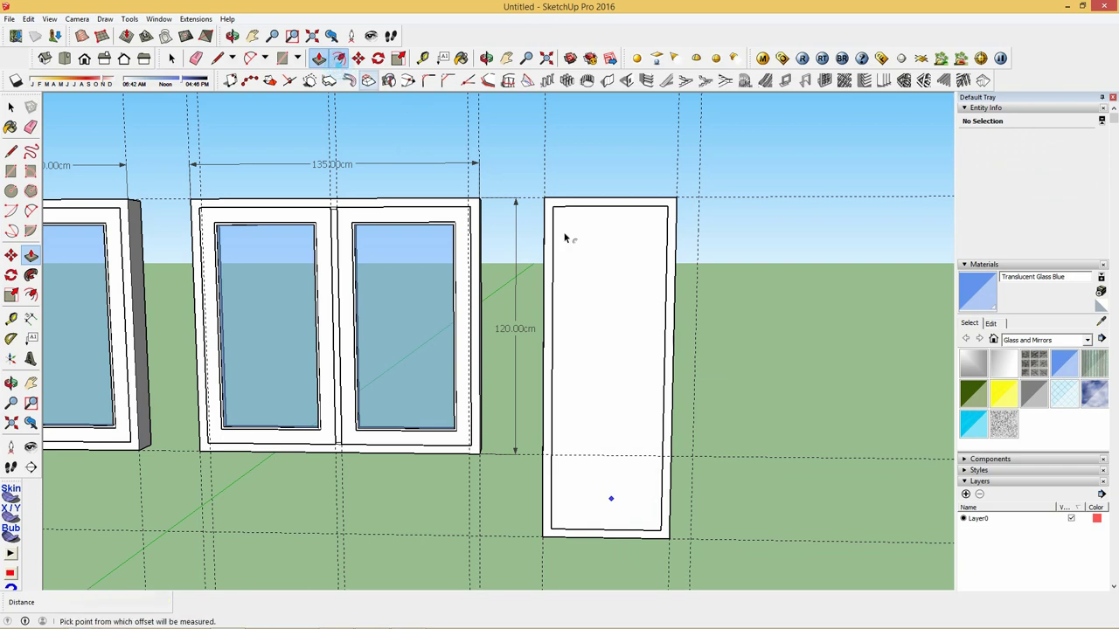
{"action": "left_click", "coordinate": [565, 272]}
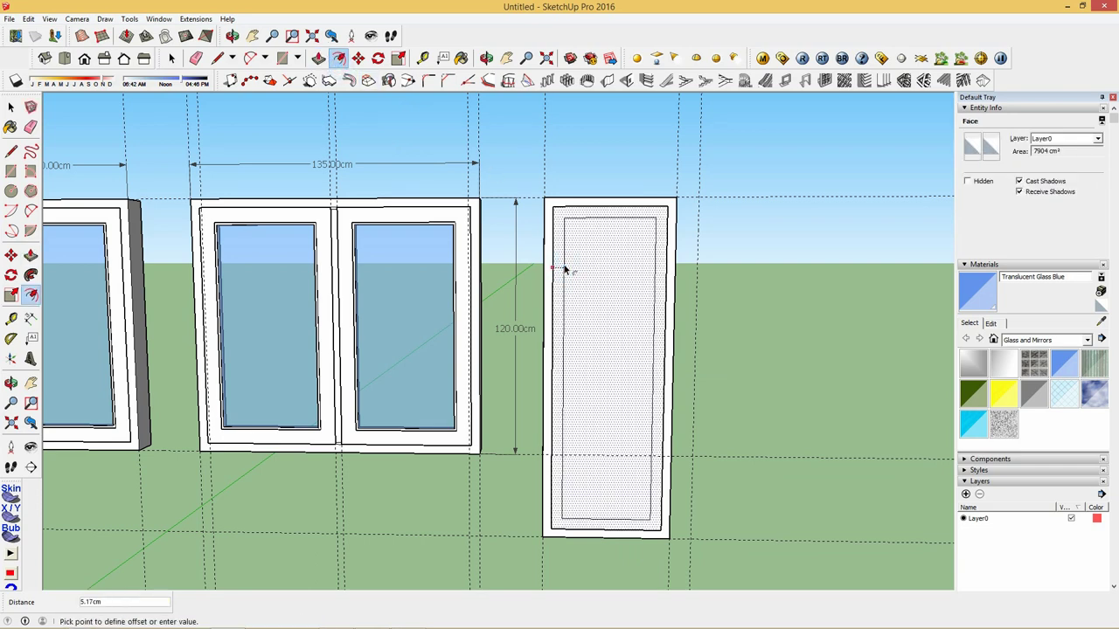
{"action": "key", "text": "Return"}
{"action": "scroll", "coordinate": [565, 272], "scroll_direction": "up", "scroll_amount": 2}
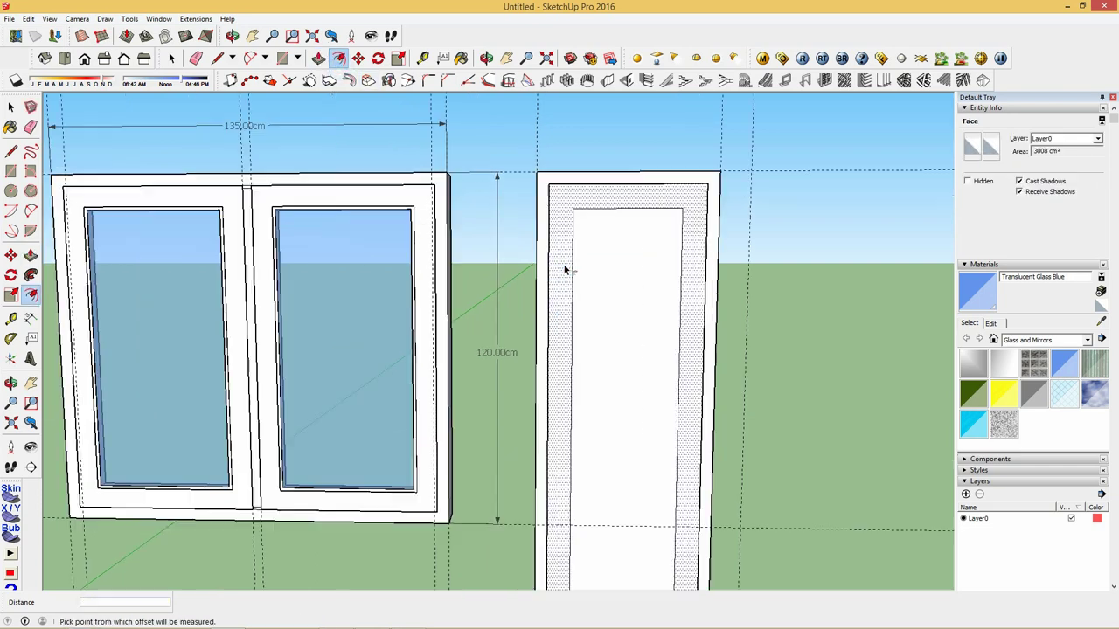
{"action": "left_click", "coordinate": [565, 267]}
{"action": "type", "text": "7"}
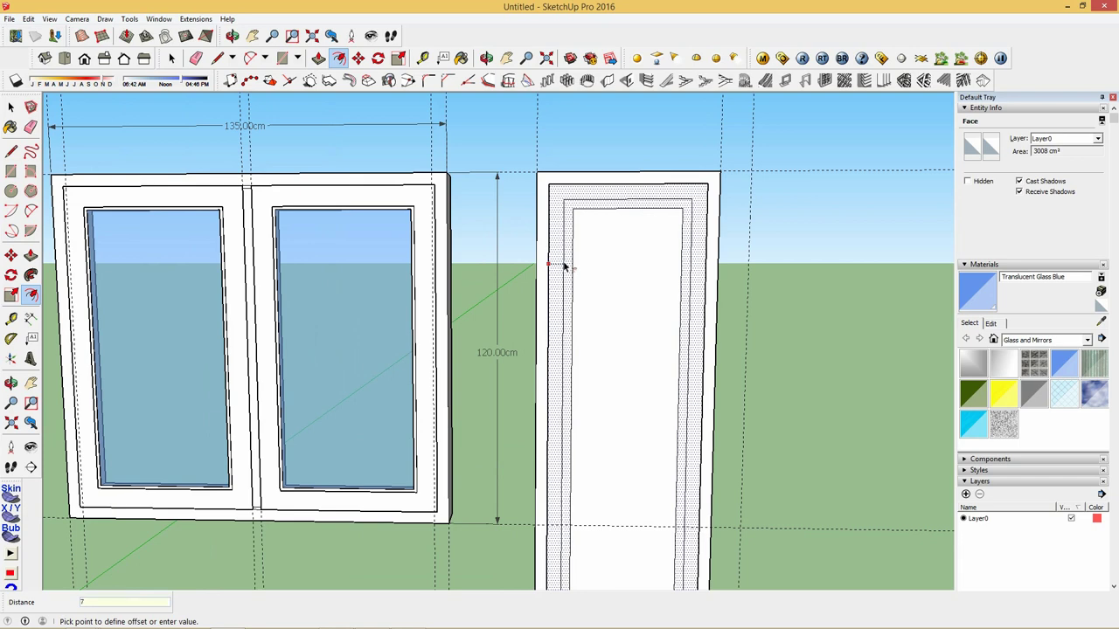
{"action": "key", "text": "Return"}
Step: Push the inner centre face through to open the panel's middle
{"action": "left_click", "coordinate": [329, 79]}
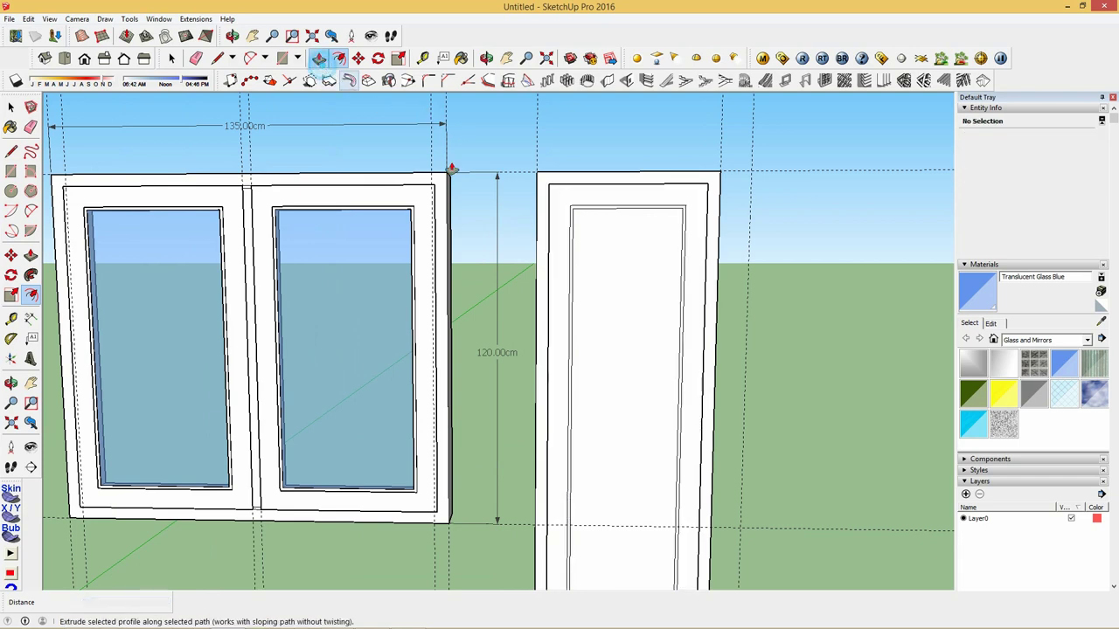
{"action": "key", "text": "p"}
{"action": "scroll", "coordinate": [508, 302], "scroll_direction": "down", "scroll_amount": 1}
{"action": "left_click", "coordinate": [580, 466]}
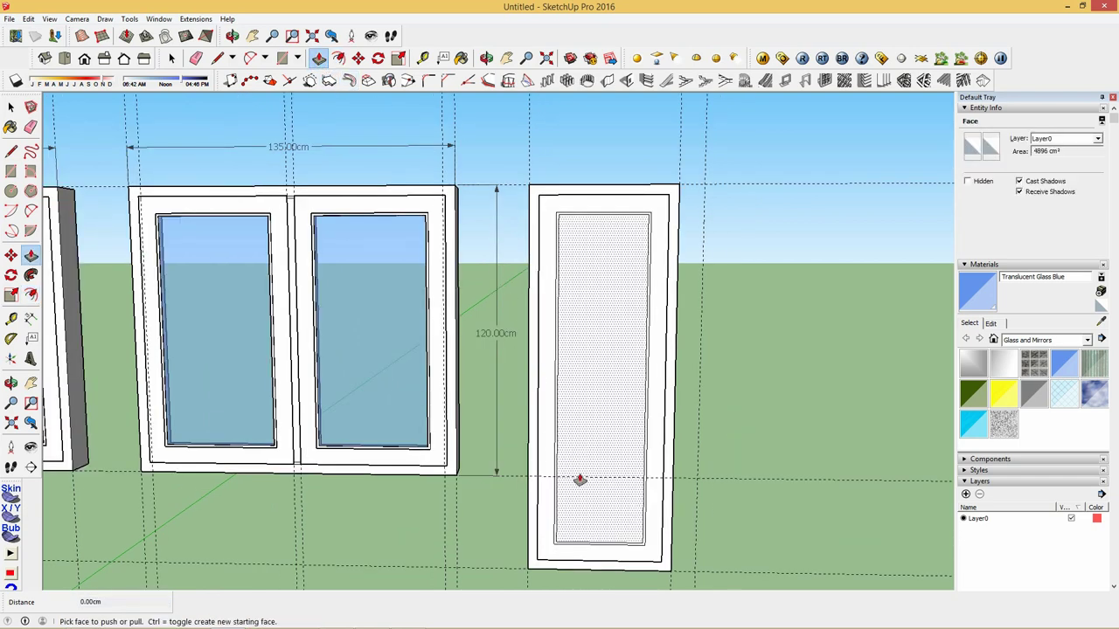
{"action": "left_click", "coordinate": [583, 459]}
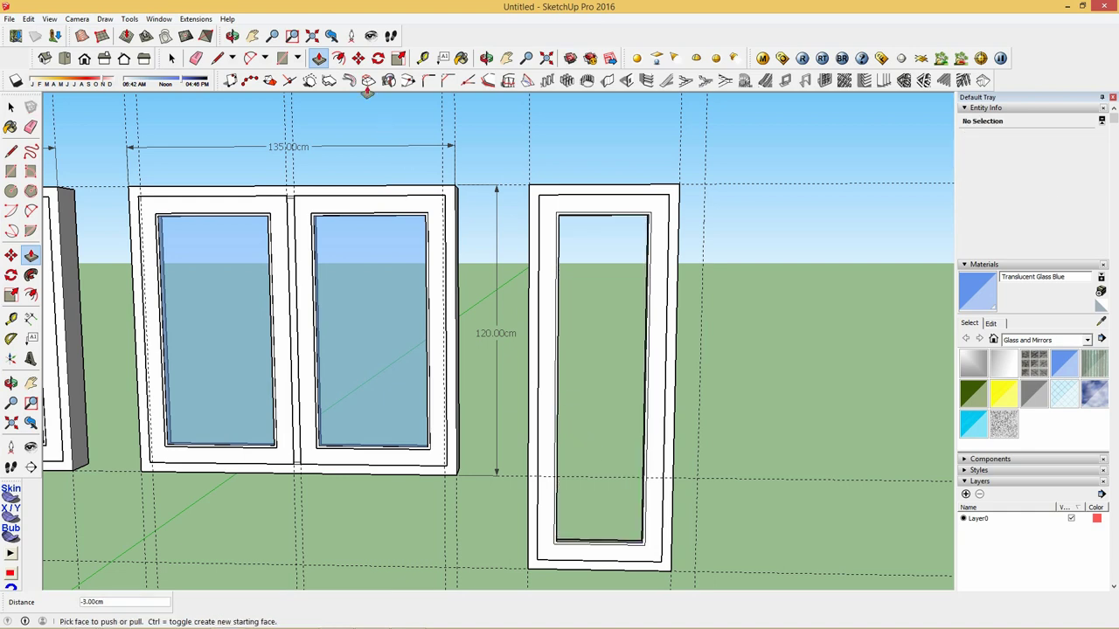
Step: Draw a rectangle corner to corner to close the inner opening with a new face
{"action": "left_click", "coordinate": [282, 58]}
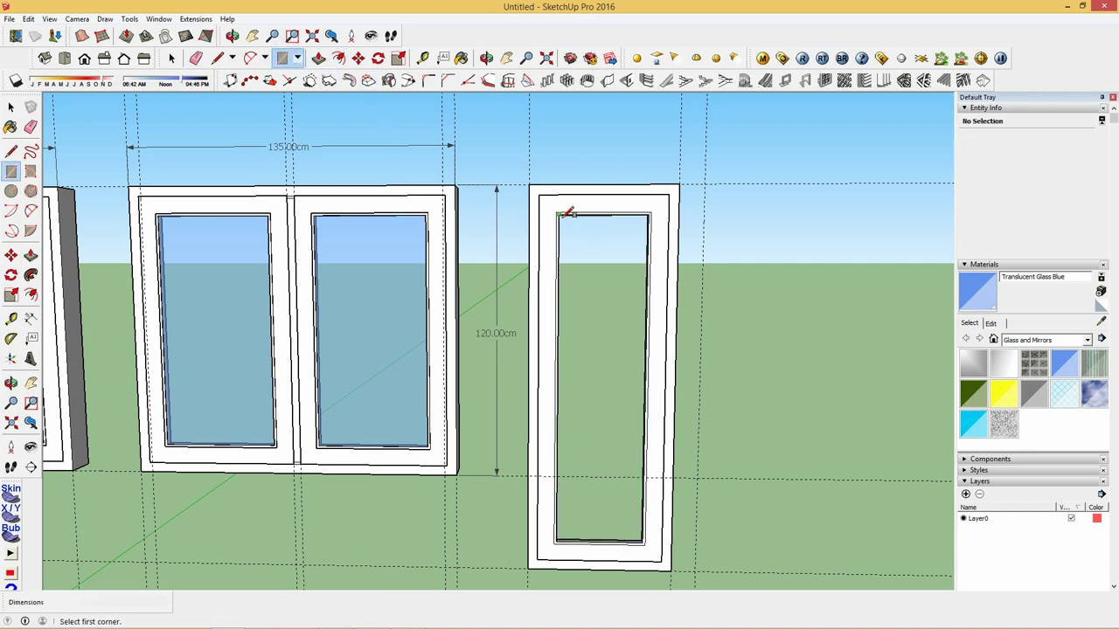
{"action": "left_click", "coordinate": [558, 214]}
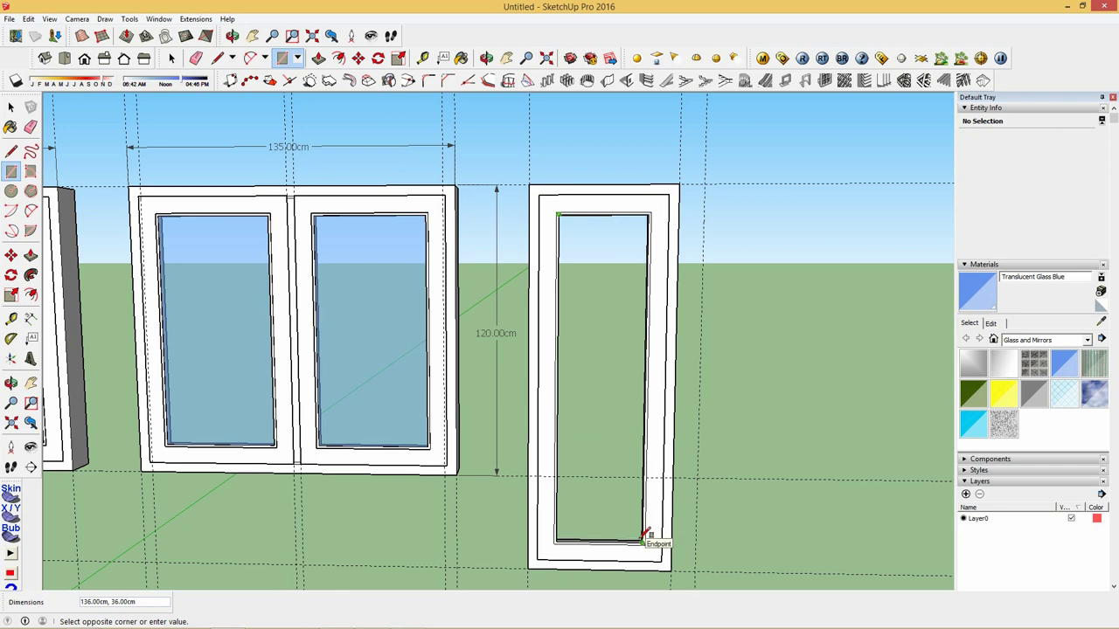
{"action": "left_click", "coordinate": [645, 538]}
Step: Paint the door's inner face with Translucent Glass Blue
{"action": "left_click", "coordinate": [976, 292]}
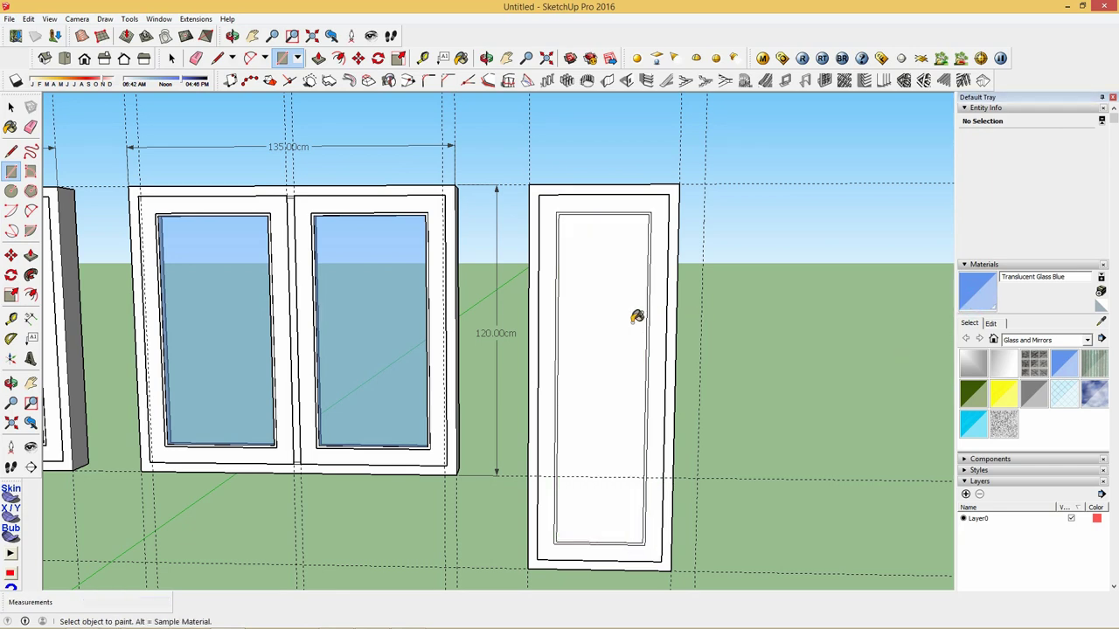
{"action": "left_click", "coordinate": [631, 321]}
{"action": "scroll", "coordinate": [666, 207], "scroll_direction": "up", "scroll_amount": 2}
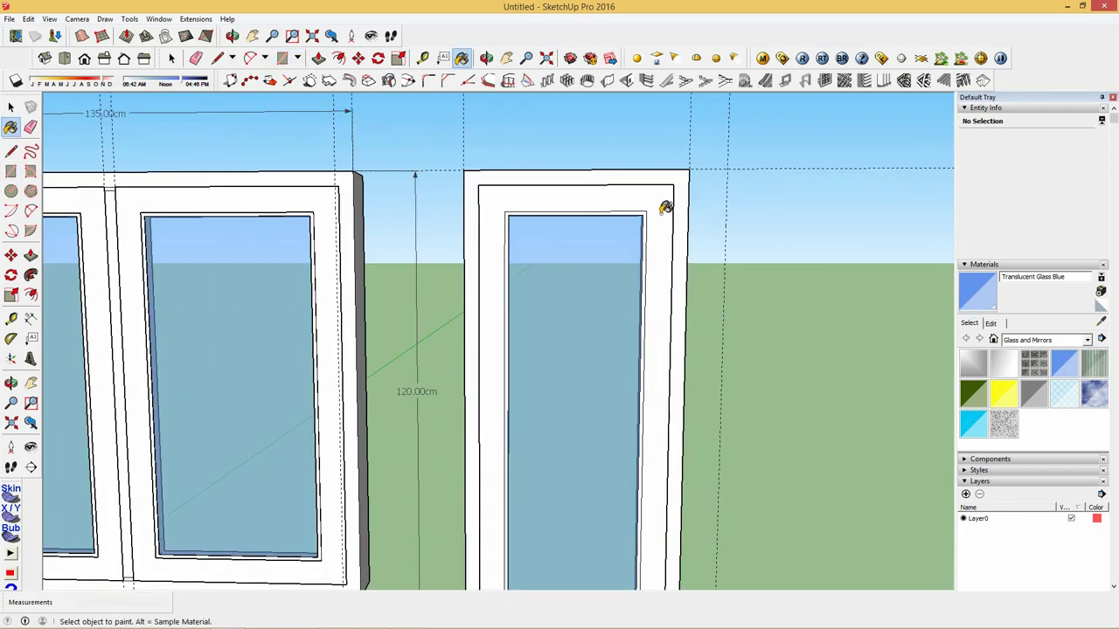
Step: Push/Pull the glass face to a 0.30 cm thick pane
{"action": "left_click", "coordinate": [318, 57]}
{"action": "scroll", "coordinate": [463, 182], "scroll_direction": "up", "scroll_amount": 2}
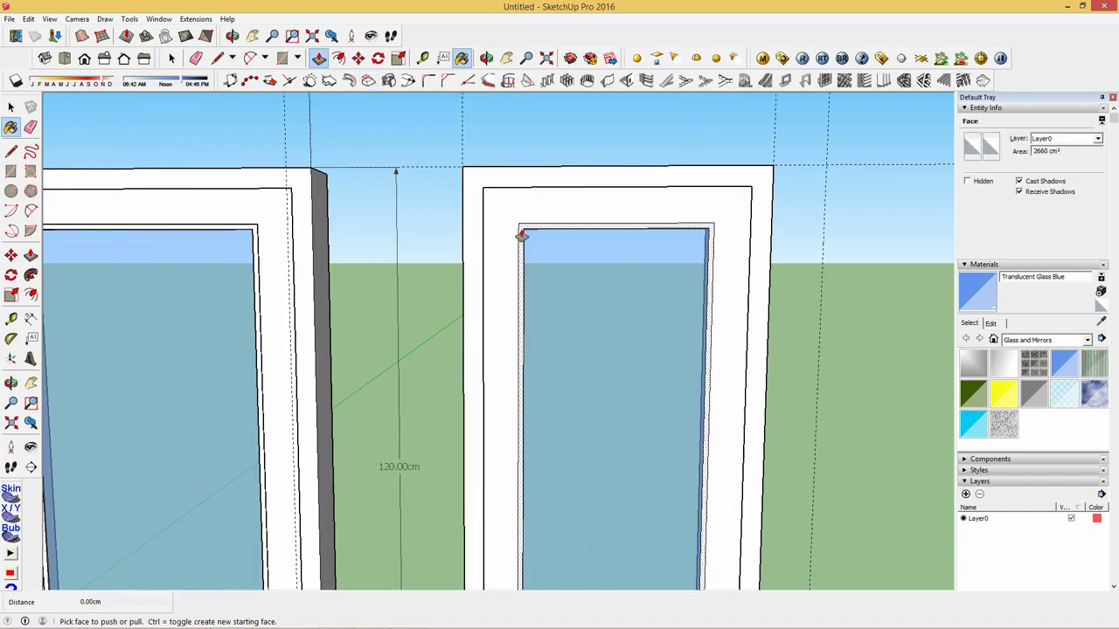
{"action": "left_click", "coordinate": [523, 235]}
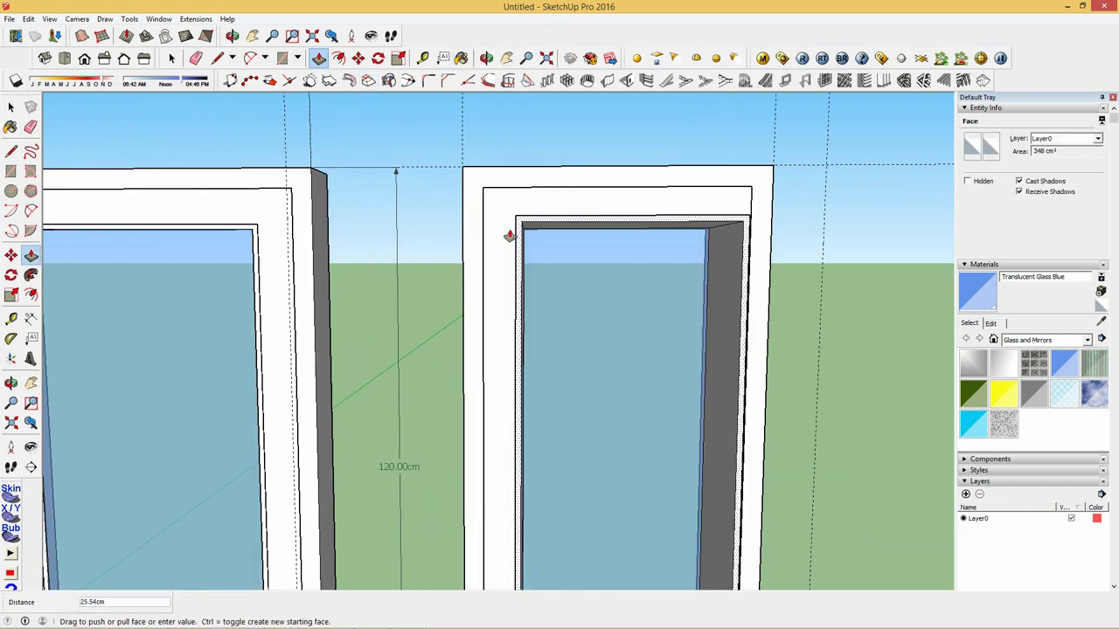
{"action": "type", "text": "0.3"}
{"action": "key", "text": "Return"}
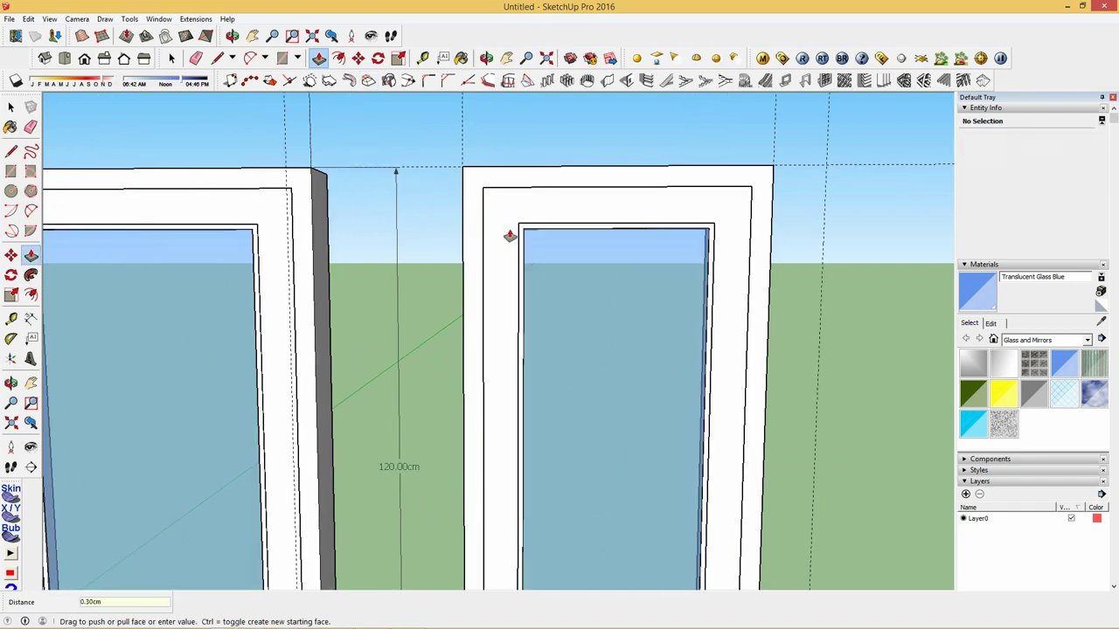
{"action": "scroll", "coordinate": [474, 225], "scroll_direction": "down", "scroll_amount": 3}
{"action": "scroll", "coordinate": [474, 225], "scroll_direction": "up", "scroll_amount": 1}
{"action": "scroll", "coordinate": [474, 224], "scroll_direction": "down", "scroll_amount": 3}
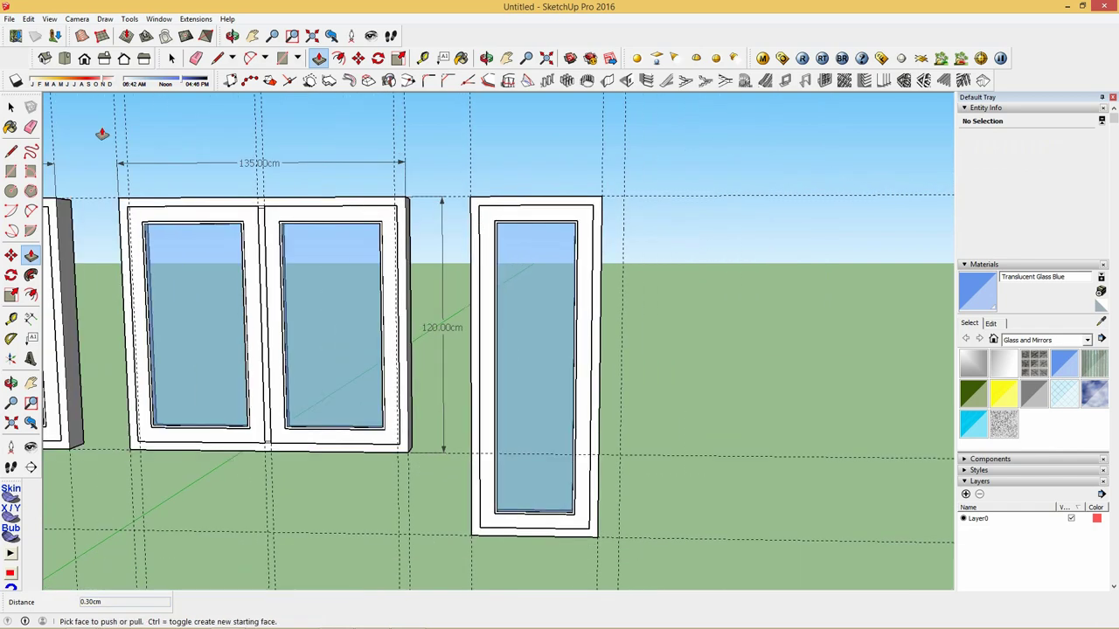
{"action": "left_click", "coordinate": [11, 107]}
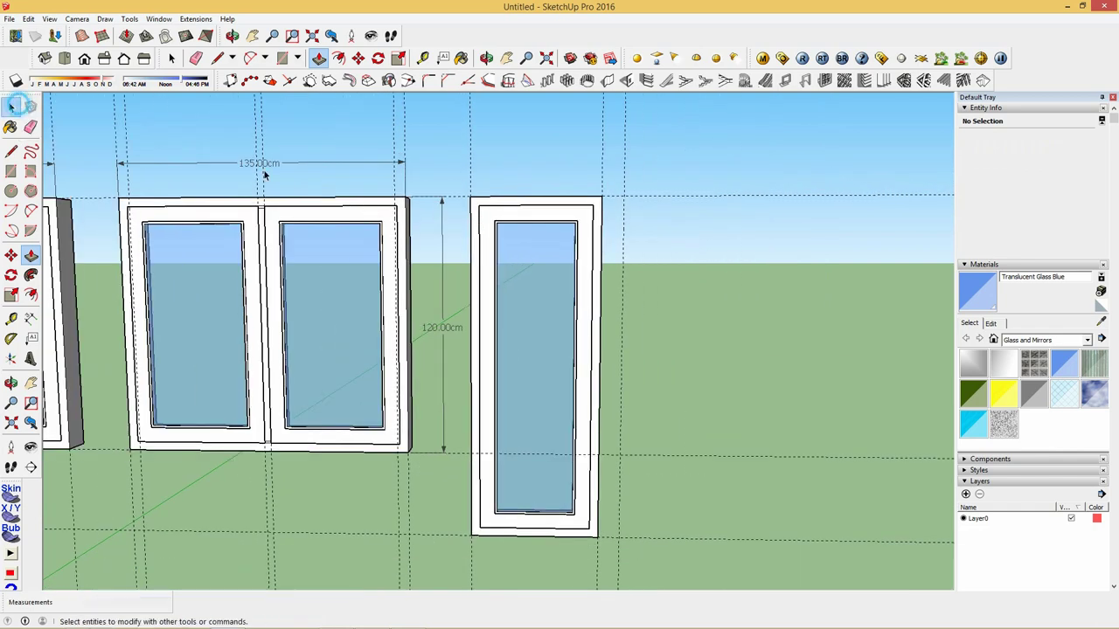
Step: Group the tall frame together with its glass
{"action": "double_click", "coordinate": [500, 214]}
{"action": "right_click", "coordinate": [481, 206]}
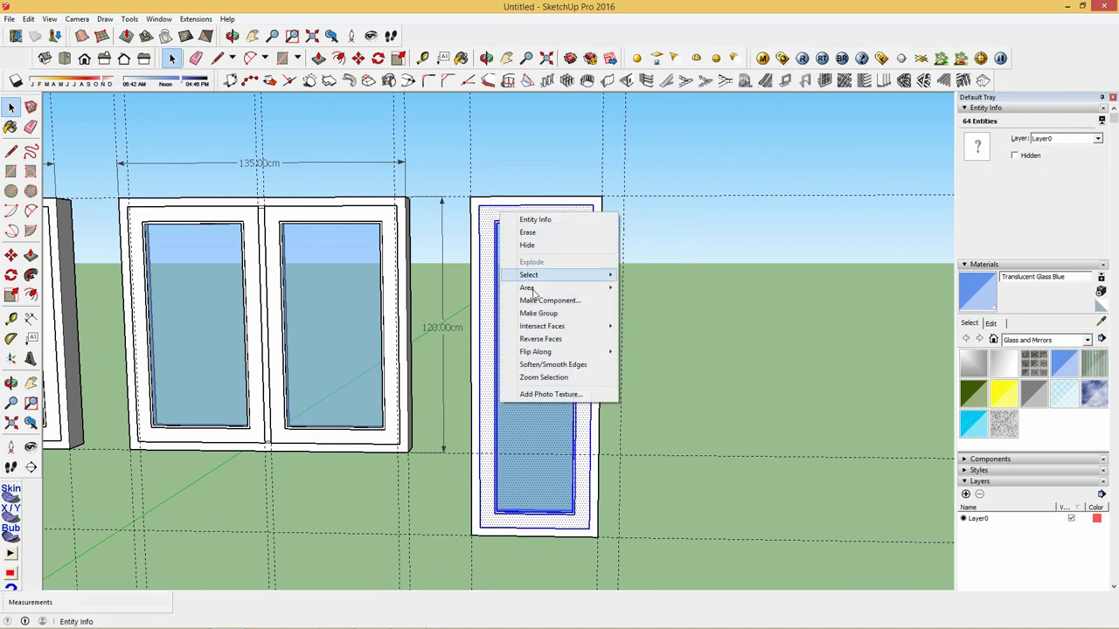
{"action": "left_click", "coordinate": [538, 313]}
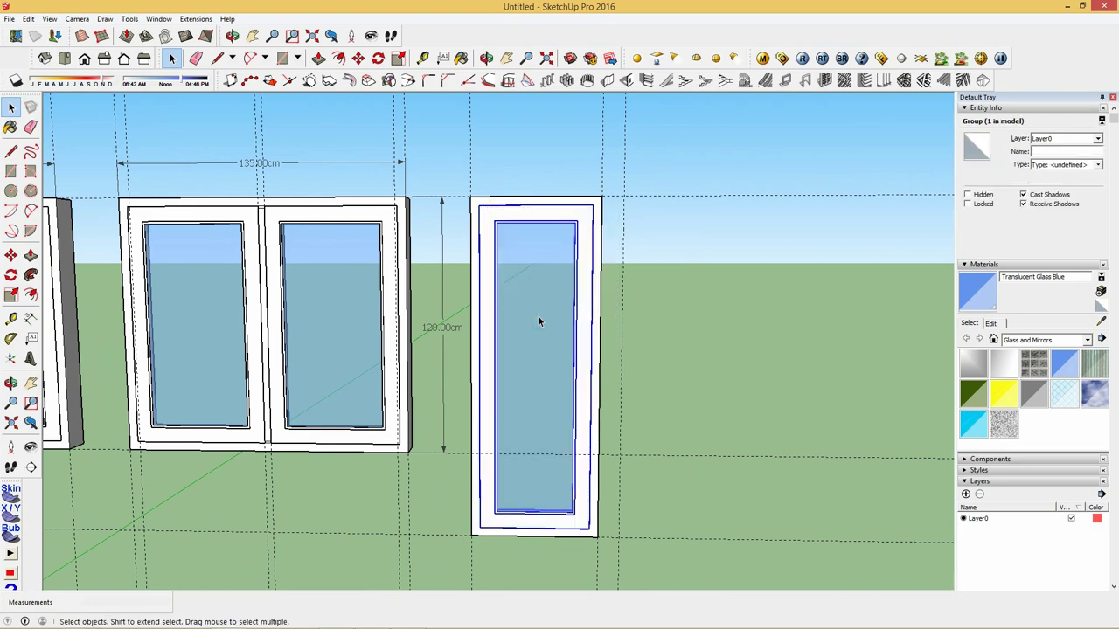
Step: Dimension the tall frame with a 60.00 cm width above and 160.00 cm height beside it
{"action": "left_click", "coordinate": [31, 318]}
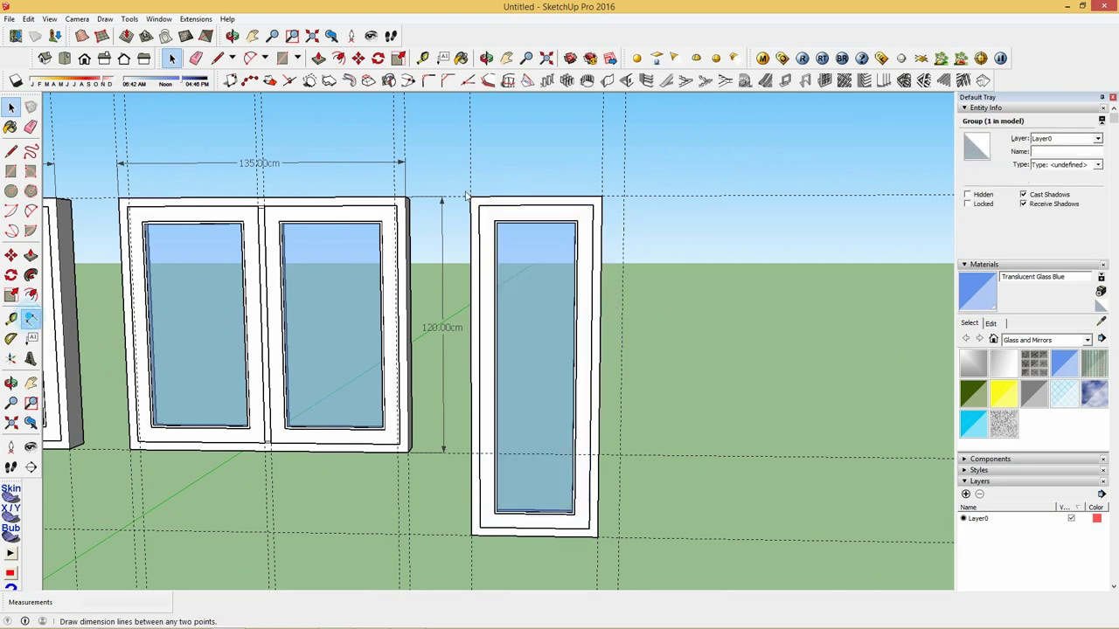
{"action": "left_click", "coordinate": [599, 198]}
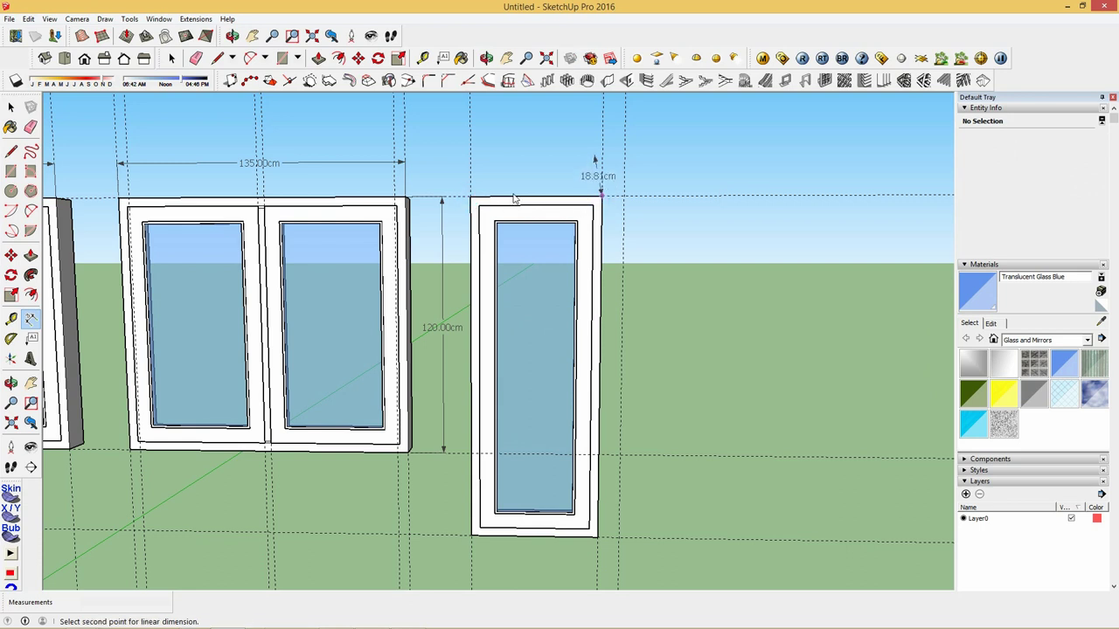
{"action": "left_click", "coordinate": [469, 197]}
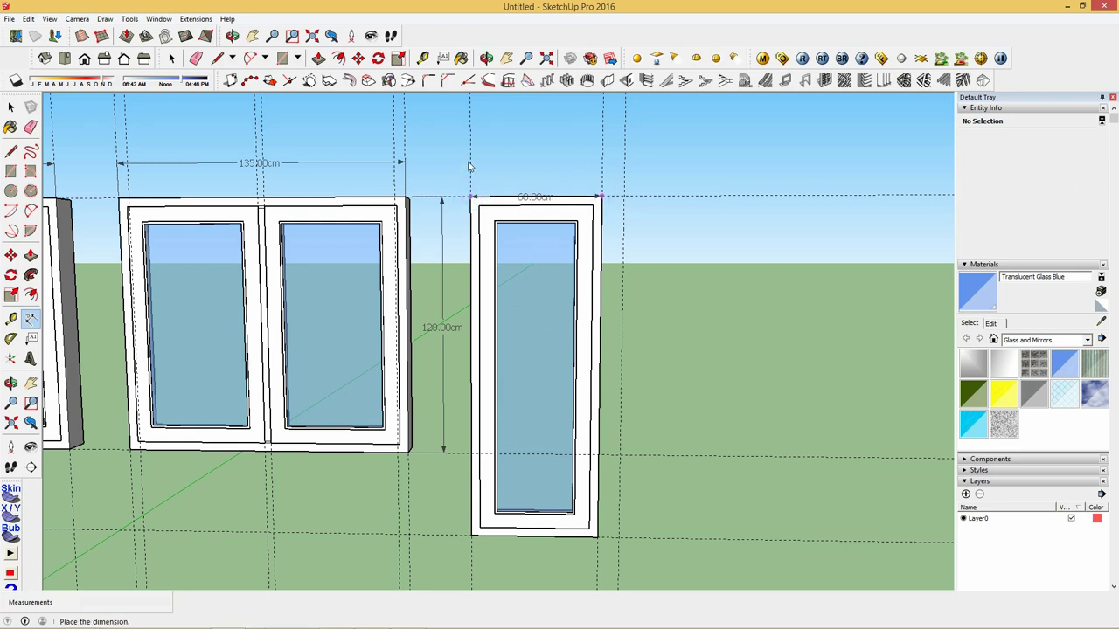
{"action": "left_click", "coordinate": [467, 161]}
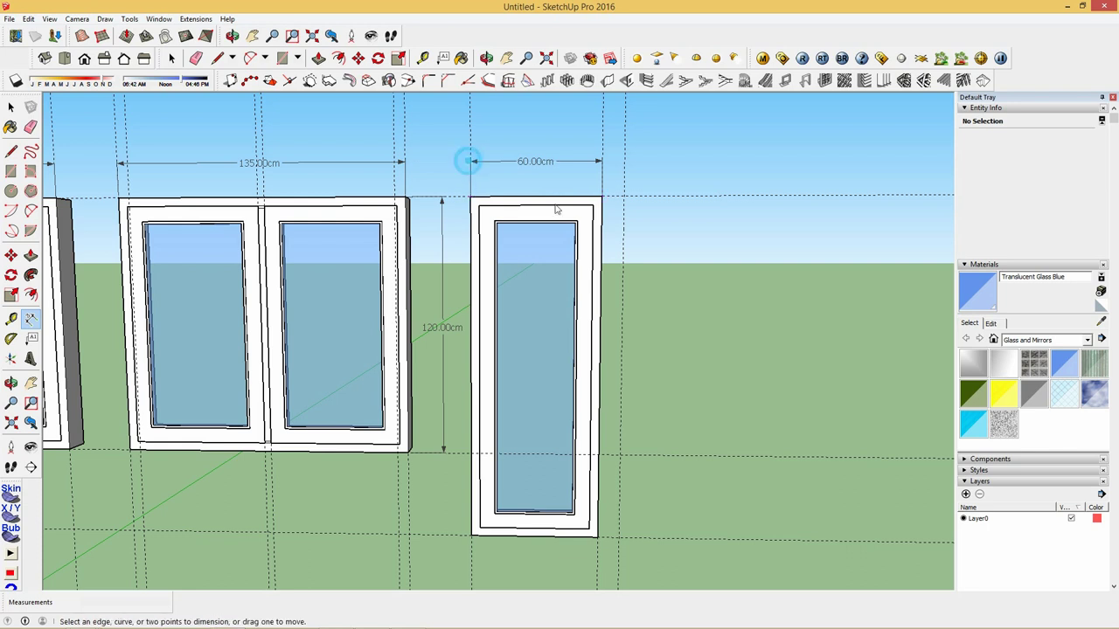
{"action": "left_click", "coordinate": [601, 198]}
{"action": "left_click", "coordinate": [599, 536]}
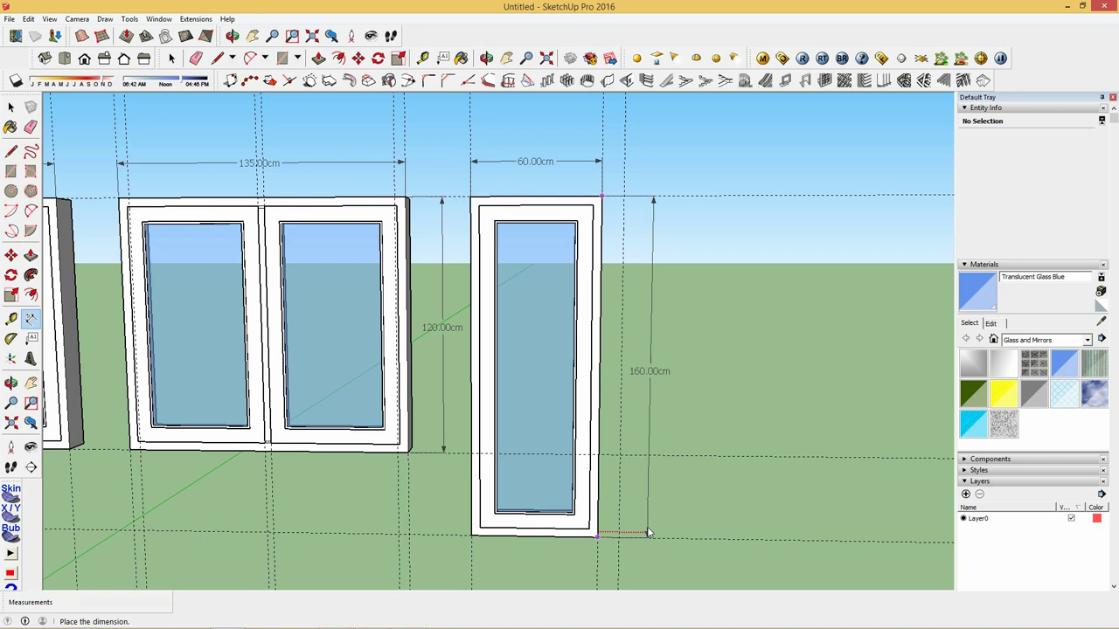
{"action": "left_click", "coordinate": [647, 528]}
{"action": "scroll", "coordinate": [502, 437], "scroll_direction": "down", "scroll_amount": 1}
{"action": "scroll", "coordinate": [500, 444], "scroll_direction": "down", "scroll_amount": 1}
{"action": "scroll", "coordinate": [500, 443], "scroll_direction": "down", "scroll_amount": 1}
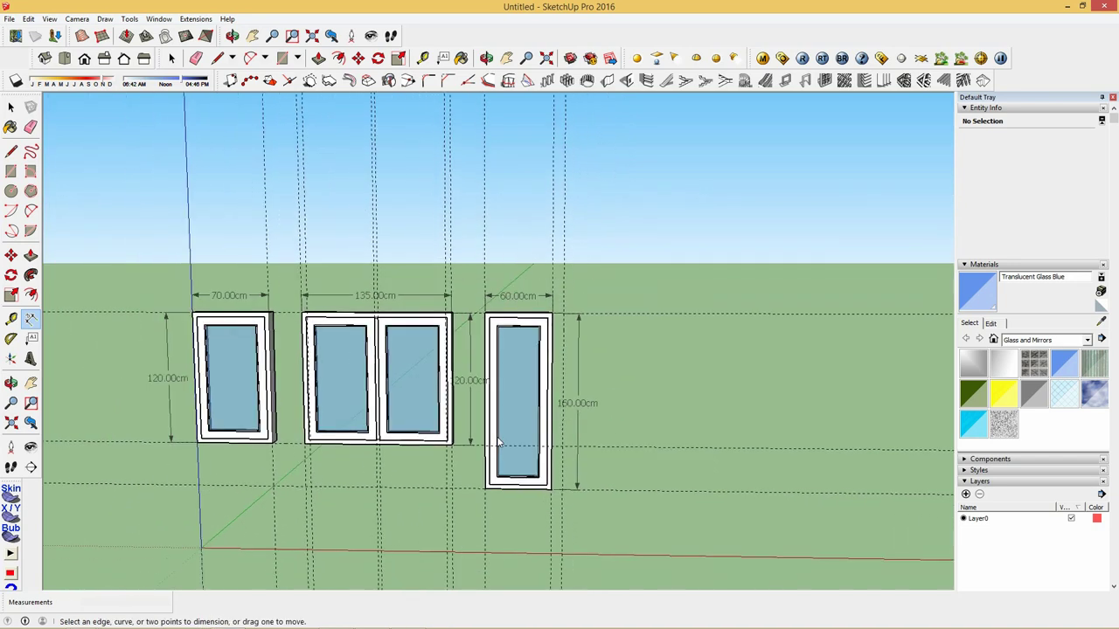
{"action": "scroll", "coordinate": [559, 446], "scroll_direction": "down", "scroll_amount": 1}
{"action": "scroll", "coordinate": [603, 486], "scroll_direction": "up", "scroll_amount": 1}
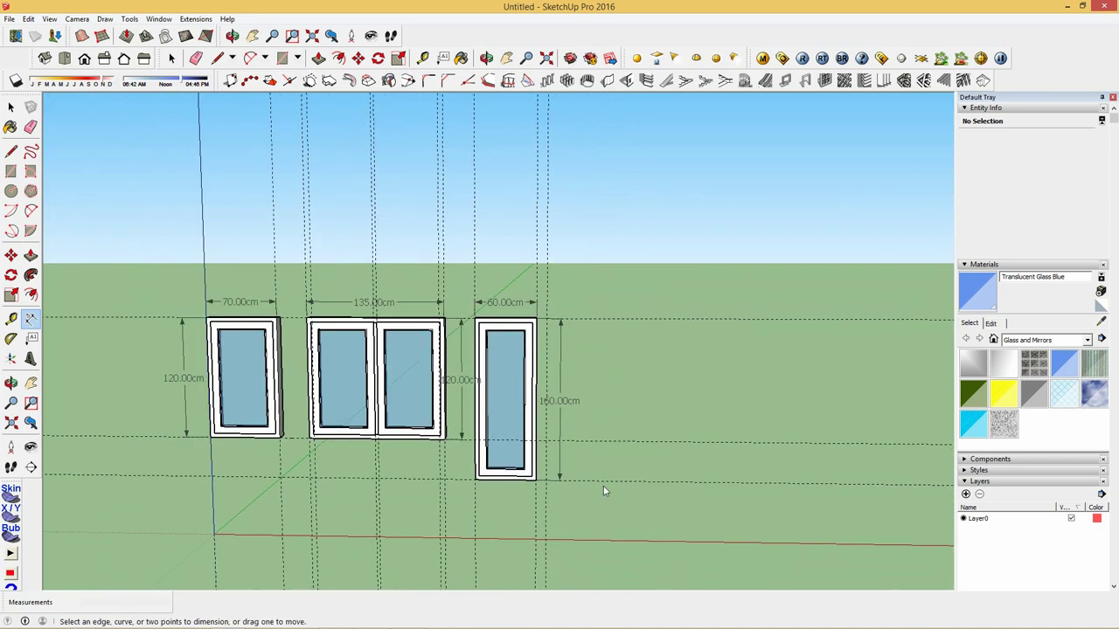
{"action": "scroll", "coordinate": [603, 486], "scroll_direction": "up", "scroll_amount": 1}
{"action": "scroll", "coordinate": [603, 486], "scroll_direction": "up", "scroll_amount": 1}
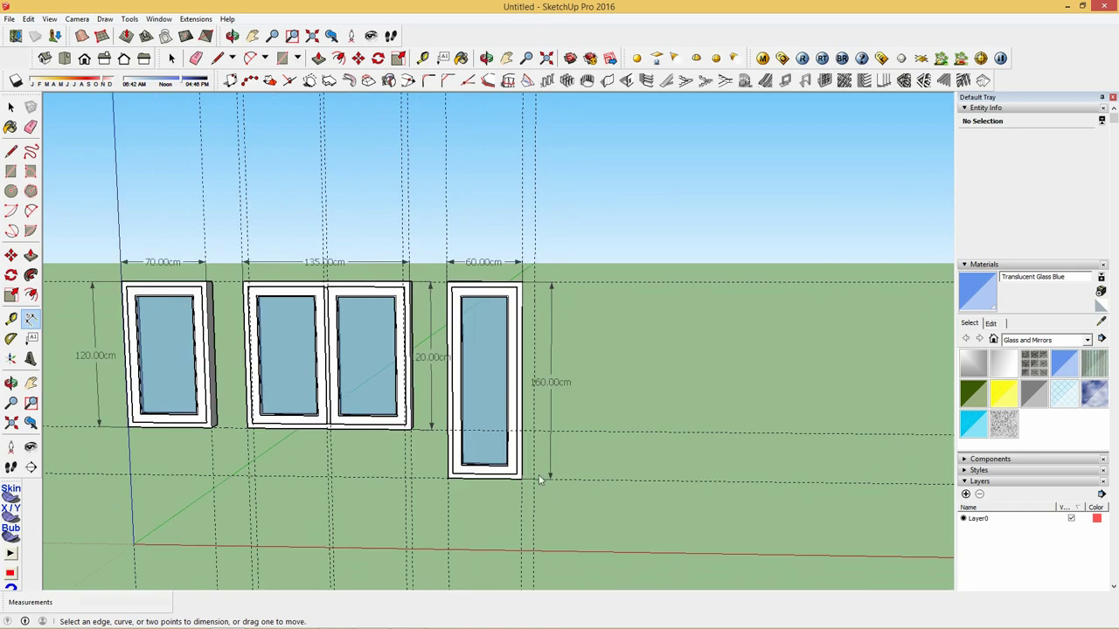
{"action": "scroll", "coordinate": [539, 475], "scroll_direction": "up", "scroll_amount": 1}
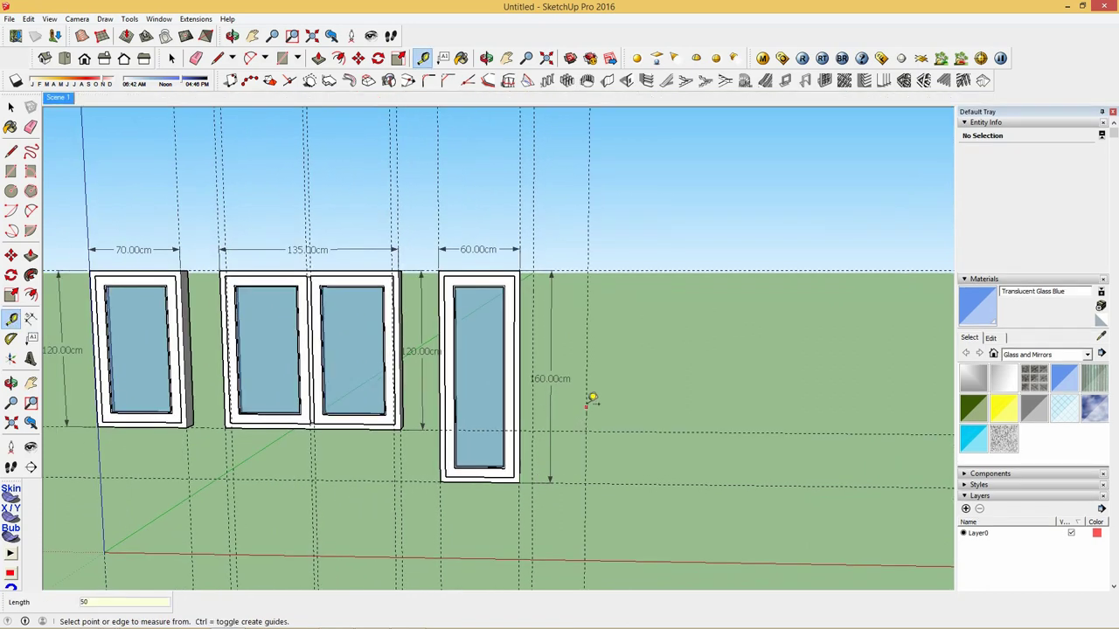
Step: Place a vertical guide 60 cm right of the existing guide and a horizontal guide 180 cm below the top
{"action": "left_click", "coordinate": [586, 403]}
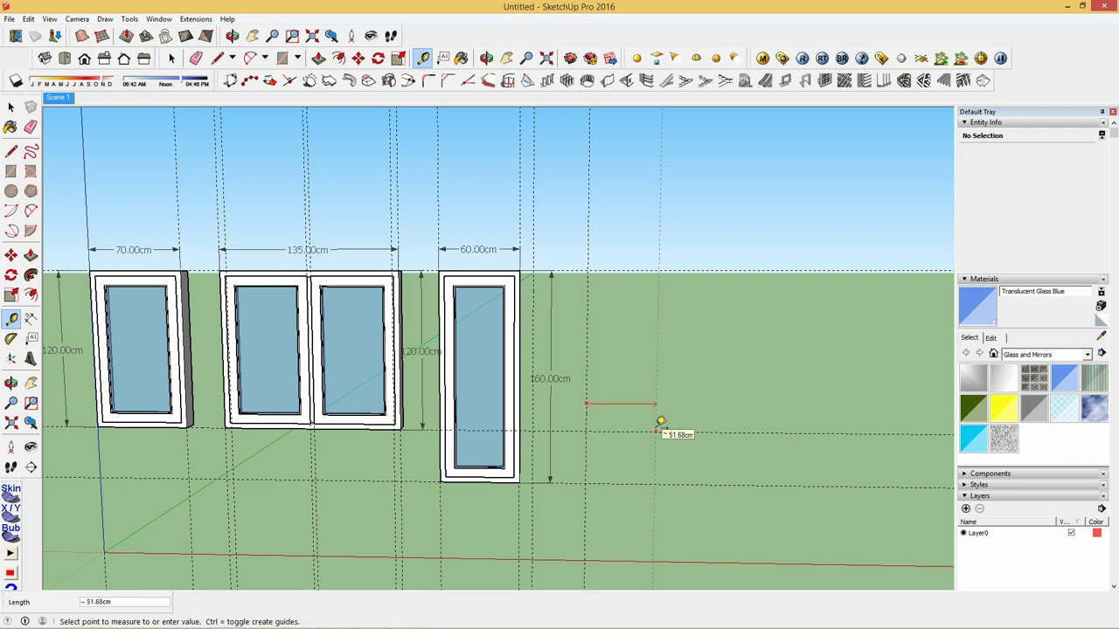
{"action": "type", "text": "0"}
{"action": "key", "text": "Return"}
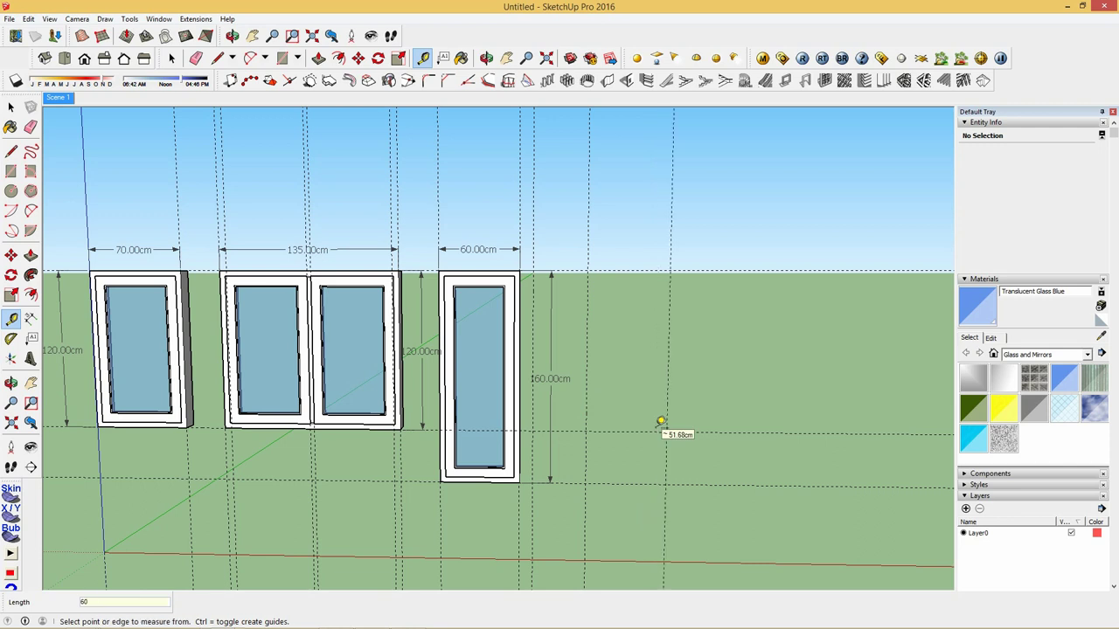
{"action": "left_click", "coordinate": [638, 270]}
{"action": "type", "text": "180"}
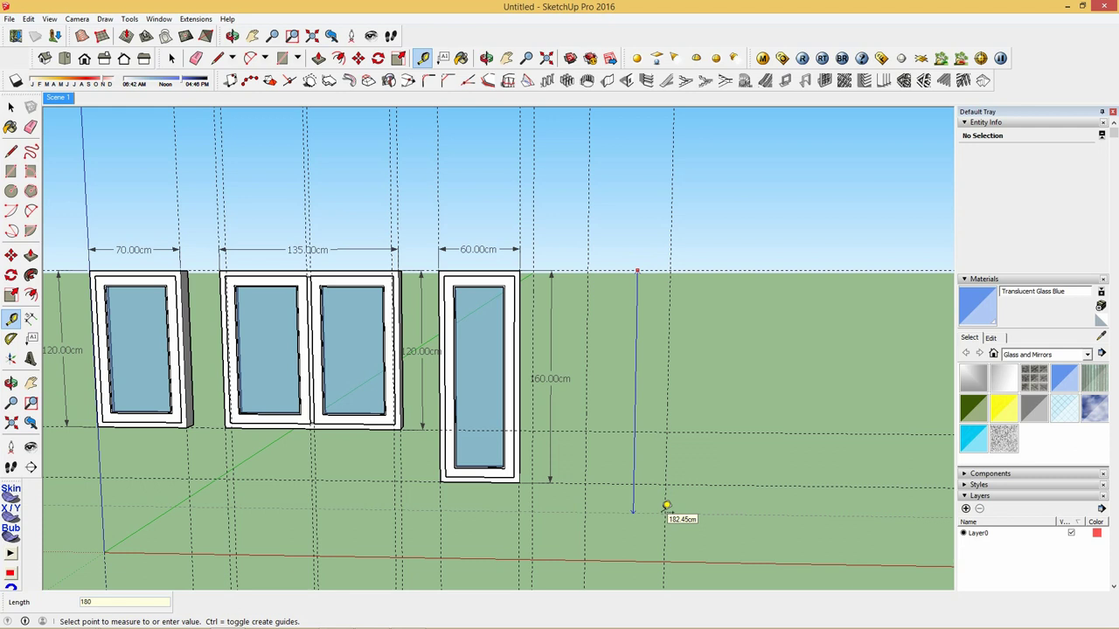
{"action": "key", "text": "Return"}
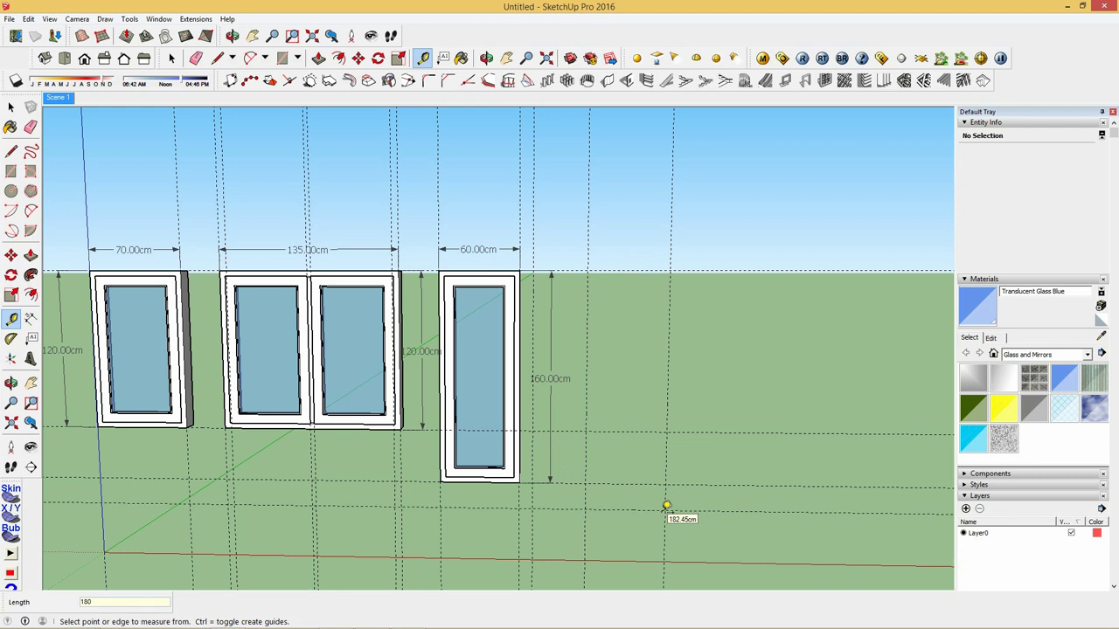
Step: Draw a 60 × 180 cm rectangle between the new guides and extrude it 12 cm deep
{"action": "left_click", "coordinate": [282, 58]}
{"action": "left_click", "coordinate": [588, 271]}
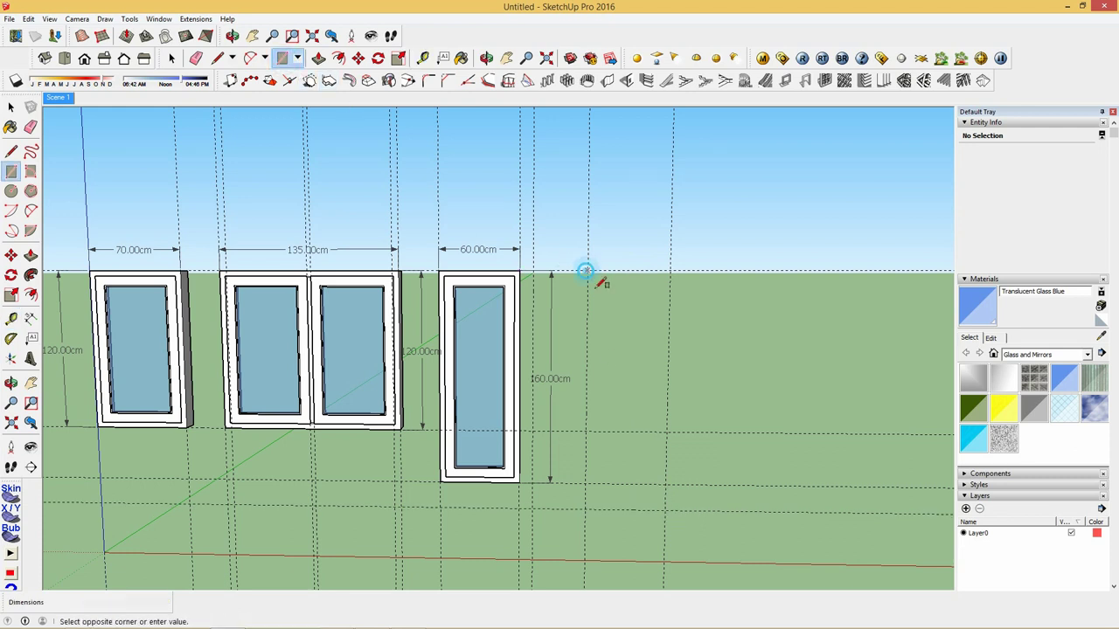
{"action": "left_click", "coordinate": [665, 508]}
{"action": "left_click", "coordinate": [319, 58]}
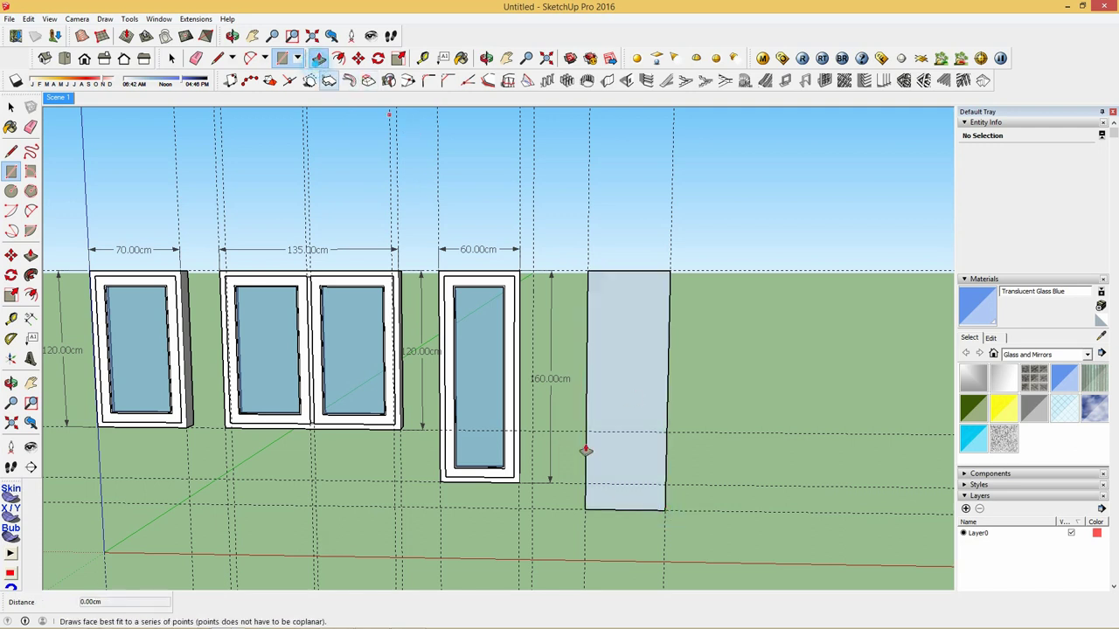
{"action": "left_click", "coordinate": [597, 459]}
{"action": "left_click", "coordinate": [597, 450]}
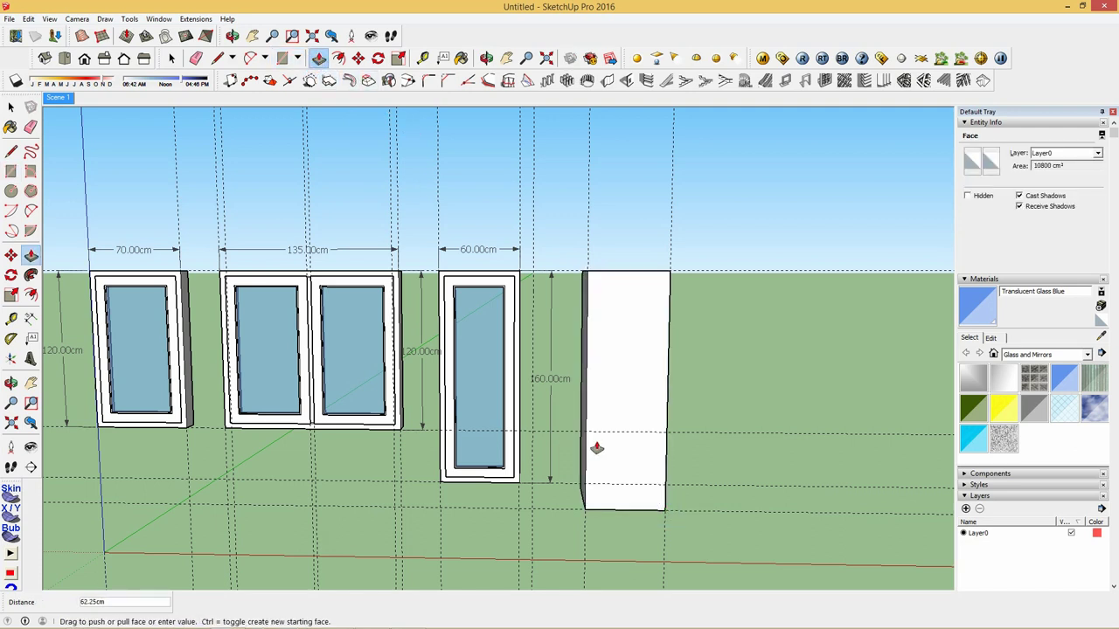
{"action": "type", "text": "12"}
{"action": "key", "text": "Return"}
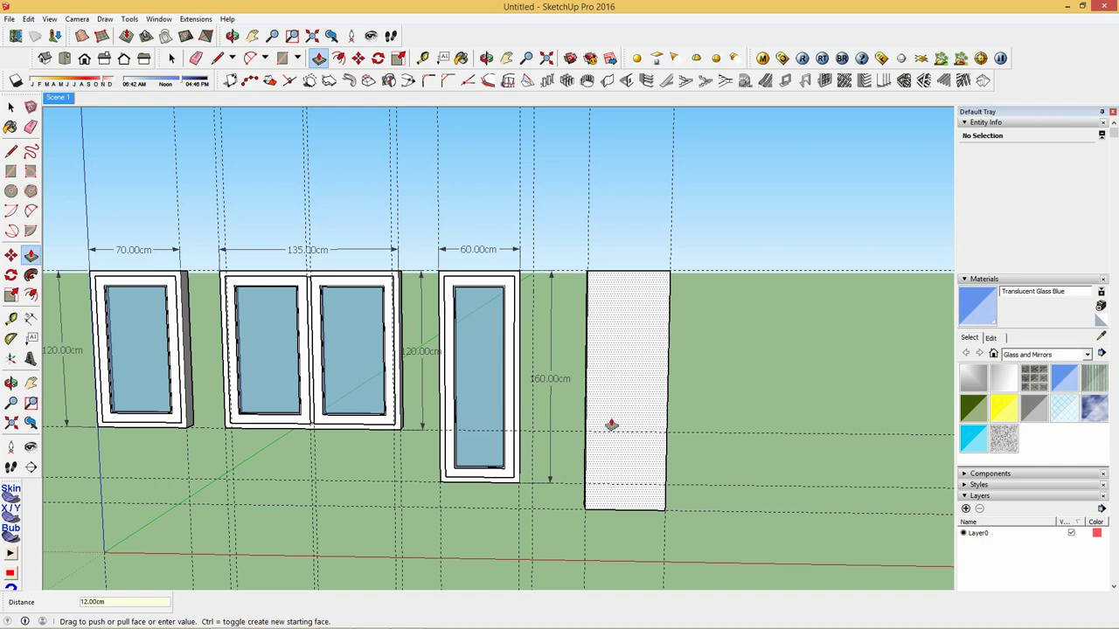
{"action": "scroll", "coordinate": [610, 425], "scroll_direction": "up", "scroll_amount": 2}
Step: Offset the slab's front face inward 5 cm, then another 4 cm
{"action": "key", "text": "f"}
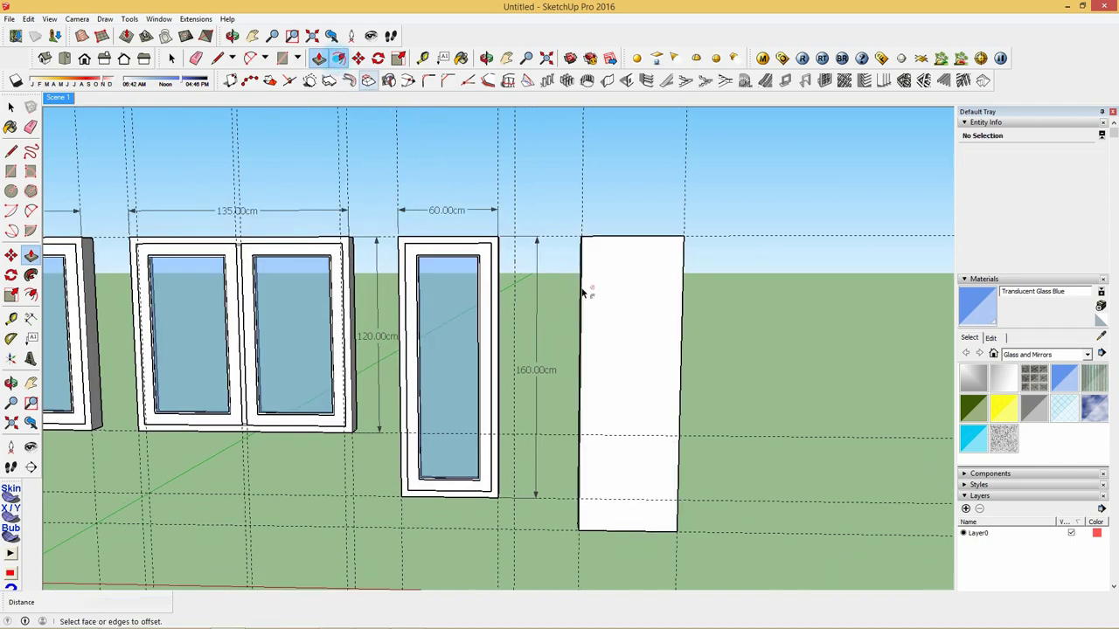
{"action": "left_click", "coordinate": [591, 332]}
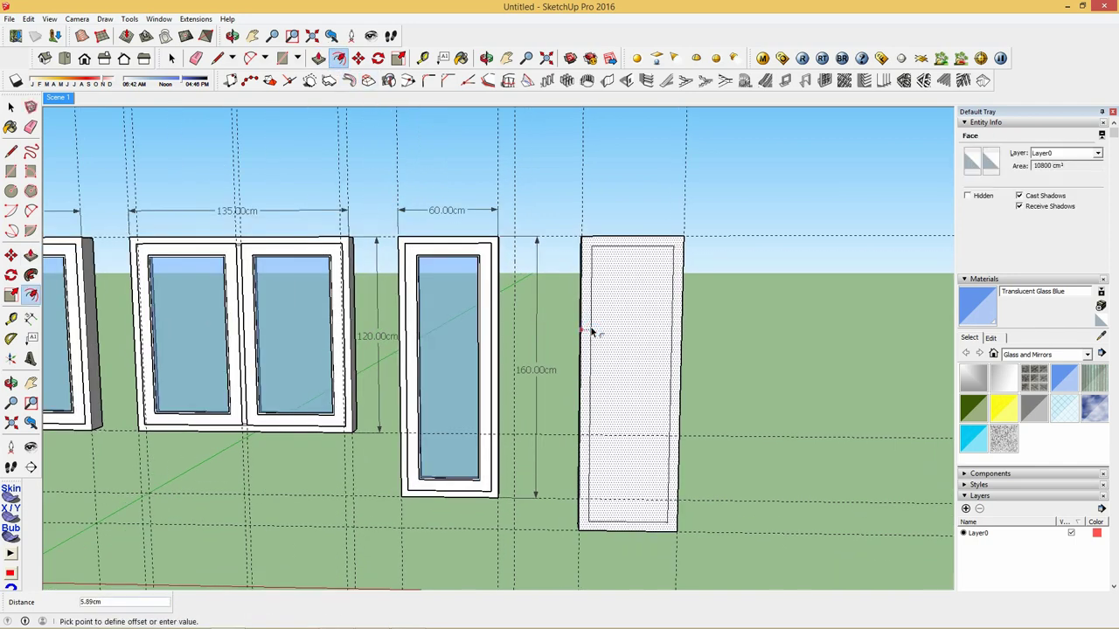
{"action": "type", "text": "5"}
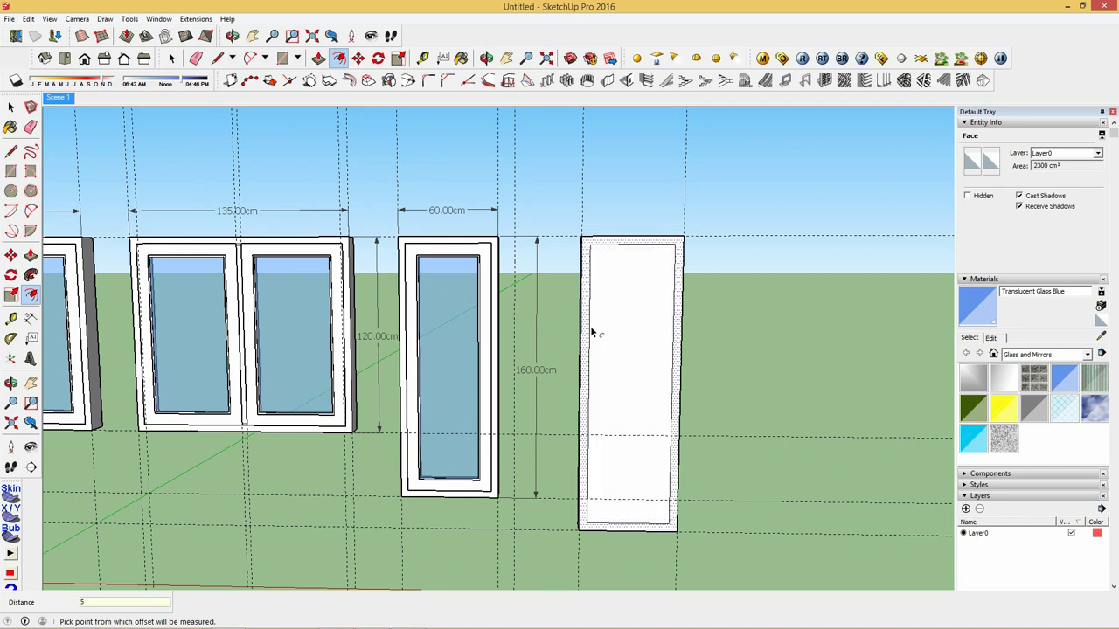
{"action": "scroll", "coordinate": [591, 332], "scroll_direction": "up", "scroll_amount": 1}
{"action": "left_click", "coordinate": [587, 334]}
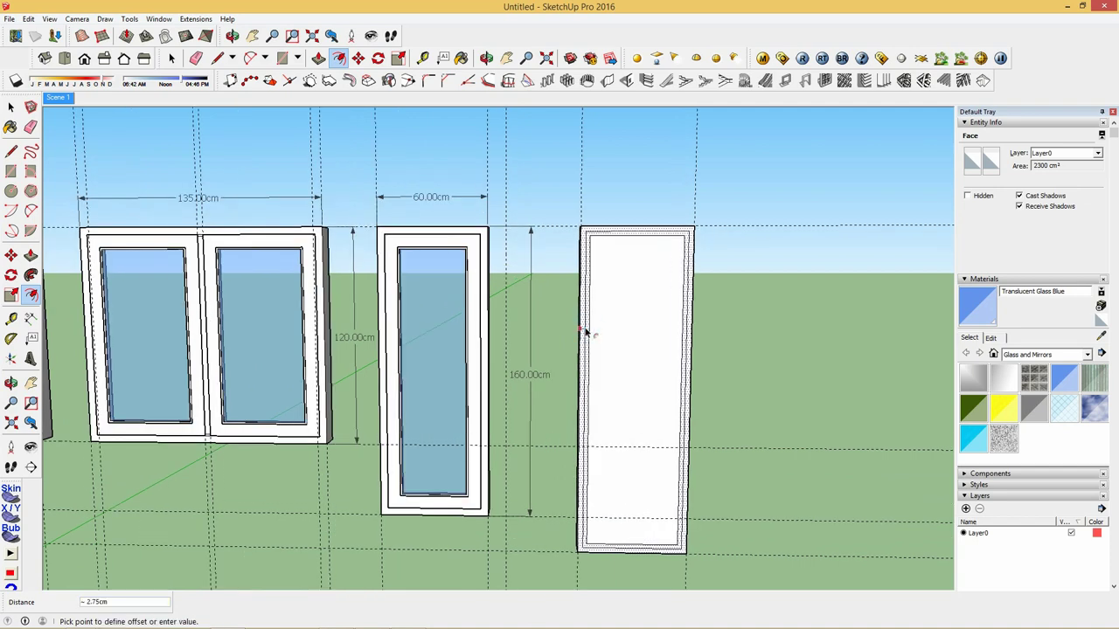
{"action": "key", "text": "Return"}
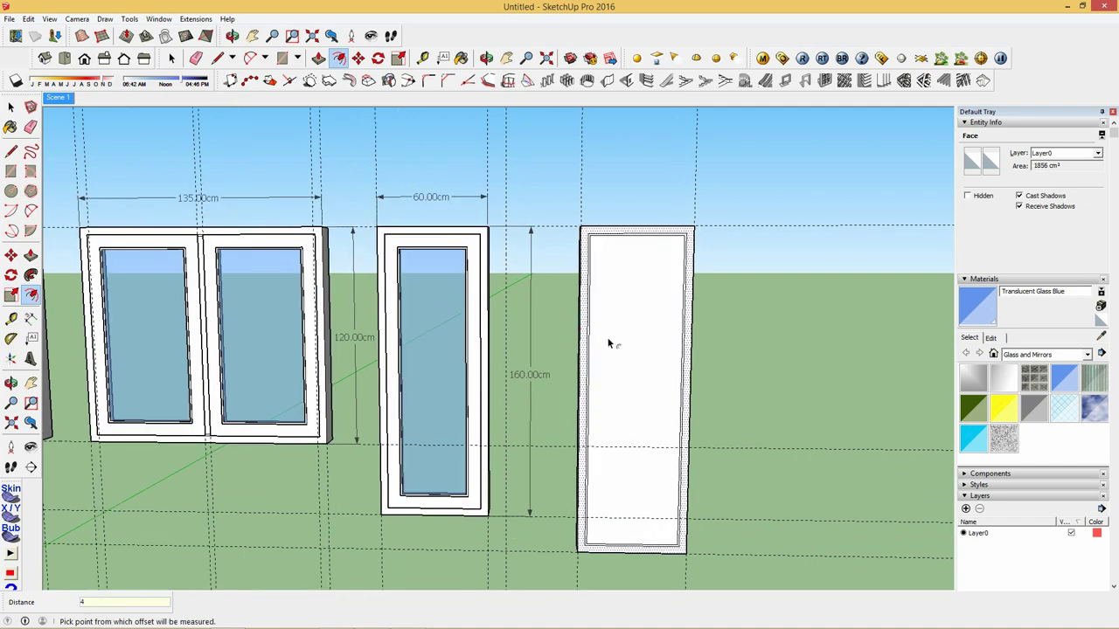
{"action": "middle_click_drag", "start_coordinate": [609, 344], "coordinate": [579, 319]}
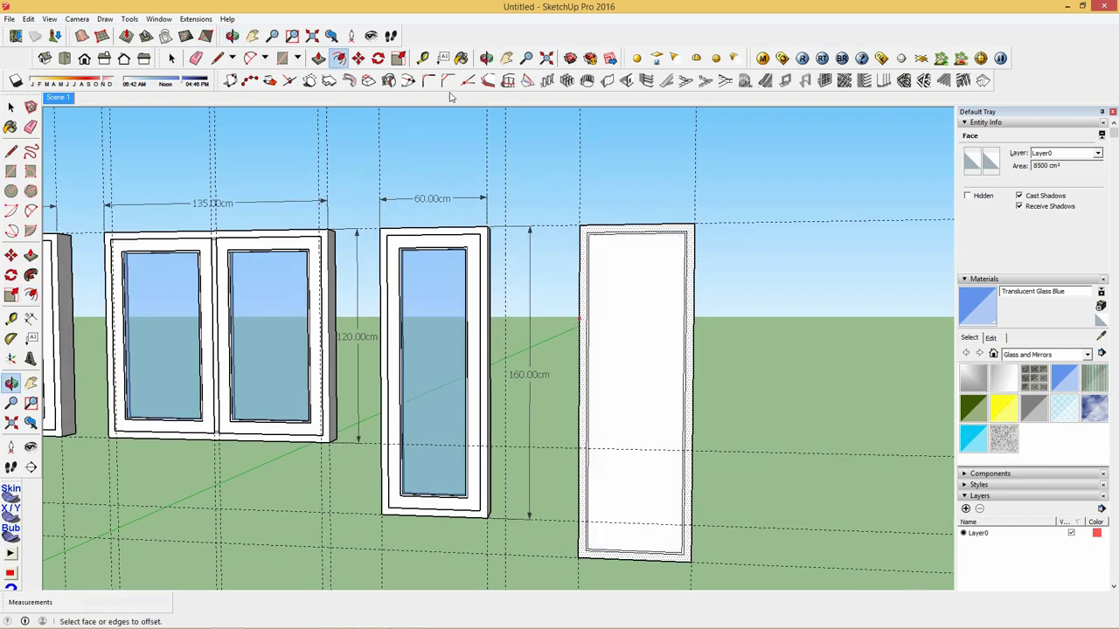
{"action": "left_click", "coordinate": [423, 57]}
Step: Add guides 40 cm and 45 cm above the bottom and draw a 5 × 52 cm rail between them
{"action": "left_click", "coordinate": [645, 548]}
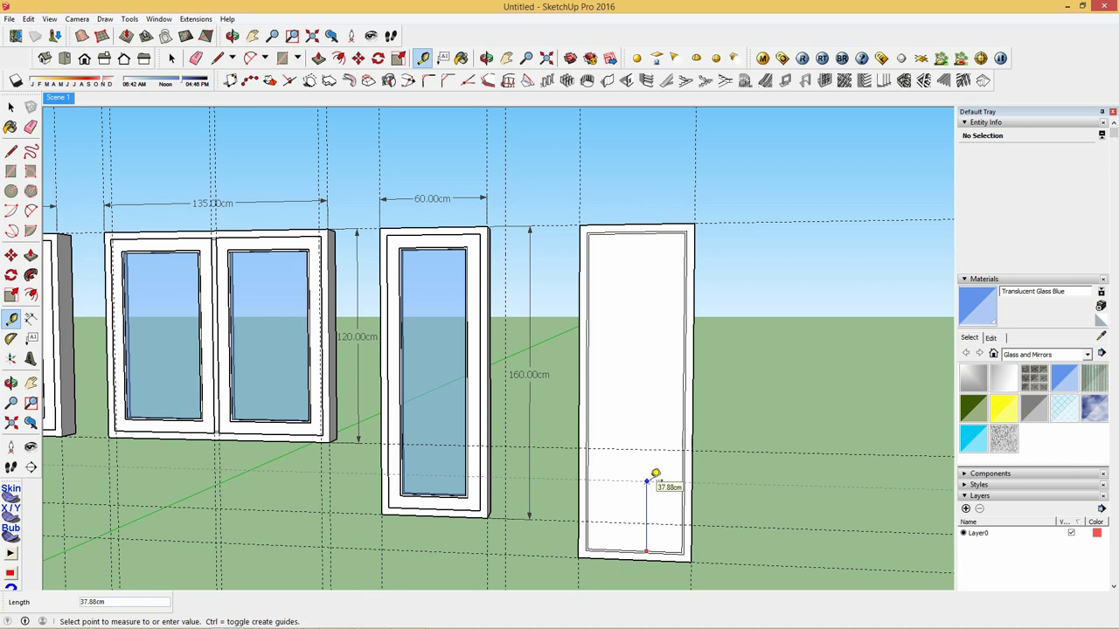
{"action": "key", "text": "Return"}
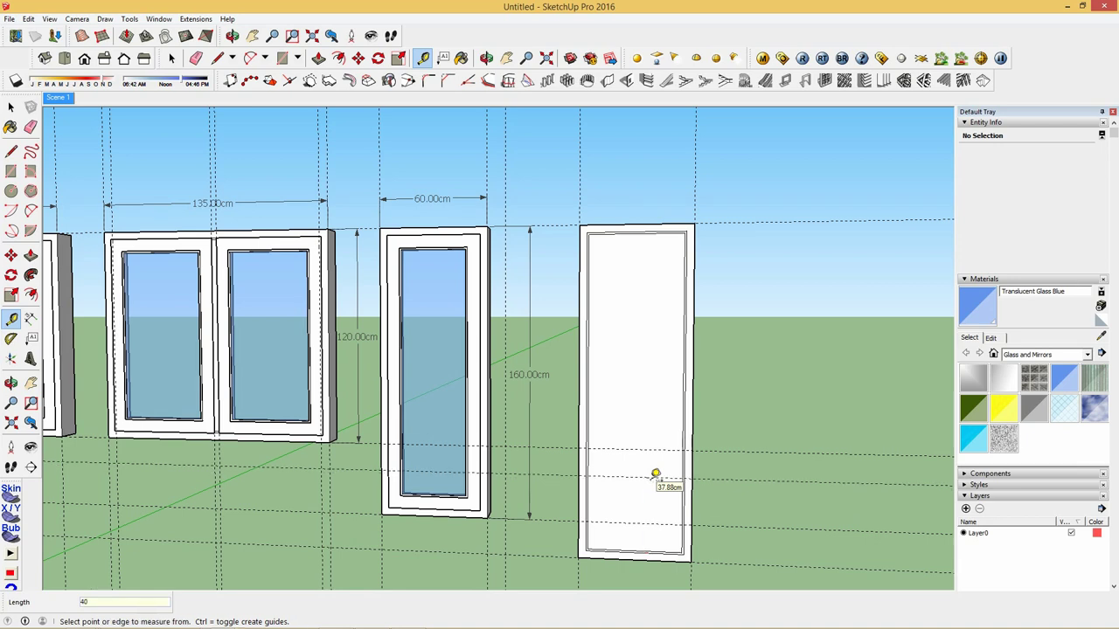
{"action": "scroll", "coordinate": [655, 474], "scroll_direction": "up", "scroll_amount": 3}
{"action": "left_click", "coordinate": [649, 470]}
{"action": "type", "text": "5"}
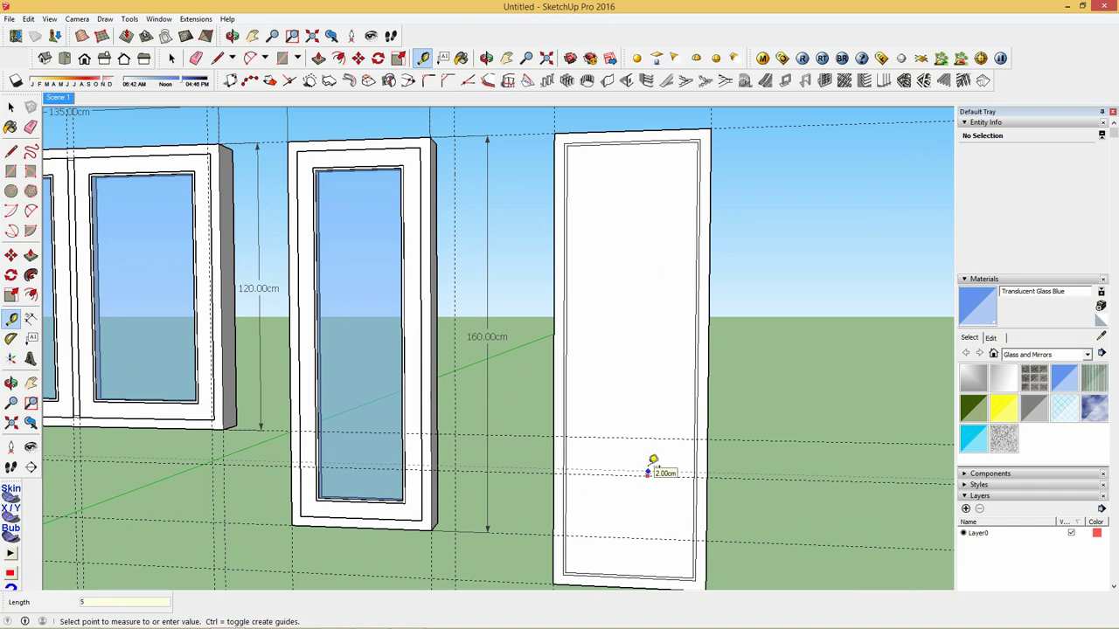
{"action": "key", "text": "Return"}
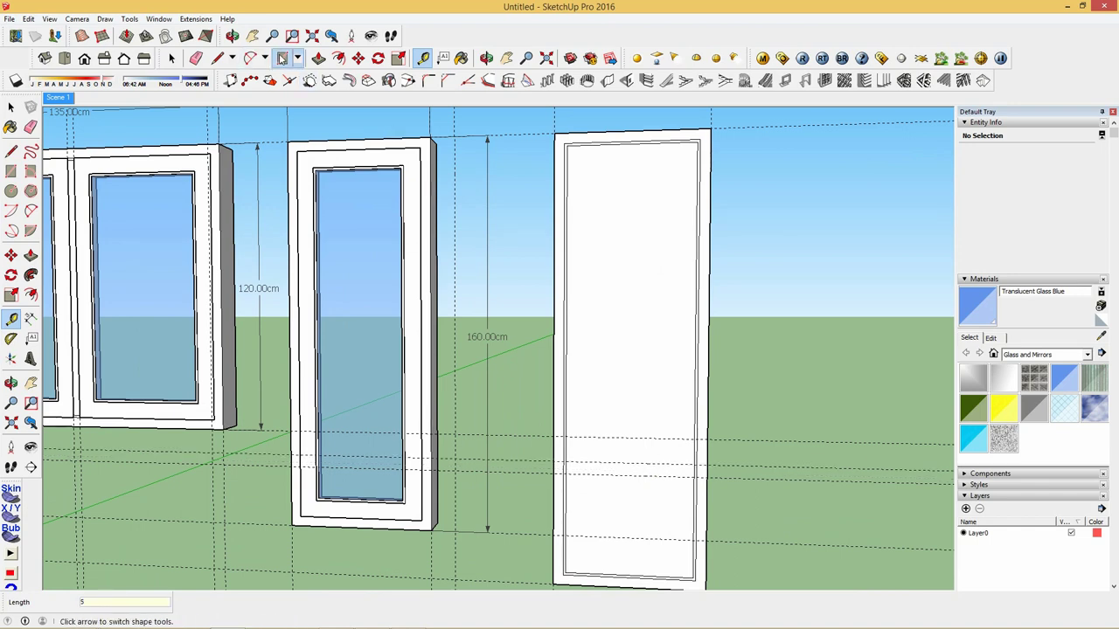
{"action": "left_click", "coordinate": [281, 58]}
{"action": "scroll", "coordinate": [603, 437], "scroll_direction": "up", "scroll_amount": 2}
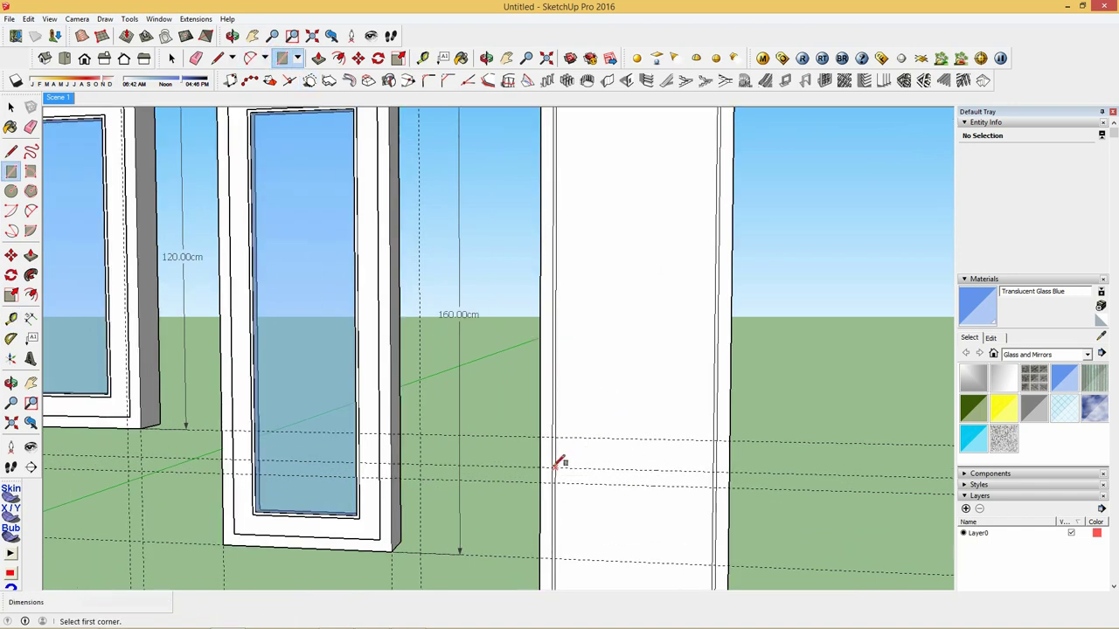
{"action": "left_click", "coordinate": [553, 467]}
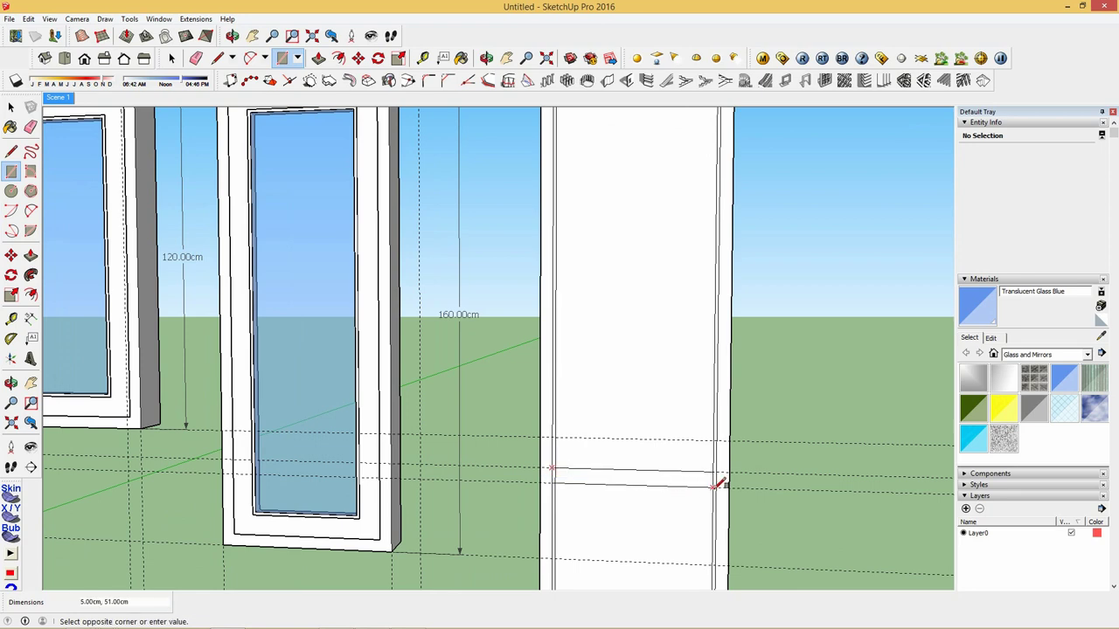
{"action": "left_click", "coordinate": [717, 482]}
Step: Add a guide 1 cm from the rail and draw a 52 × 1 cm strip across the panel
{"action": "left_click", "coordinate": [423, 58]}
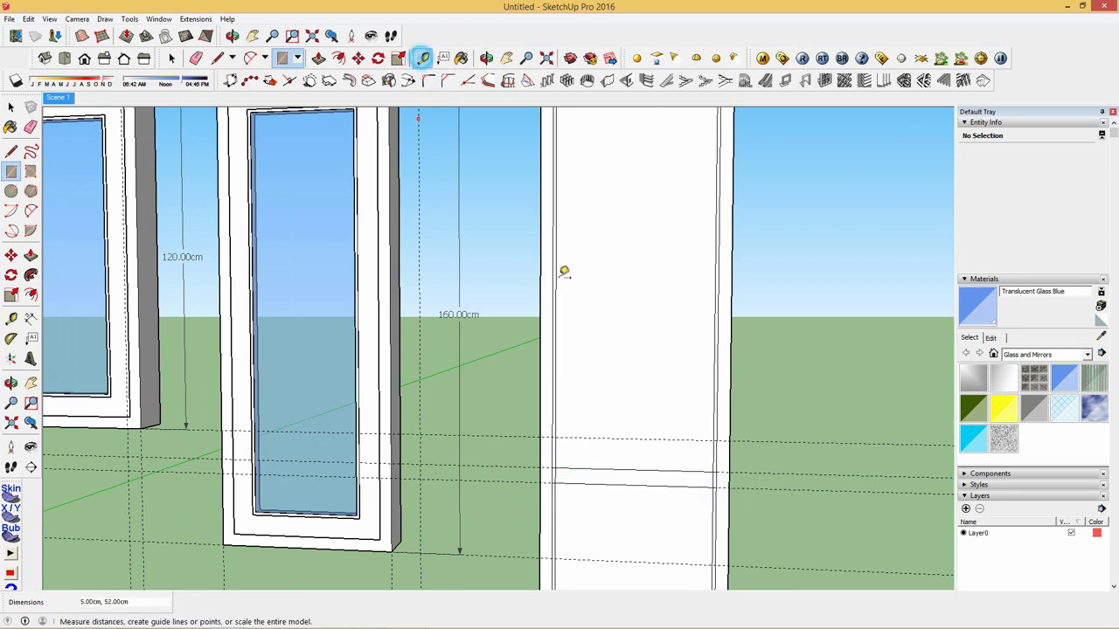
{"action": "scroll", "coordinate": [652, 492], "scroll_direction": "up", "scroll_amount": 3}
{"action": "left_click", "coordinate": [667, 457]}
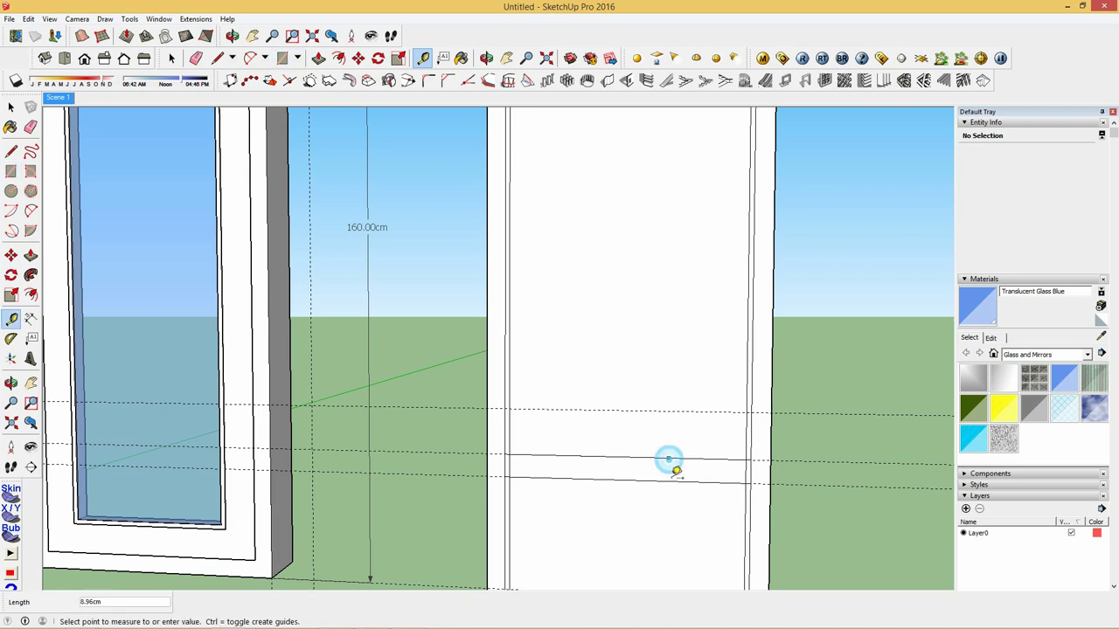
{"action": "type", "text": "1"}
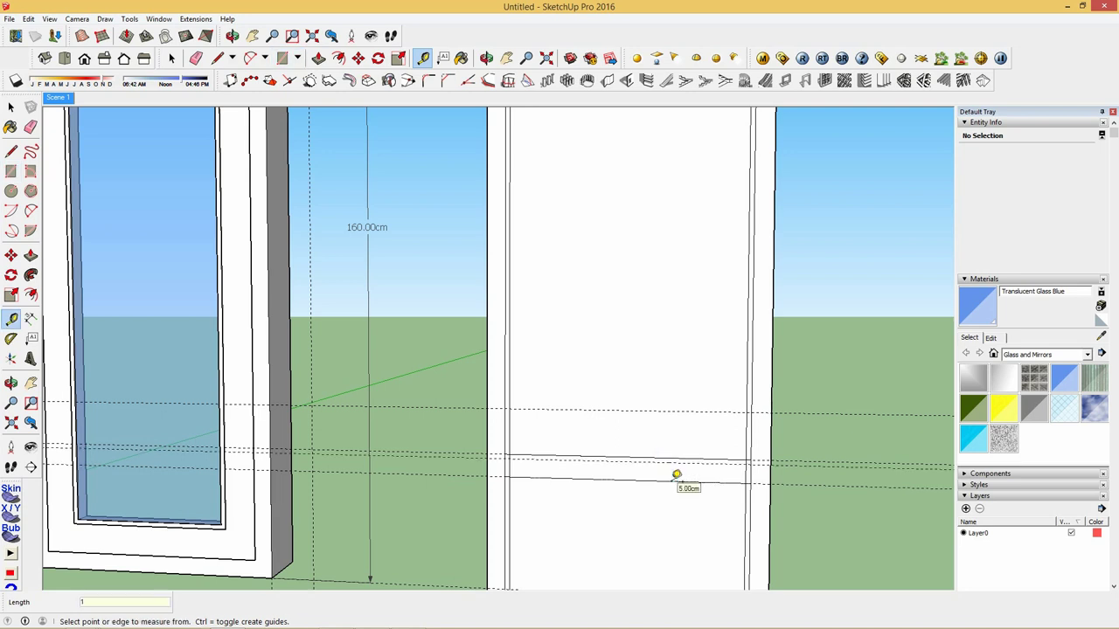
{"action": "left_click", "coordinate": [282, 58]}
{"action": "scroll", "coordinate": [516, 447], "scroll_direction": "up", "scroll_amount": 2}
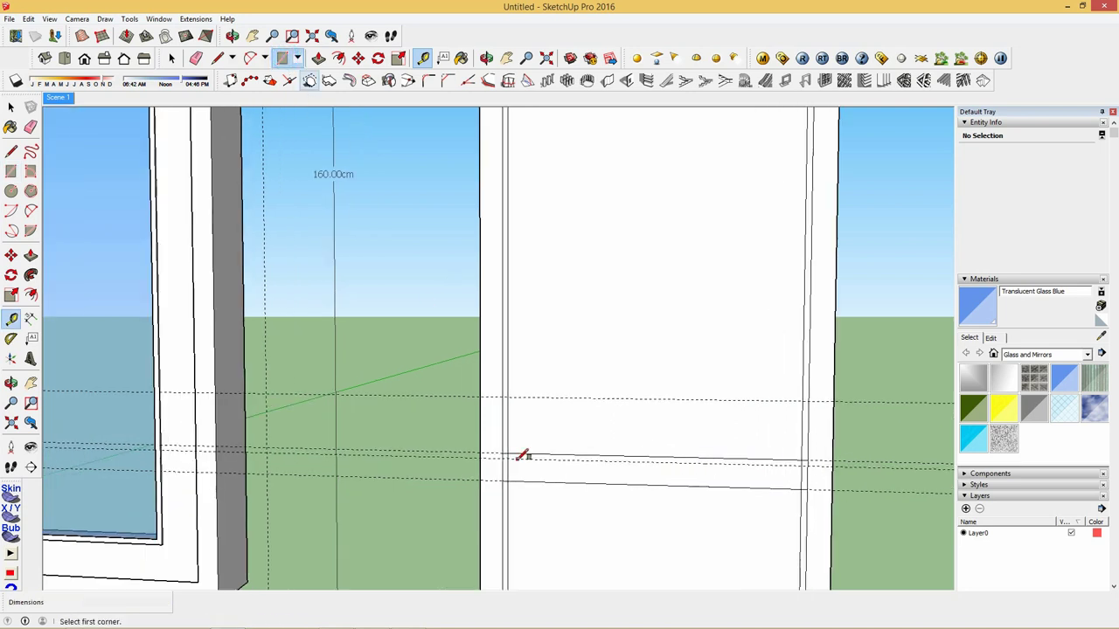
{"action": "left_click", "coordinate": [501, 453]}
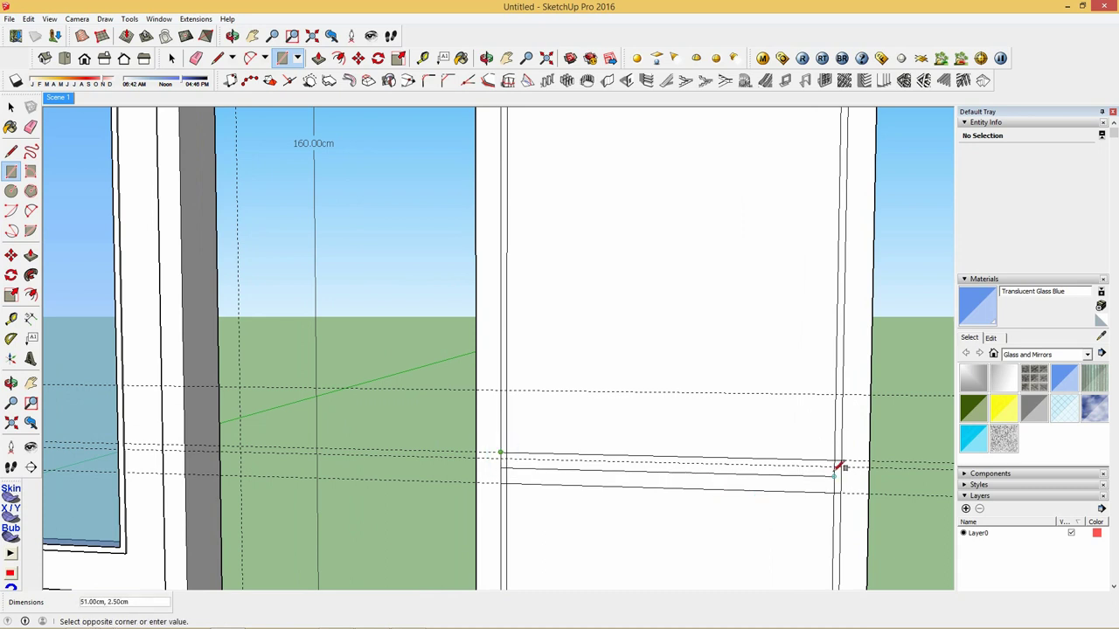
{"action": "left_click", "coordinate": [839, 464]}
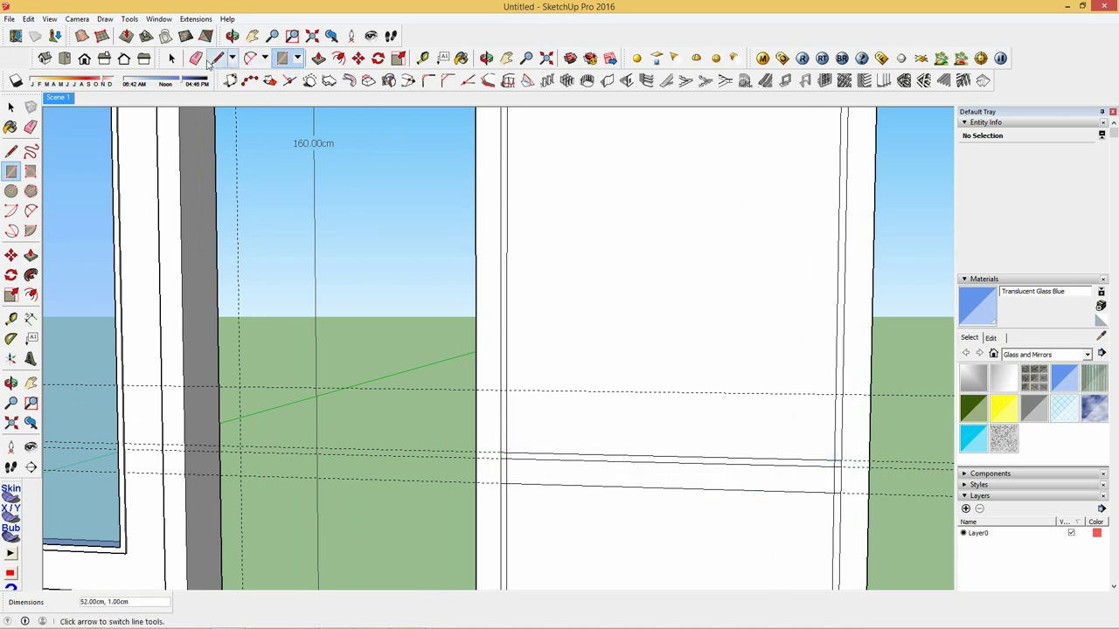
{"action": "left_click", "coordinate": [197, 58]}
{"action": "scroll", "coordinate": [499, 431], "scroll_direction": "up", "scroll_amount": 2}
{"action": "scroll", "coordinate": [509, 454], "scroll_direction": "up", "scroll_amount": 2}
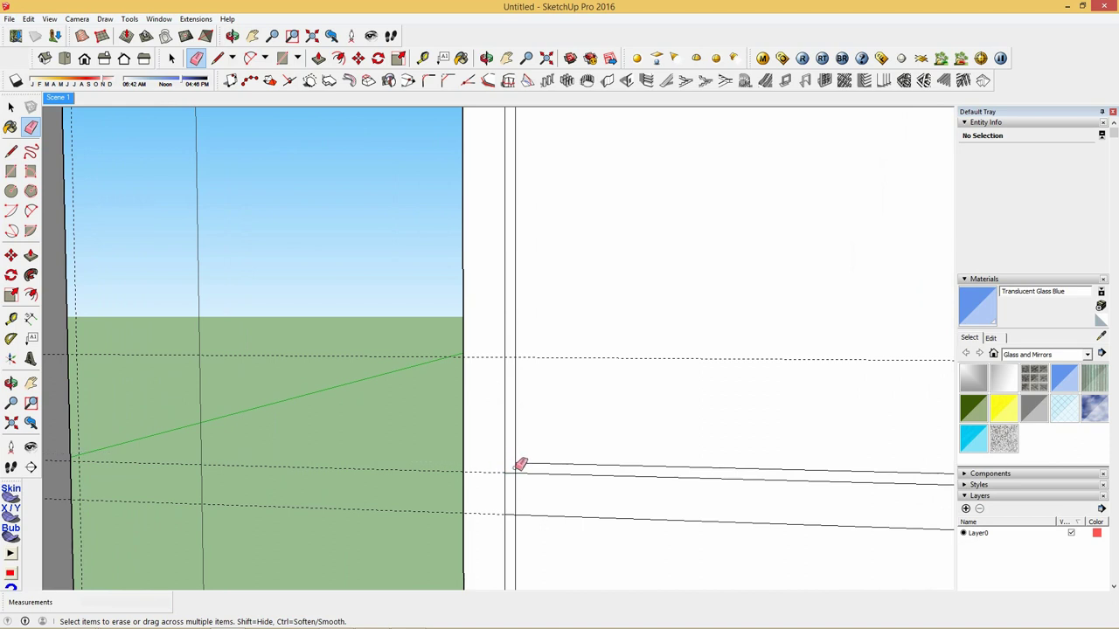
Step: Erase the three stray short edges at the rail's inner lower-right corner
{"action": "scroll", "coordinate": [447, 460], "scroll_direction": "down", "scroll_amount": 1}
{"action": "scroll", "coordinate": [498, 462], "scroll_direction": "down", "scroll_amount": 1}
{"action": "scroll", "coordinate": [748, 468], "scroll_direction": "up", "scroll_amount": 2}
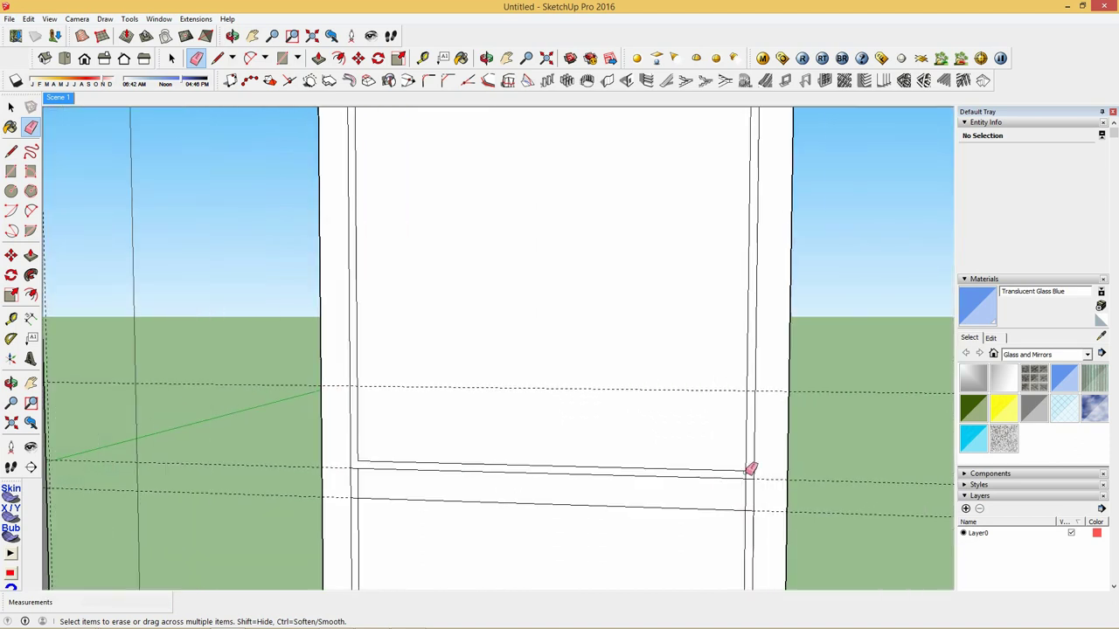
{"action": "scroll", "coordinate": [751, 470], "scroll_direction": "up", "scroll_amount": 1}
{"action": "left_click", "coordinate": [750, 469]}
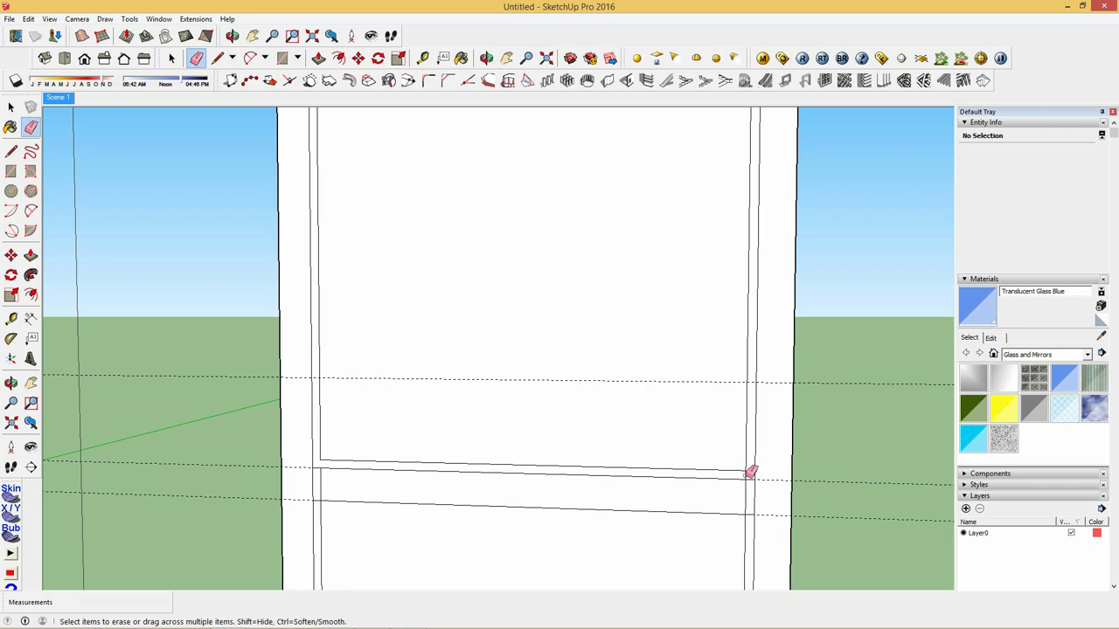
{"action": "left_click", "coordinate": [749, 471]}
{"action": "left_click", "coordinate": [749, 524]}
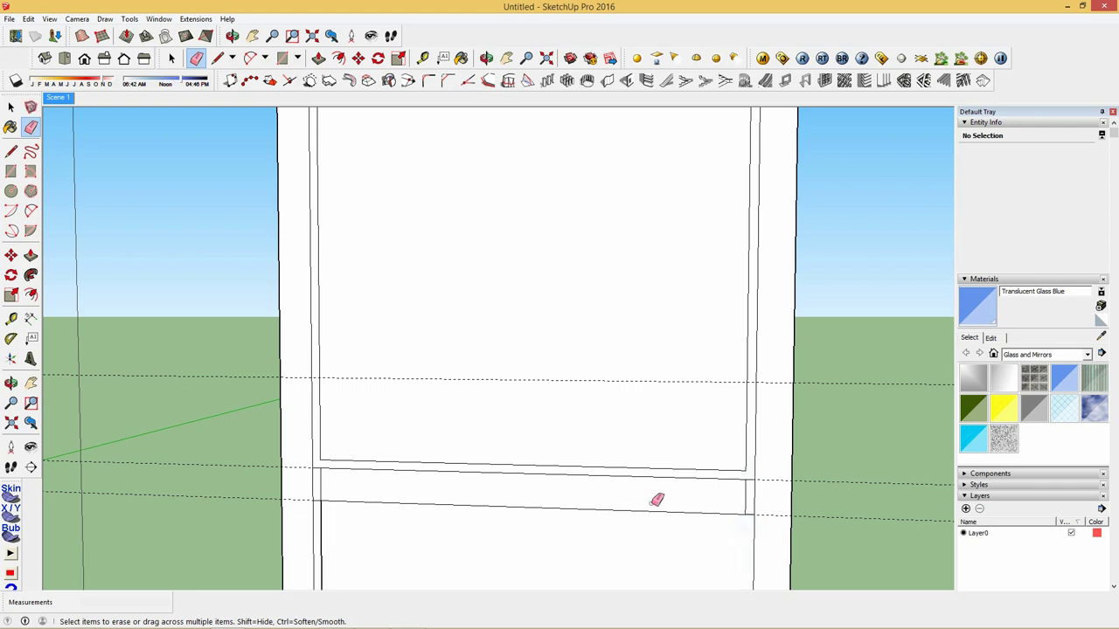
{"action": "scroll", "coordinate": [569, 439], "scroll_direction": "down", "scroll_amount": 1}
{"action": "scroll", "coordinate": [460, 491], "scroll_direction": "down", "scroll_amount": 1}
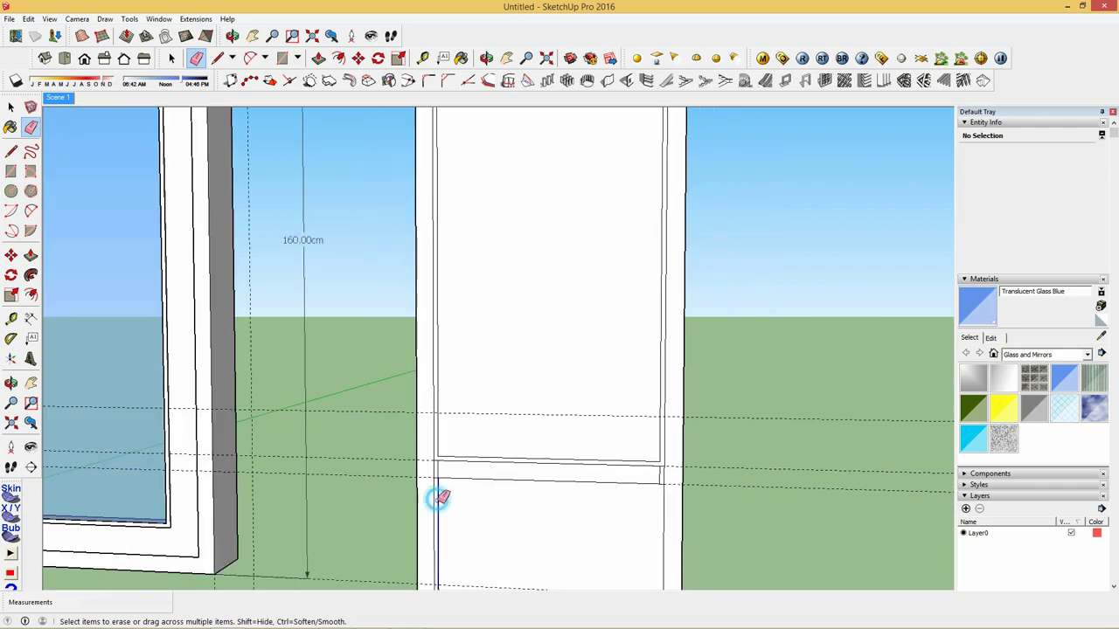
{"action": "scroll", "coordinate": [472, 492], "scroll_direction": "down", "scroll_amount": 2}
{"action": "scroll", "coordinate": [490, 489], "scroll_direction": "down", "scroll_amount": 1}
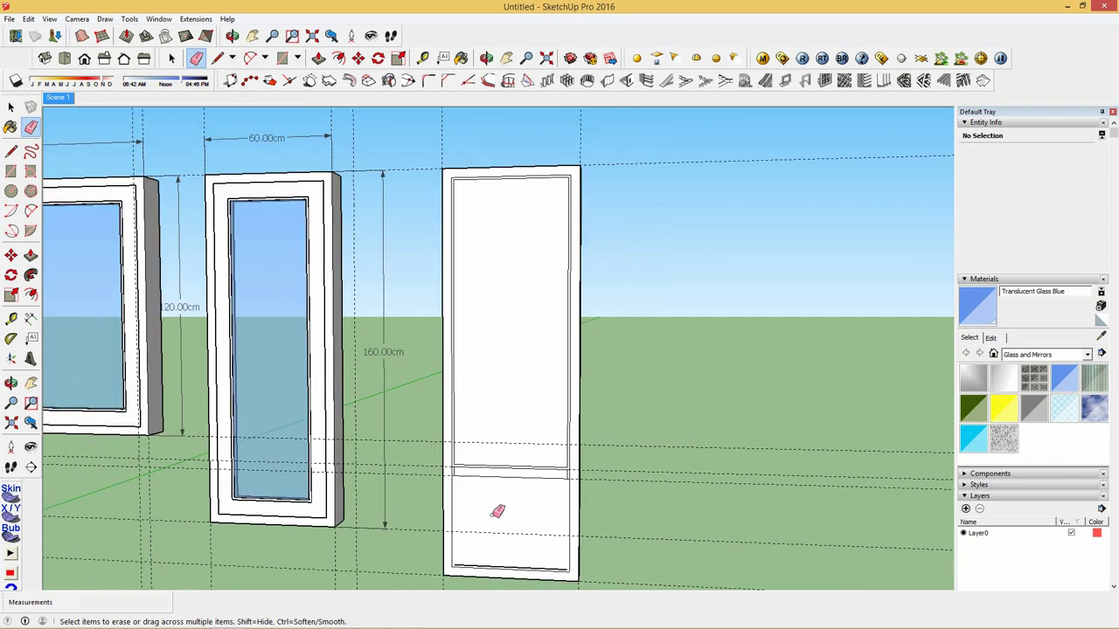
{"action": "scroll", "coordinate": [516, 545], "scroll_direction": "up", "scroll_amount": 1}
{"action": "scroll", "coordinate": [516, 566], "scroll_direction": "up", "scroll_amount": 1}
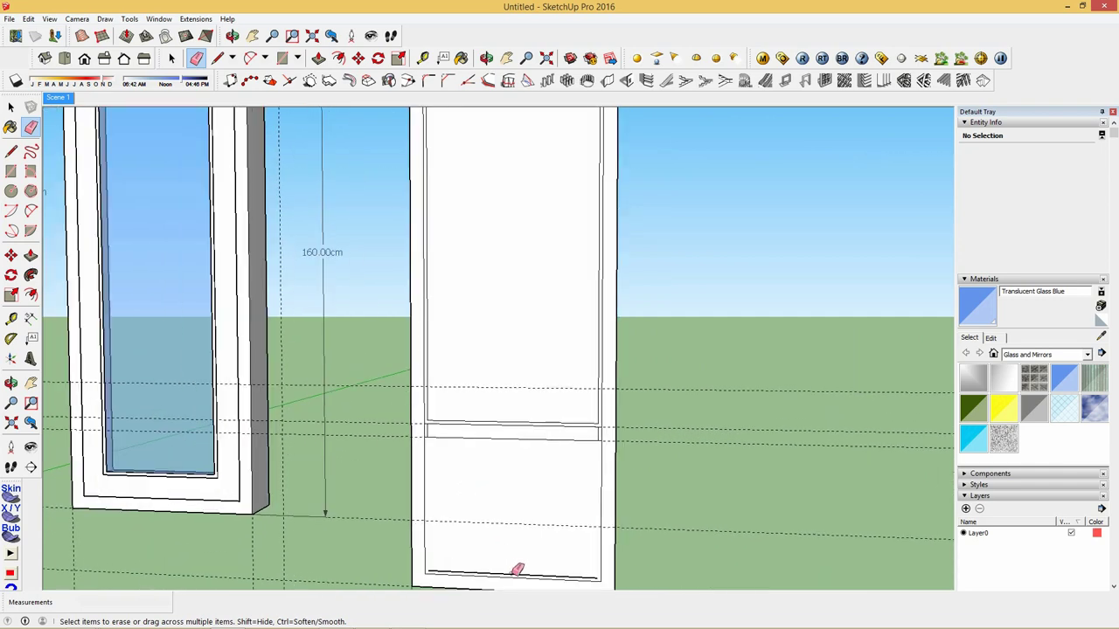
{"action": "scroll", "coordinate": [531, 533], "scroll_direction": "down", "scroll_amount": 1}
{"action": "scroll", "coordinate": [472, 439], "scroll_direction": "up", "scroll_amount": 1}
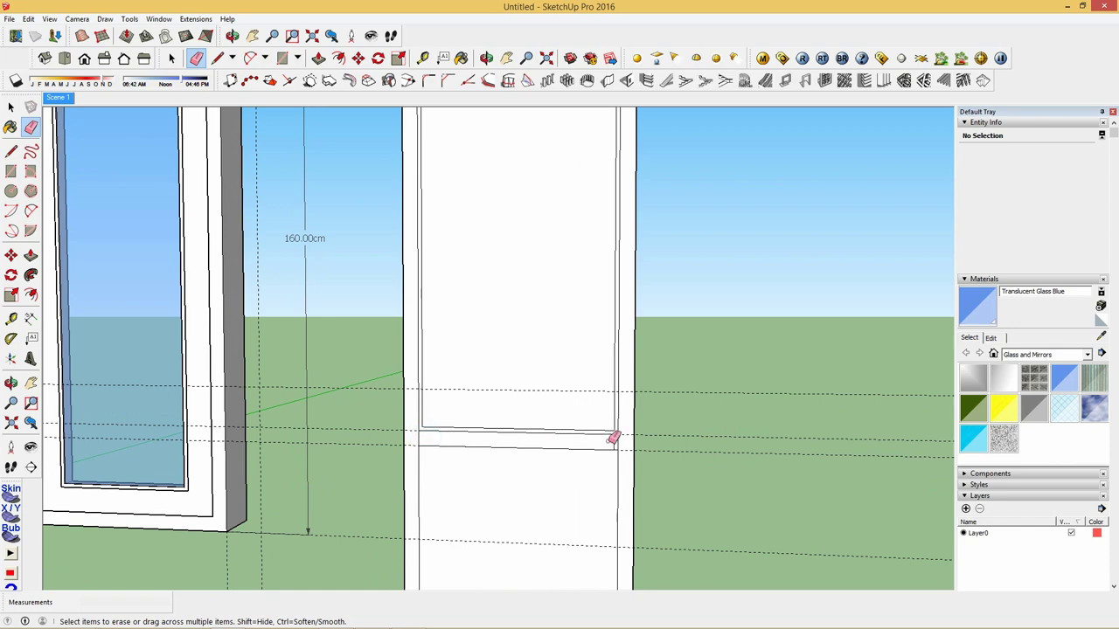
{"action": "scroll", "coordinate": [554, 462], "scroll_direction": "down", "scroll_amount": 1}
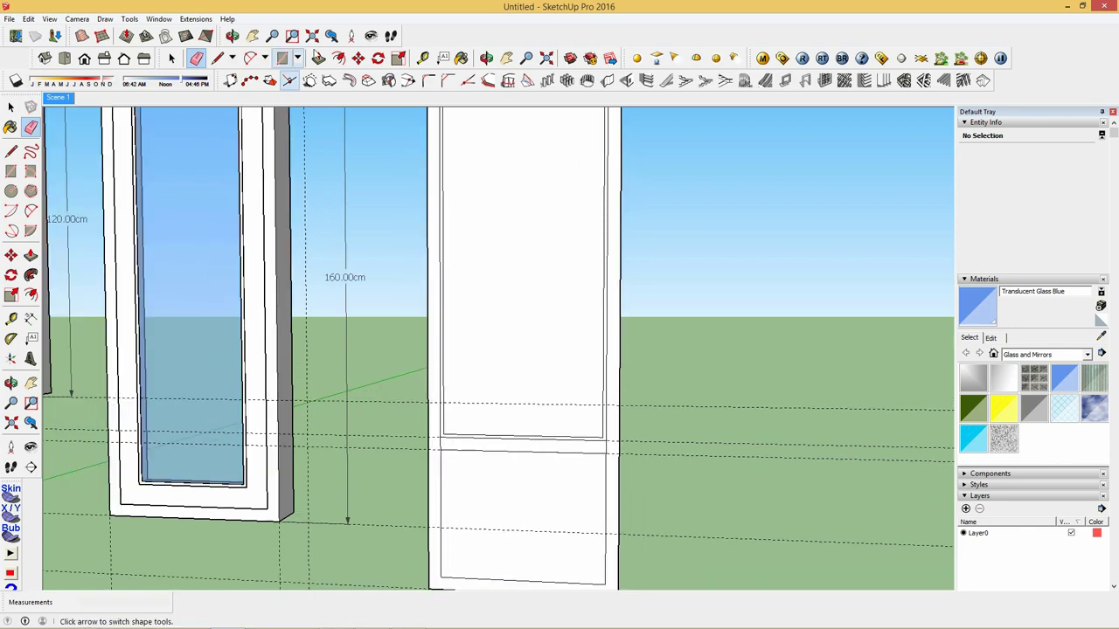
Step: Push the door's upper panel face 12 cm through into an opening
{"action": "left_click", "coordinate": [319, 58]}
{"action": "scroll", "coordinate": [544, 536], "scroll_direction": "down", "scroll_amount": 1}
{"action": "scroll", "coordinate": [530, 457], "scroll_direction": "down", "scroll_amount": 1}
{"action": "mouse_move", "coordinate": [529, 457]}
{"action": "middle_mouse_down"}
{"action": "mouse_move", "coordinate": [507, 499]}
{"action": "mouse_move", "coordinate": [507, 529]}
{"action": "middle_mouse_up"}
{"action": "scroll", "coordinate": [512, 404], "scroll_direction": "up", "scroll_amount": 2}
{"action": "scroll", "coordinate": [507, 408], "scroll_direction": "up", "scroll_amount": 1}
{"action": "left_click", "coordinate": [507, 407]}
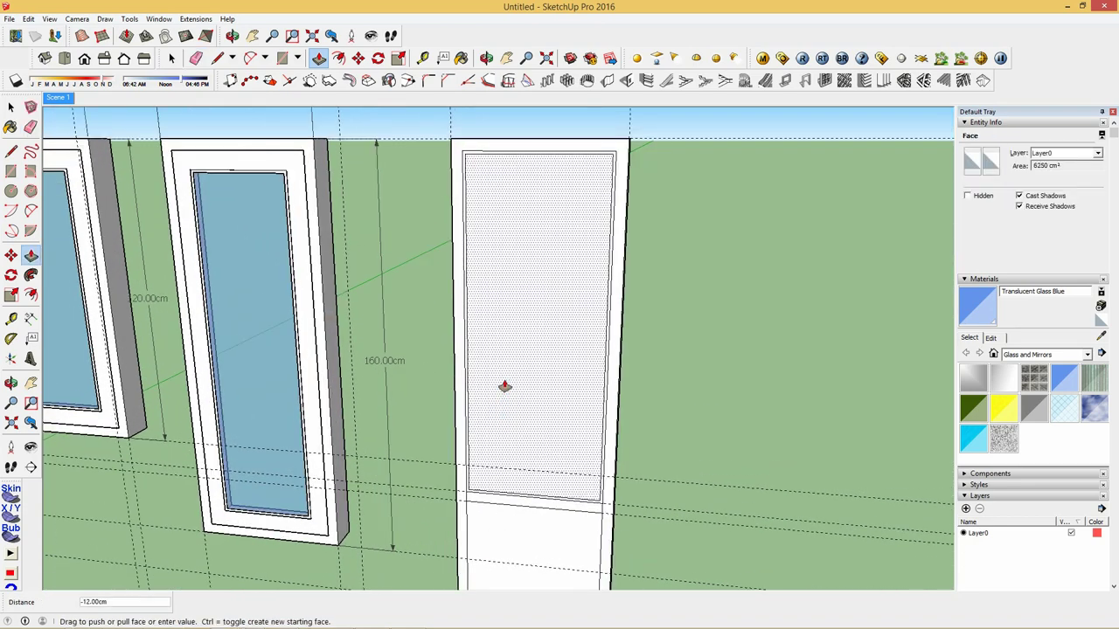
{"action": "left_click", "coordinate": [504, 383]}
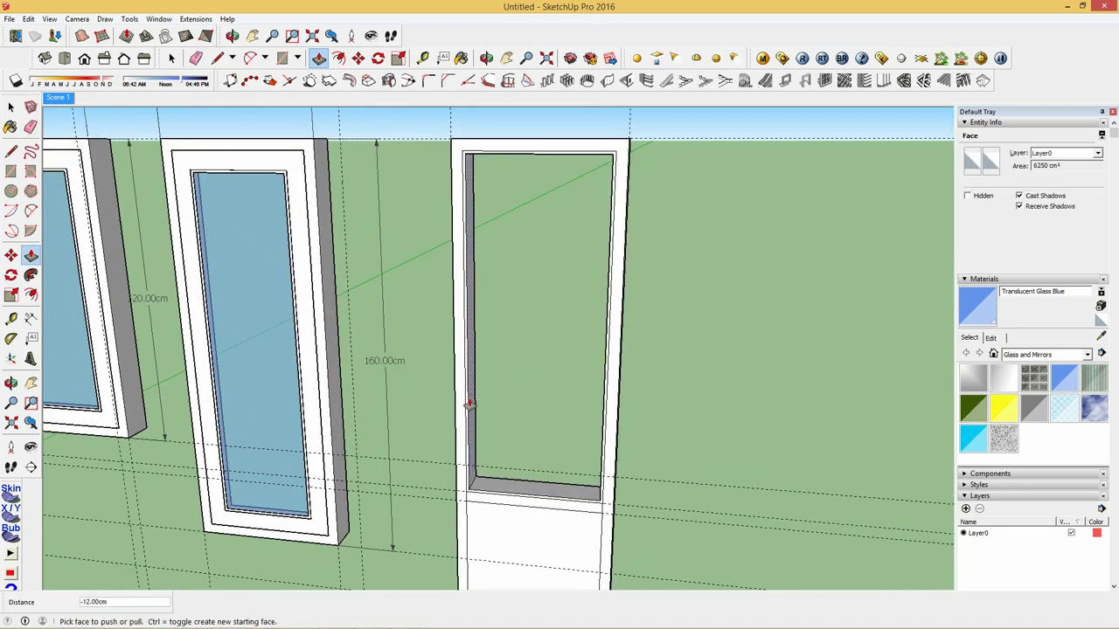
Step: Recess the upper opening's rim 3 cm and start pushing the lower face inward
{"action": "left_click", "coordinate": [467, 405]}
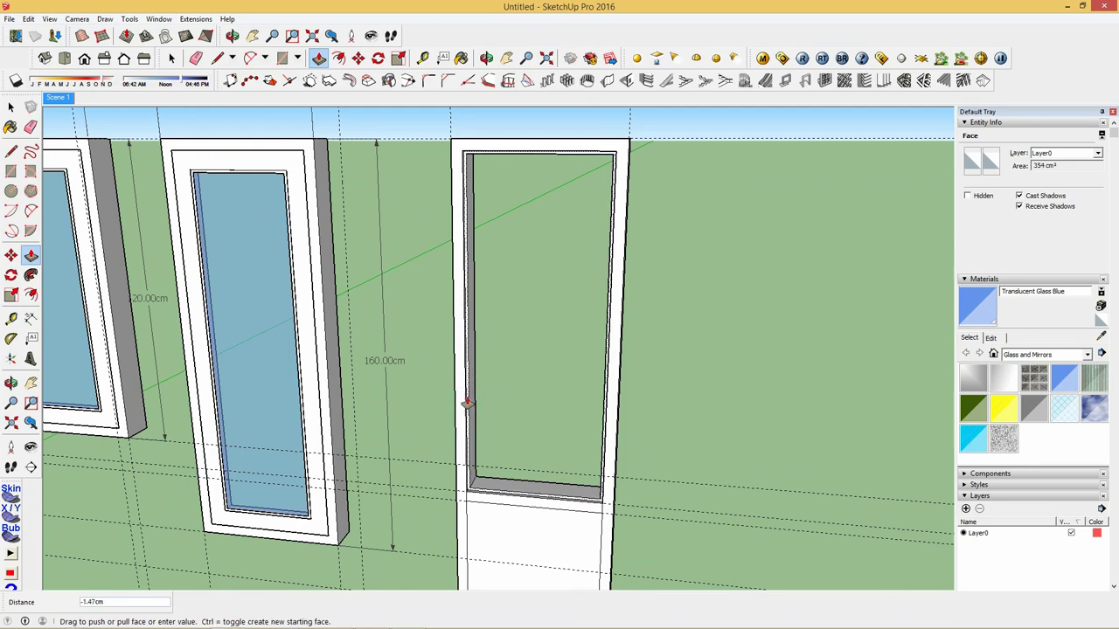
{"action": "type", "text": "3"}
{"action": "key", "text": "Return"}
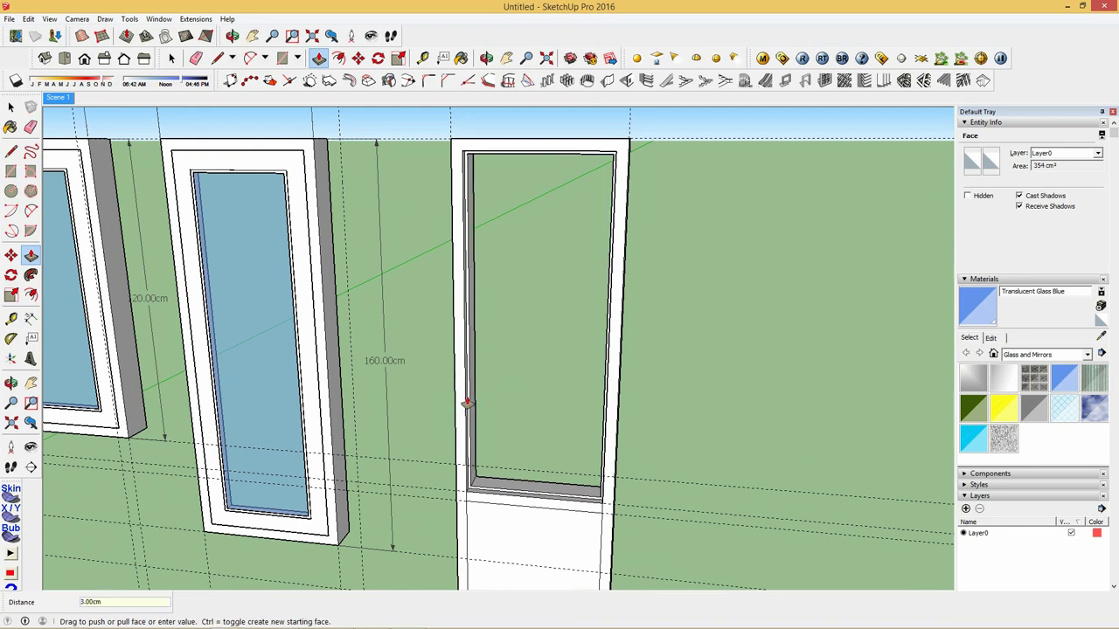
{"action": "scroll", "coordinate": [463, 397], "scroll_direction": "down", "scroll_amount": 1}
{"action": "left_click", "coordinate": [470, 505]}
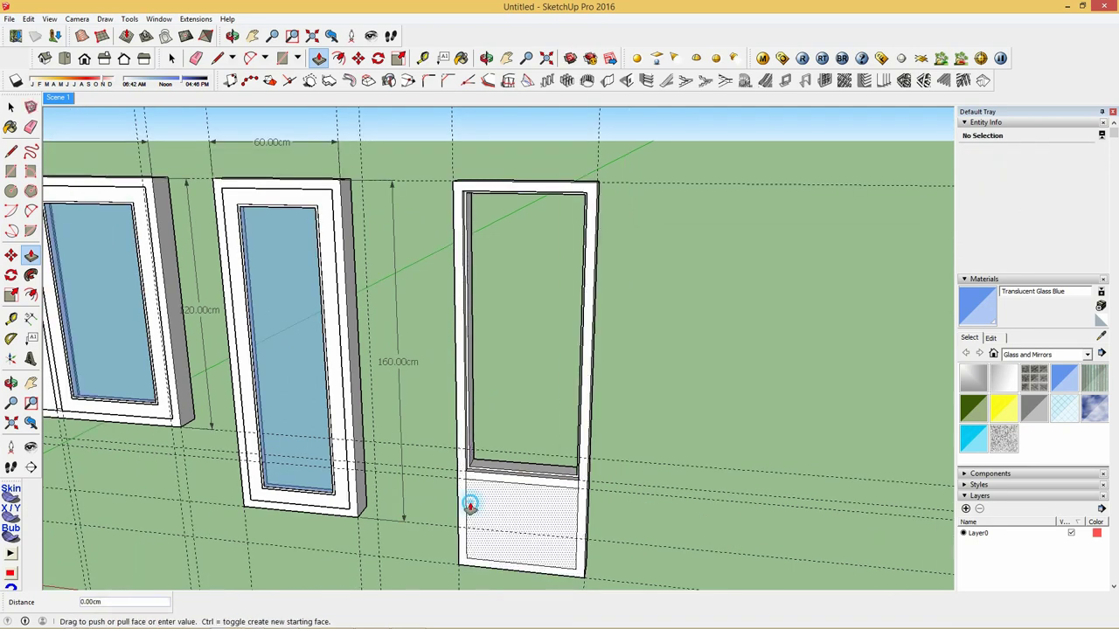
Step: Cut the lower panel through and group the whole door frame into one solid
{"action": "left_click", "coordinate": [501, 505]}
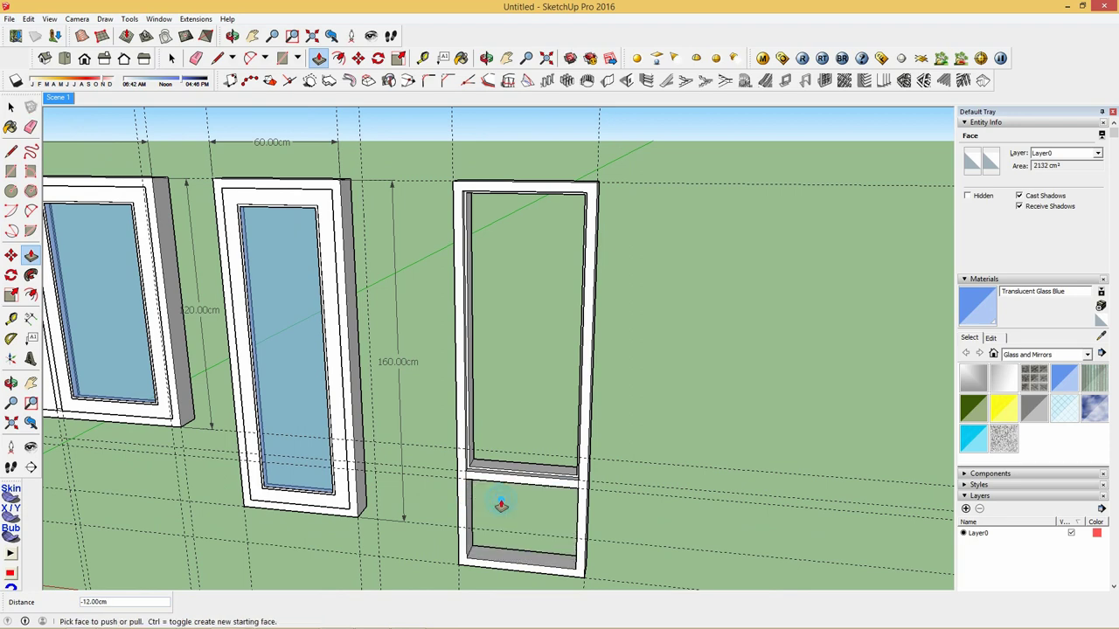
{"action": "key", "text": "space"}
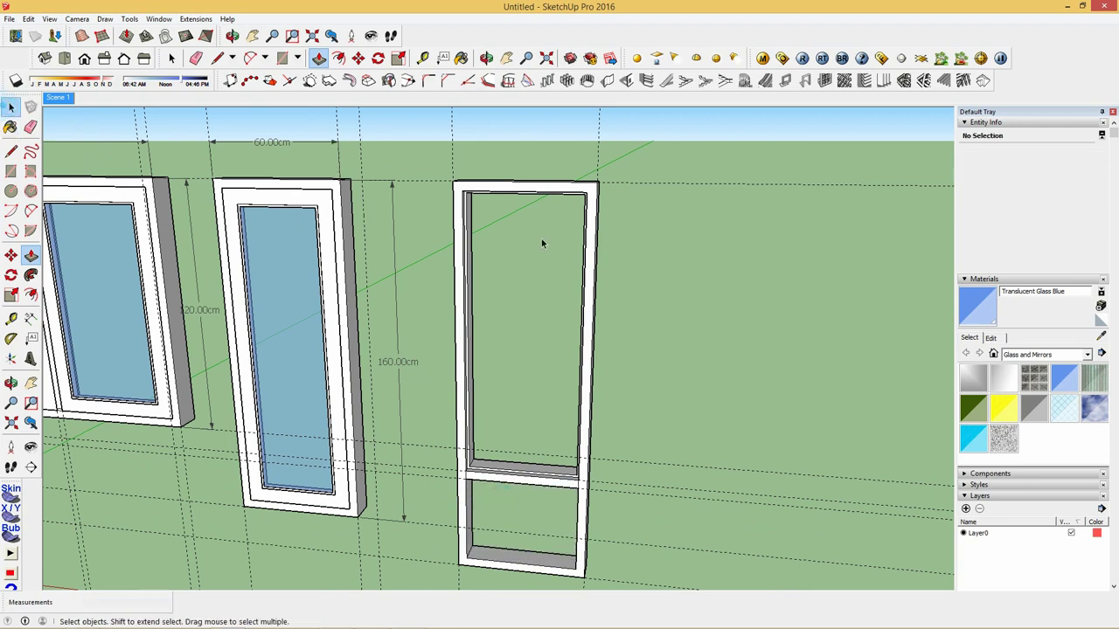
{"action": "triple_click", "coordinate": [456, 215]}
{"action": "right_click", "coordinate": [457, 213]}
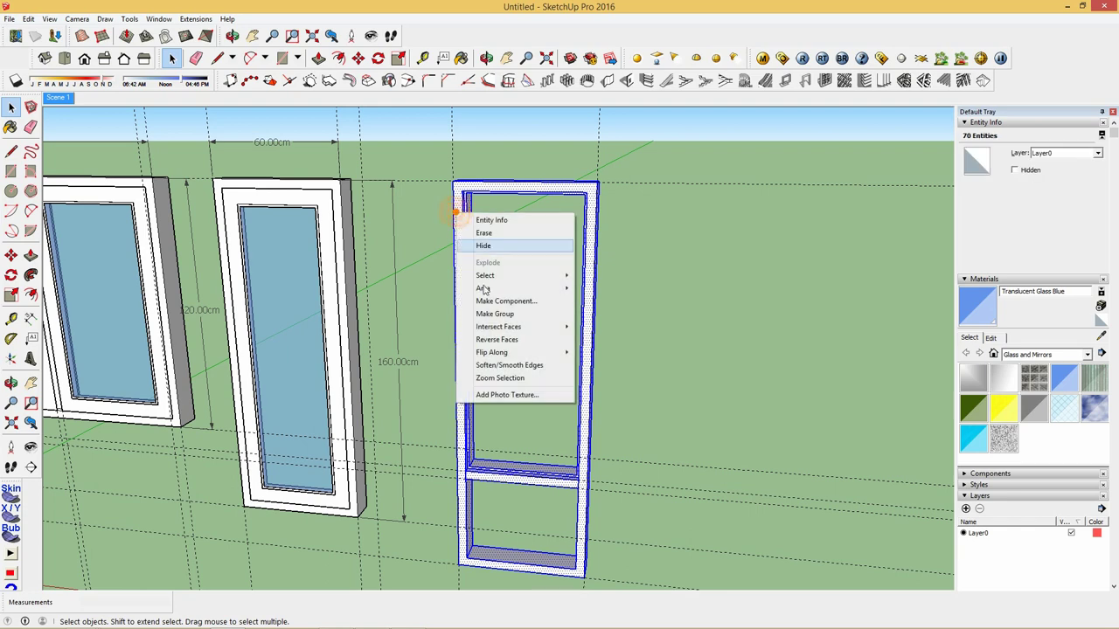
{"action": "left_click", "coordinate": [490, 314]}
{"action": "mouse_move", "coordinate": [529, 312]}
{"action": "middle_mouse_down"}
{"action": "mouse_move", "coordinate": [594, 365]}
{"action": "mouse_move", "coordinate": [593, 341]}
{"action": "mouse_move", "coordinate": [602, 327]}
{"action": "mouse_move", "coordinate": [624, 329]}
{"action": "mouse_move", "coordinate": [615, 326]}
{"action": "middle_mouse_up"}
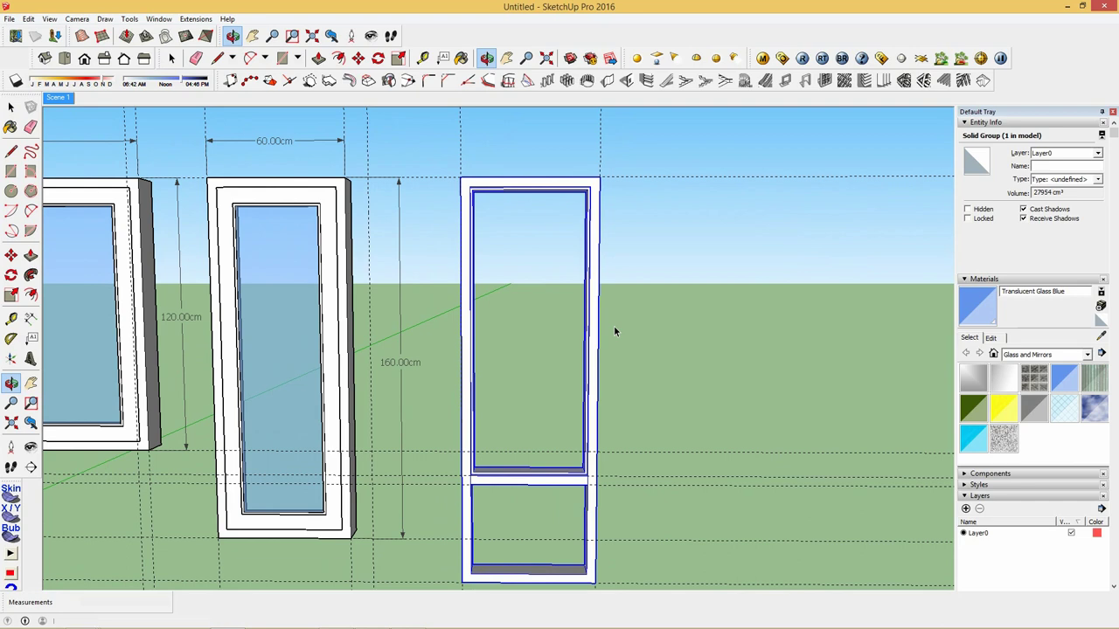
Step: Draw a rectangle filling the door's upper opening and pull it out 3 cm
{"action": "left_click", "coordinate": [282, 58]}
{"action": "left_click", "coordinate": [471, 185]}
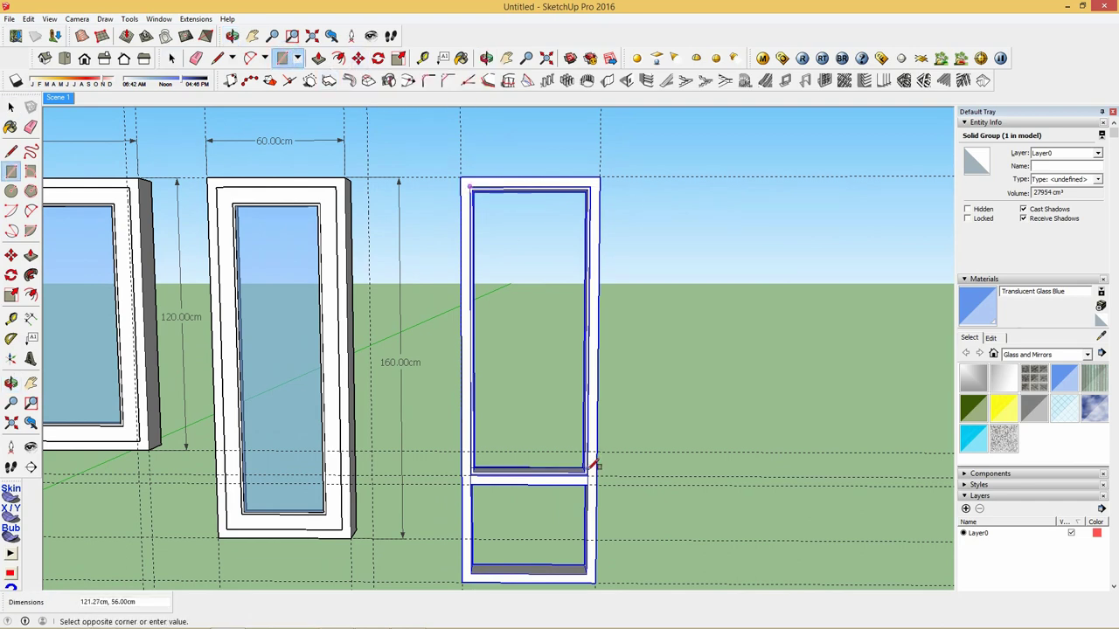
{"action": "left_click", "coordinate": [590, 477]}
{"action": "right_click", "coordinate": [553, 362]}
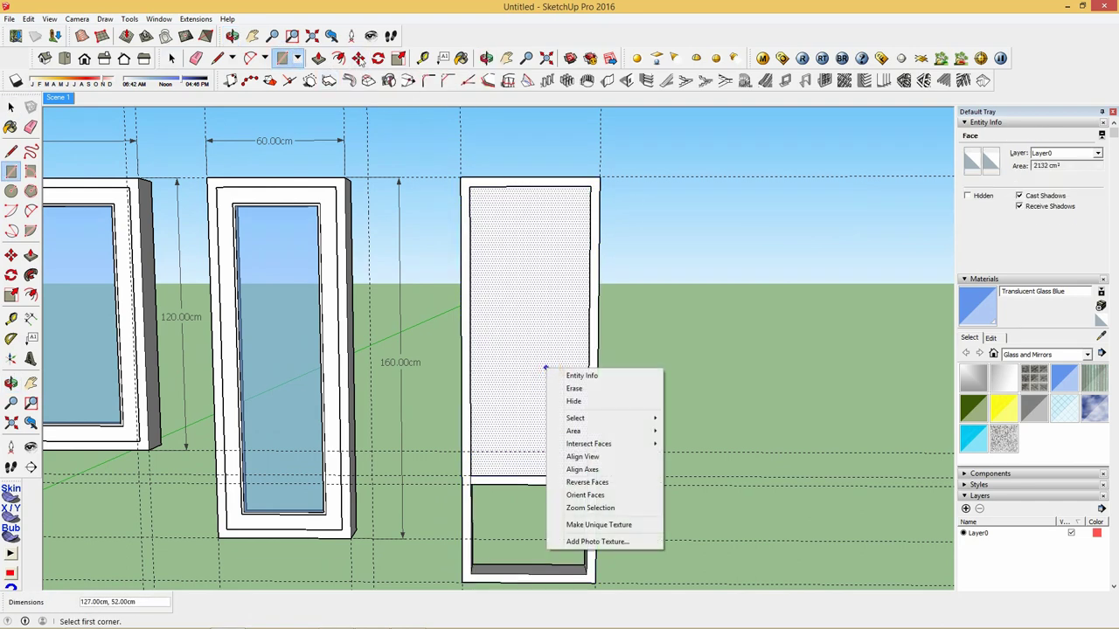
{"action": "left_click", "coordinate": [318, 57]}
{"action": "left_click", "coordinate": [506, 436]}
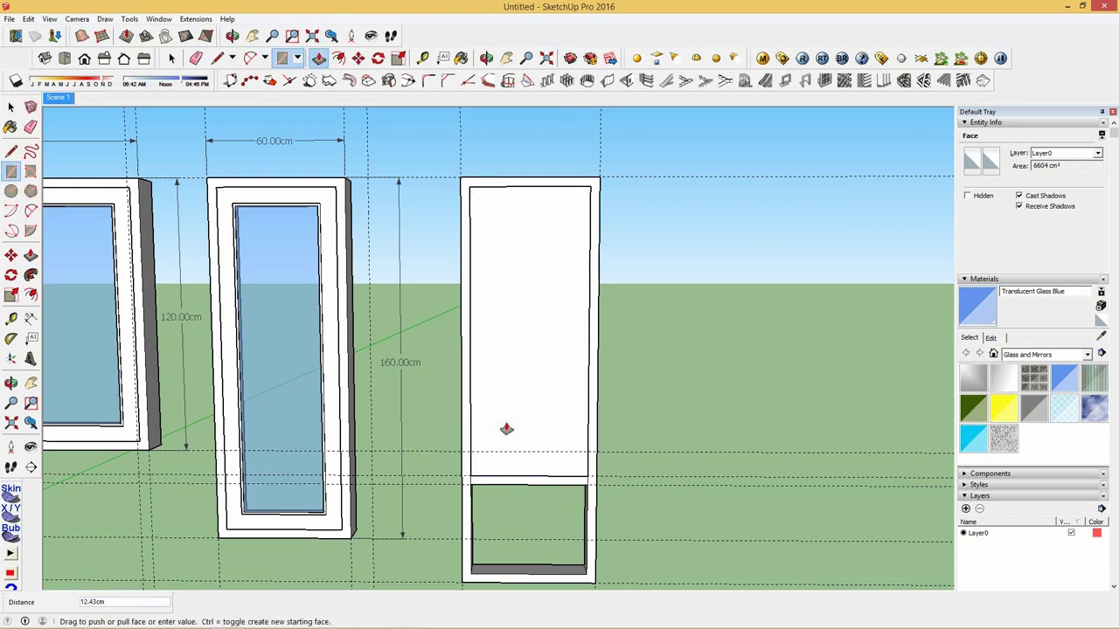
{"action": "left_click", "coordinate": [506, 428]}
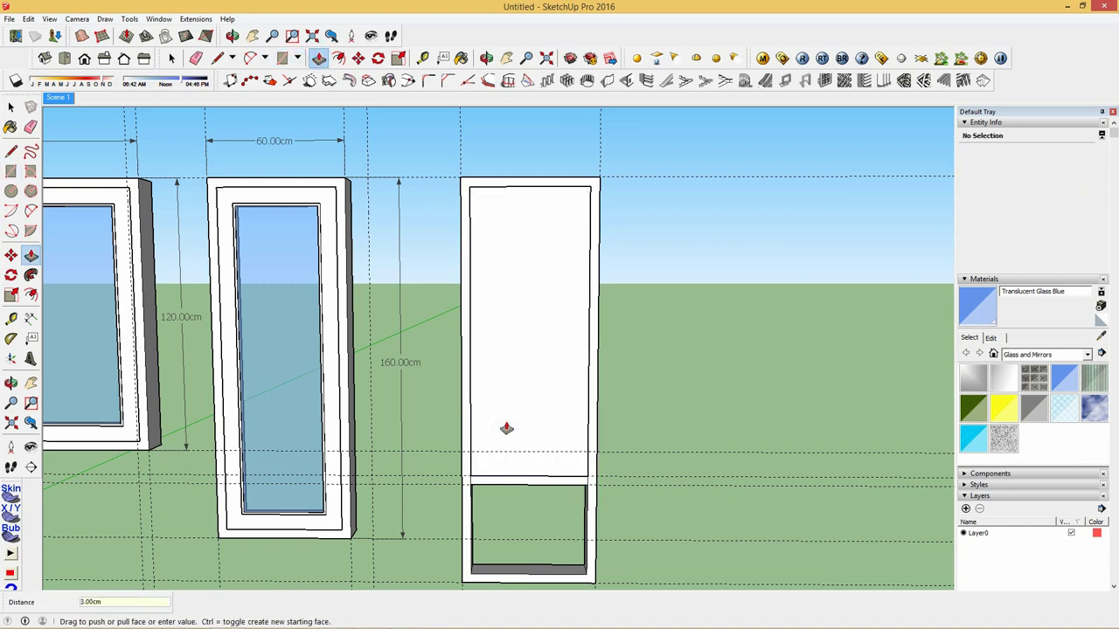
Step: Offset the new face inward and push its inner pane through, leaving the centre open
{"action": "left_click", "coordinate": [338, 58]}
{"action": "left_click", "coordinate": [469, 286]}
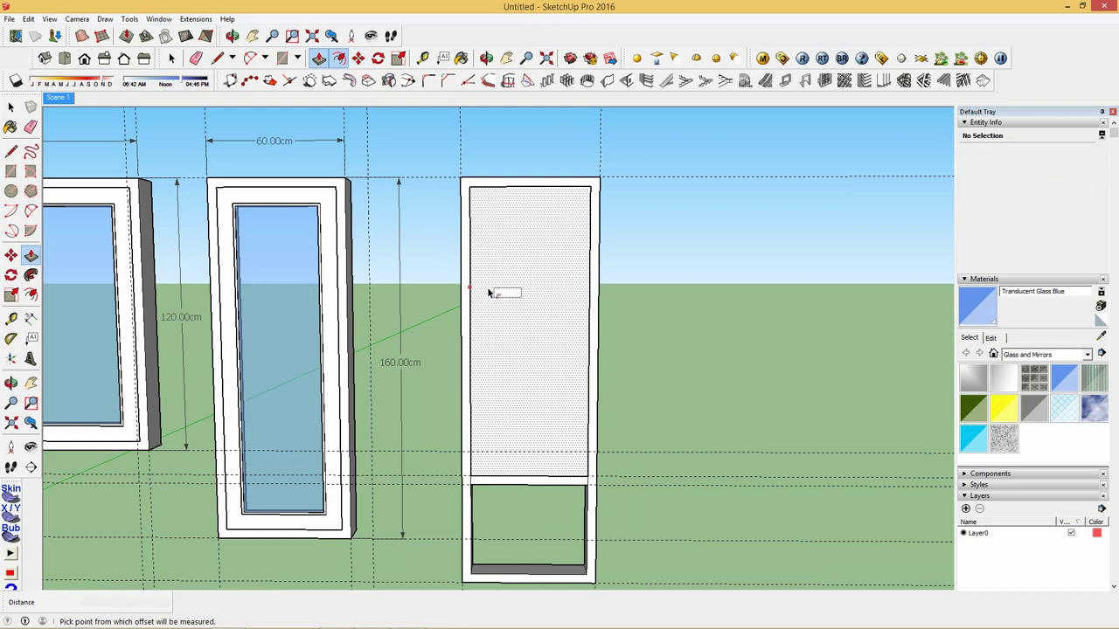
{"action": "type", "text": "8"}
{"action": "key", "text": "Return"}
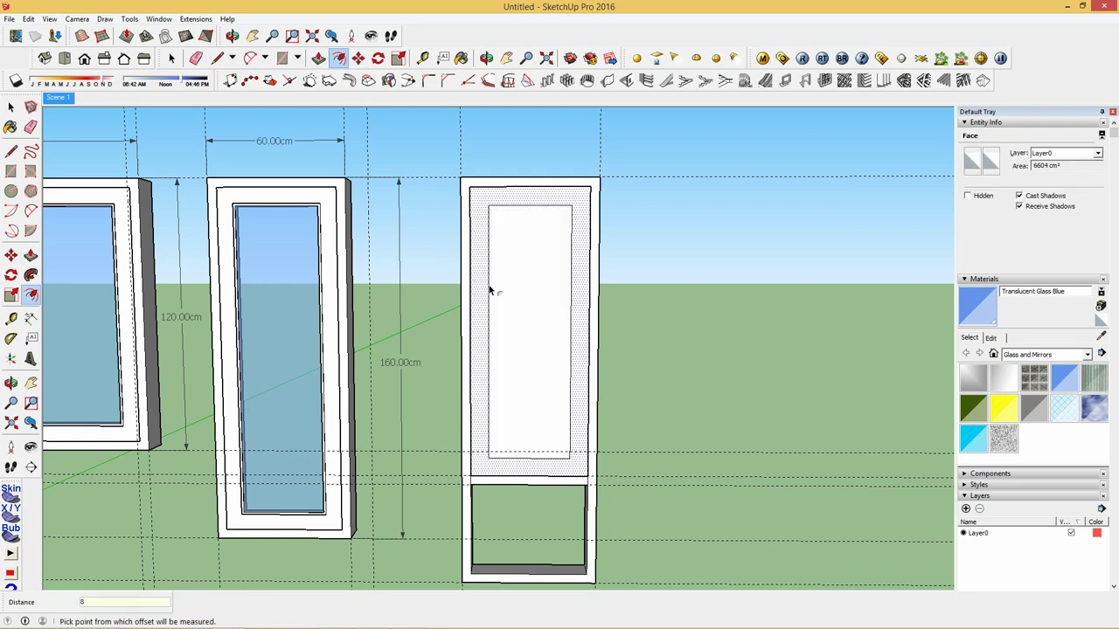
{"action": "scroll", "coordinate": [490, 290], "scroll_direction": "up", "scroll_amount": 2}
{"action": "left_click", "coordinate": [481, 296]}
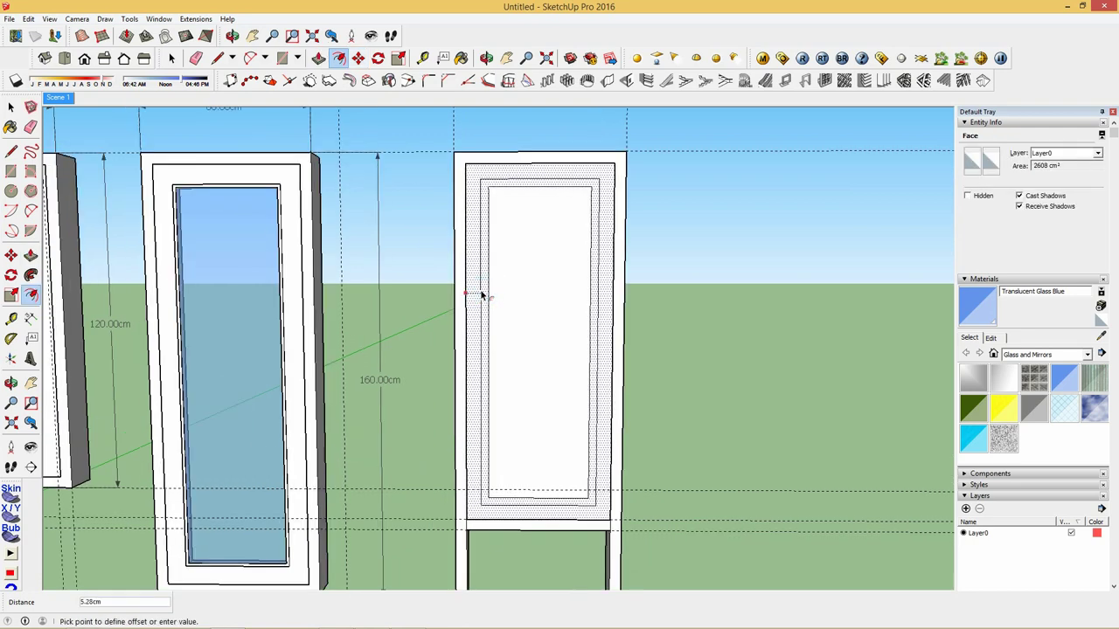
{"action": "key", "text": "Escape"}
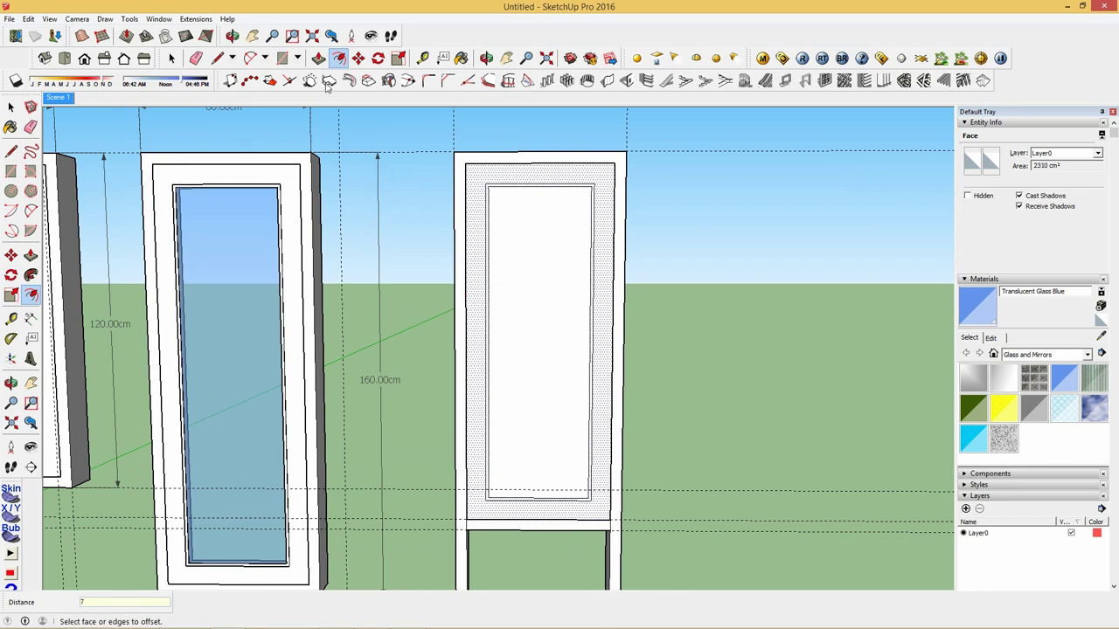
{"action": "left_click", "coordinate": [320, 59]}
{"action": "mouse_move", "coordinate": [499, 406]}
{"action": "middle_mouse_down"}
{"action": "mouse_move", "coordinate": [452, 482]}
{"action": "mouse_move", "coordinate": [494, 470]}
{"action": "middle_mouse_up"}
{"action": "left_click_drag", "start_coordinate": [494, 470], "coordinate": [501, 430]}
{"action": "double_click", "coordinate": [501, 429]}
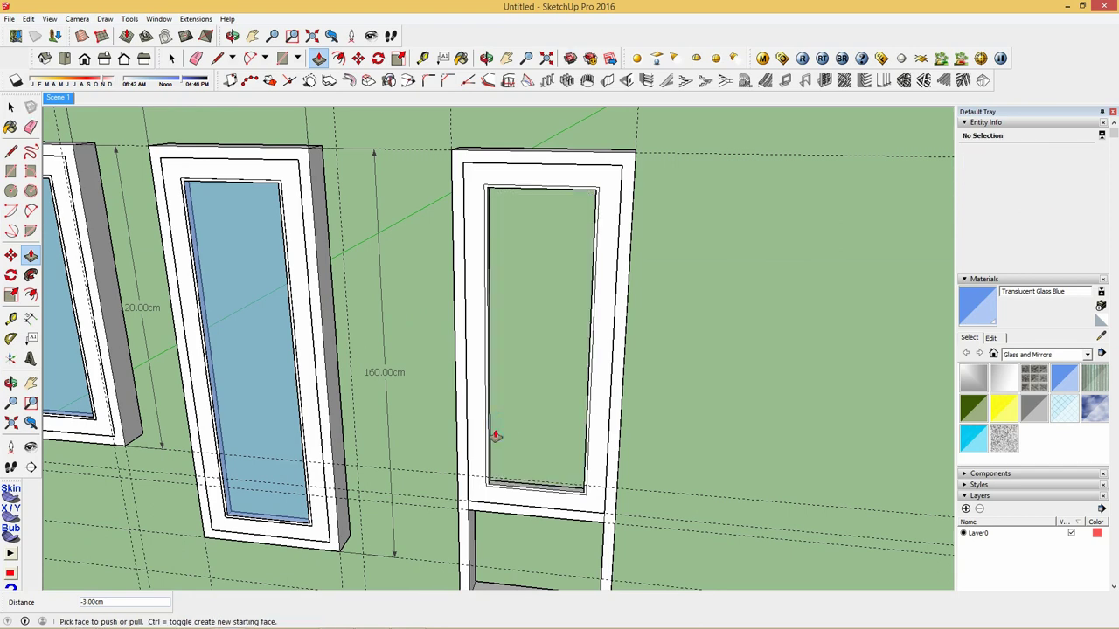
Step: Draw rectangles corner to corner across the upper opening
{"action": "left_click", "coordinate": [279, 59]}
{"action": "left_click", "coordinate": [485, 186]}
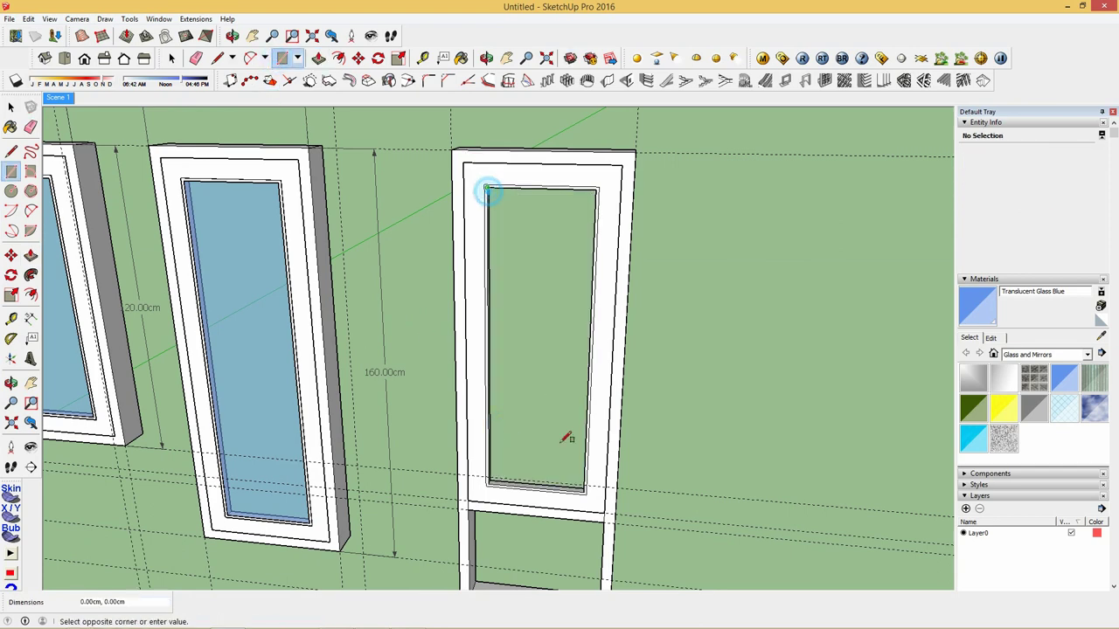
{"action": "left_click", "coordinate": [586, 487]}
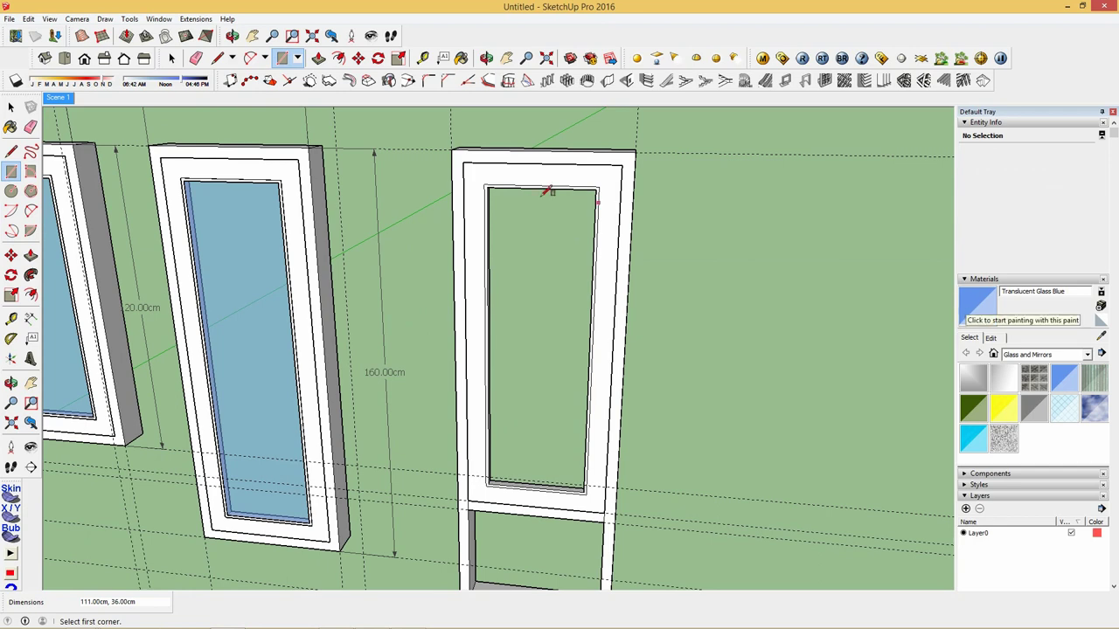
{"action": "left_click", "coordinate": [486, 186]}
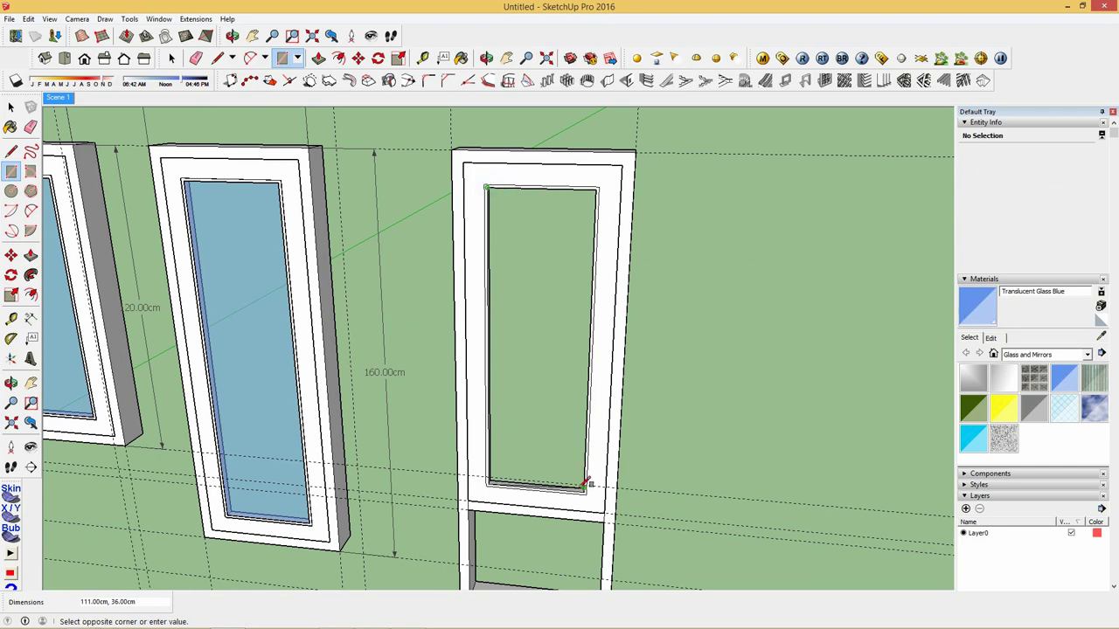
{"action": "left_click", "coordinate": [585, 486]}
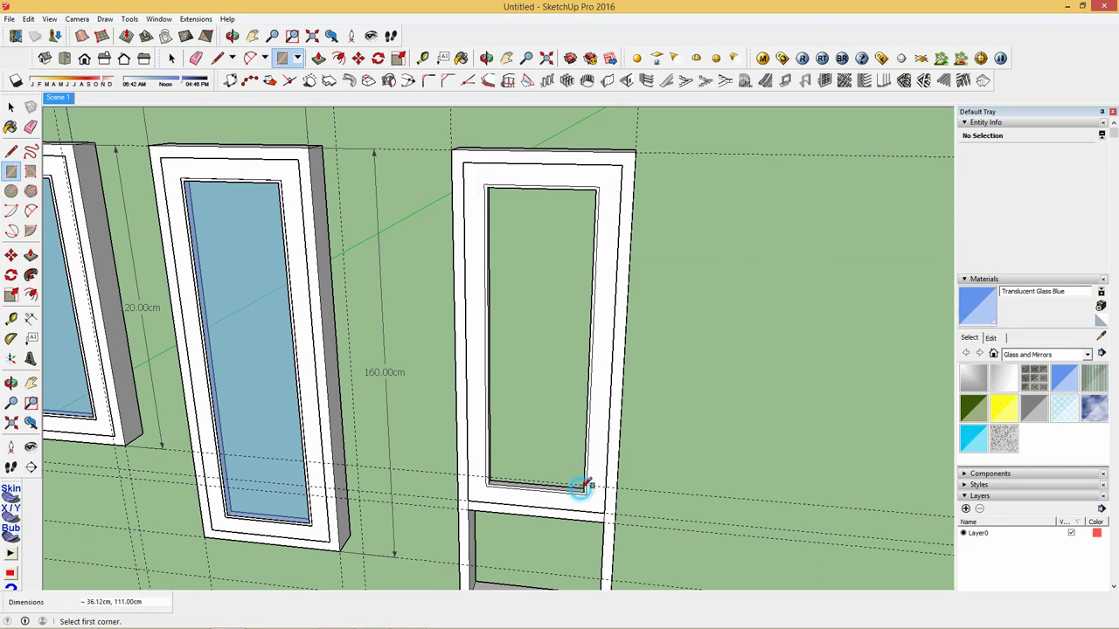
{"action": "left_click", "coordinate": [485, 187]}
{"action": "scroll", "coordinate": [592, 487], "scroll_direction": "up", "scroll_amount": 2}
{"action": "scroll", "coordinate": [582, 490], "scroll_direction": "up", "scroll_amount": 1}
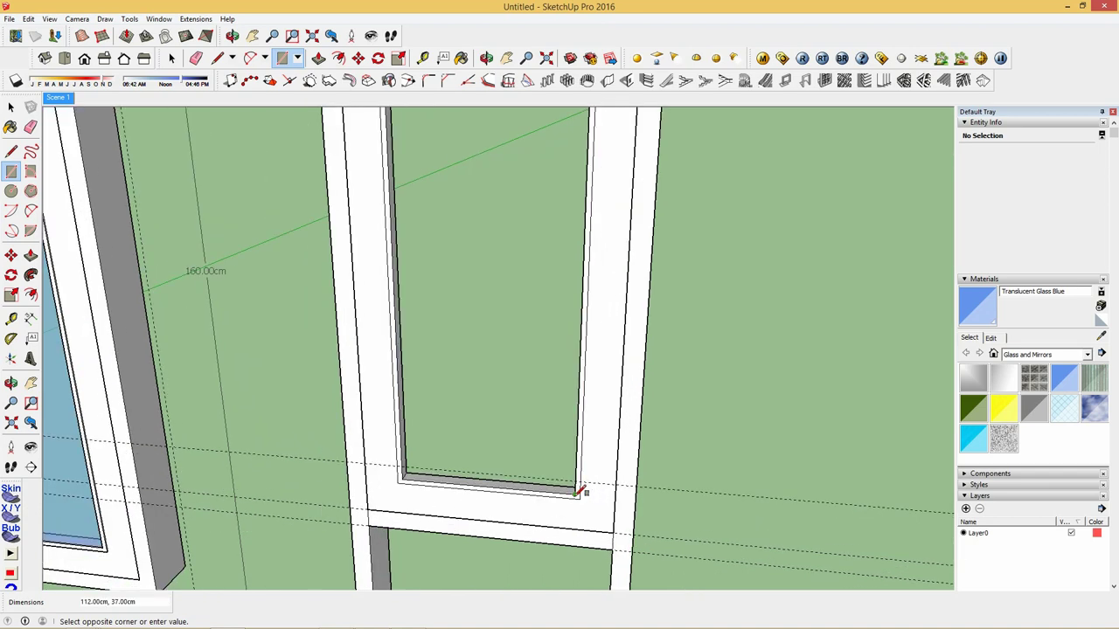
{"action": "scroll", "coordinate": [581, 491], "scroll_direction": "up", "scroll_amount": 1}
{"action": "left_click", "coordinate": [577, 492]}
{"action": "scroll", "coordinate": [578, 490], "scroll_direction": "down", "scroll_amount": 1}
{"action": "scroll", "coordinate": [568, 477], "scroll_direction": "down", "scroll_amount": 1}
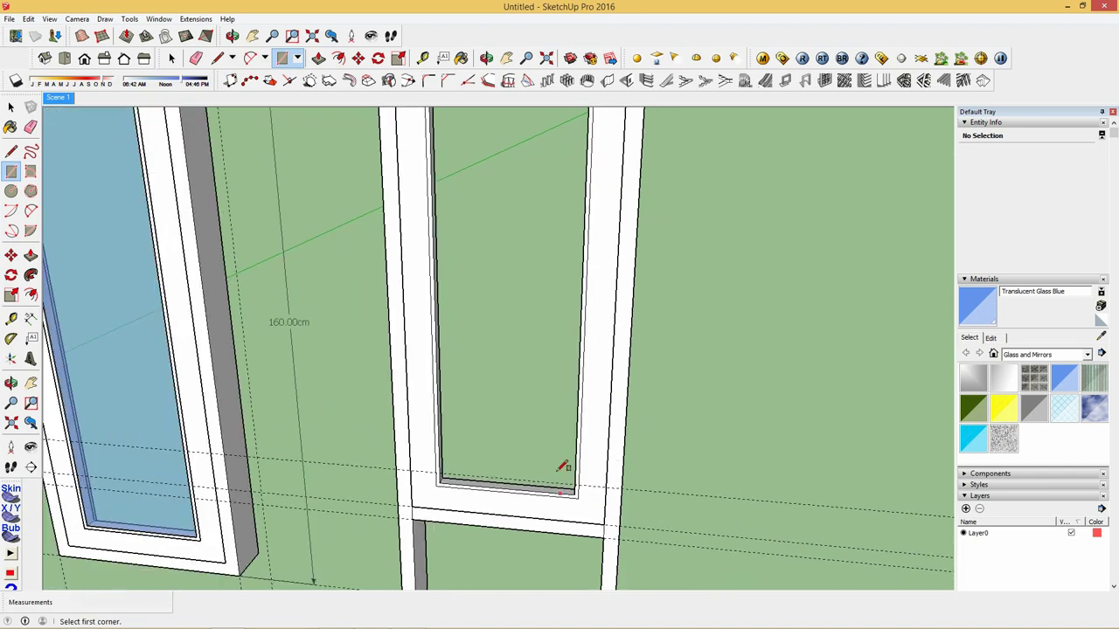
{"action": "scroll", "coordinate": [504, 293], "scroll_direction": "down", "scroll_amount": 1}
{"action": "scroll", "coordinate": [504, 292], "scroll_direction": "down", "scroll_amount": 1}
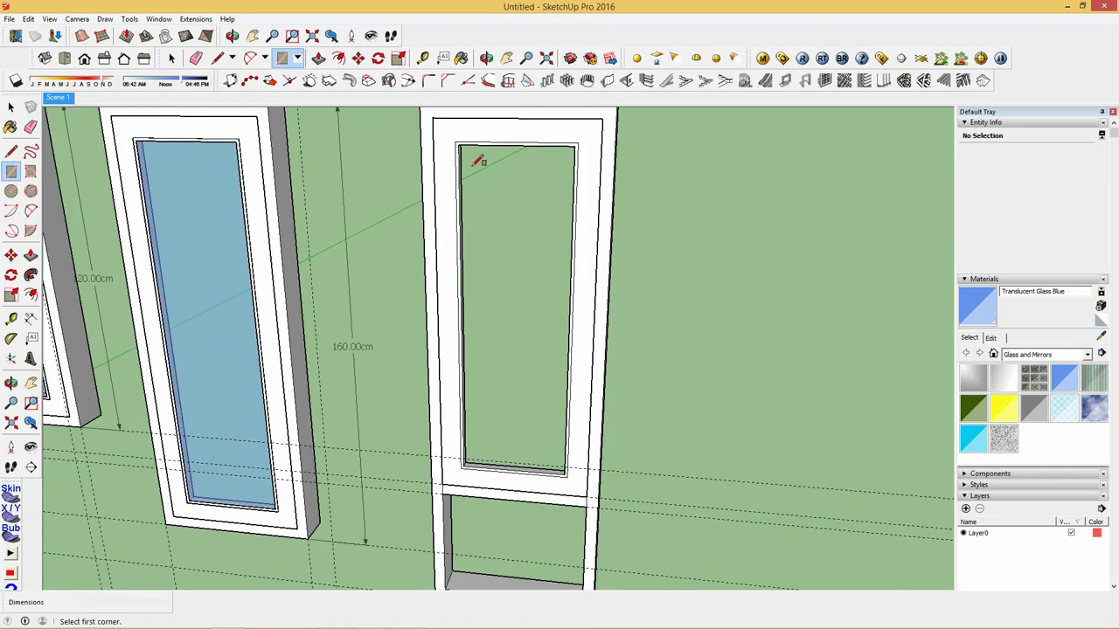
Step: Select the whole 160 cm frame and make it a group
{"action": "key", "text": "space"}
{"action": "triple_click", "coordinate": [474, 162]}
{"action": "middle_click_drag", "start_coordinate": [475, 162], "coordinate": [617, 349]}
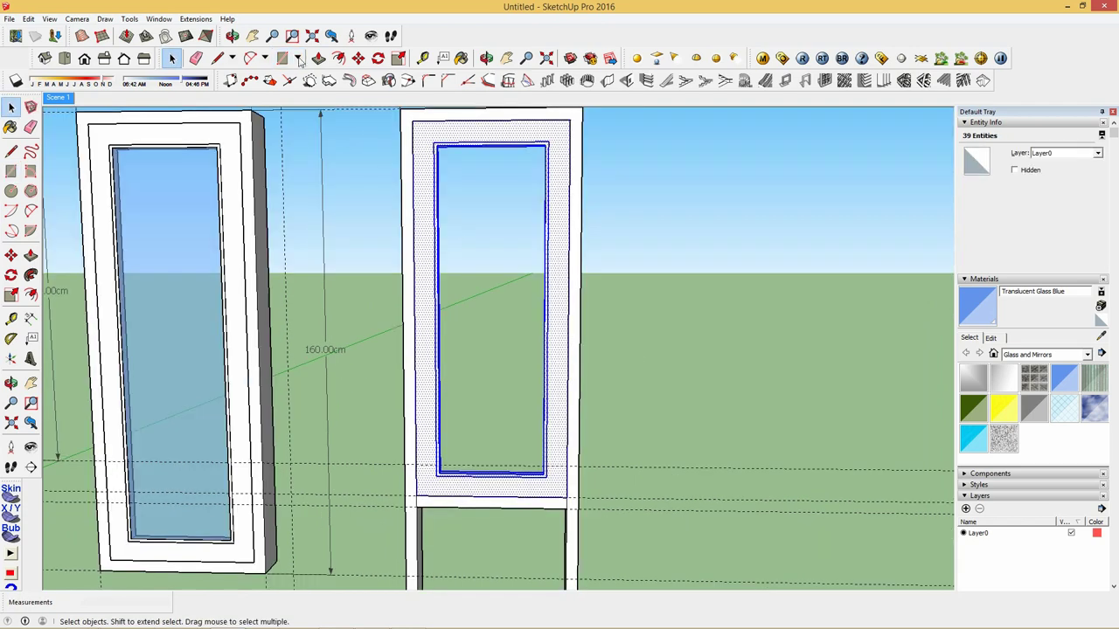
{"action": "right_click", "coordinate": [417, 184]}
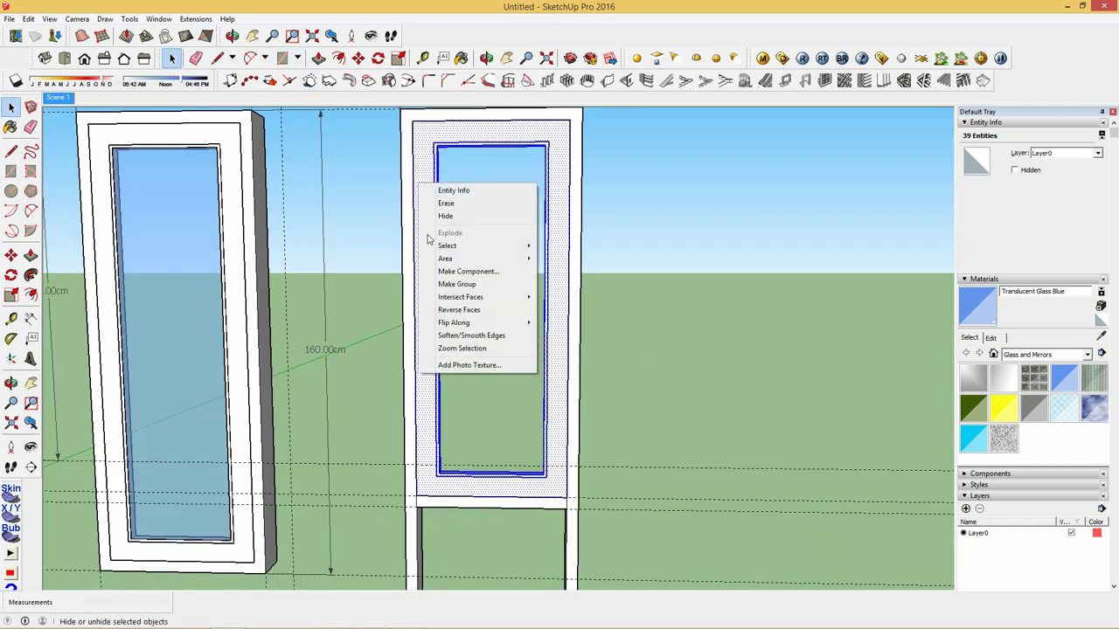
{"action": "left_click", "coordinate": [453, 284]}
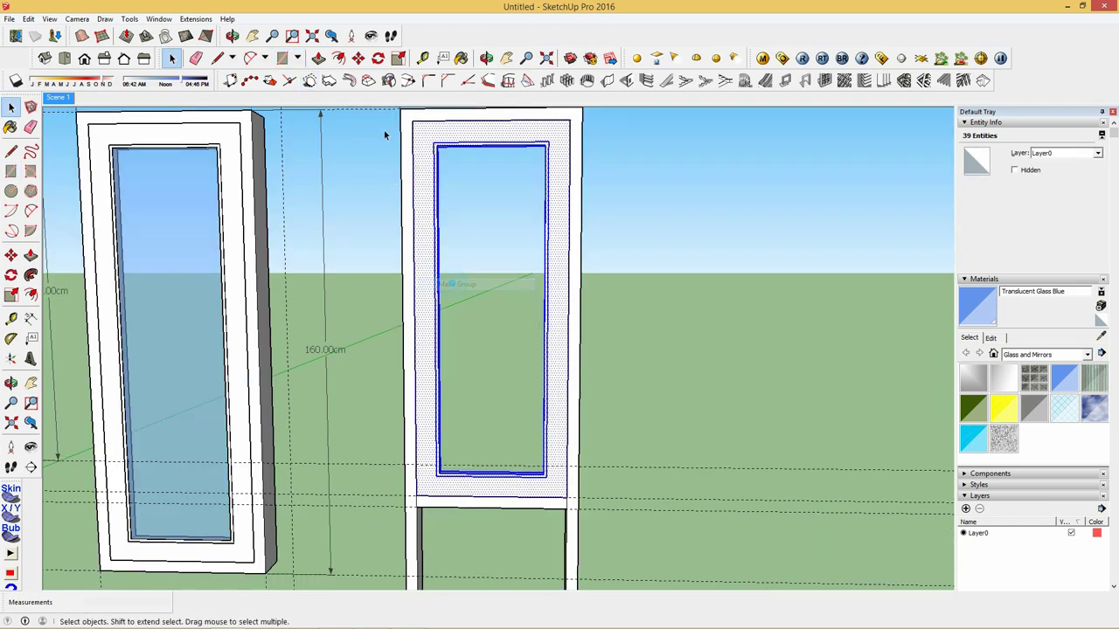
Step: Fill the upper opening with a rectangle painted Translucent Glass Blue
{"action": "left_click", "coordinate": [295, 56]}
{"action": "left_click", "coordinate": [439, 146]}
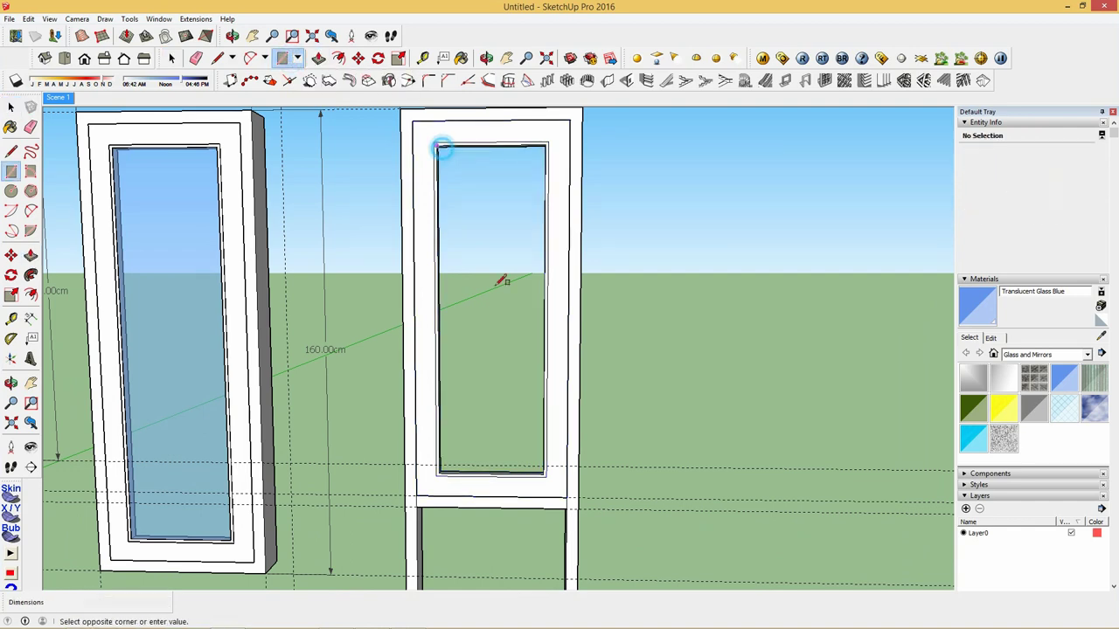
{"action": "scroll", "coordinate": [544, 463], "scroll_direction": "up", "scroll_amount": 1}
{"action": "left_click", "coordinate": [547, 476]}
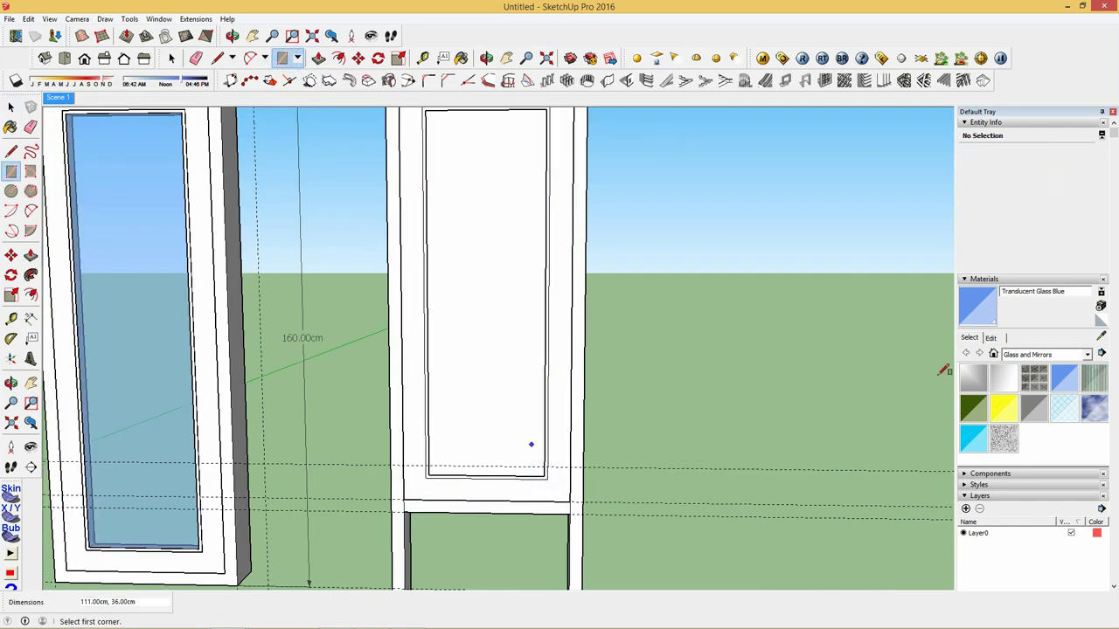
{"action": "left_click", "coordinate": [976, 313]}
{"action": "left_click", "coordinate": [513, 297]}
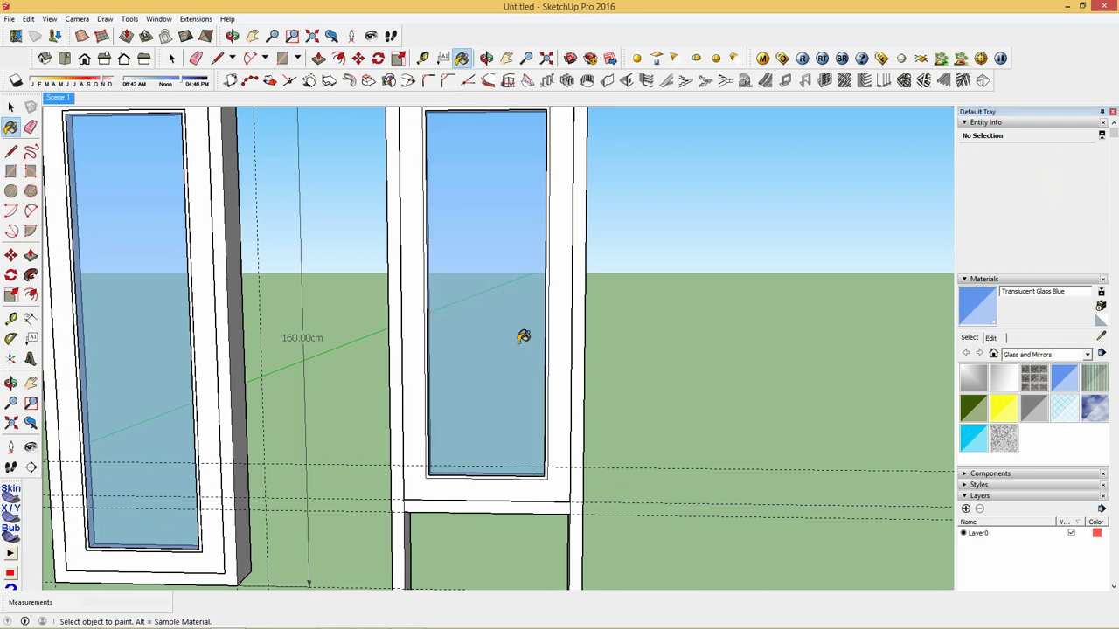
Step: Make the upper glass pane and its edges into their own group
{"action": "left_click", "coordinate": [11, 106]}
{"action": "double_click", "coordinate": [465, 275]}
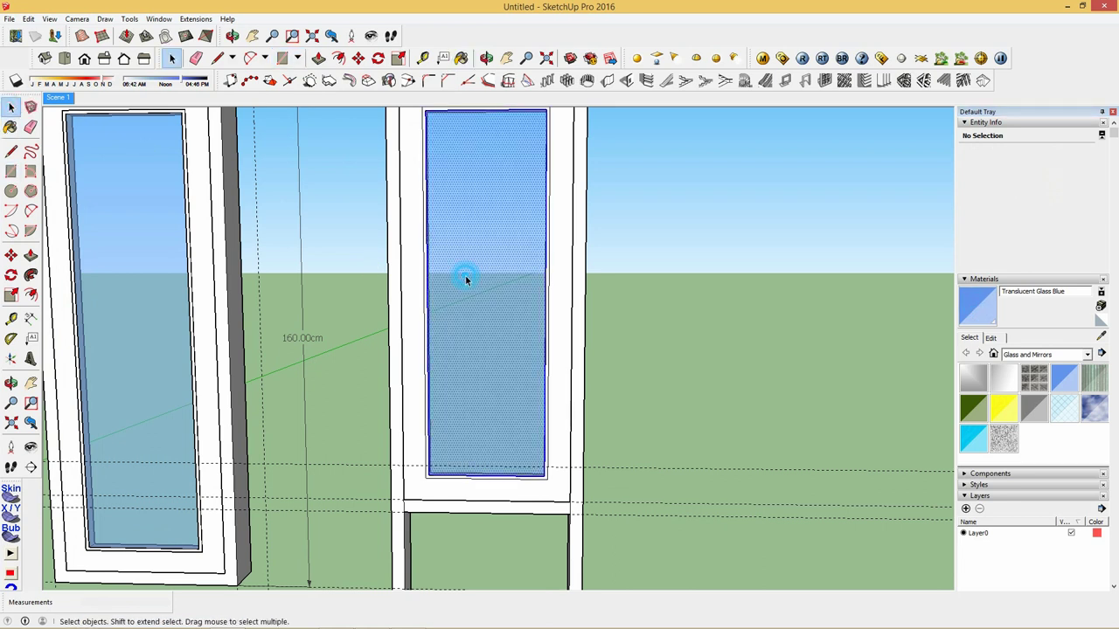
{"action": "right_click", "coordinate": [465, 276]}
{"action": "left_click", "coordinate": [505, 377]}
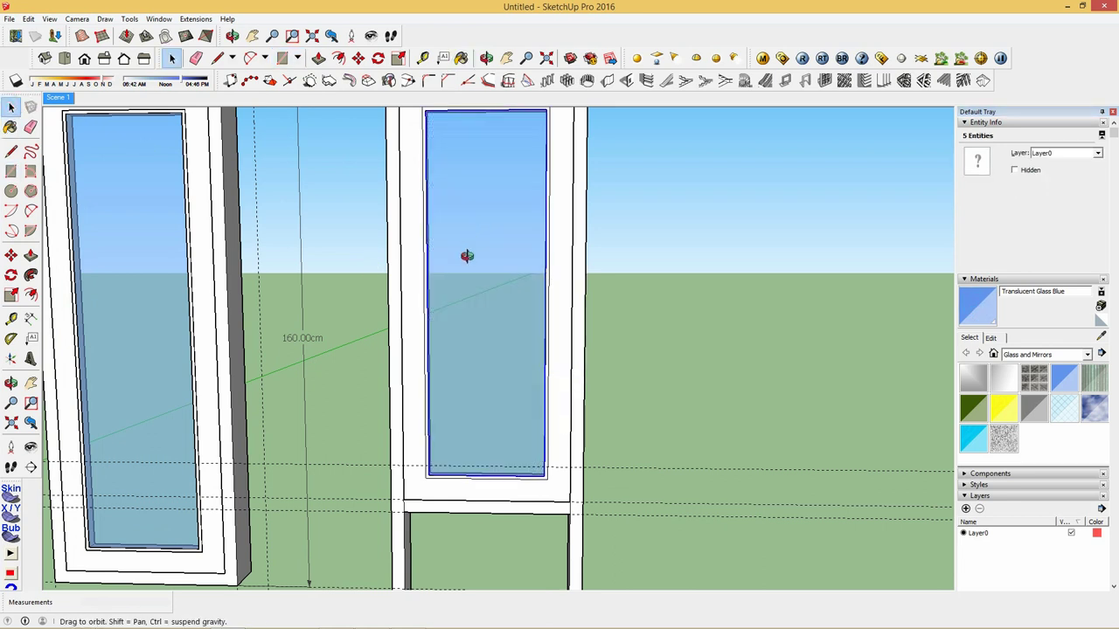
{"action": "middle_click_drag", "start_coordinate": [464, 253], "coordinate": [476, 276]}
Step: Inside the glass group, push the pane to 0.30 cm thick, then close the group
{"action": "double_click", "coordinate": [557, 228]}
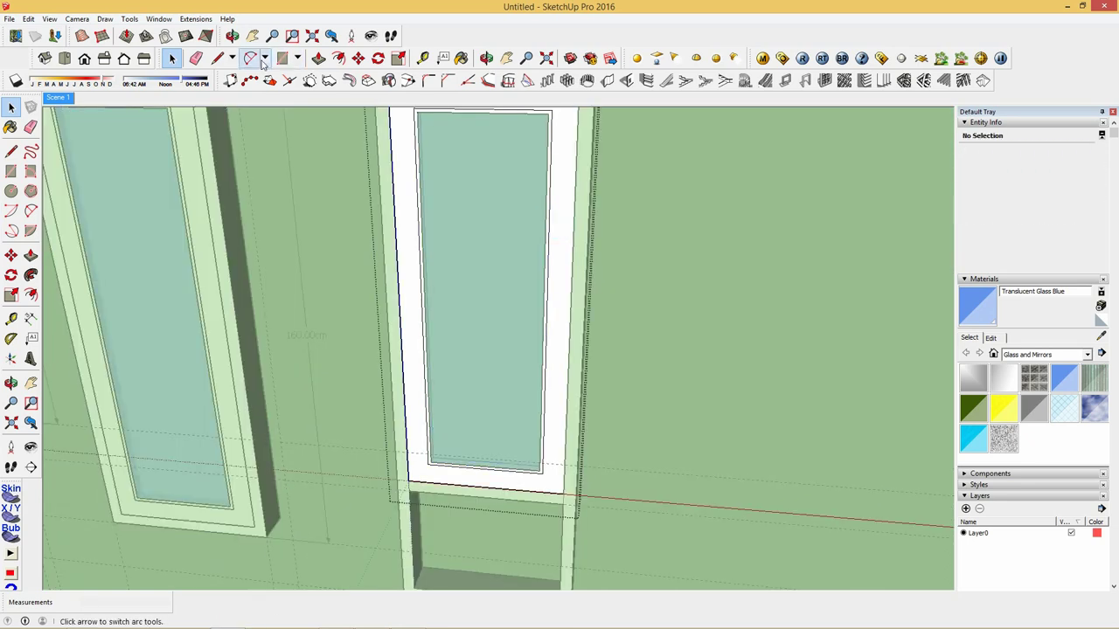
{"action": "left_click", "coordinate": [348, 80]}
{"action": "key", "text": "p"}
{"action": "left_click", "coordinate": [409, 140]}
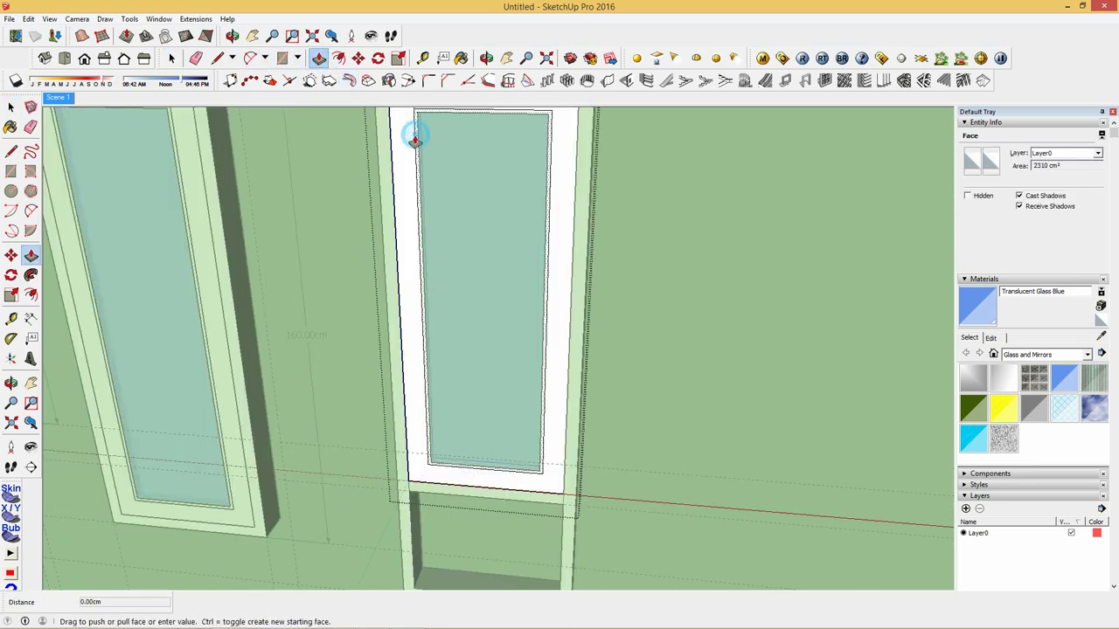
{"action": "left_click", "coordinate": [412, 144]}
{"action": "type", "text": "0.3"}
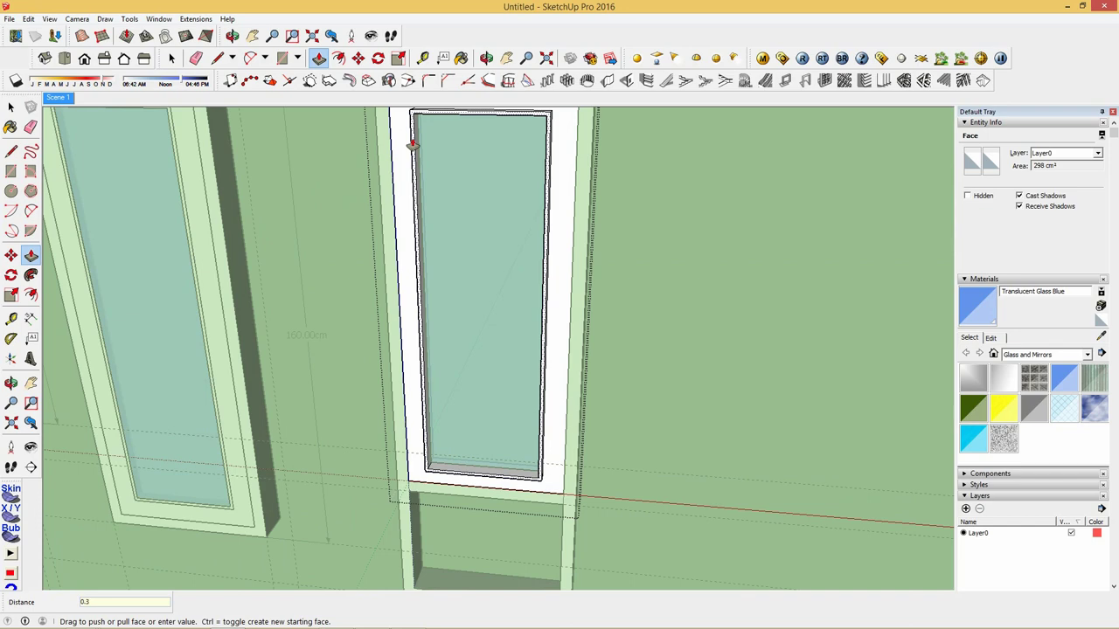
{"action": "key", "text": "Return"}
{"action": "right_click", "coordinate": [797, 293]}
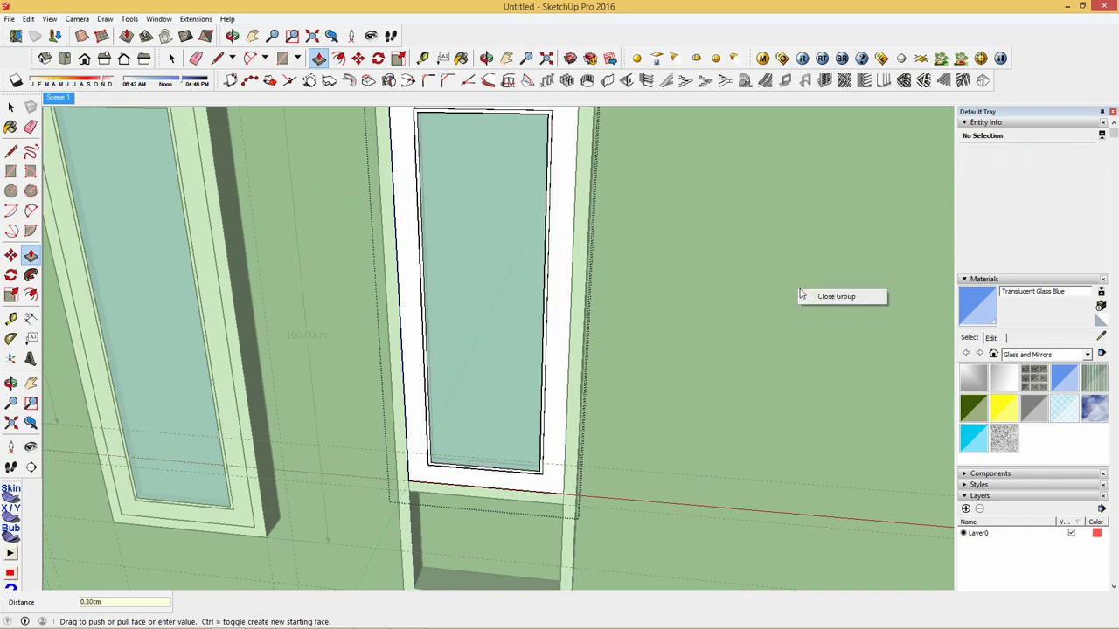
{"action": "left_click", "coordinate": [809, 295]}
Step: Draw a rectangle in the lower opening and paint it Translucent Glass Blue
{"action": "scroll", "coordinate": [691, 282], "scroll_direction": "down", "scroll_amount": 3}
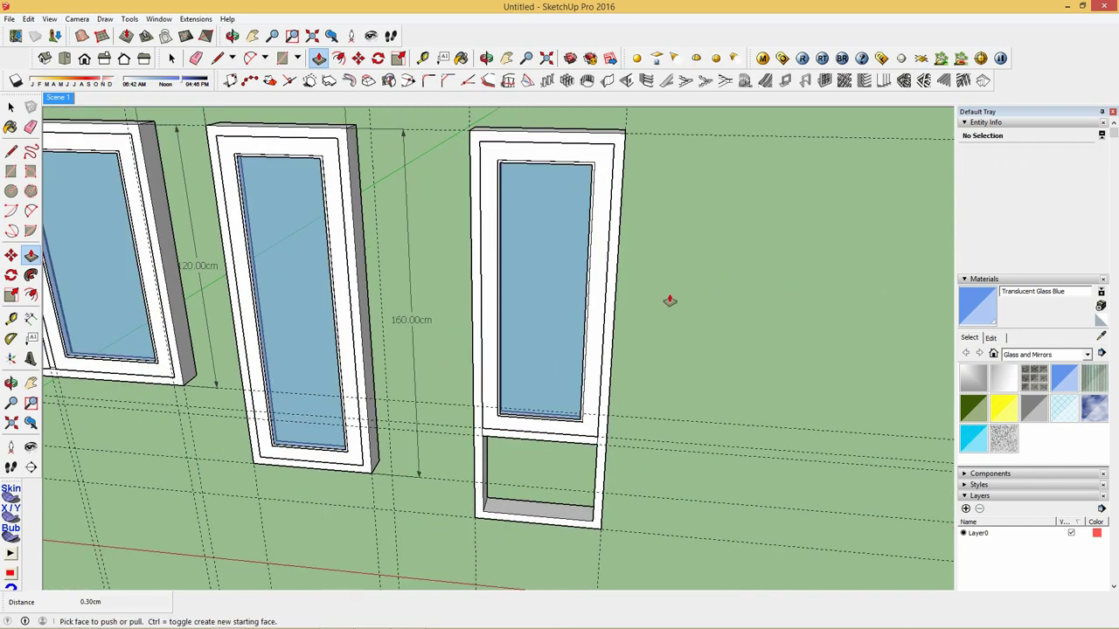
{"action": "middle_click_drag", "start_coordinate": [669, 300], "coordinate": [646, 225]}
{"action": "left_click", "coordinate": [282, 58]}
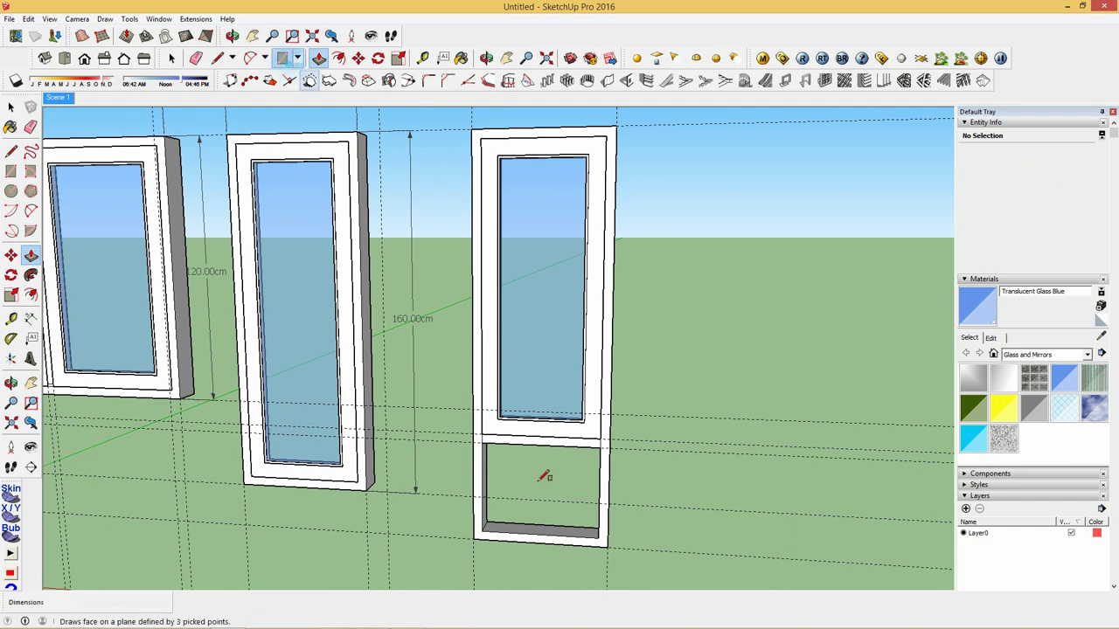
{"action": "scroll", "coordinate": [537, 470], "scroll_direction": "up", "scroll_amount": 3}
{"action": "key", "text": "r"}
{"action": "left_click", "coordinate": [463, 428]}
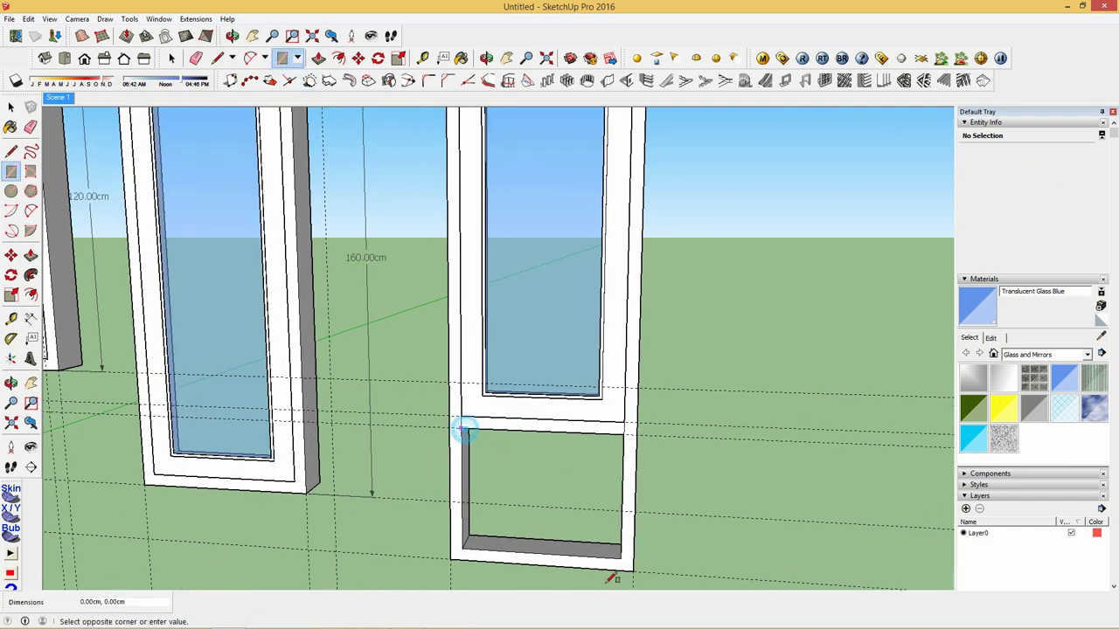
{"action": "left_click", "coordinate": [619, 556]}
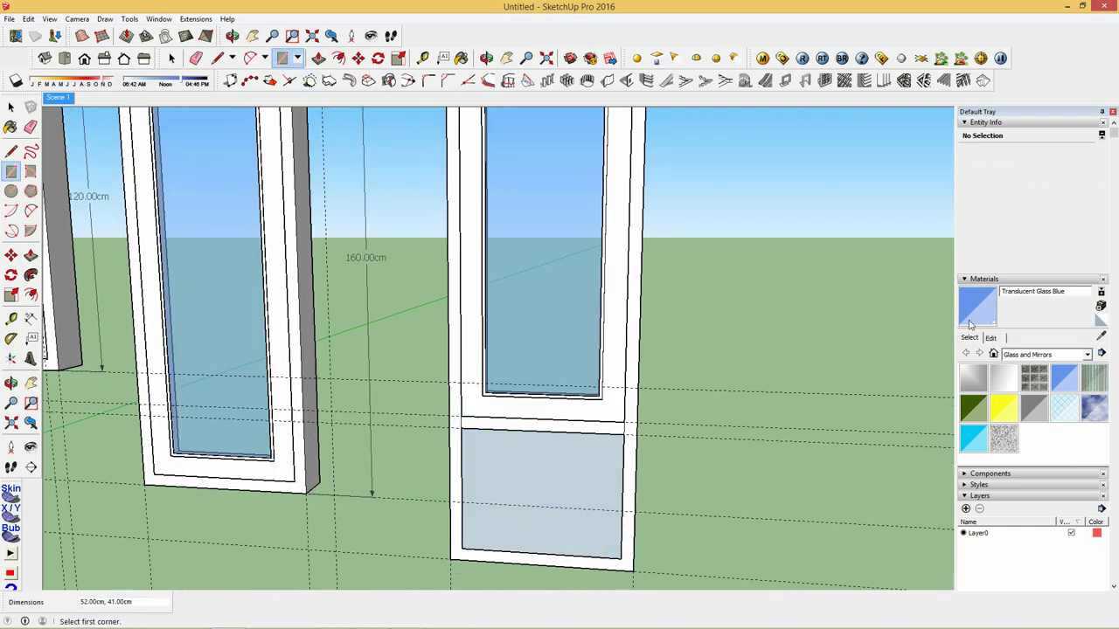
{"action": "key", "text": "b"}
{"action": "left_click", "coordinate": [602, 466]}
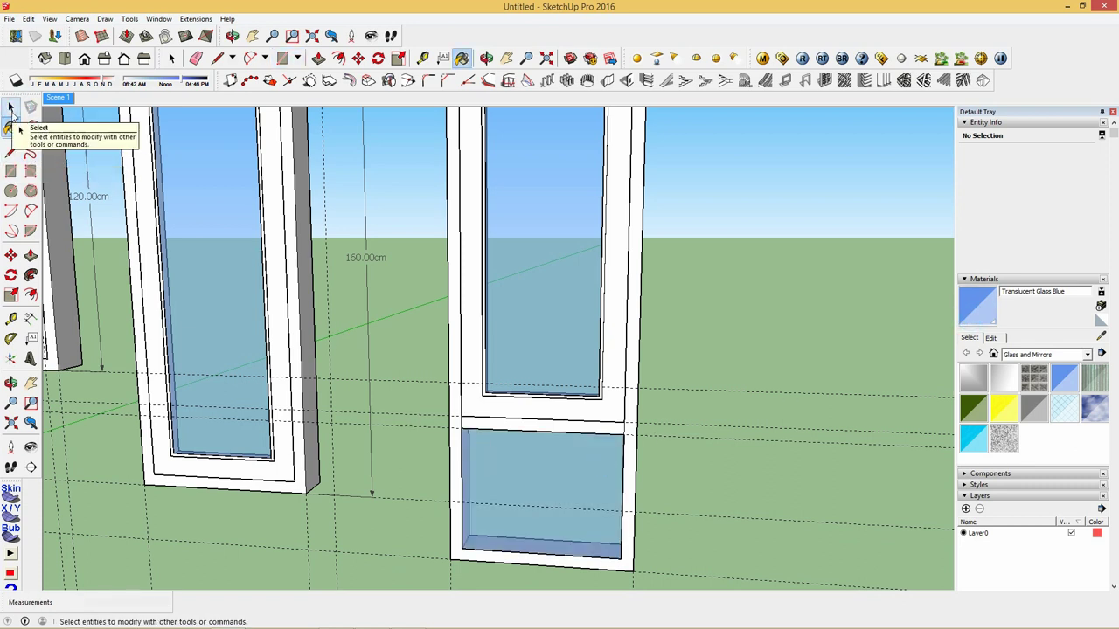
Step: Group the lower glass pane with its edges
{"action": "left_click", "coordinate": [10, 107]}
{"action": "double_click", "coordinate": [517, 483]}
{"action": "right_click", "coordinate": [517, 484]}
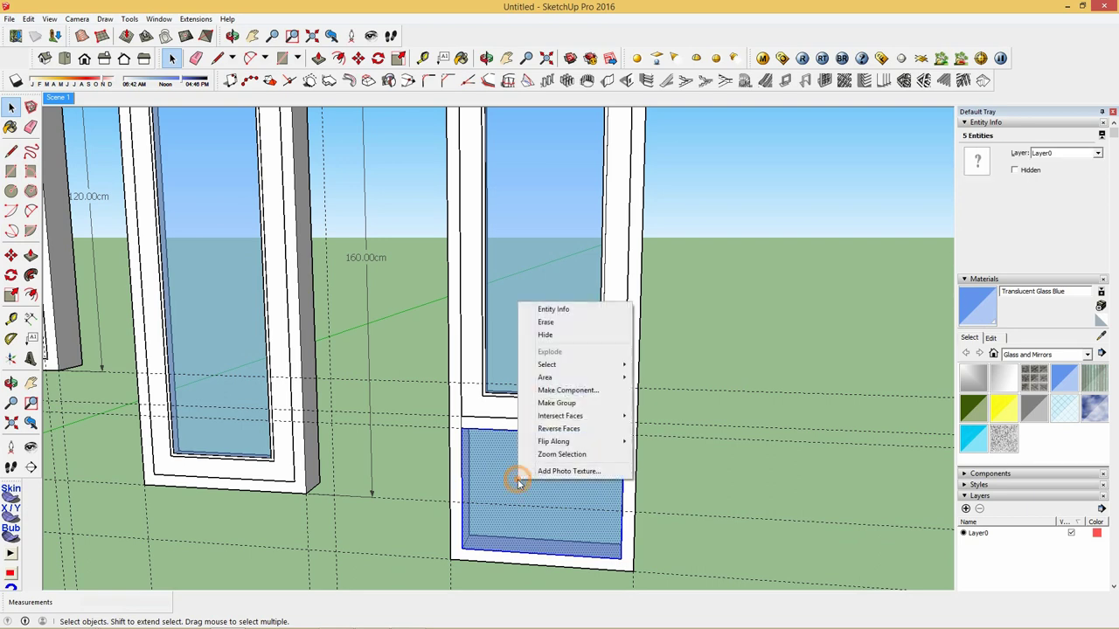
{"action": "left_click", "coordinate": [556, 405]}
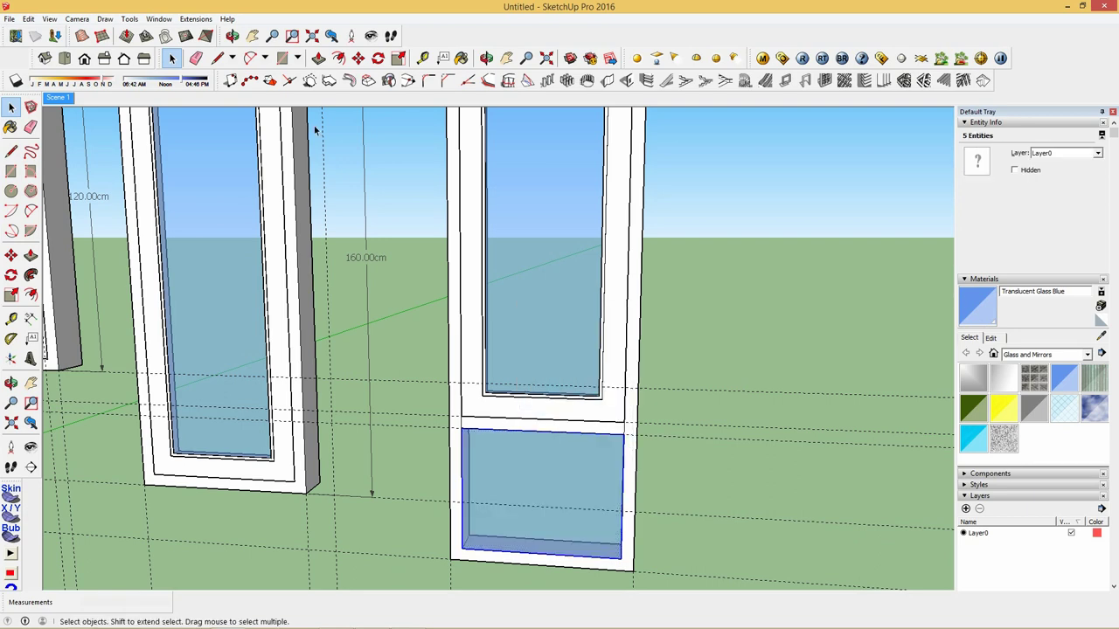
Step: Move the lower glass group slightly back into the frame
{"action": "left_click", "coordinate": [359, 58]}
{"action": "middle_click_drag", "start_coordinate": [495, 473], "coordinate": [457, 512]}
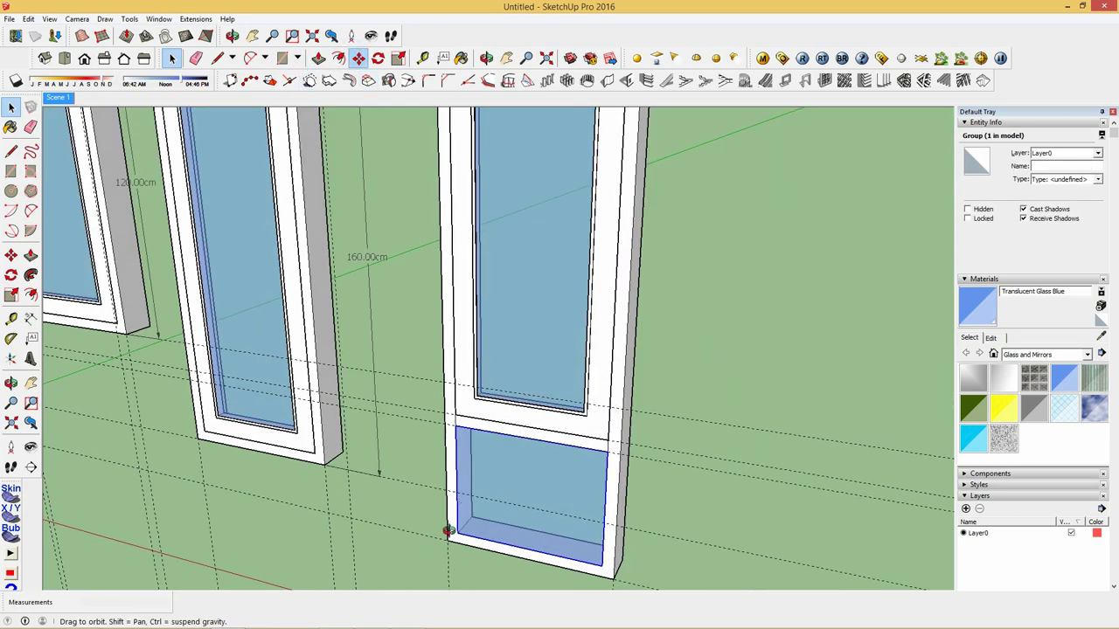
{"action": "scroll", "coordinate": [456, 528], "scroll_direction": "up", "scroll_amount": 2}
{"action": "scroll", "coordinate": [459, 528], "scroll_direction": "up", "scroll_amount": 2}
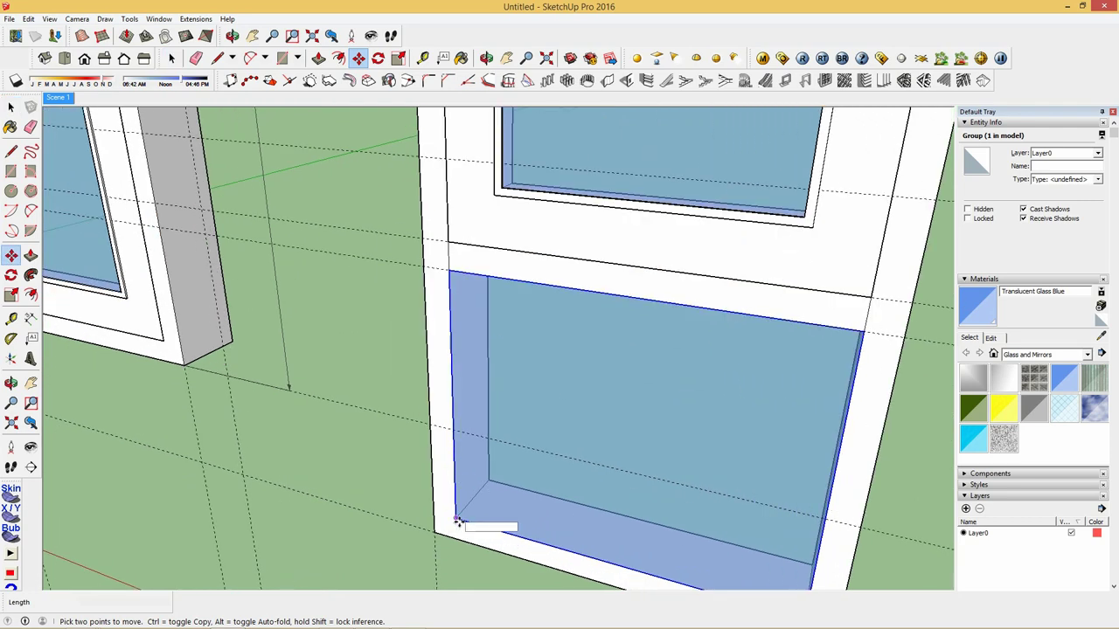
{"action": "left_click", "coordinate": [458, 516]}
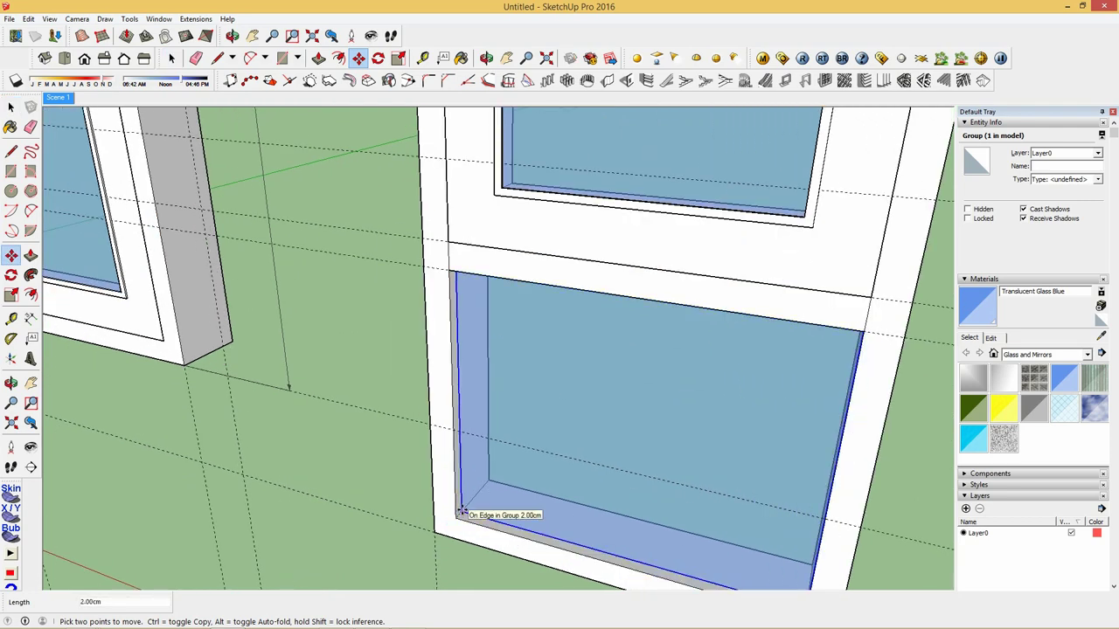
{"action": "scroll", "coordinate": [460, 527], "scroll_direction": "down", "scroll_amount": 2}
{"action": "scroll", "coordinate": [461, 529], "scroll_direction": "down", "scroll_amount": 2}
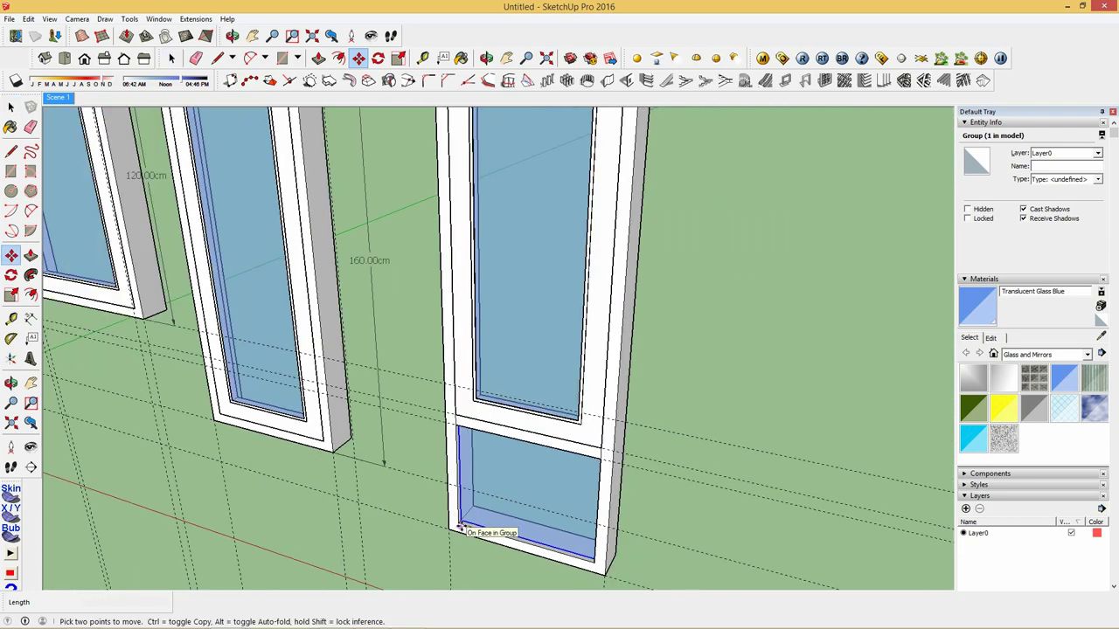
{"action": "mouse_move", "coordinate": [573, 491]}
{"action": "middle_mouse_down"}
{"action": "mouse_move", "coordinate": [562, 507]}
{"action": "mouse_move", "coordinate": [576, 466]}
{"action": "mouse_move", "coordinate": [575, 492]}
{"action": "mouse_move", "coordinate": [564, 460]}
{"action": "middle_mouse_up"}
{"action": "scroll", "coordinate": [562, 507], "scroll_direction": "down", "scroll_amount": 2}
{"action": "scroll", "coordinate": [562, 507], "scroll_direction": "down", "scroll_amount": 2}
{"action": "scroll", "coordinate": [579, 473], "scroll_direction": "up", "scroll_amount": 2}
{"action": "scroll", "coordinate": [577, 468], "scroll_direction": "up", "scroll_amount": 2}
{"action": "scroll", "coordinate": [576, 466], "scroll_direction": "down", "scroll_amount": 2}
{"action": "scroll", "coordinate": [575, 491], "scroll_direction": "down", "scroll_amount": 1}
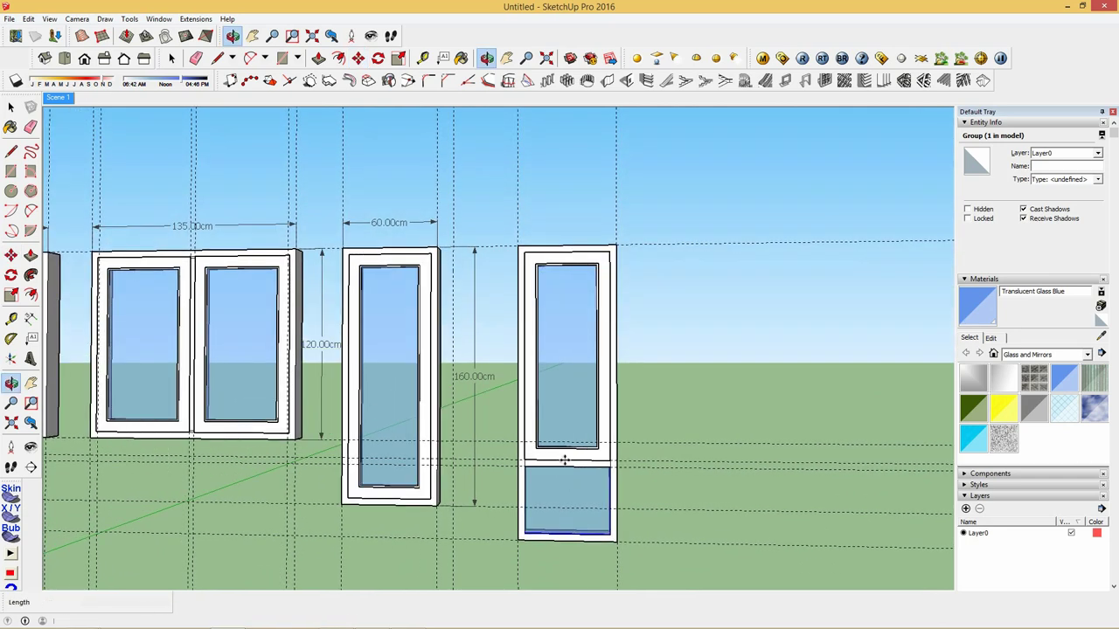
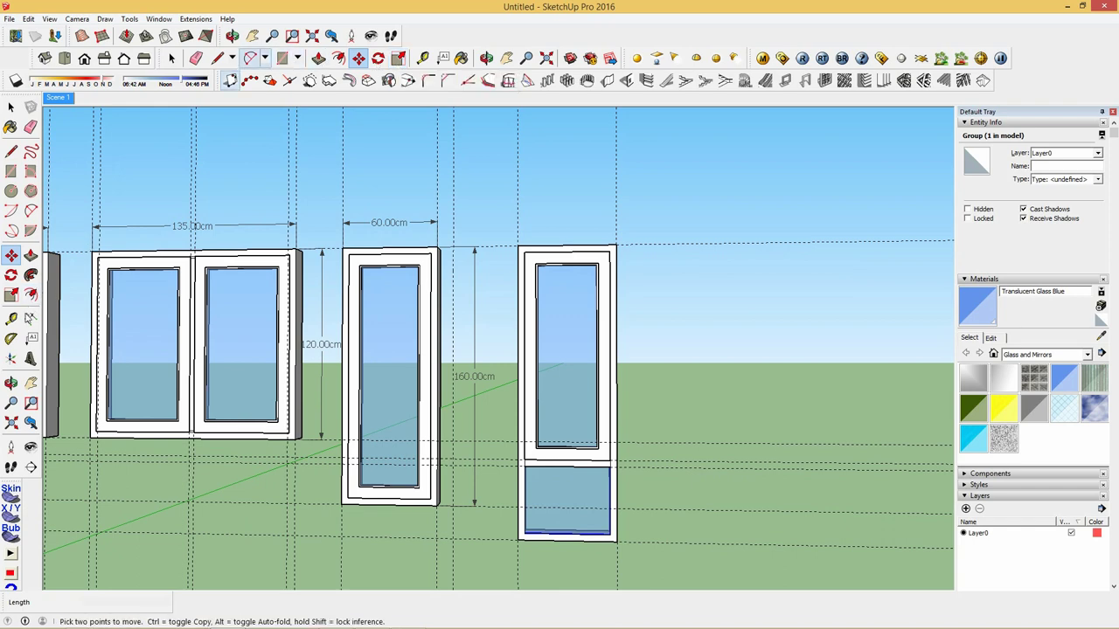
Step: Add a 180.00cm height dimension beside the tall right-hand window
{"action": "left_click", "coordinate": [30, 318]}
{"action": "left_click", "coordinate": [616, 247]}
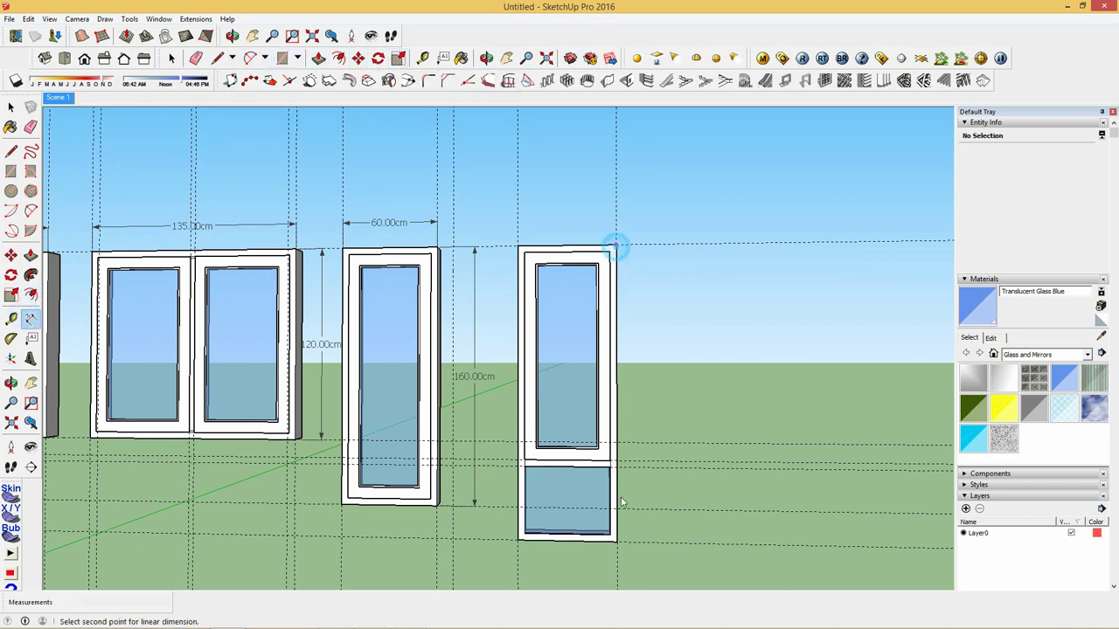
{"action": "left_click", "coordinate": [616, 541]}
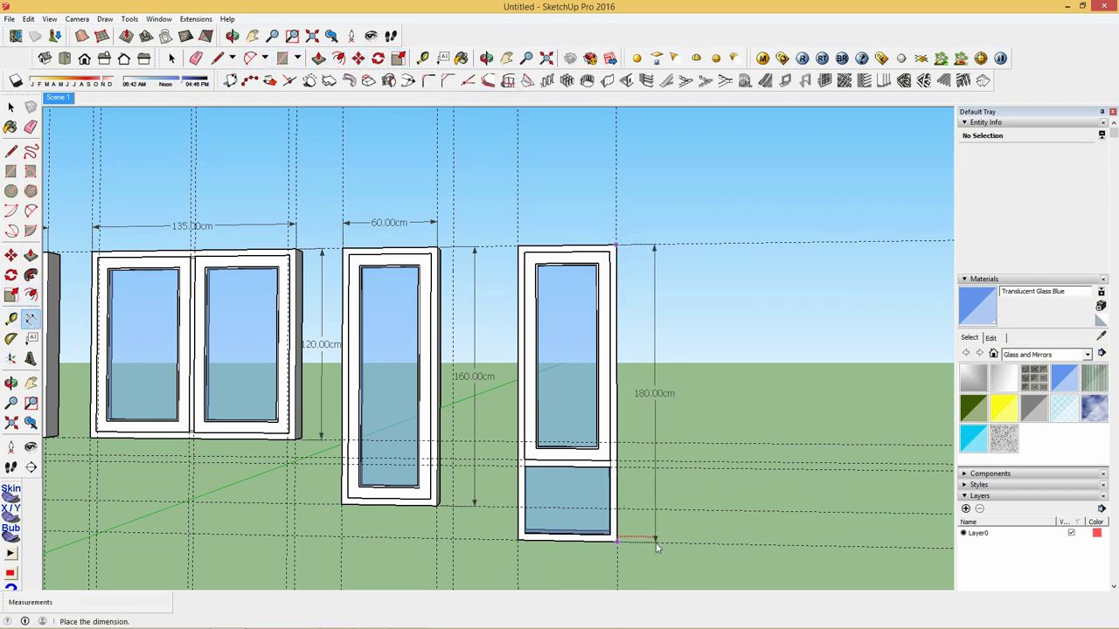
{"action": "left_click", "coordinate": [654, 543]}
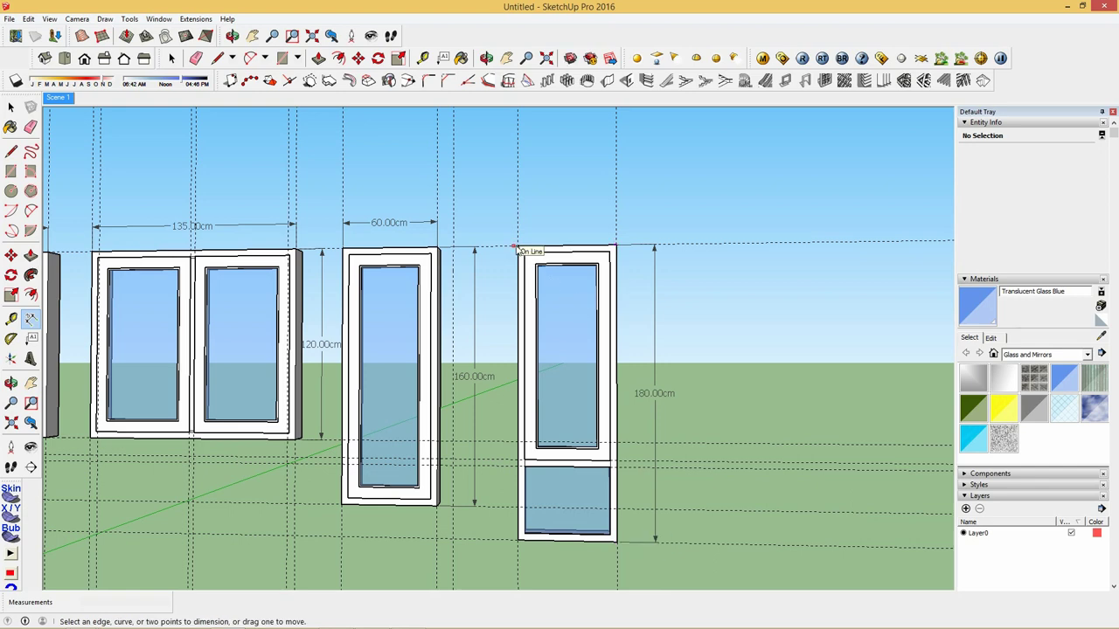
Step: Add a 60.00cm width dimension above the tall right-hand window
{"action": "left_click", "coordinate": [518, 248]}
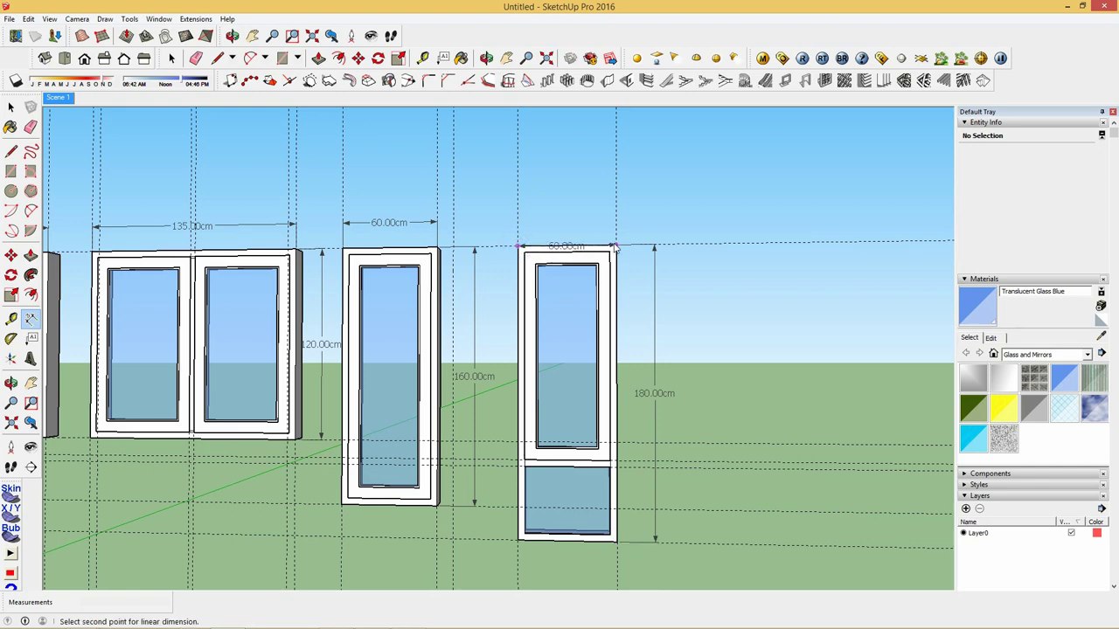
{"action": "left_click", "coordinate": [616, 247]}
{"action": "left_click", "coordinate": [615, 220]}
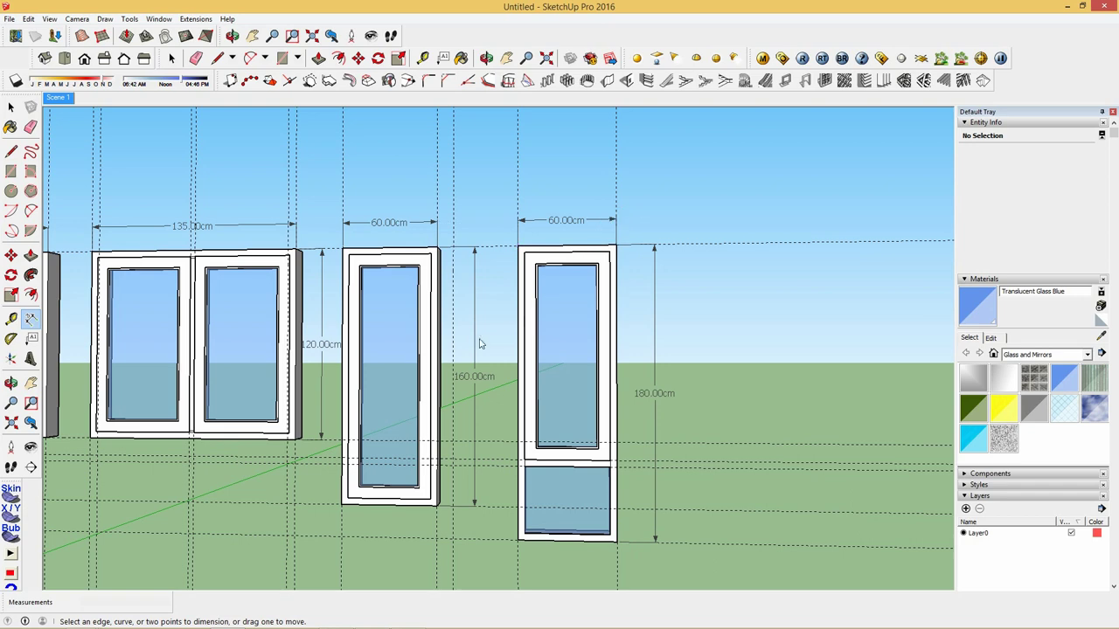
{"action": "scroll", "coordinate": [479, 344], "scroll_direction": "down", "scroll_amount": 3}
{"action": "scroll", "coordinate": [476, 344], "scroll_direction": "down", "scroll_amount": 2}
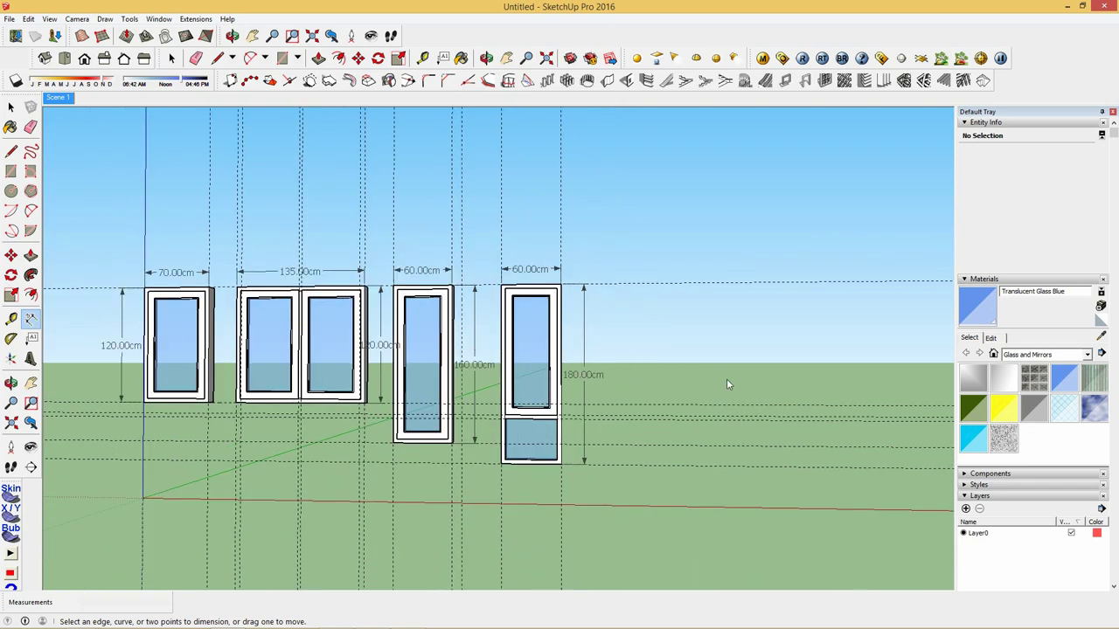
{"action": "scroll", "coordinate": [728, 382], "scroll_direction": "up", "scroll_amount": 1}
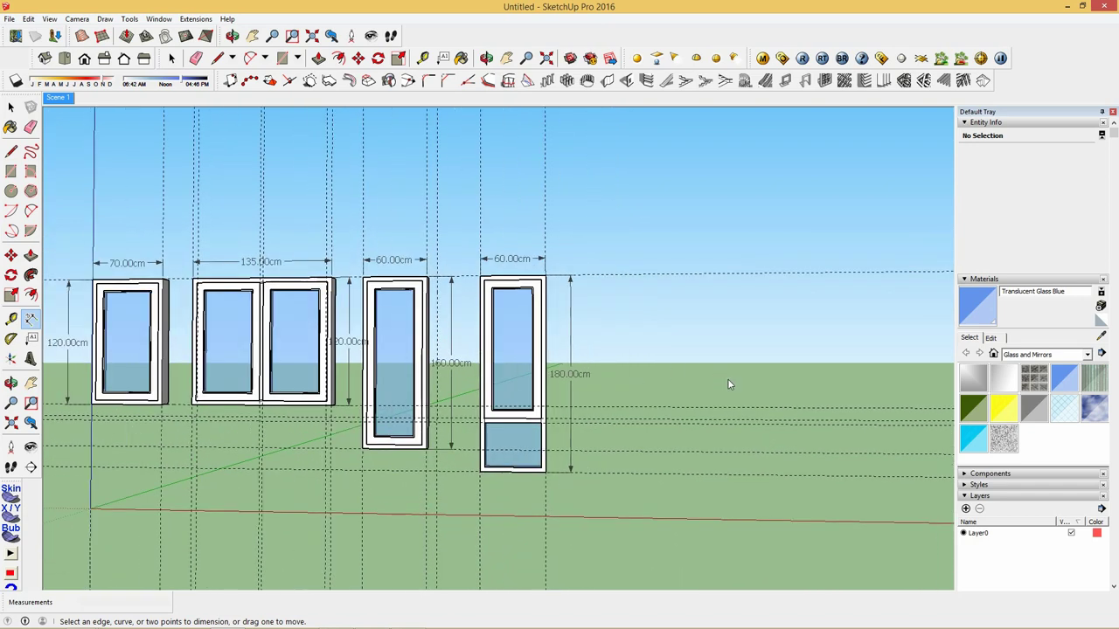
{"action": "left_click", "coordinate": [423, 58]}
{"action": "scroll", "coordinate": [547, 288], "scroll_direction": "up", "scroll_amount": 1}
Step: Place guide lines 50 cm from the tall window's edge to frame the square
{"action": "left_click", "coordinate": [547, 296]}
{"action": "type", "text": "50"}
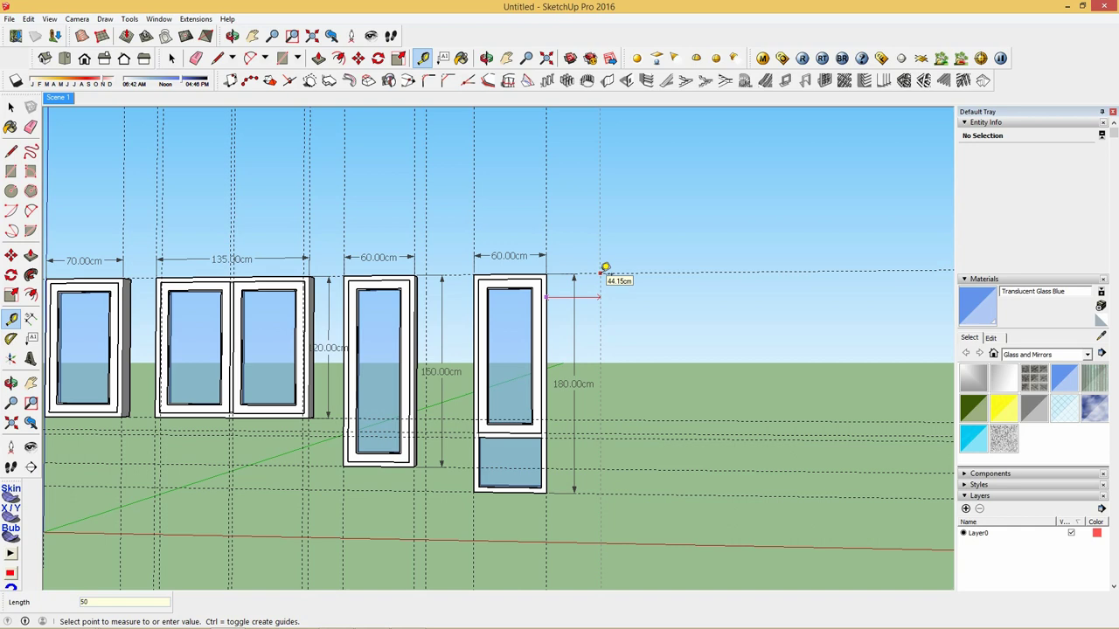
{"action": "key", "text": "Return"}
{"action": "left_click", "coordinate": [617, 391]}
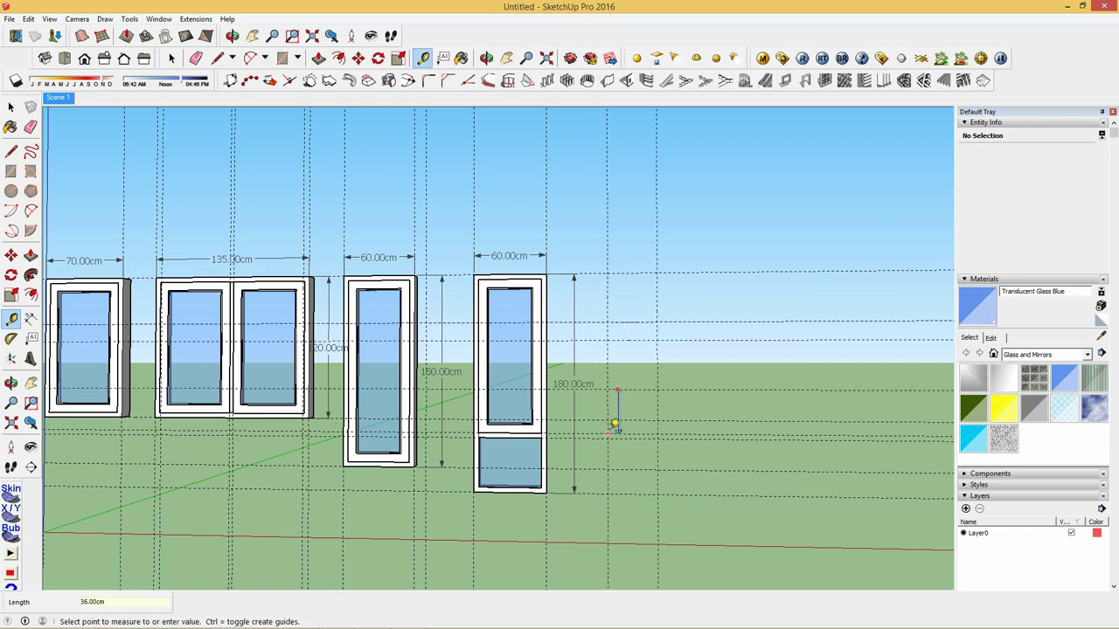
Step: Draw a 40 × 40 cm square face between the guide intersections
{"action": "key", "text": "r"}
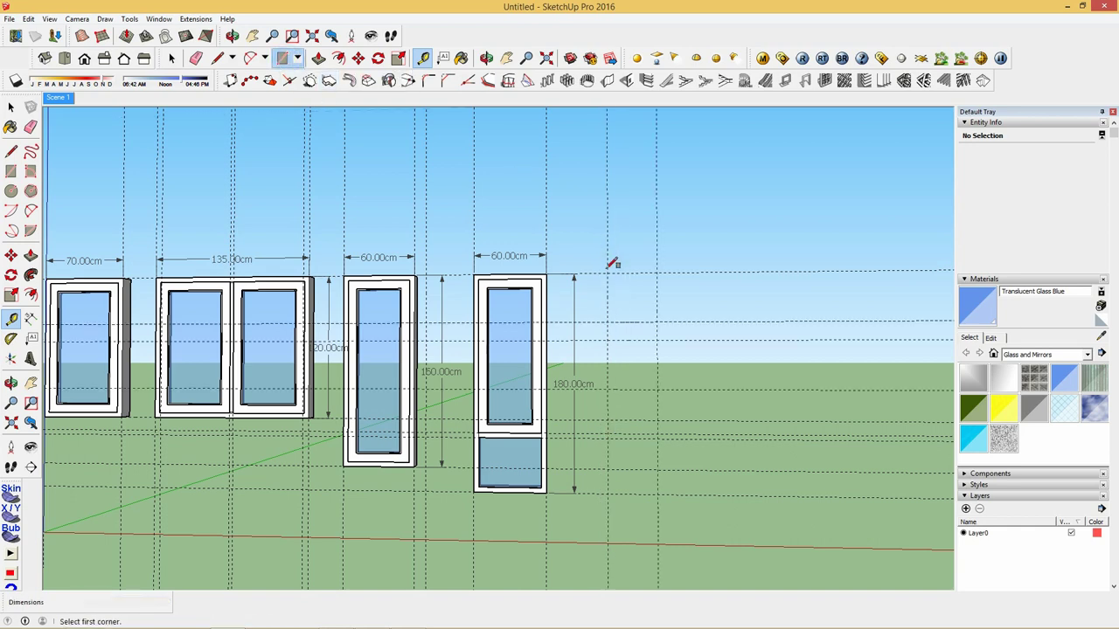
{"action": "left_click", "coordinate": [607, 274]}
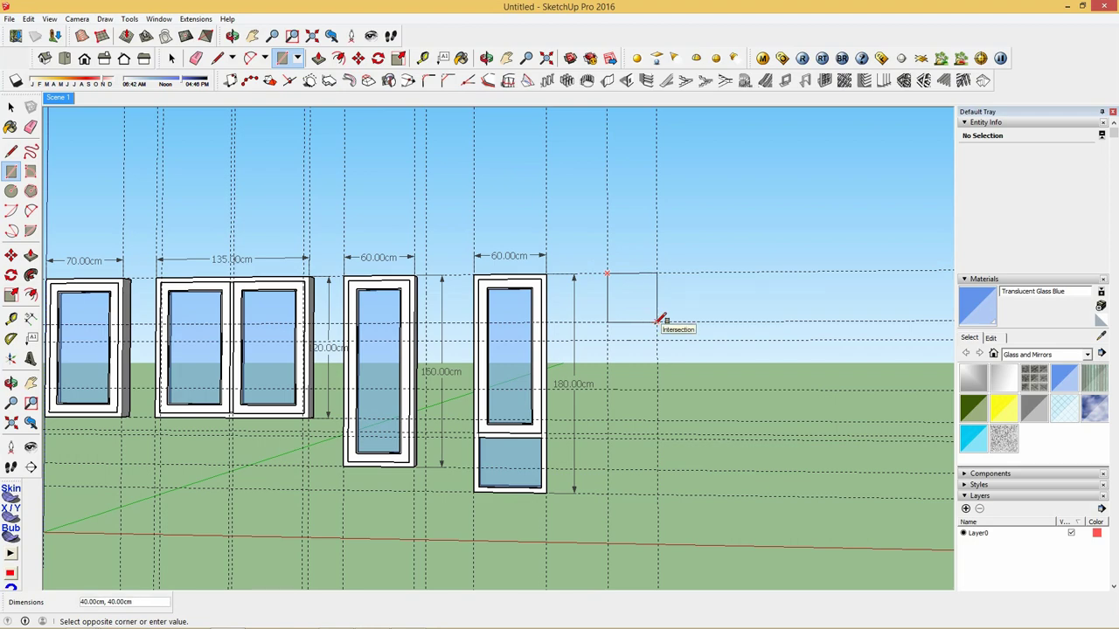
{"action": "left_click", "coordinate": [657, 321]}
{"action": "scroll", "coordinate": [656, 310], "scroll_direction": "up", "scroll_amount": 2}
{"action": "scroll", "coordinate": [647, 310], "scroll_direction": "up", "scroll_amount": 2}
{"action": "mouse_move", "coordinate": [644, 310]}
{"action": "middle_mouse_down"}
{"action": "mouse_move", "coordinate": [617, 378]}
{"action": "mouse_move", "coordinate": [611, 367]}
{"action": "middle_mouse_up"}
Step: Extrude the square 12 cm deep and inset its front face by 5 cm
{"action": "key", "text": "p"}
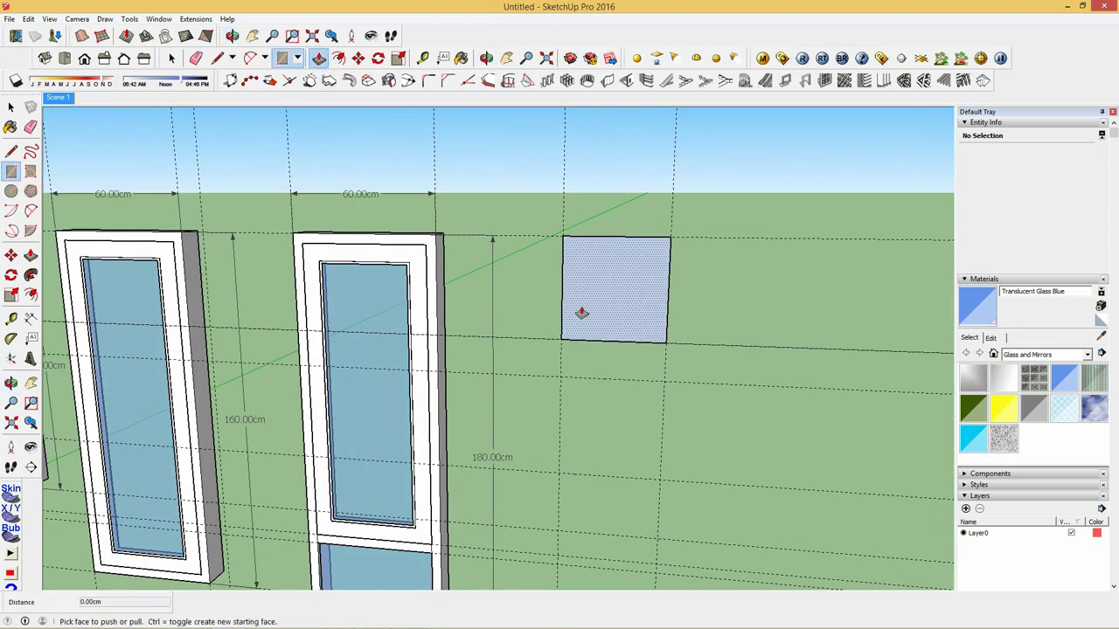
{"action": "left_click_drag", "start_coordinate": [582, 312], "coordinate": [597, 308]}
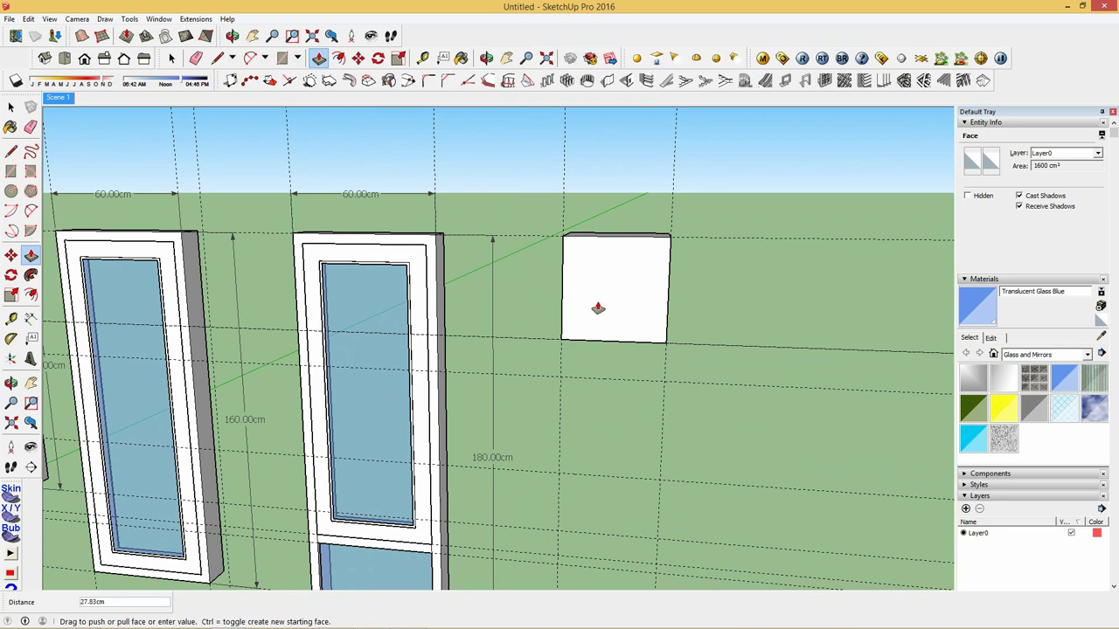
{"action": "type", "text": "12"}
{"action": "key", "text": "Return"}
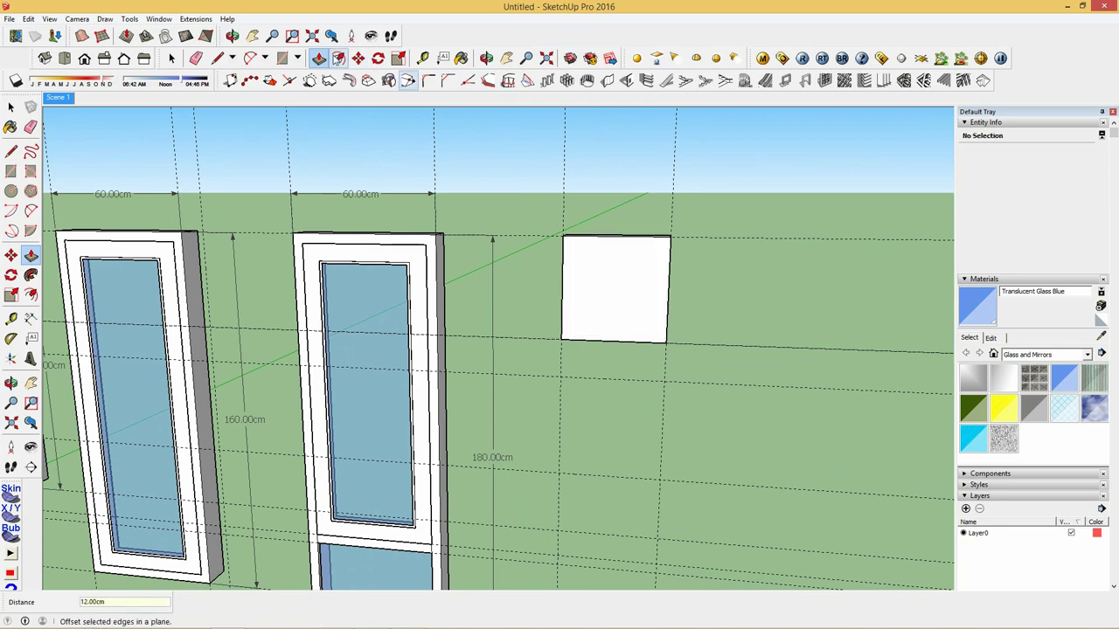
{"action": "left_click", "coordinate": [348, 80]}
{"action": "left_click", "coordinate": [575, 295]}
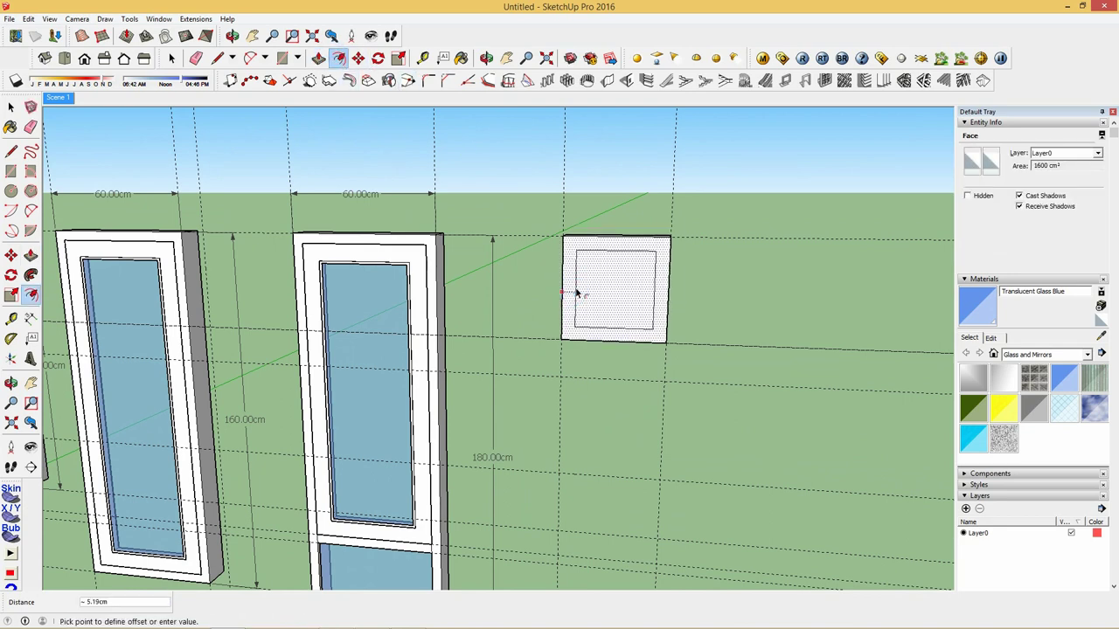
{"action": "key", "text": "Return"}
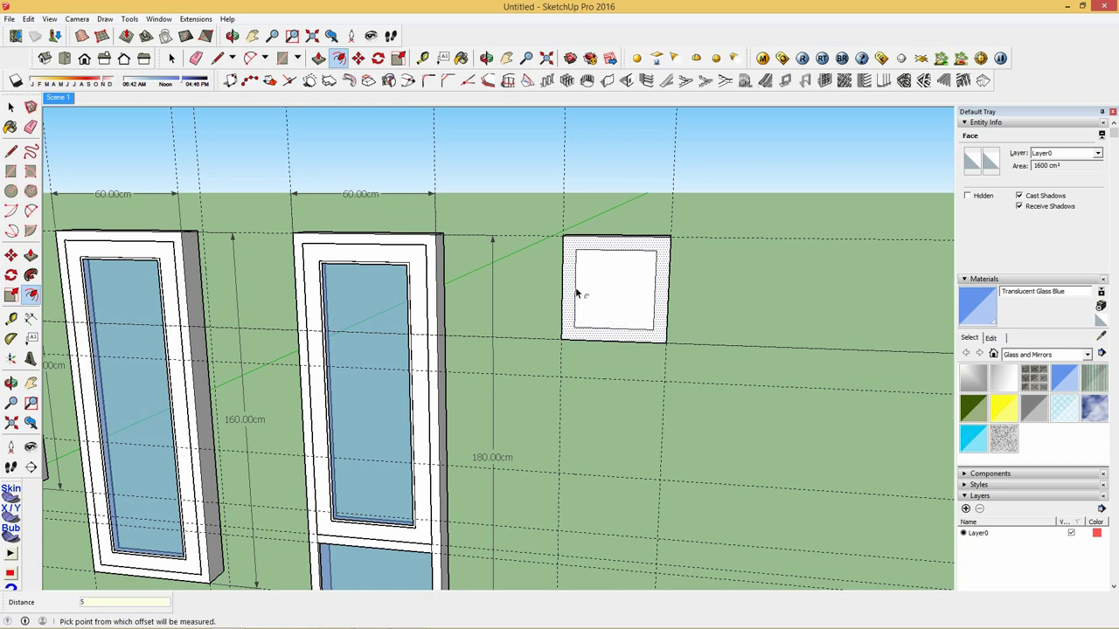
Step: Push the inner square face through to open the frame's centre
{"action": "key", "text": "p"}
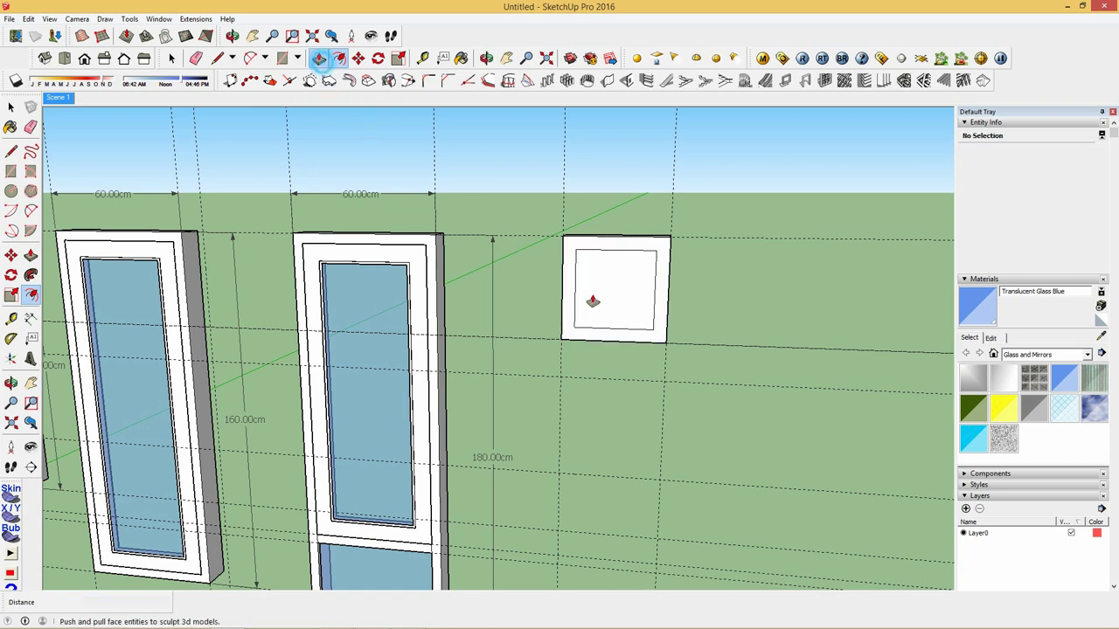
{"action": "left_click", "coordinate": [592, 306]}
{"action": "double_click", "coordinate": [609, 298]}
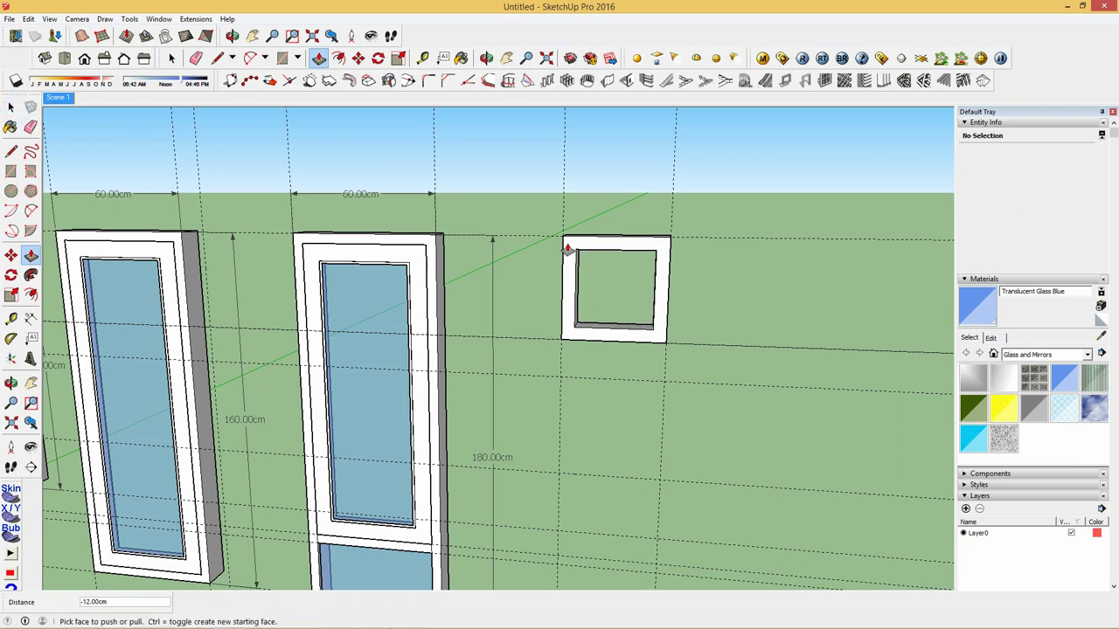
{"action": "key", "text": "space"}
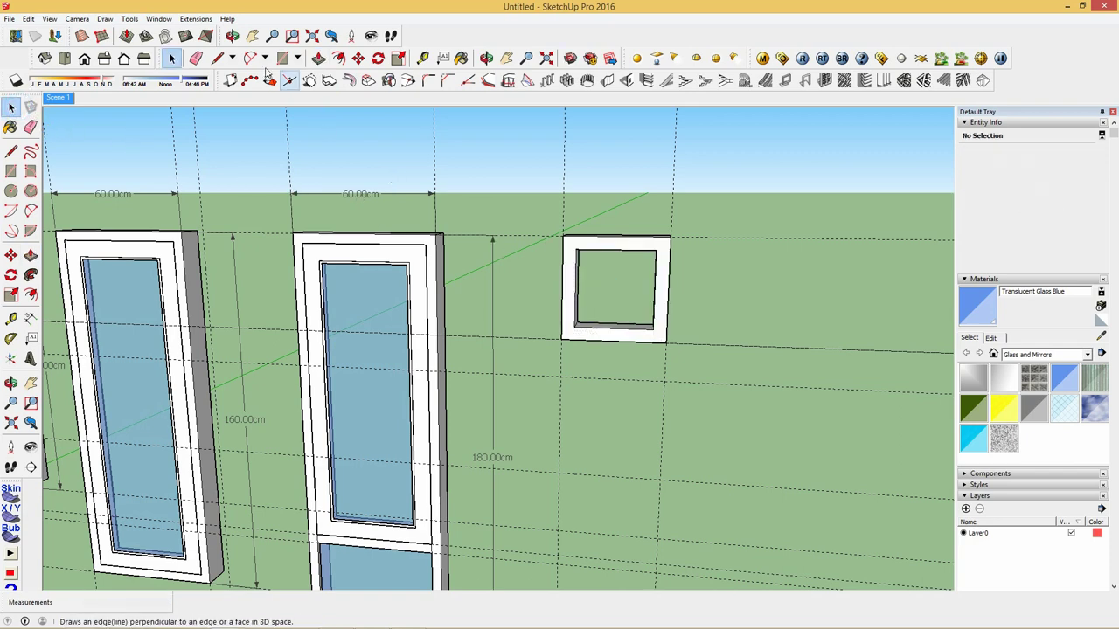
Step: Make the small square frame a single group
{"action": "triple_click", "coordinate": [573, 247]}
{"action": "right_click", "coordinate": [573, 247]}
{"action": "left_click", "coordinate": [613, 347]}
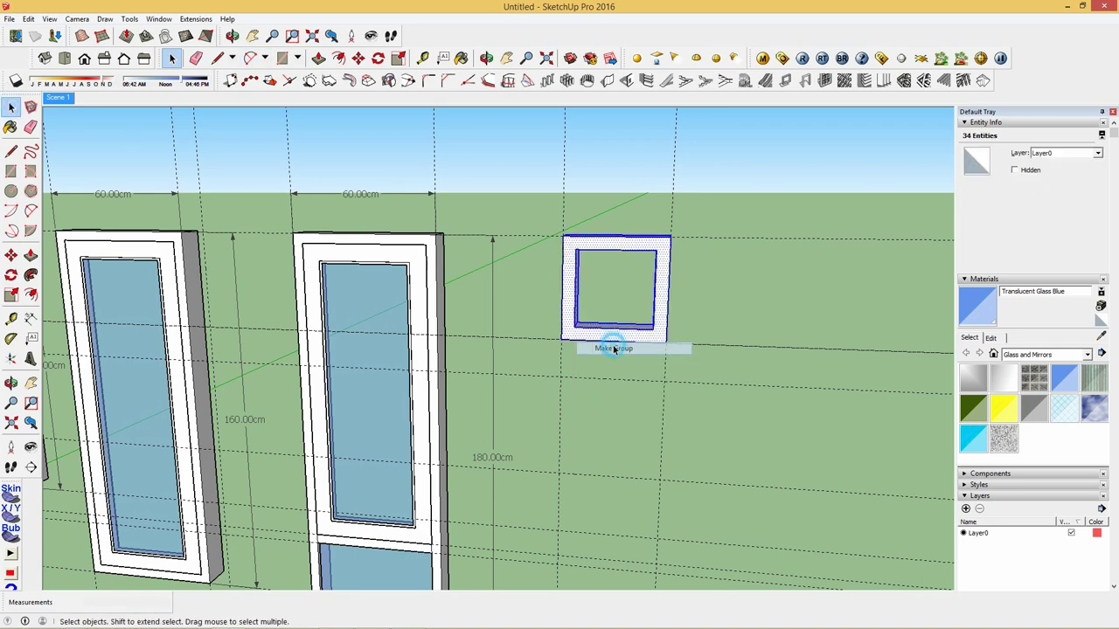
Step: Draw a 30 × 30 cm pane in the opening, paint it Translucent Glass Blue, and group it
{"action": "left_click", "coordinate": [282, 58]}
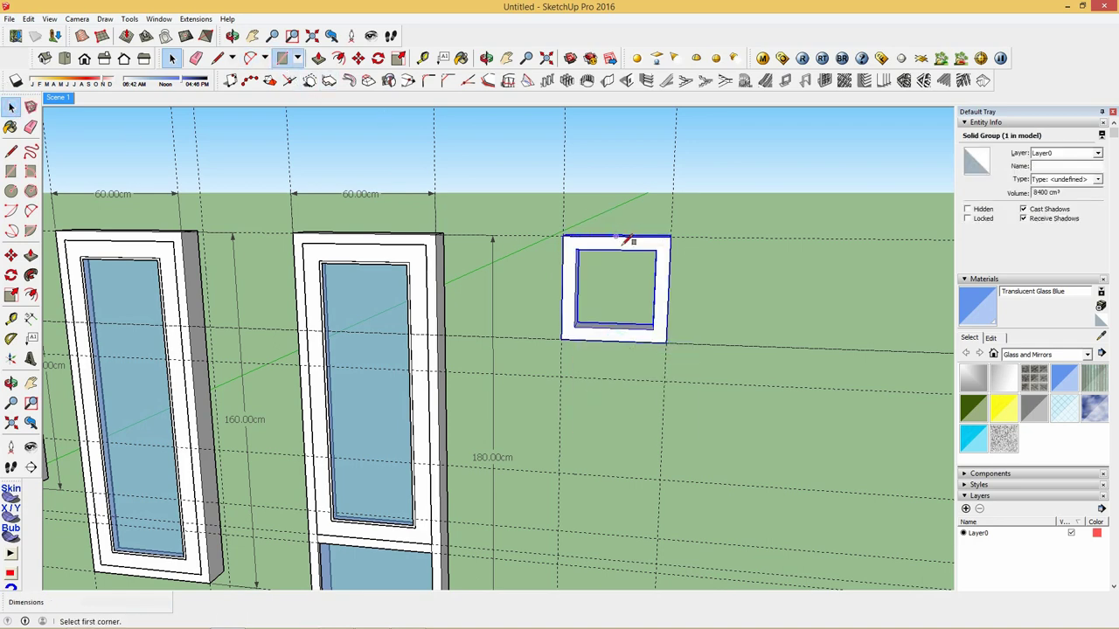
{"action": "scroll", "coordinate": [621, 244], "scroll_direction": "up", "scroll_amount": 1}
{"action": "left_click", "coordinate": [566, 252]}
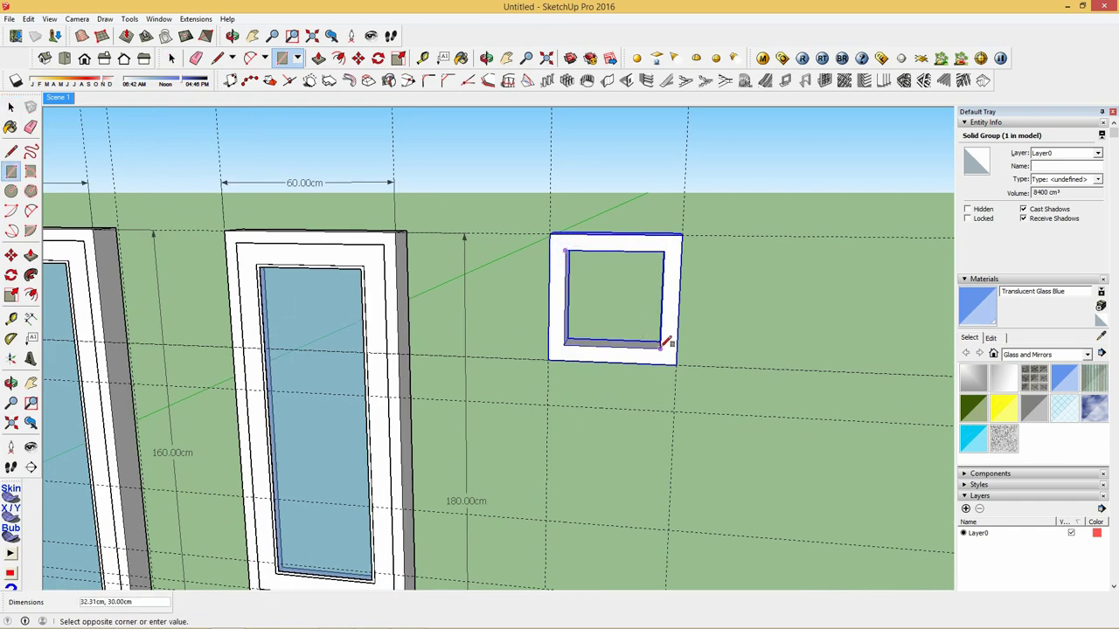
{"action": "left_click", "coordinate": [662, 348]}
{"action": "left_click", "coordinate": [964, 320]}
{"action": "left_click", "coordinate": [636, 295]}
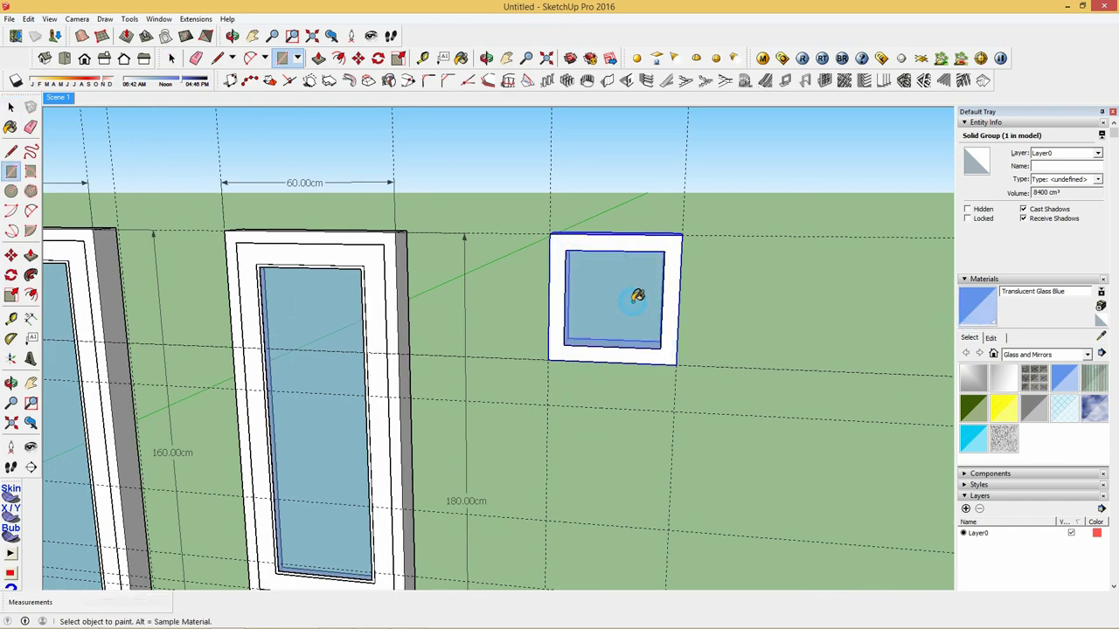
{"action": "key", "text": "space"}
{"action": "double_click", "coordinate": [579, 286]}
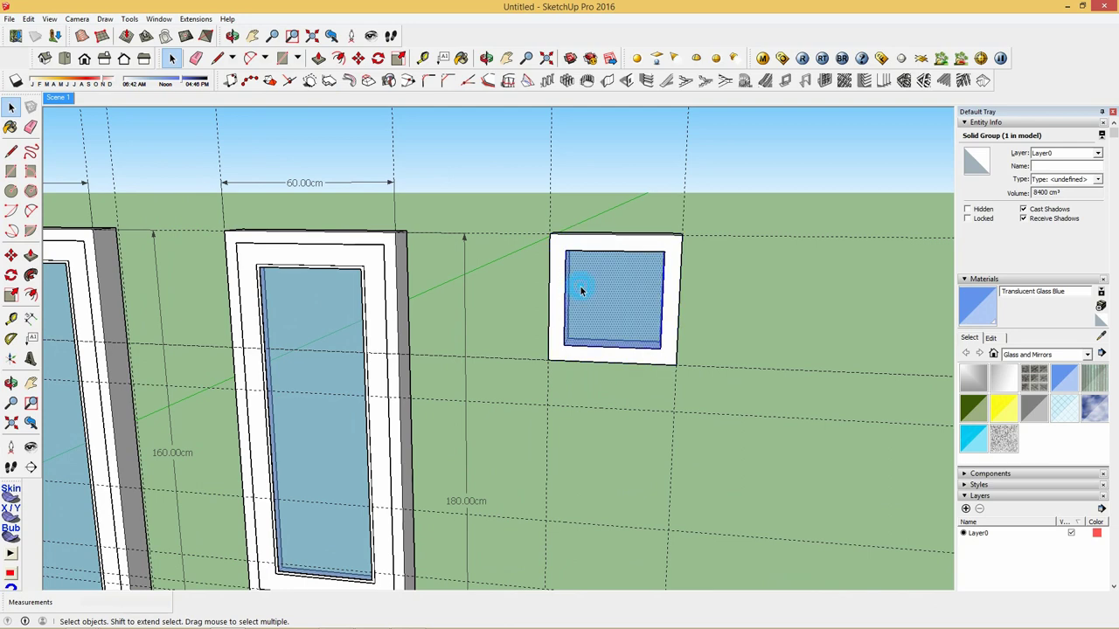
{"action": "right_click", "coordinate": [579, 285]}
{"action": "left_click", "coordinate": [622, 388]}
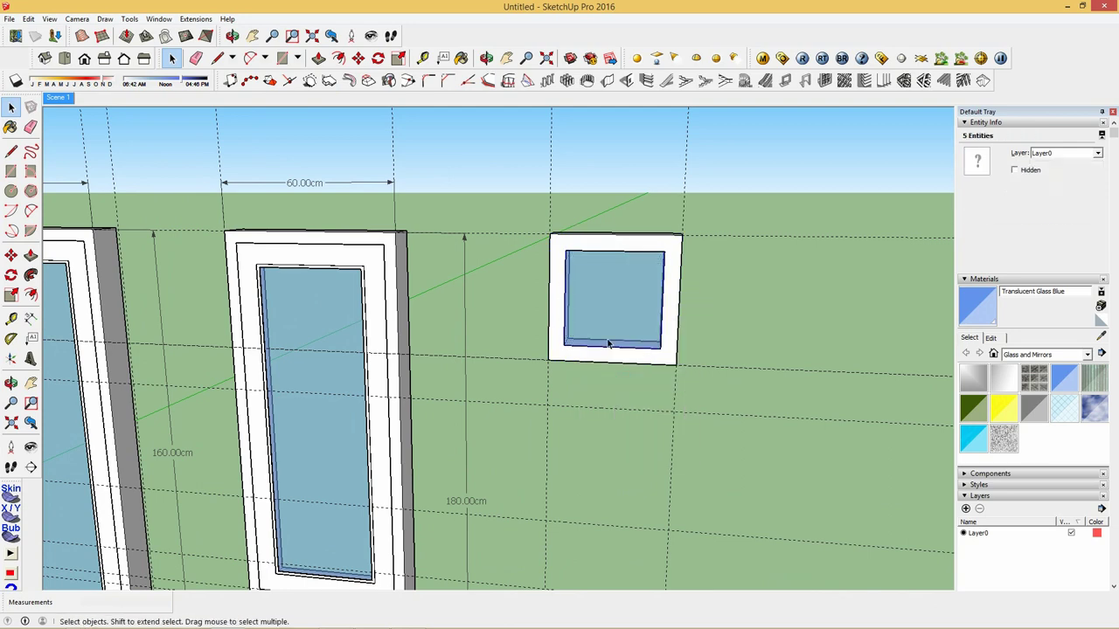
Step: Group the frame and glass pane together into one window
{"action": "middle_click_drag", "start_coordinate": [569, 352], "coordinate": [659, 329]}
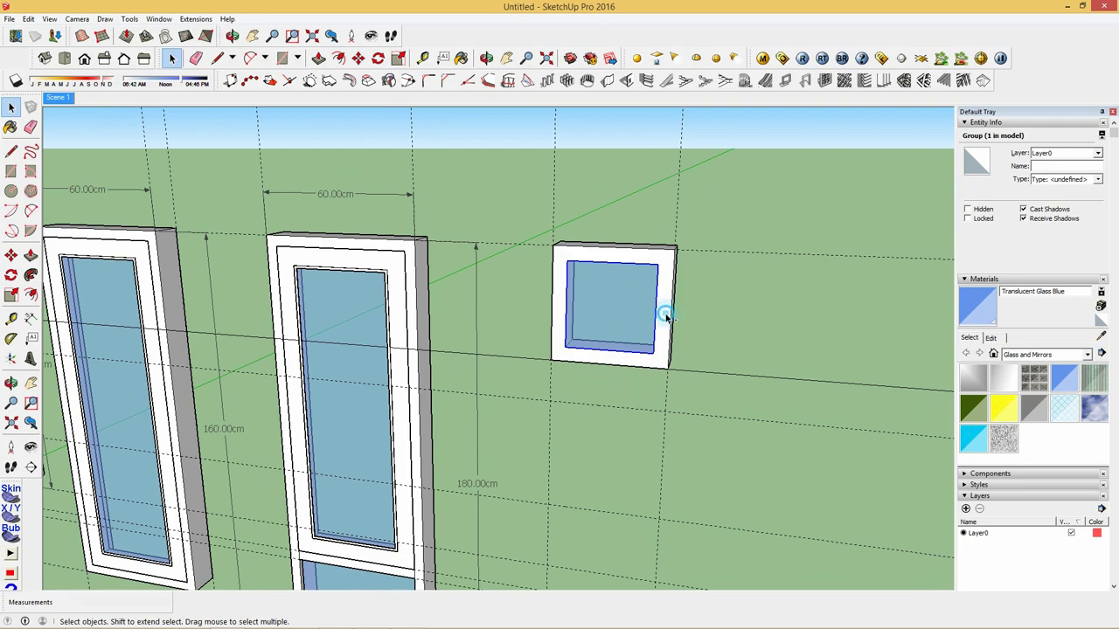
{"action": "left_click", "coordinate": [665, 316], "text": "shift"}
{"action": "right_click", "coordinate": [666, 316]}
{"action": "left_click", "coordinate": [696, 422]}
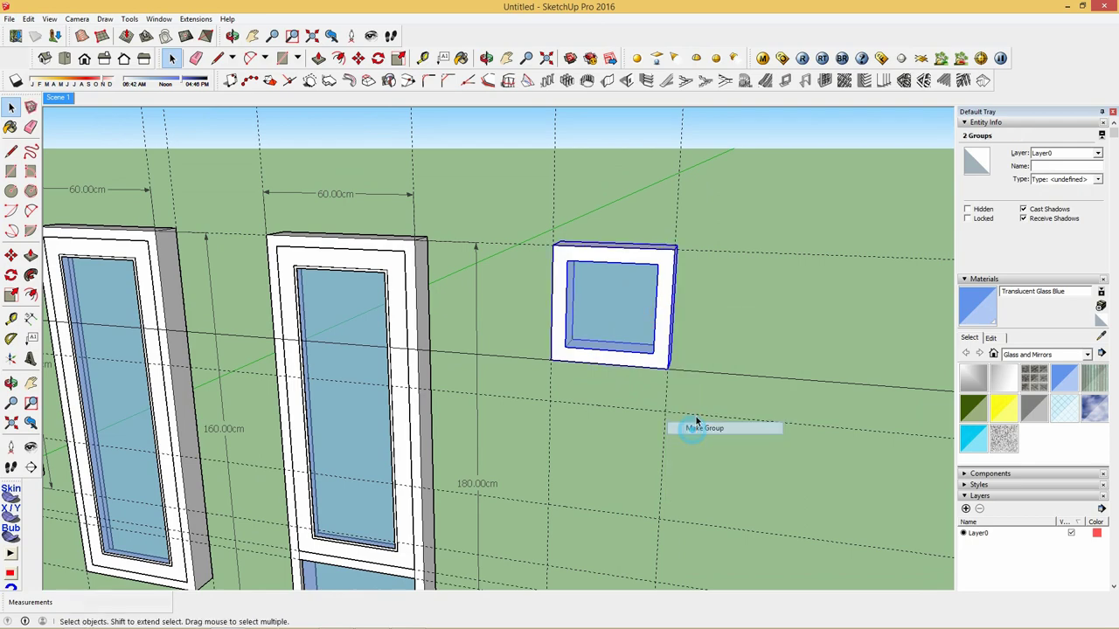
{"action": "mouse_move", "coordinate": [697, 422]}
{"action": "middle_mouse_down"}
{"action": "mouse_move", "coordinate": [742, 305]}
{"action": "mouse_move", "coordinate": [726, 329]}
{"action": "mouse_move", "coordinate": [719, 305]}
{"action": "mouse_move", "coordinate": [749, 256]}
{"action": "mouse_move", "coordinate": [777, 253]}
{"action": "middle_mouse_up"}
Step: Copy the small window downward twice, shifting the last copy a further 15 cm
{"action": "left_click", "coordinate": [358, 57]}
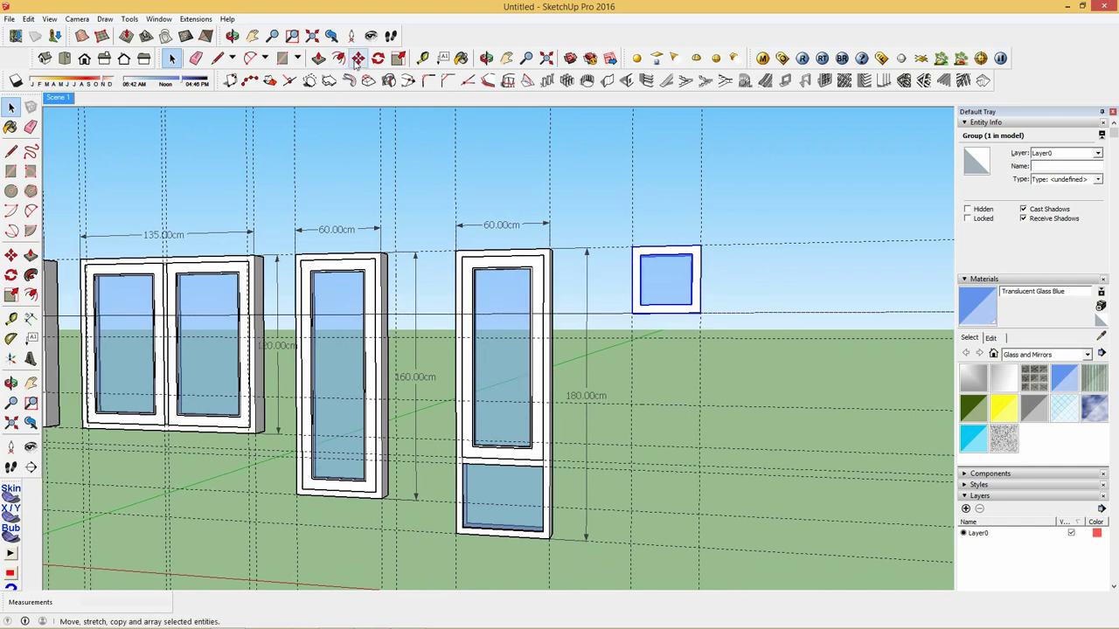
{"action": "key", "text": "ctrl"}
{"action": "left_click", "coordinate": [633, 249]}
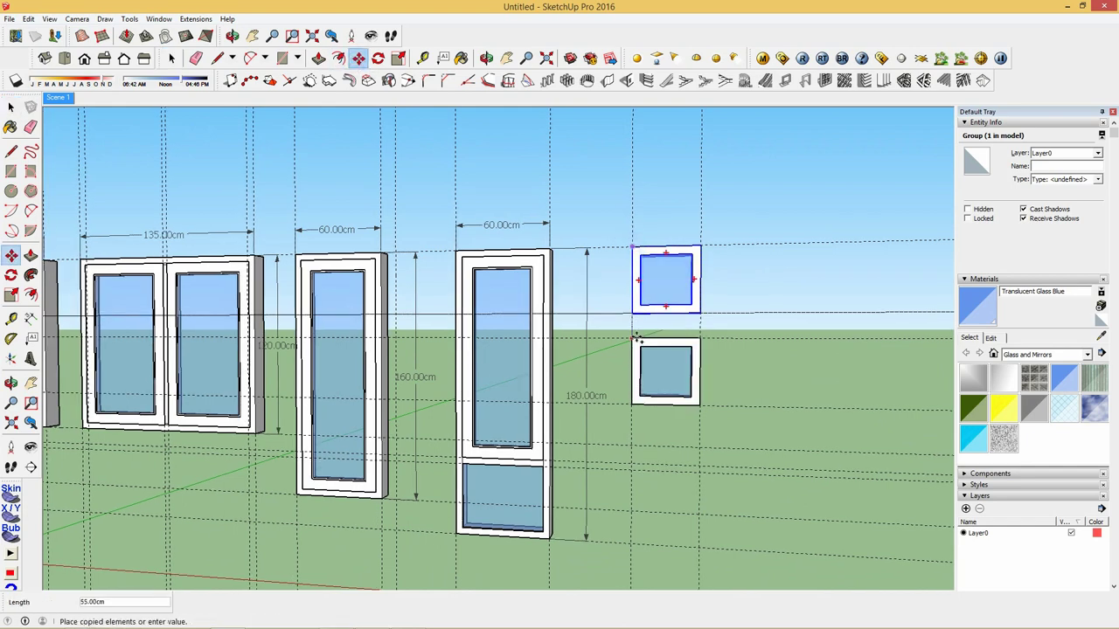
{"action": "left_click", "coordinate": [634, 338]}
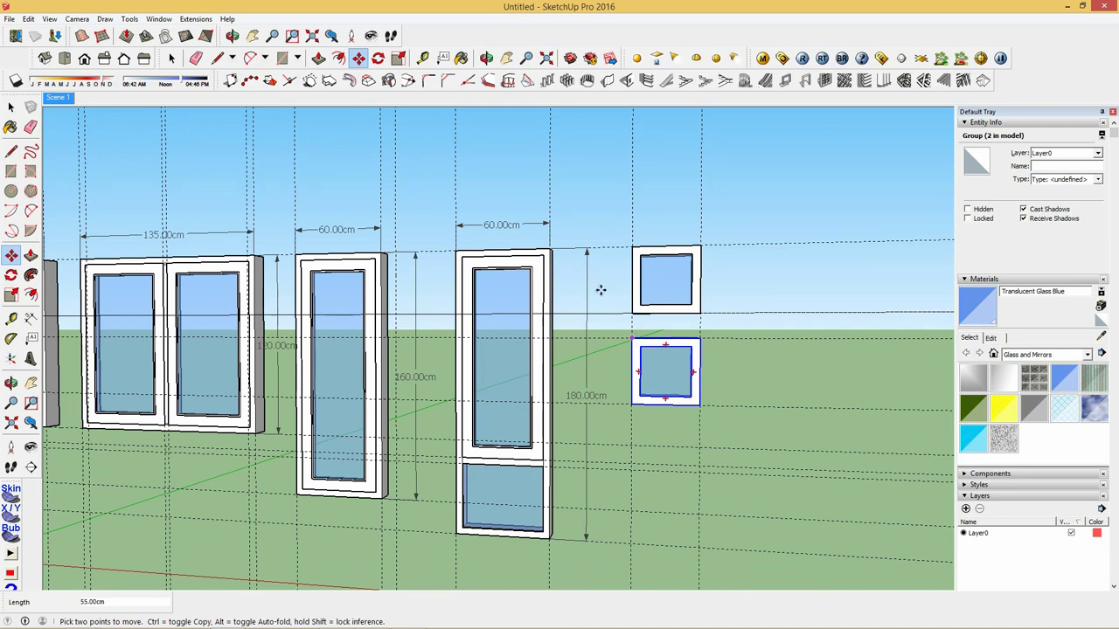
{"action": "key", "text": "ctrl"}
{"action": "left_click", "coordinate": [633, 338]}
{"action": "left_click", "coordinate": [636, 403]}
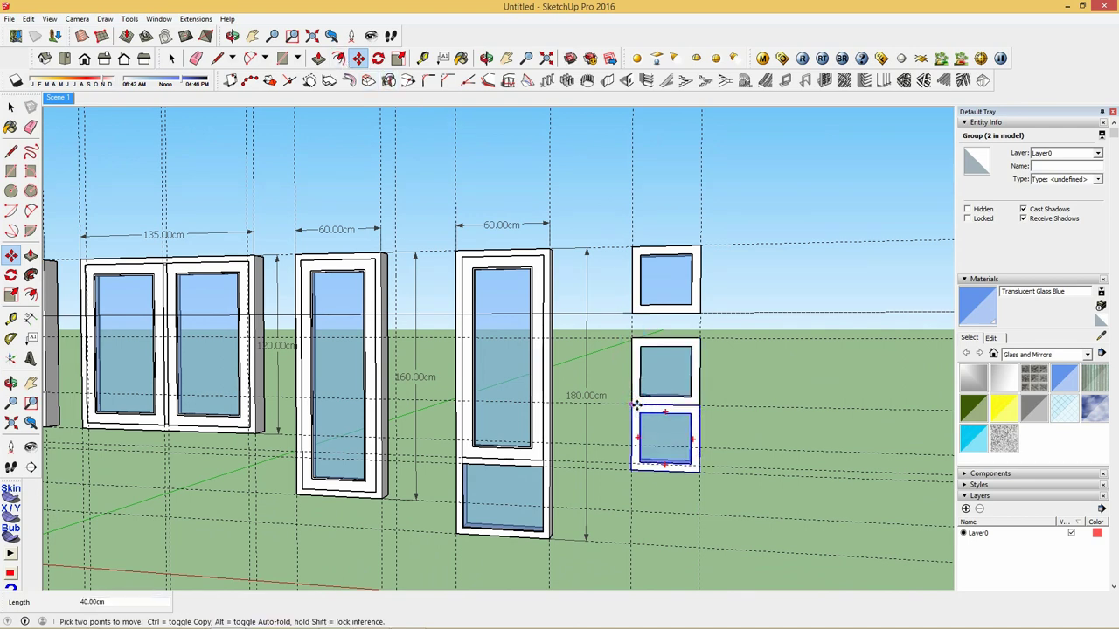
{"action": "left_click", "coordinate": [636, 405]}
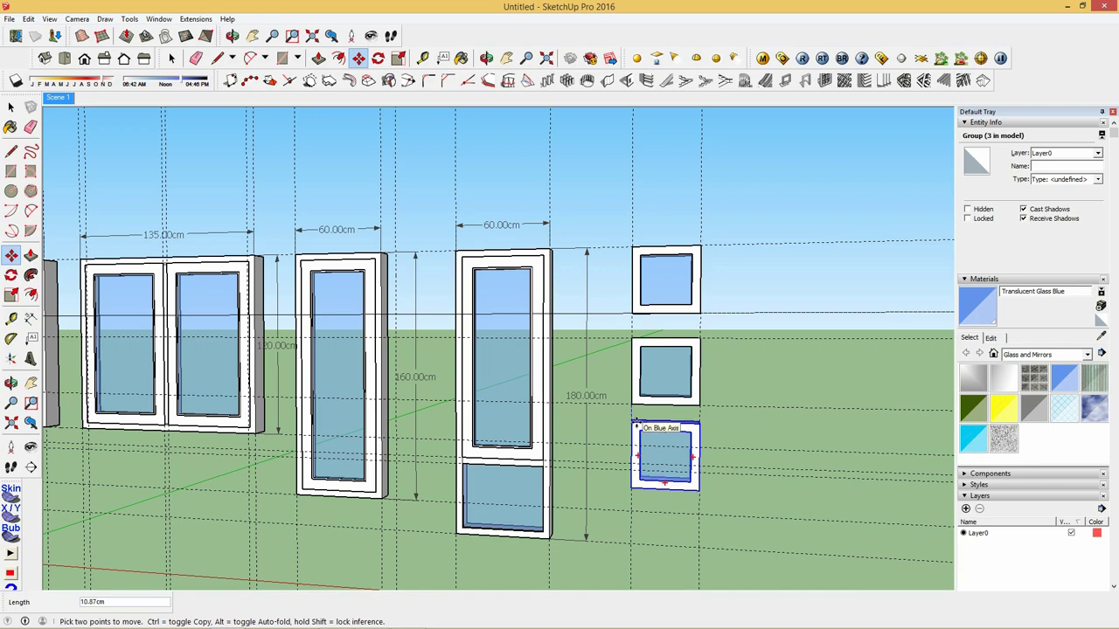
{"action": "key", "text": "Return"}
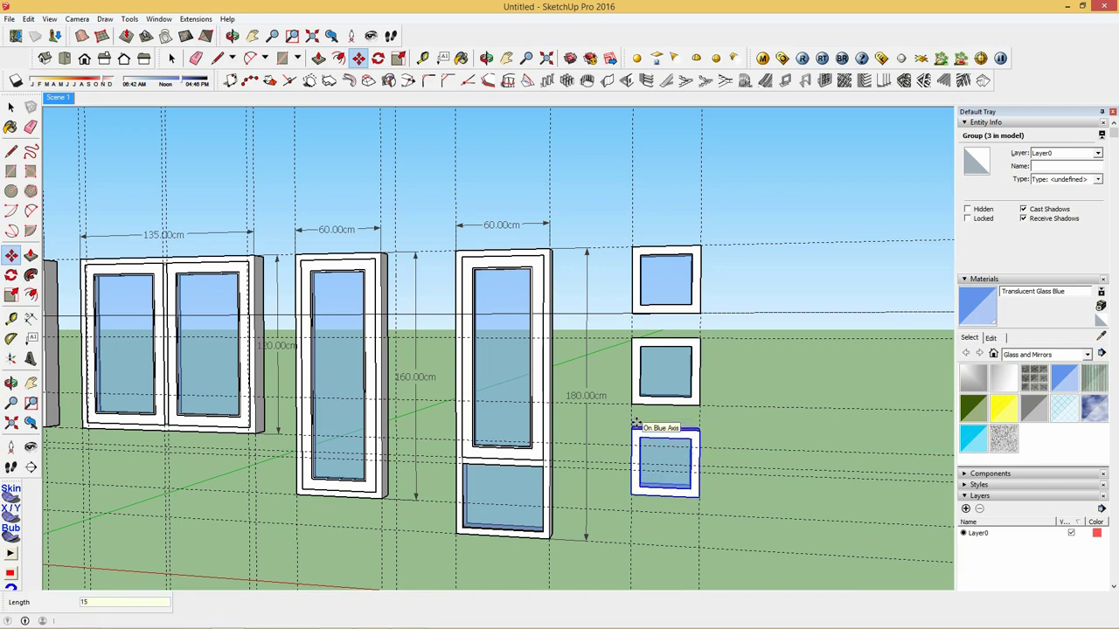
{"action": "middle_click_drag", "start_coordinate": [636, 426], "coordinate": [684, 441]}
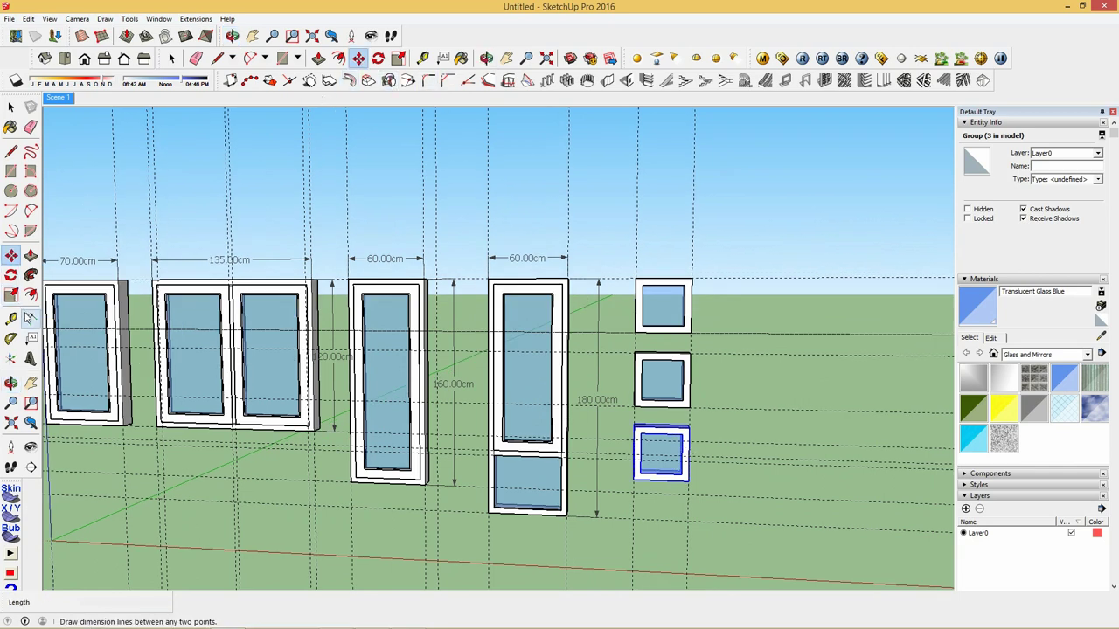
Step: Add a 40.00cm width dimension above and 40.00cm height dimension beside the top small window
{"action": "left_click", "coordinate": [30, 318]}
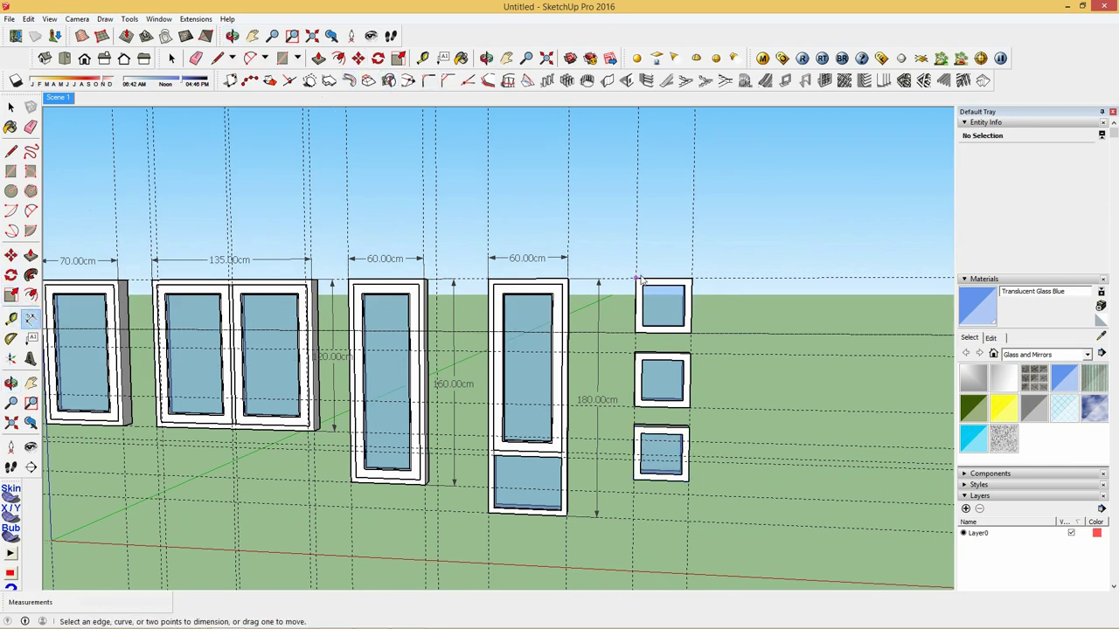
{"action": "left_click", "coordinate": [690, 280]}
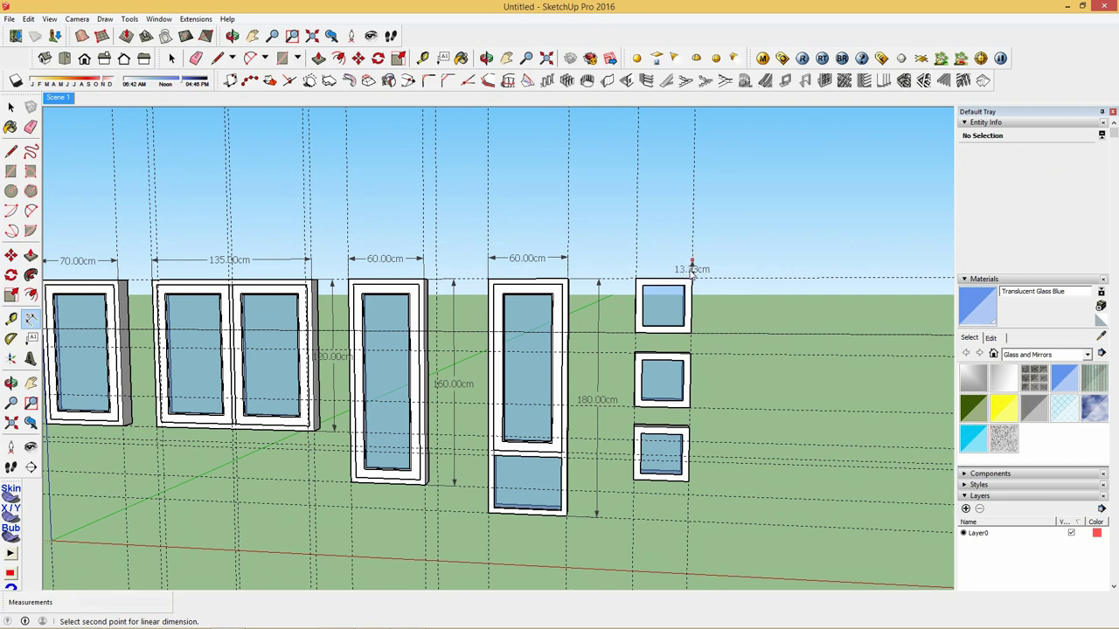
{"action": "left_click", "coordinate": [639, 281]}
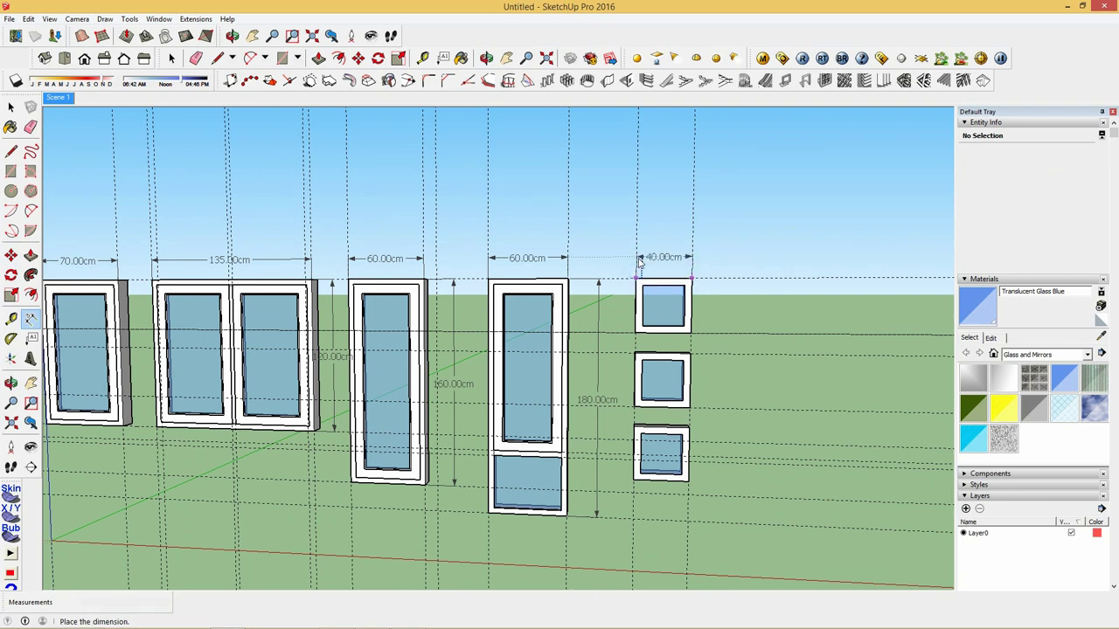
{"action": "left_click", "coordinate": [638, 256]}
{"action": "left_click", "coordinate": [691, 279]}
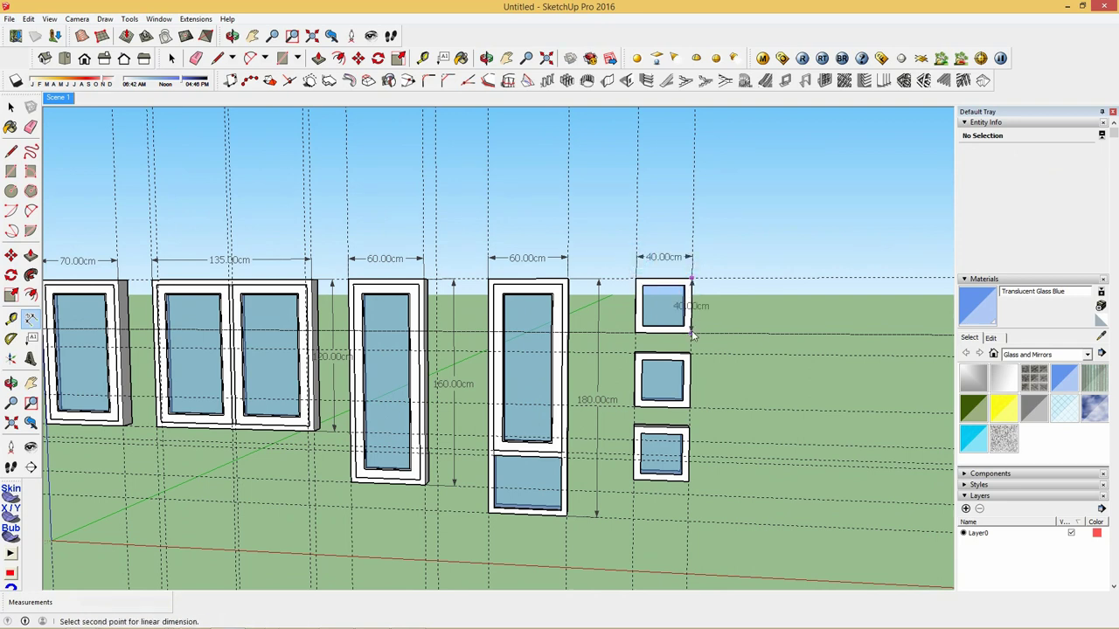
{"action": "left_click", "coordinate": [691, 330]}
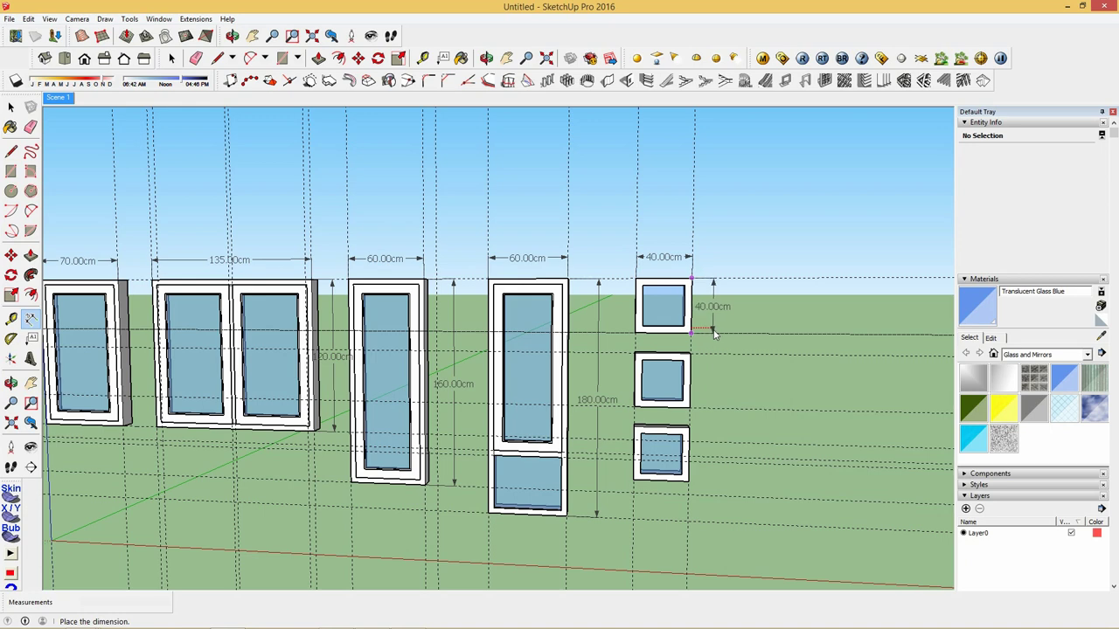
{"action": "left_click", "coordinate": [713, 332]}
{"action": "scroll", "coordinate": [559, 323], "scroll_direction": "down", "scroll_amount": 3}
{"action": "scroll", "coordinate": [564, 325], "scroll_direction": "up", "scroll_amount": 1}
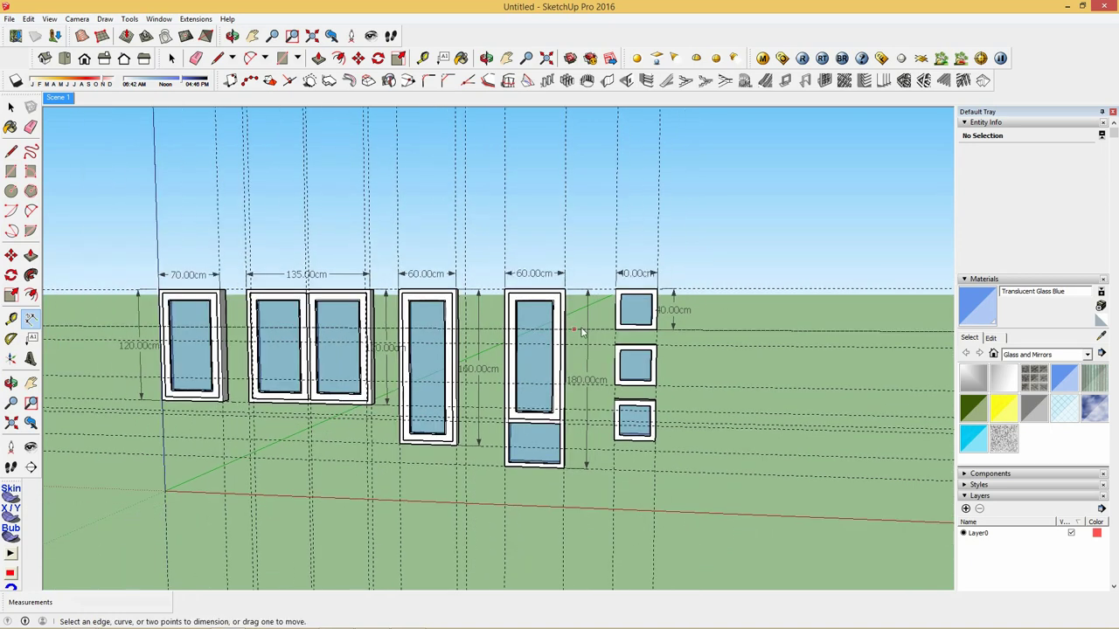
{"action": "middle_click_drag", "start_coordinate": [582, 331], "coordinate": [599, 323]}
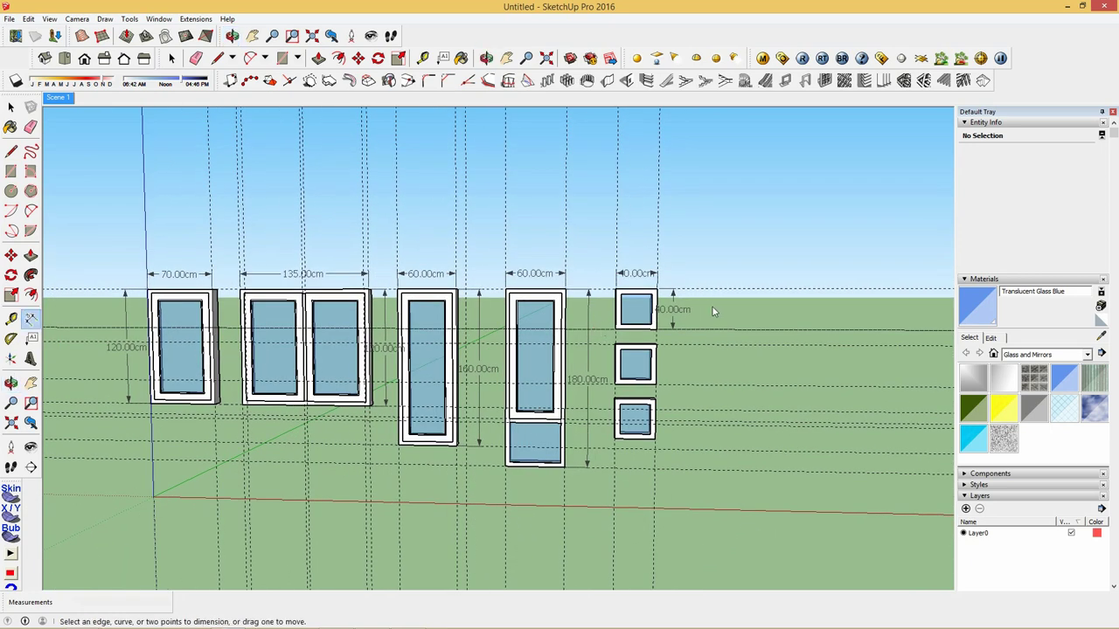
{"action": "scroll", "coordinate": [712, 306], "scroll_direction": "up", "scroll_amount": 1}
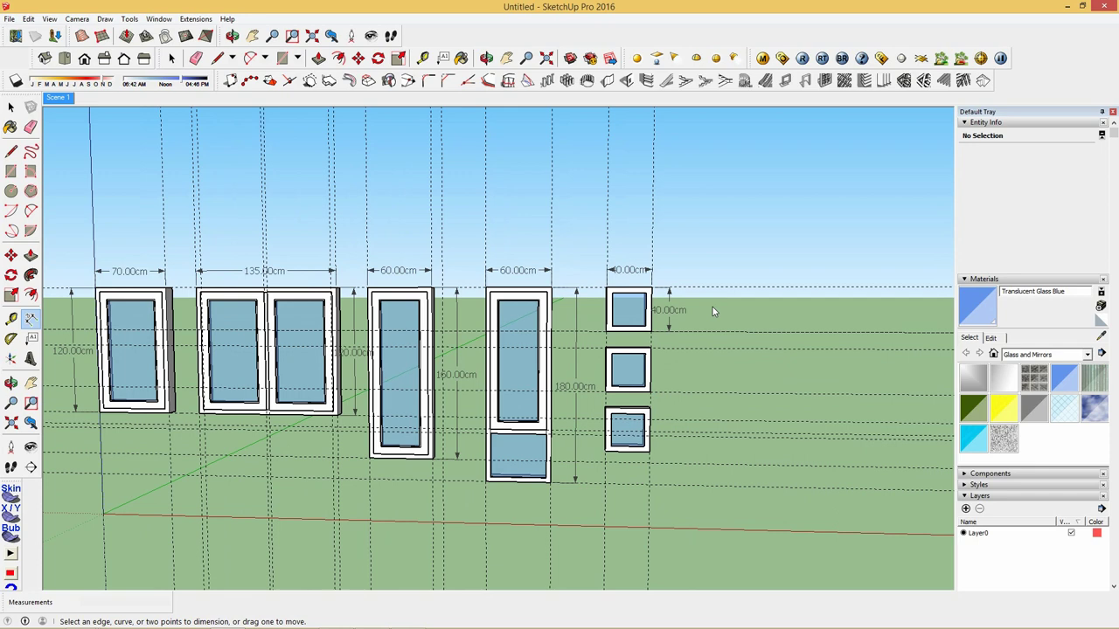
Step: Delete all existing guide lines from the model
{"action": "left_click", "coordinate": [28, 18]}
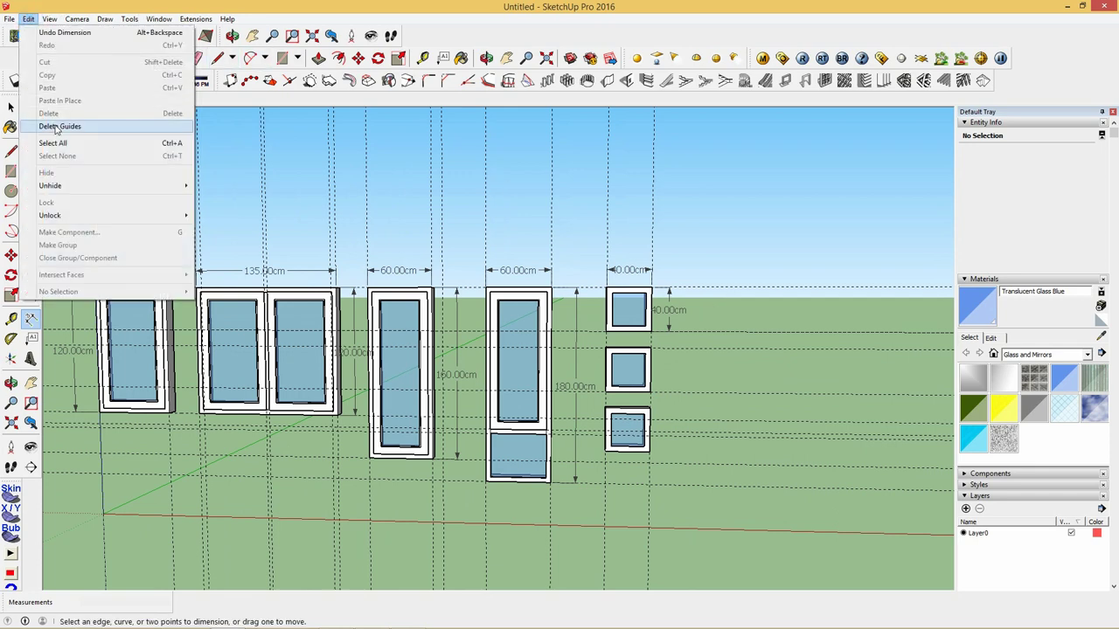
{"action": "left_click", "coordinate": [94, 131]}
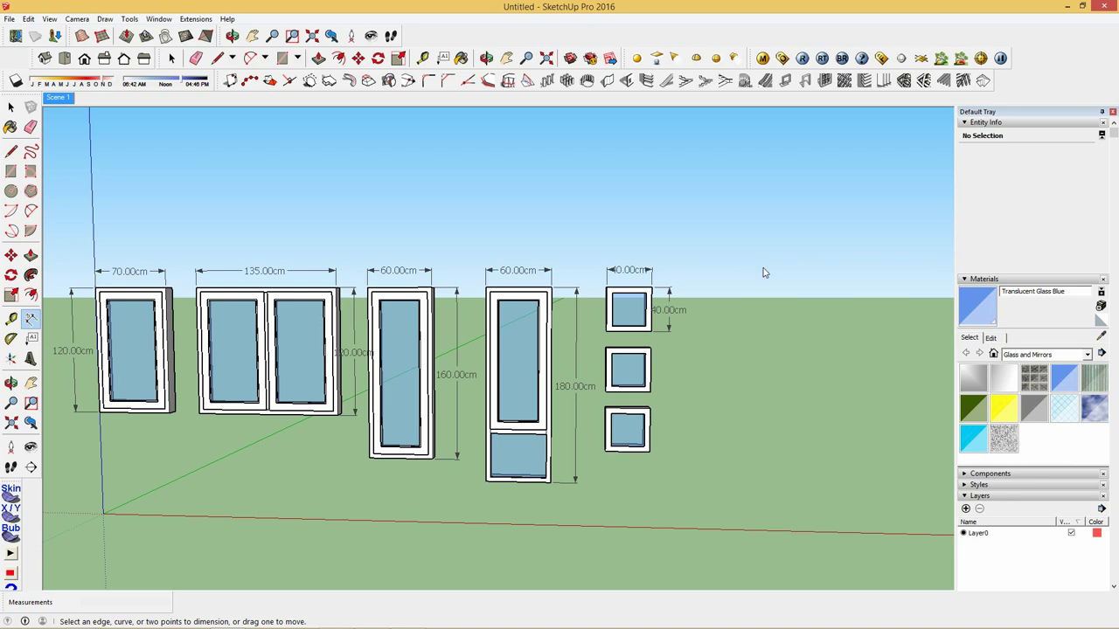
{"action": "scroll", "coordinate": [815, 316], "scroll_direction": "up", "scroll_amount": 1}
{"action": "scroll", "coordinate": [829, 326], "scroll_direction": "up", "scroll_amount": 1}
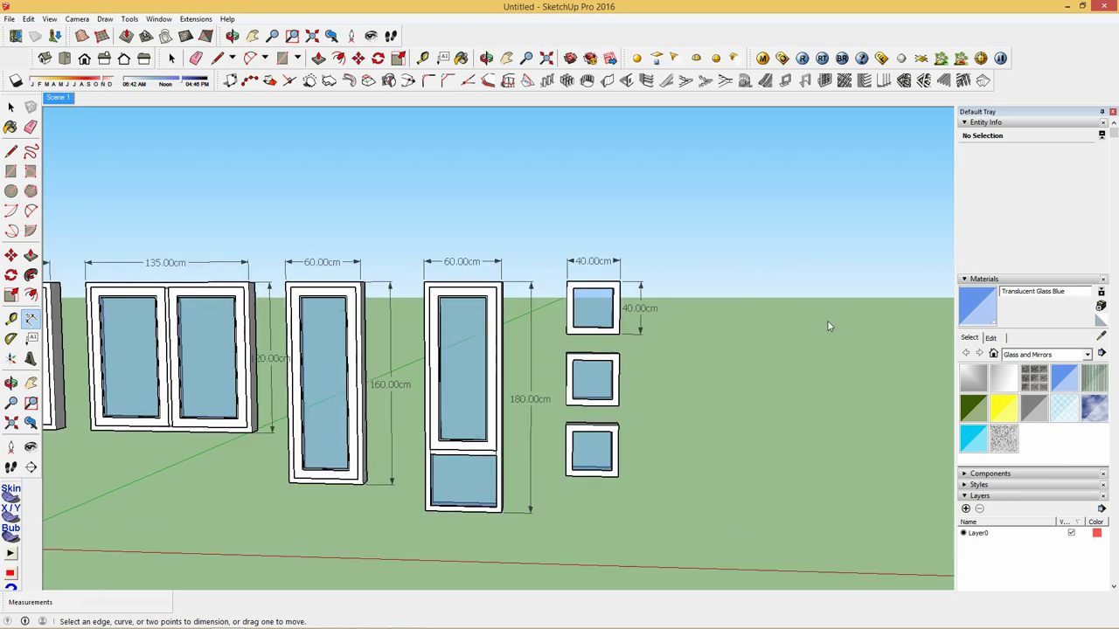
Step: Create vertical guides 30 cm and 70 cm out from the small window's corner
{"action": "left_click", "coordinate": [423, 58]}
{"action": "left_click", "coordinate": [601, 368]}
{"action": "type", "text": "3"}
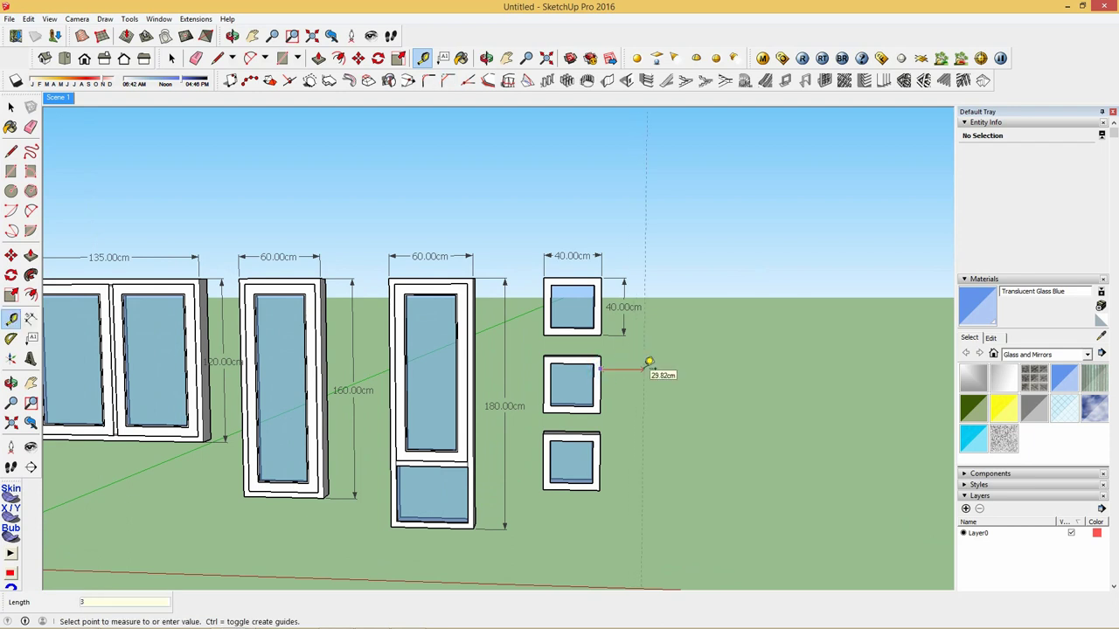
{"action": "type", "text": "0"}
{"action": "key", "text": "Return"}
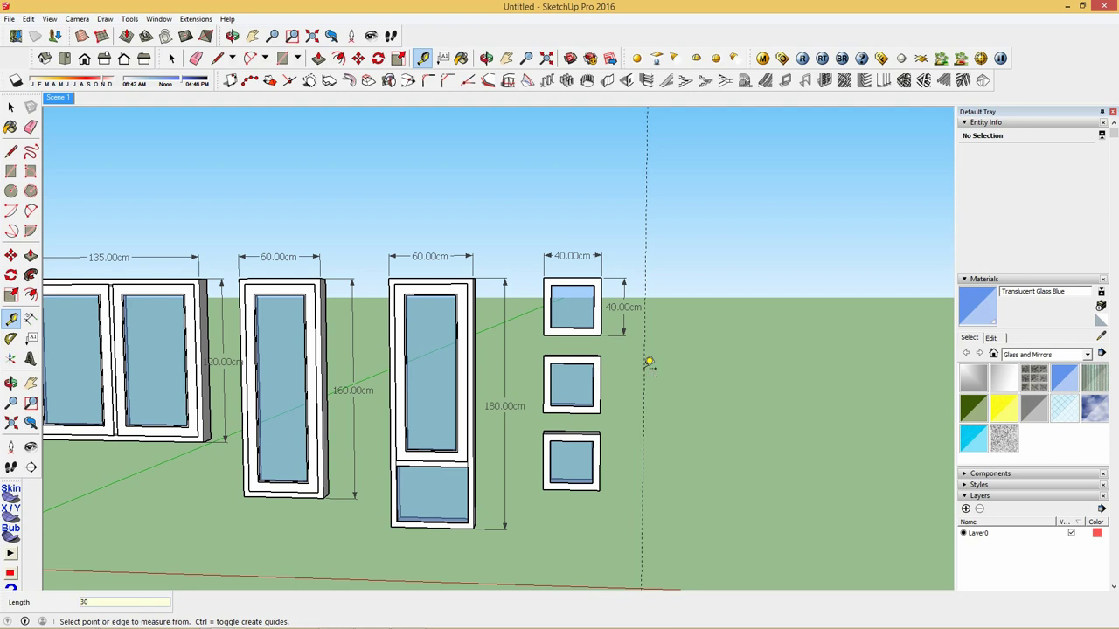
{"action": "scroll", "coordinate": [650, 363], "scroll_direction": "down", "scroll_amount": 1}
{"action": "scroll", "coordinate": [650, 367], "scroll_direction": "down", "scroll_amount": 1}
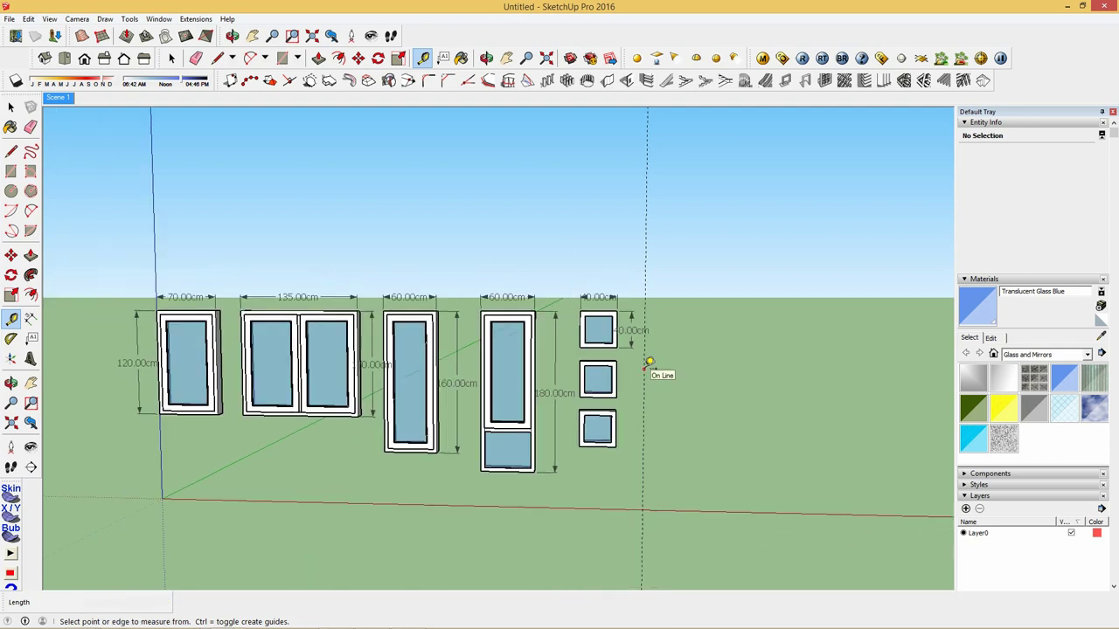
{"action": "scroll", "coordinate": [701, 360], "scroll_direction": "up", "scroll_amount": 1}
{"action": "scroll", "coordinate": [701, 359], "scroll_direction": "up", "scroll_amount": 1}
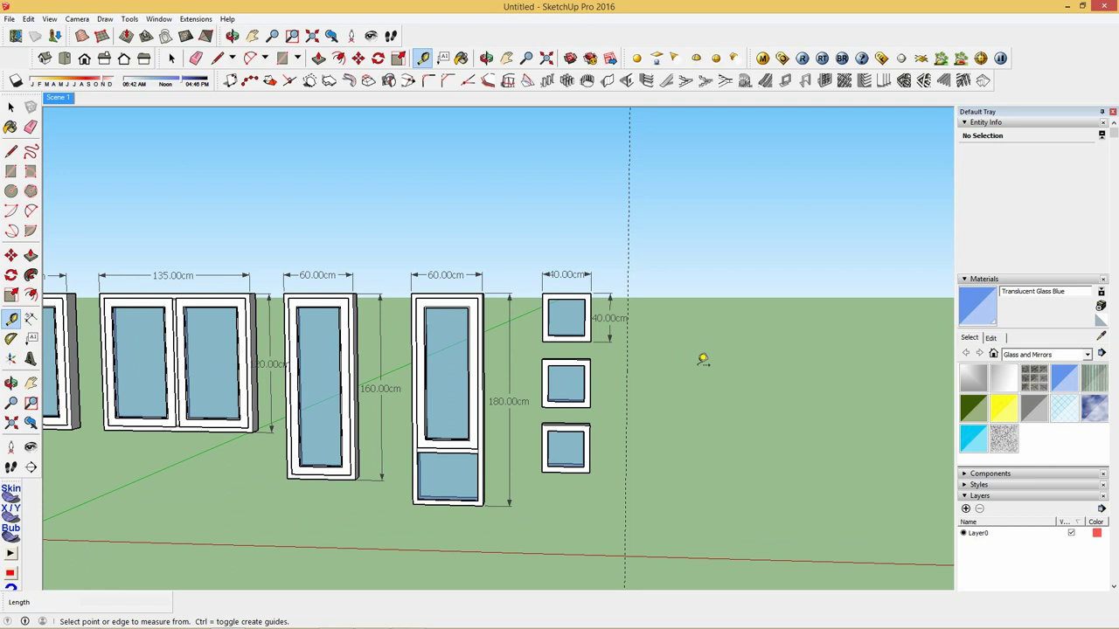
{"action": "left_click", "coordinate": [626, 368]}
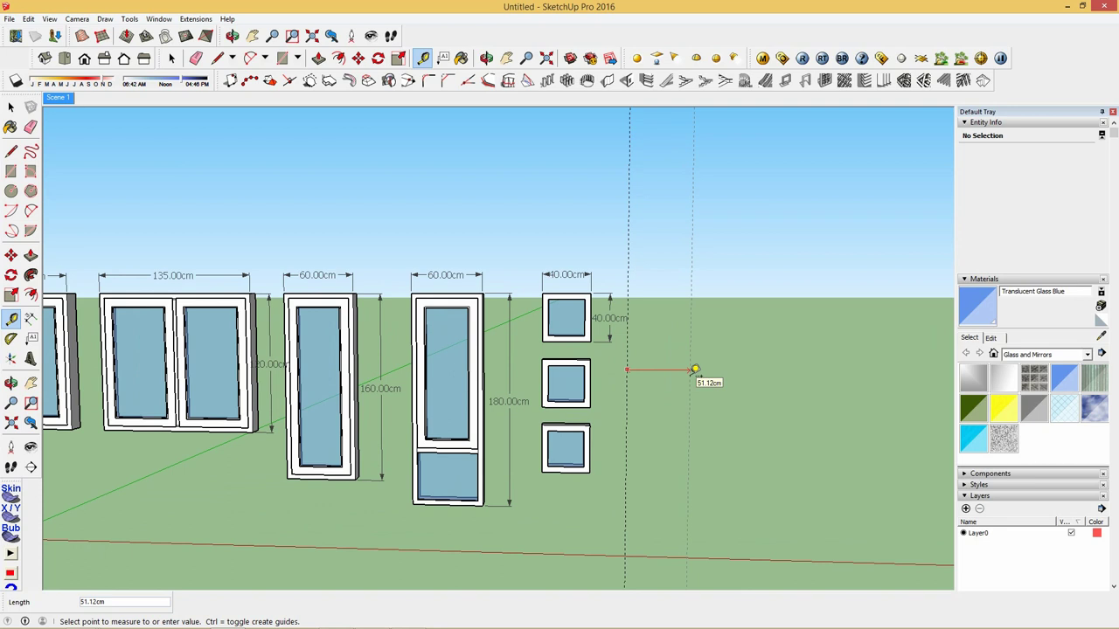
{"action": "type", "text": "0"}
{"action": "key", "text": "Return"}
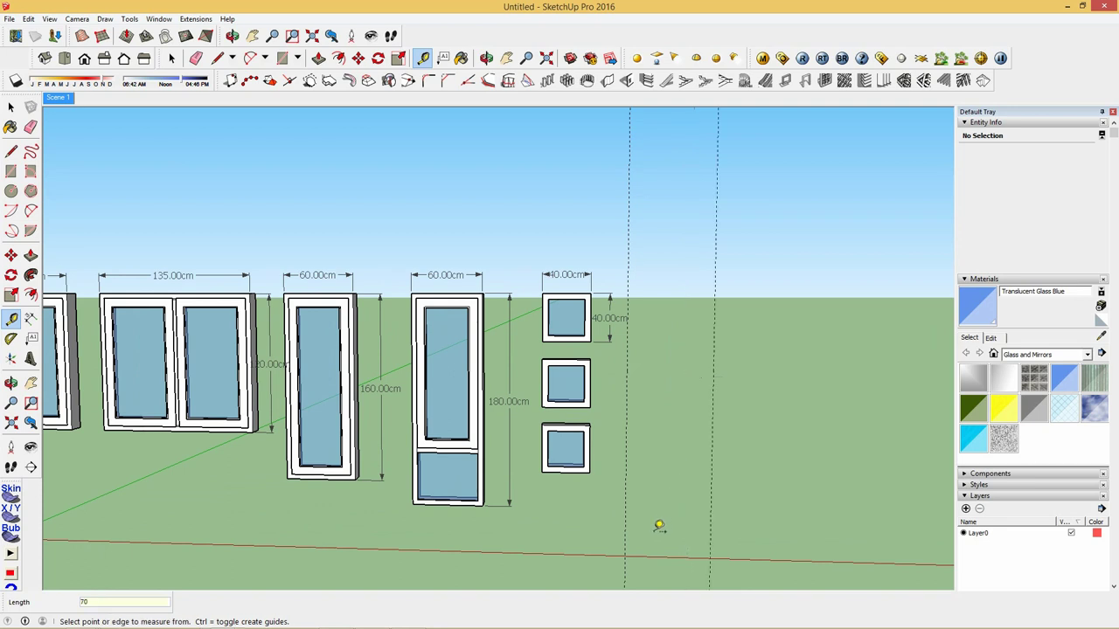
Step: Add a horizontal guide along the window tops and another 150 cm below it
{"action": "left_click", "coordinate": [476, 297]}
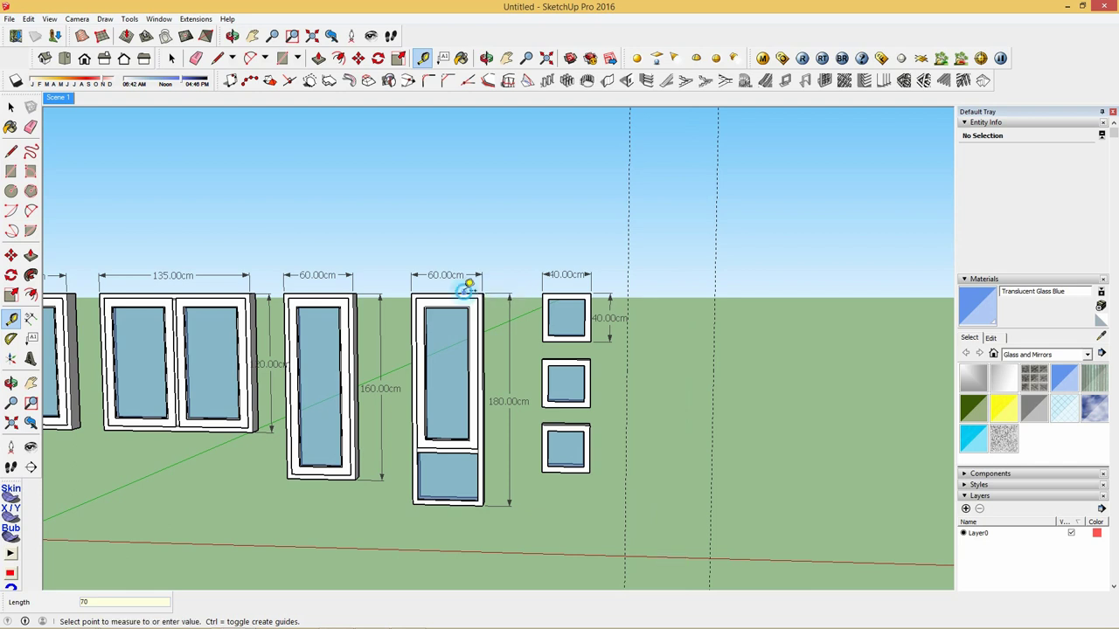
{"action": "left_click", "coordinate": [463, 294]}
{"action": "left_click", "coordinate": [646, 294]}
{"action": "type", "text": "150"}
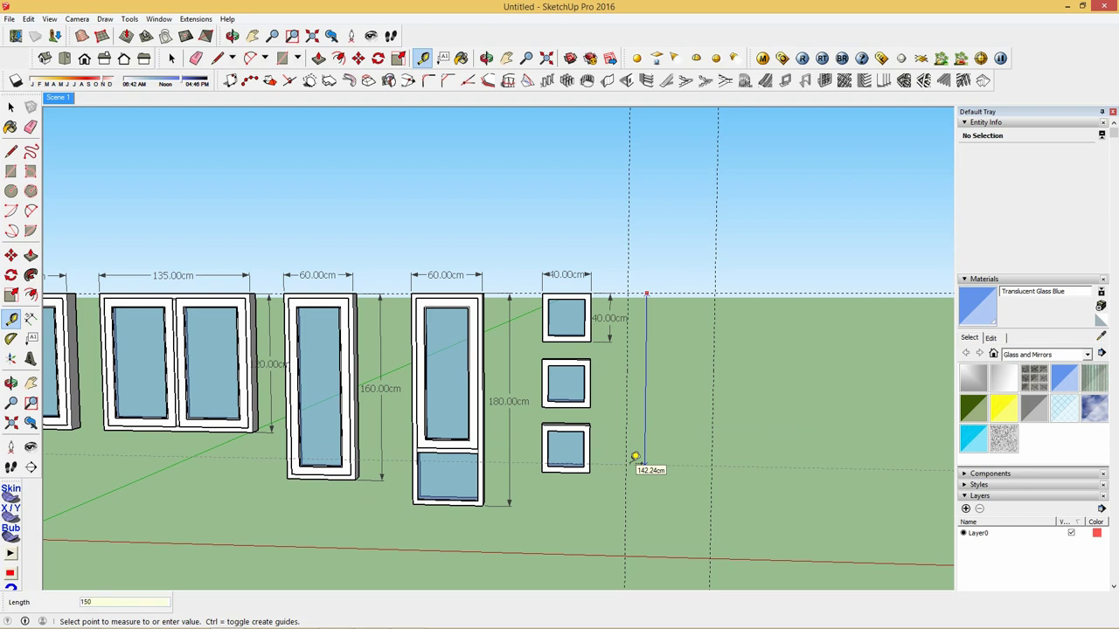
{"action": "key", "text": "Return"}
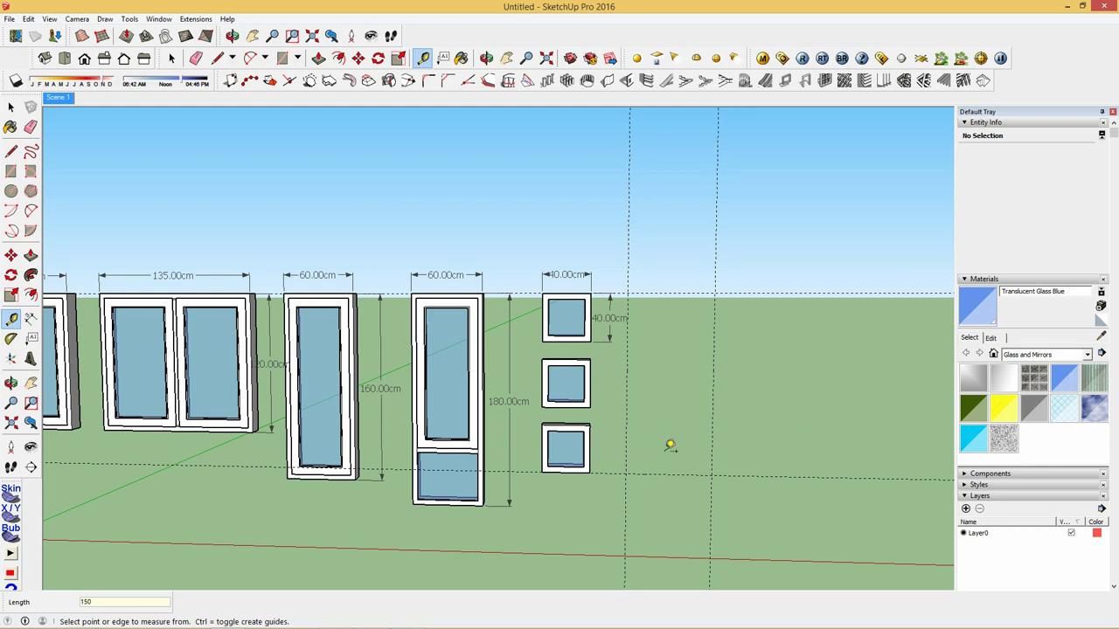
{"action": "scroll", "coordinate": [762, 425], "scroll_direction": "up", "scroll_amount": 1}
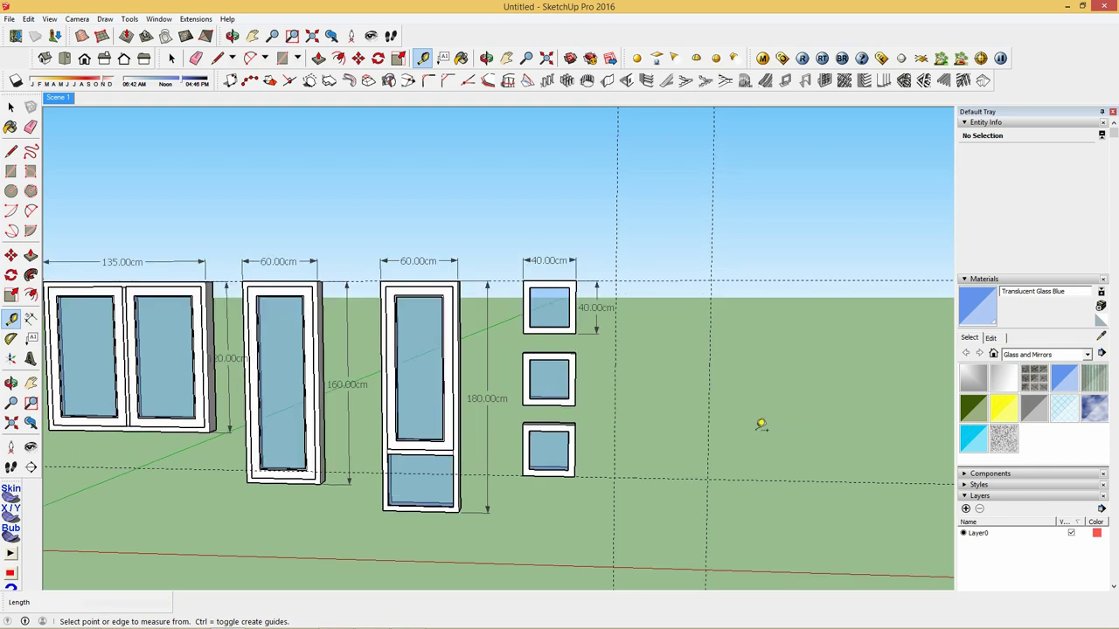
{"action": "middle_click_drag", "start_coordinate": [761, 424], "coordinate": [749, 428]}
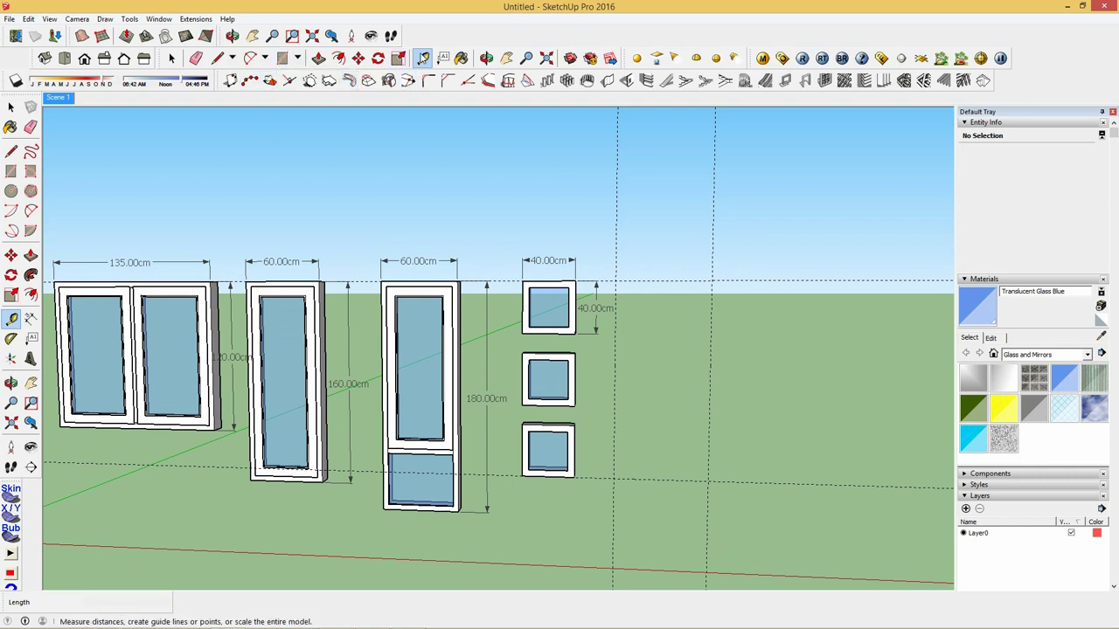
Step: Add vertical guides spaced 5 cm, 5 cm and 40 cm from the existing guide
{"action": "left_click", "coordinate": [468, 79]}
{"action": "key", "text": "t"}
{"action": "left_click", "coordinate": [713, 295]}
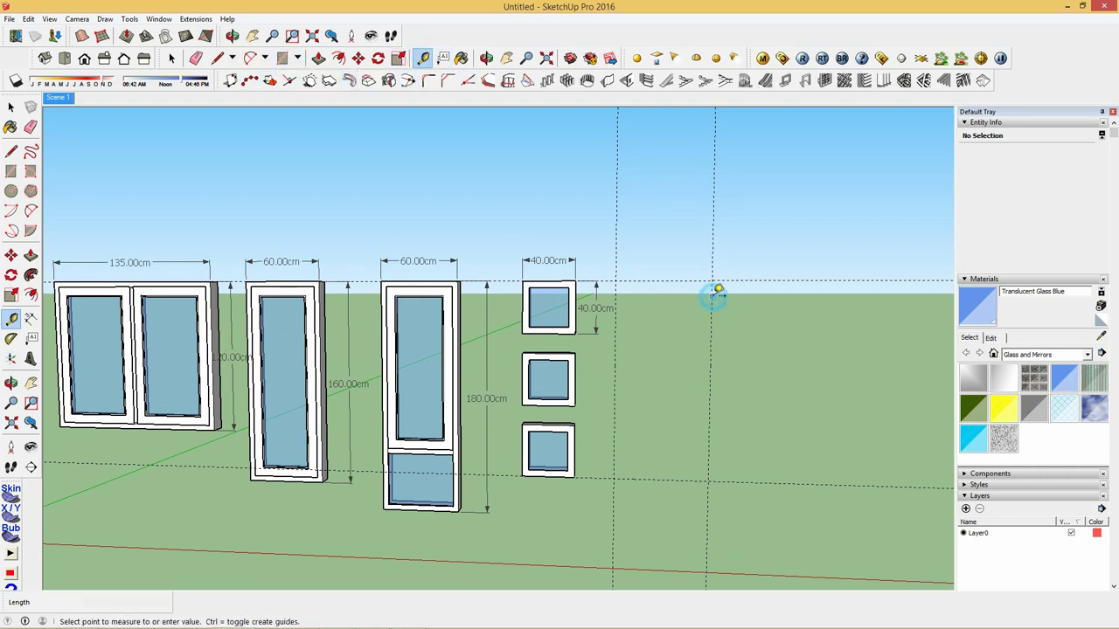
{"action": "type", "text": "5"}
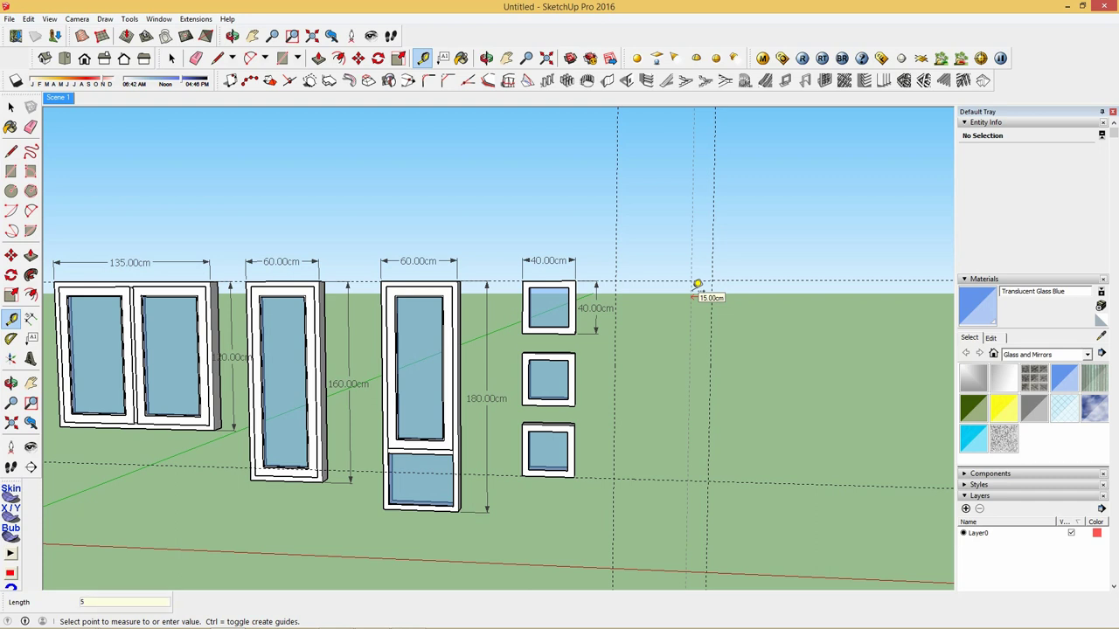
{"action": "key", "text": "Return"}
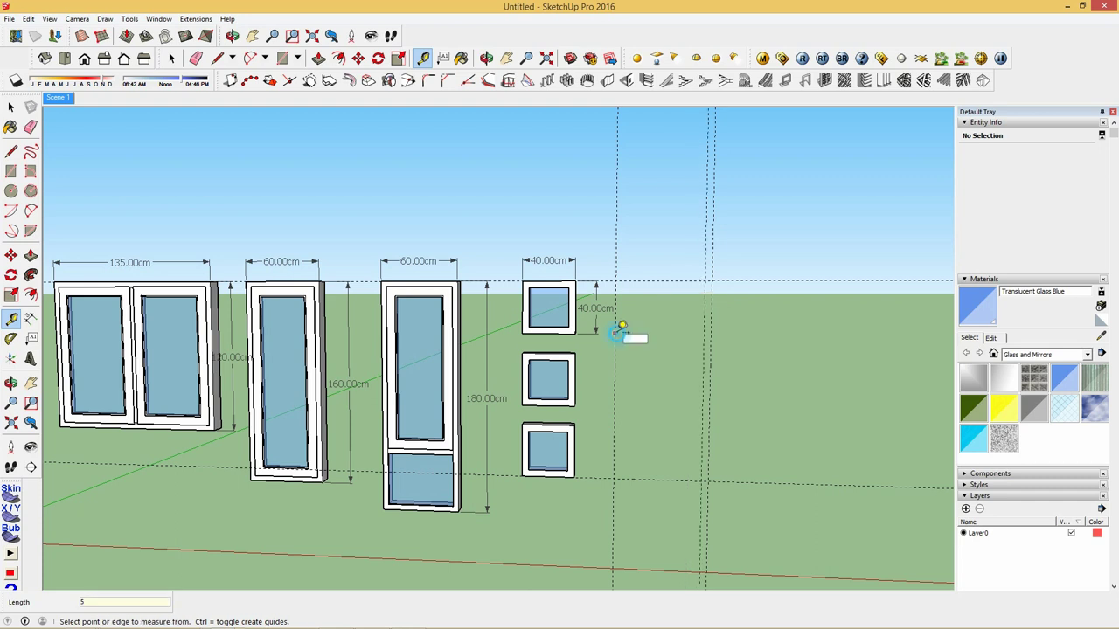
{"action": "left_click", "coordinate": [616, 332]}
{"action": "type", "text": "5"}
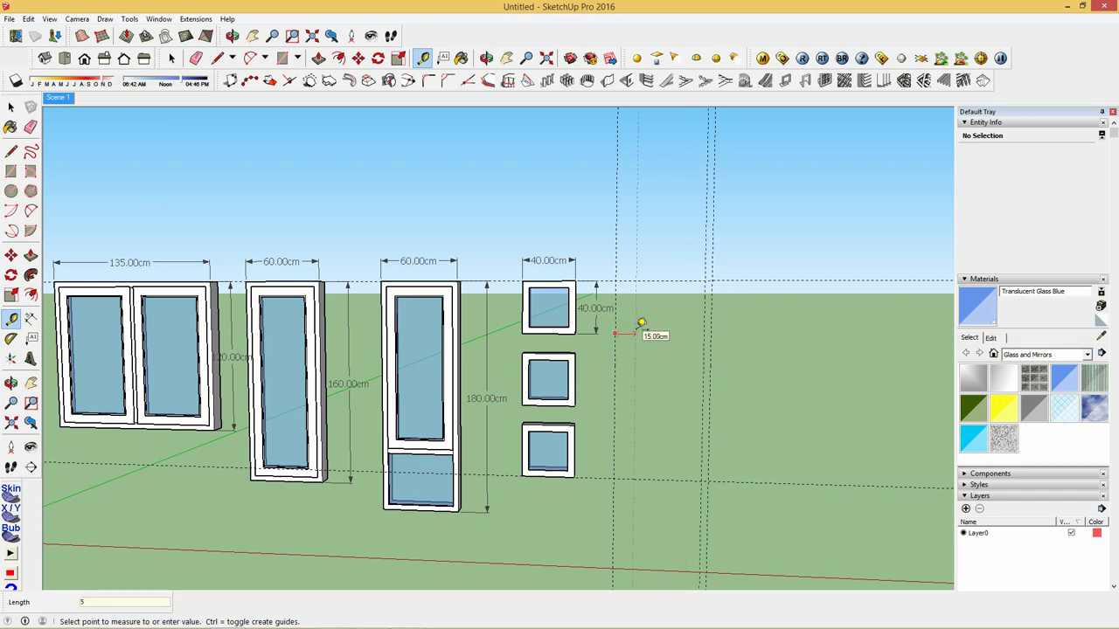
{"action": "key", "text": "Return"}
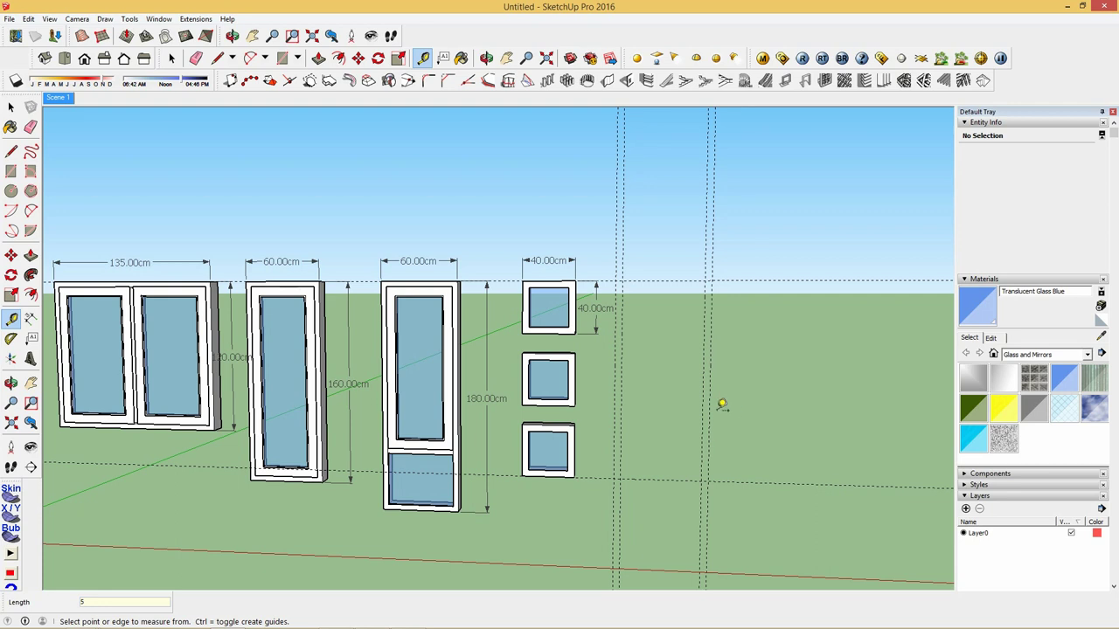
{"action": "left_click", "coordinate": [712, 408]}
{"action": "type", "text": "40"}
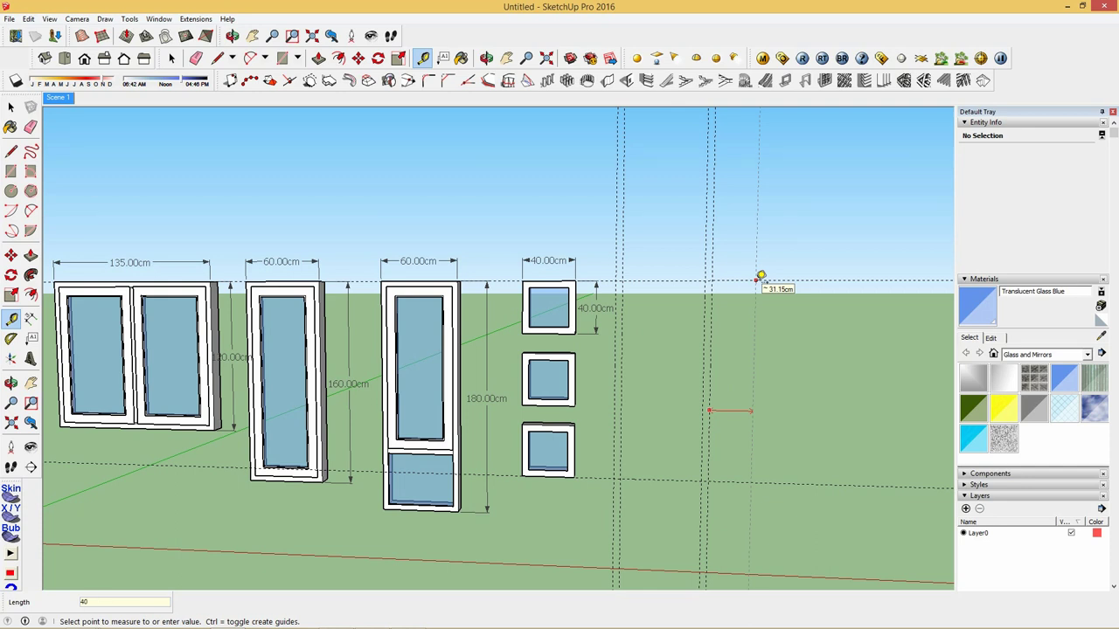
{"action": "key", "text": "Return"}
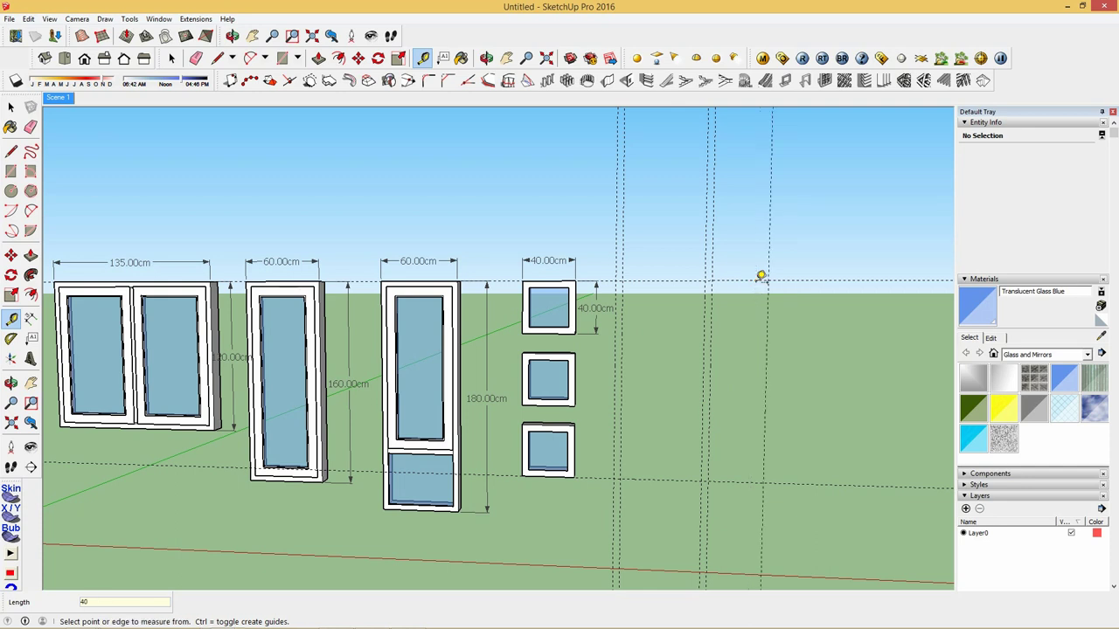
Step: Draw a 110 × 150 cm rectangle between the guide intersections
{"action": "key", "text": "r"}
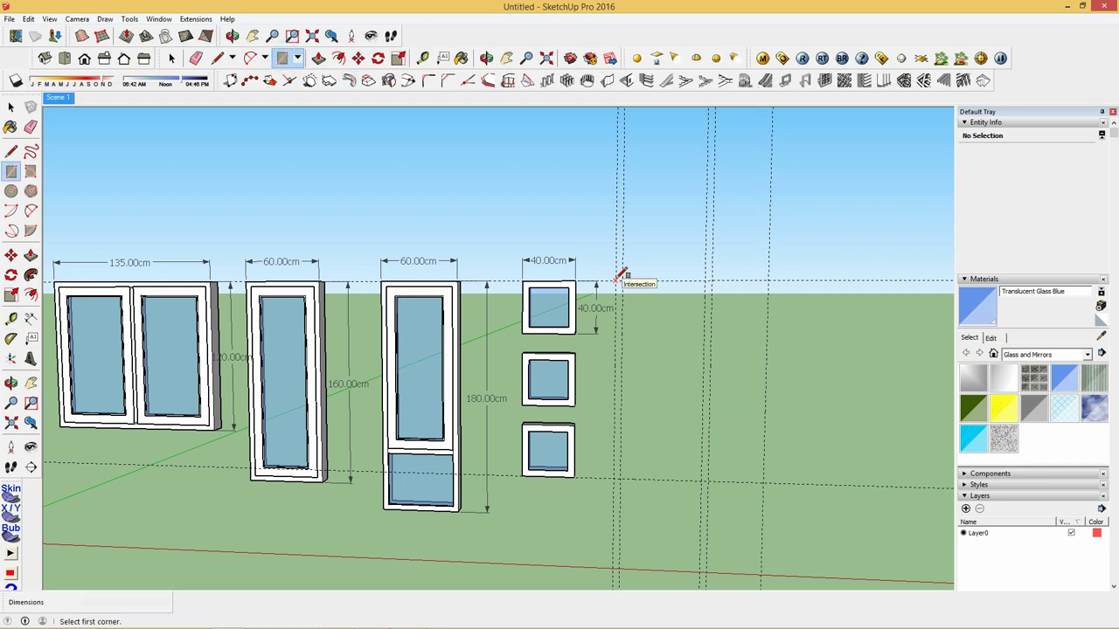
{"action": "left_click", "coordinate": [615, 279]}
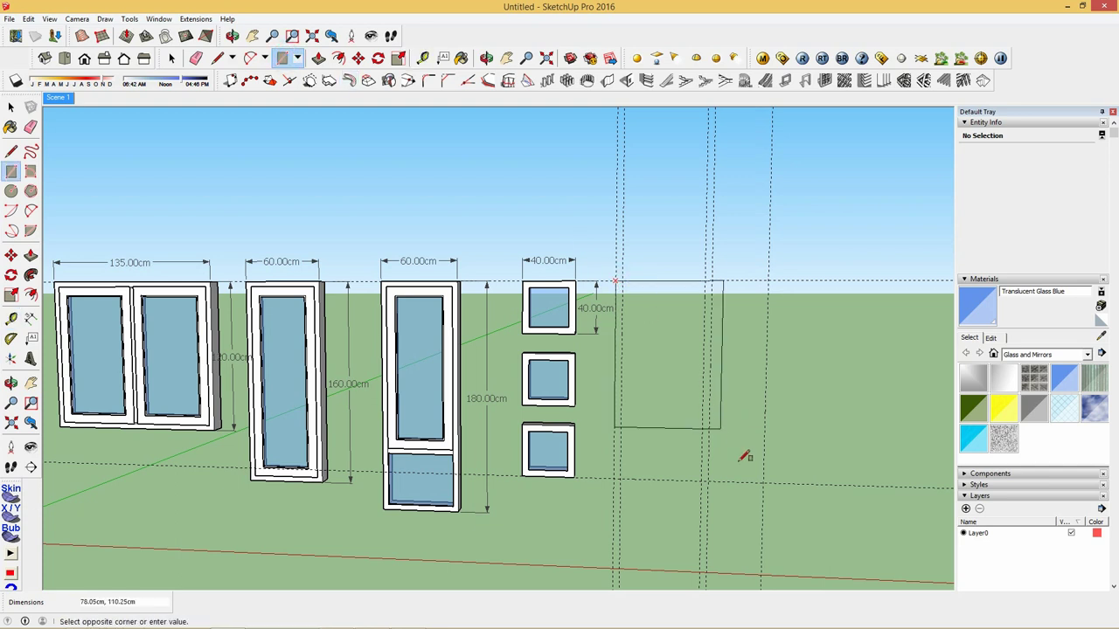
{"action": "left_click", "coordinate": [765, 480]}
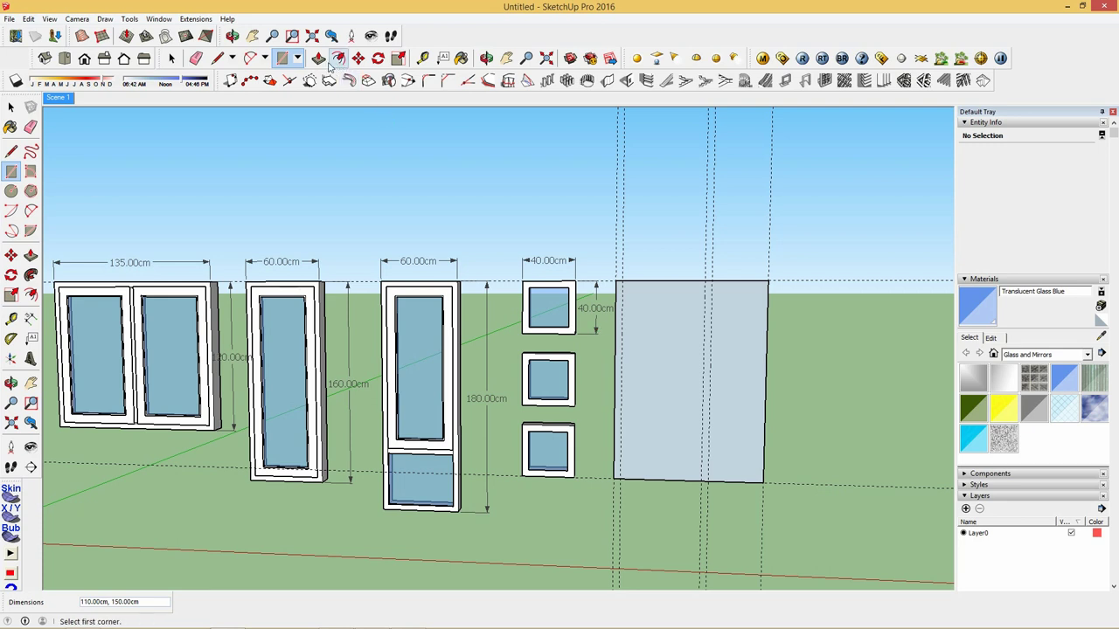
Step: Place a guide 12 cm inside the rectangle's right edge
{"action": "left_click", "coordinate": [368, 80]}
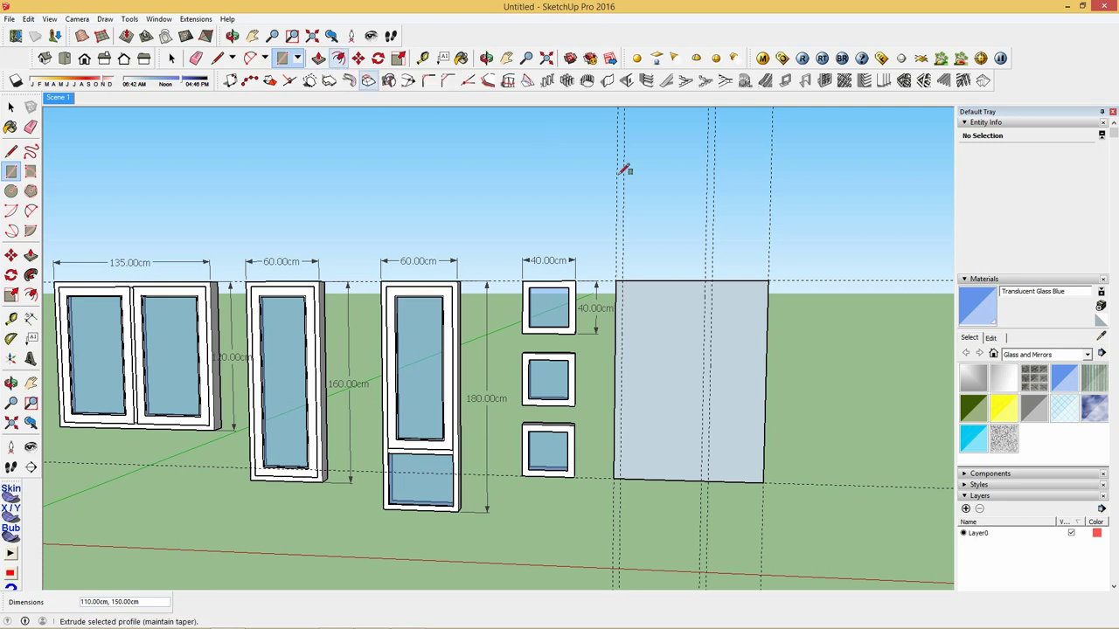
{"action": "left_click", "coordinate": [423, 57]}
{"action": "left_click", "coordinate": [766, 352]}
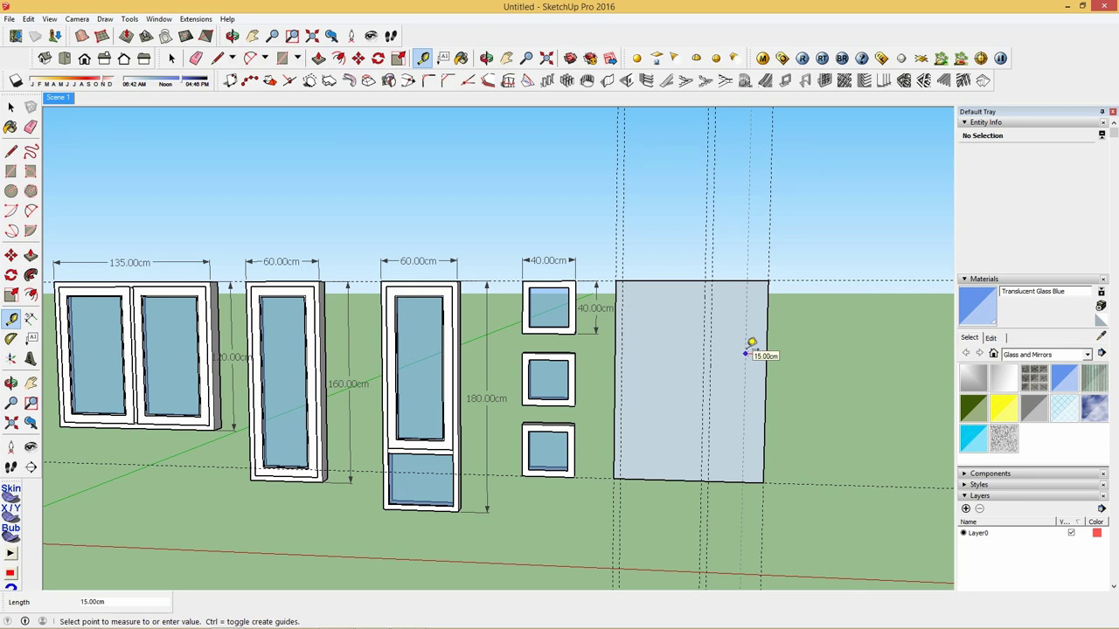
{"action": "type", "text": "12"}
{"action": "key", "text": "Return"}
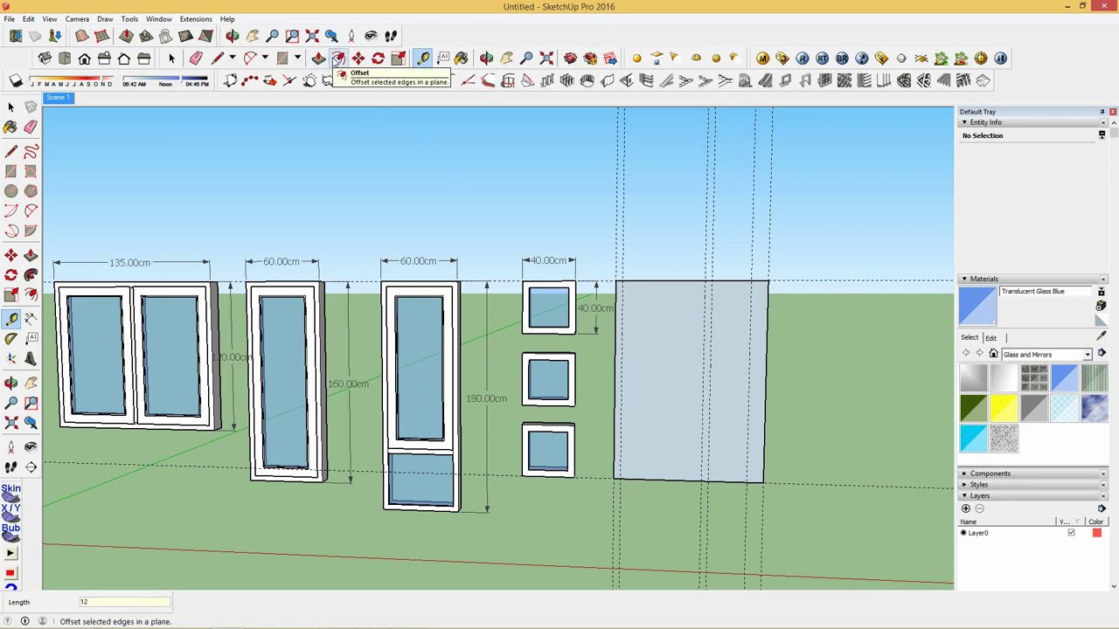
{"action": "left_click", "coordinate": [338, 58]}
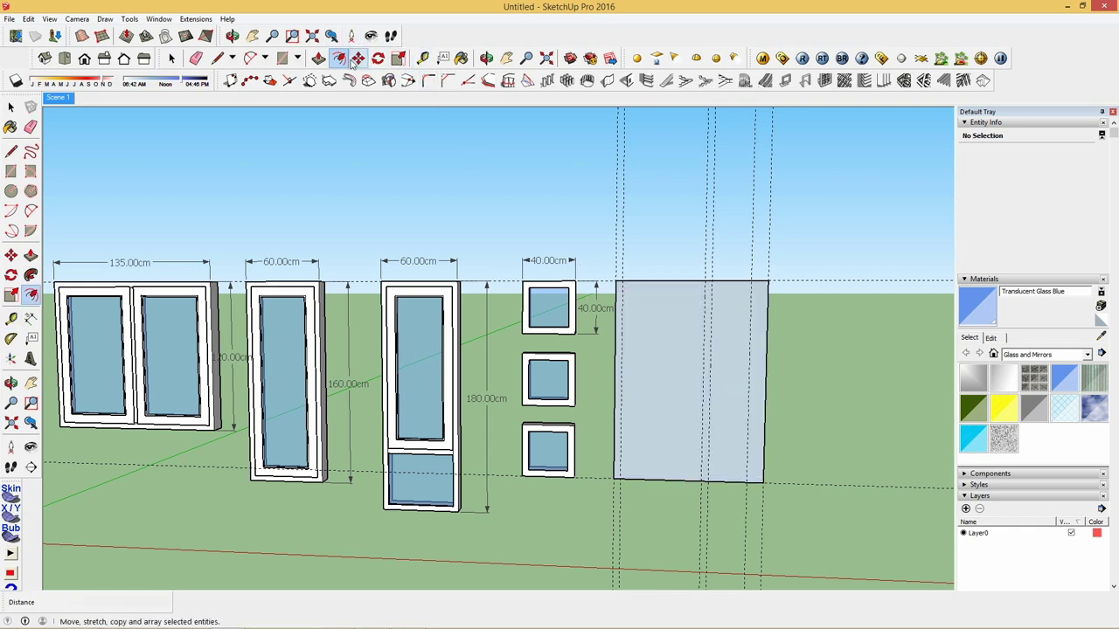
Step: Push/Pull the rectangular panel out to a 12 cm thickness
{"action": "left_click", "coordinate": [318, 58]}
{"action": "left_click", "coordinate": [634, 450]}
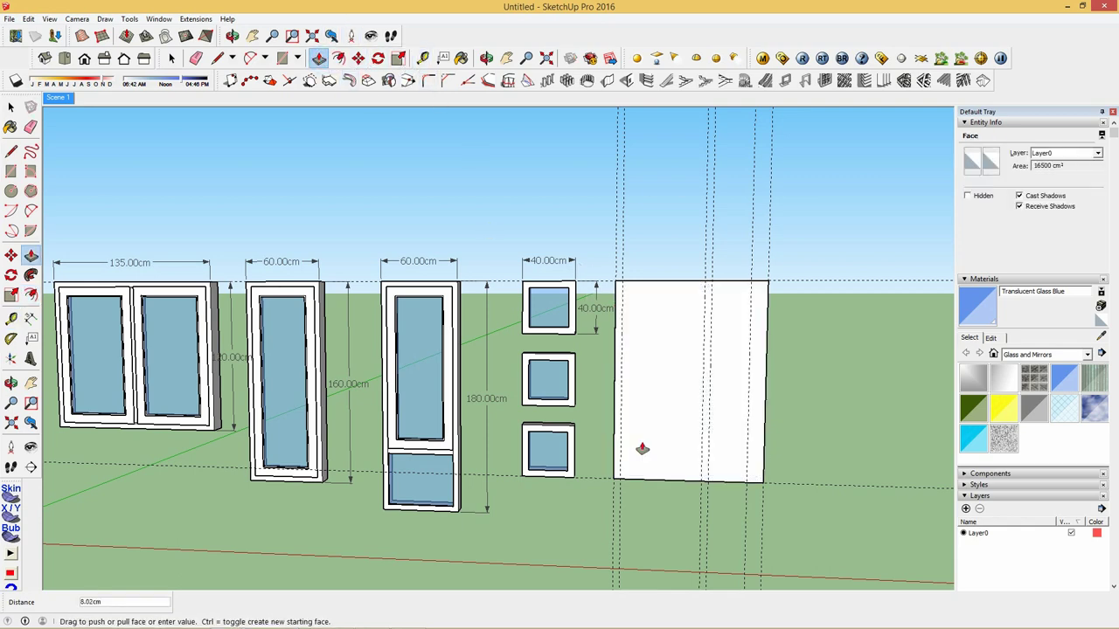
{"action": "type", "text": "12"}
{"action": "left_click", "coordinate": [642, 449]}
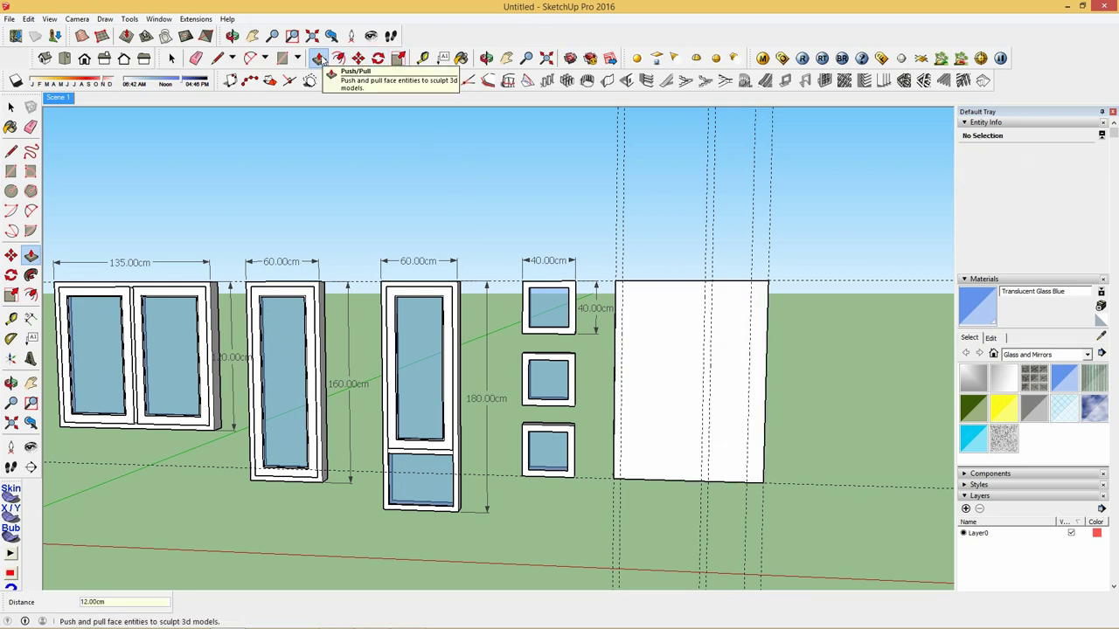
Step: Draw a rectangle over the panel's left part and inset it by 5 cm
{"action": "left_click", "coordinate": [281, 58]}
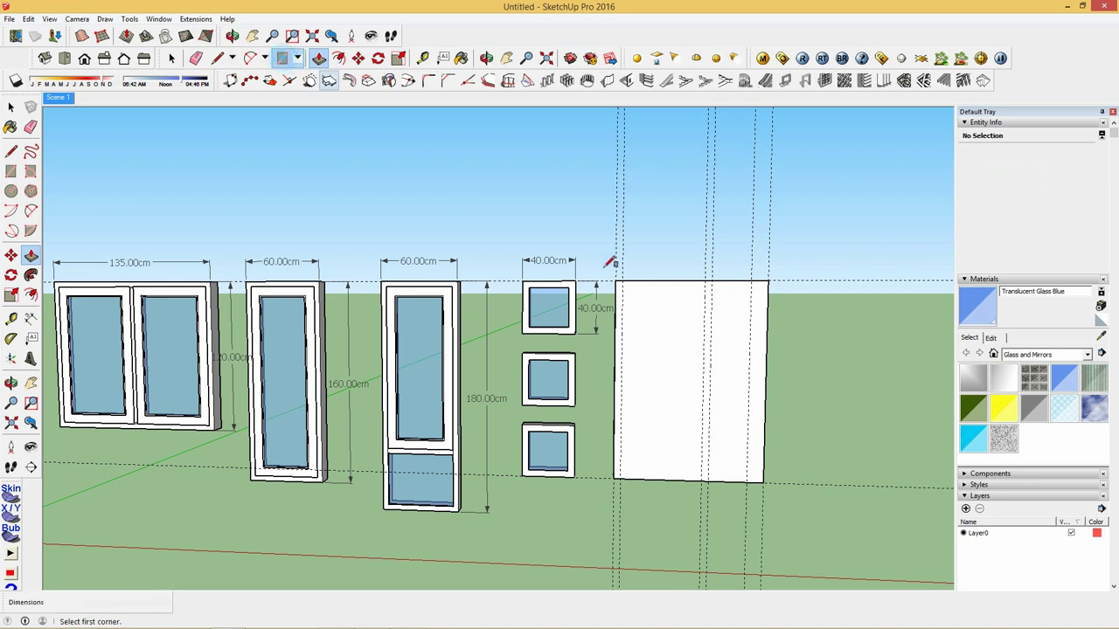
{"action": "left_click", "coordinate": [622, 281]}
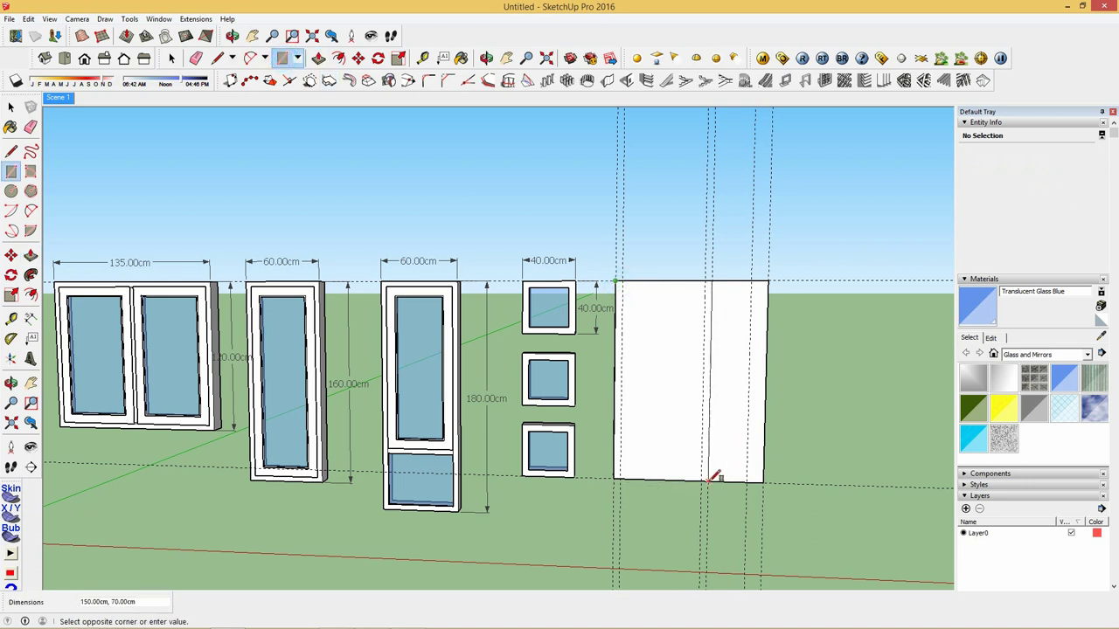
{"action": "left_click", "coordinate": [708, 479]}
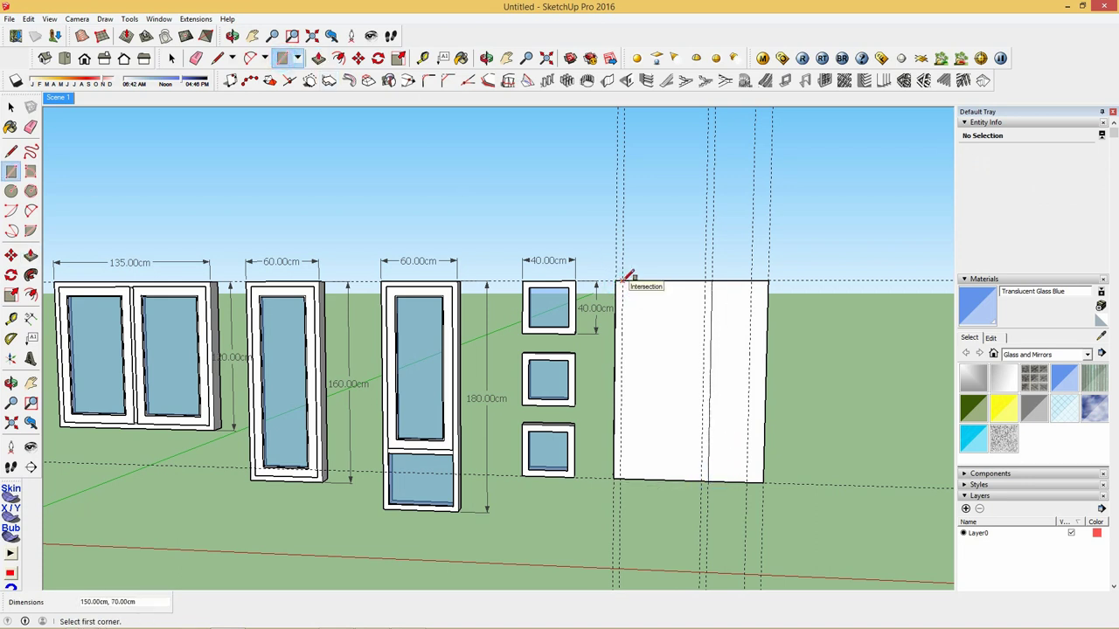
{"action": "left_click", "coordinate": [338, 58]}
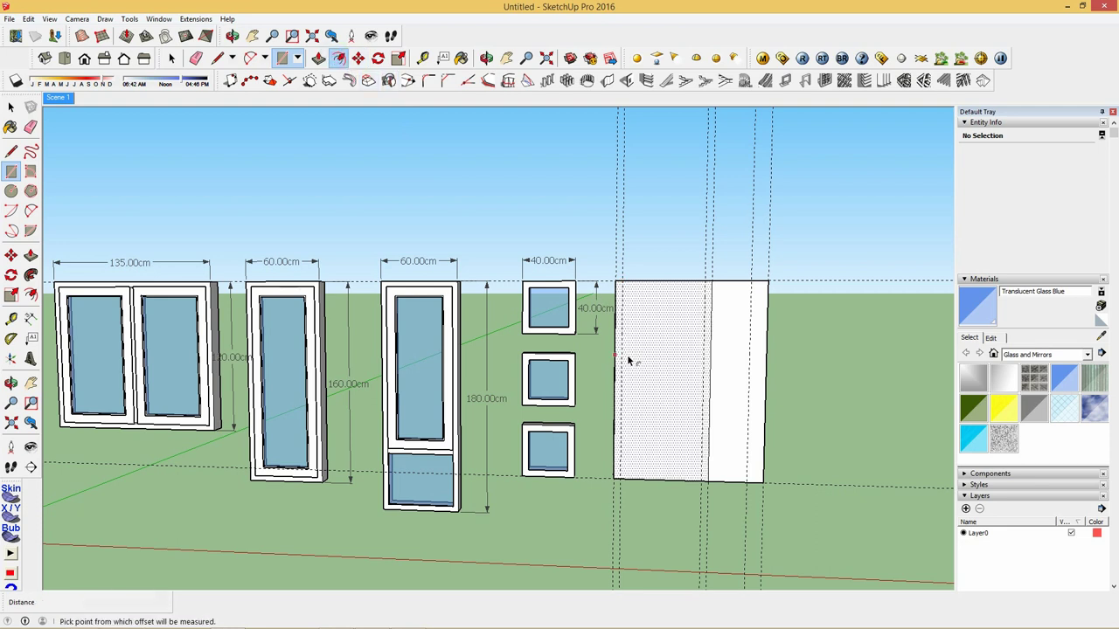
{"action": "left_click", "coordinate": [617, 354]}
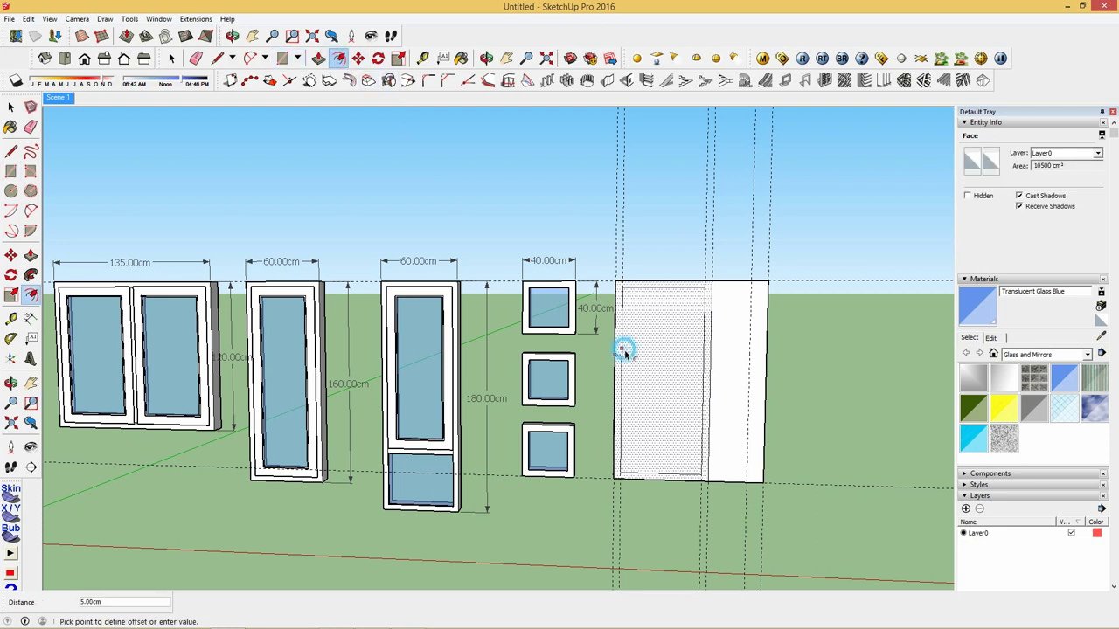
{"action": "left_click", "coordinate": [622, 354]}
Step: Push the inset face 12 cm through the panel to open the window
{"action": "left_click", "coordinate": [318, 58]}
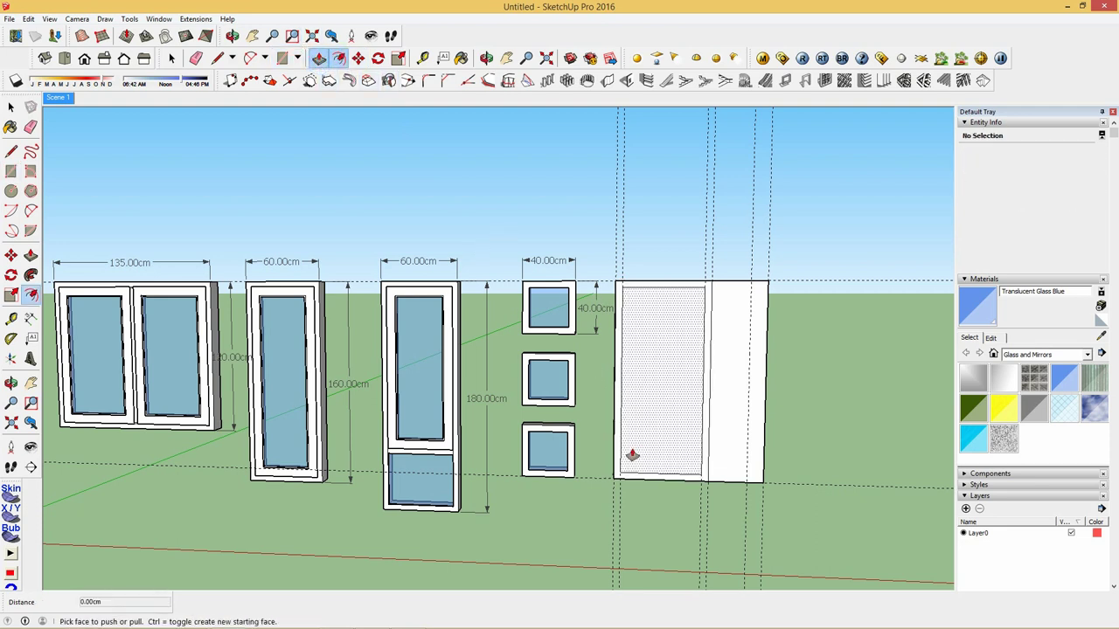
{"action": "left_click", "coordinate": [644, 453]}
{"action": "left_click", "coordinate": [635, 425]}
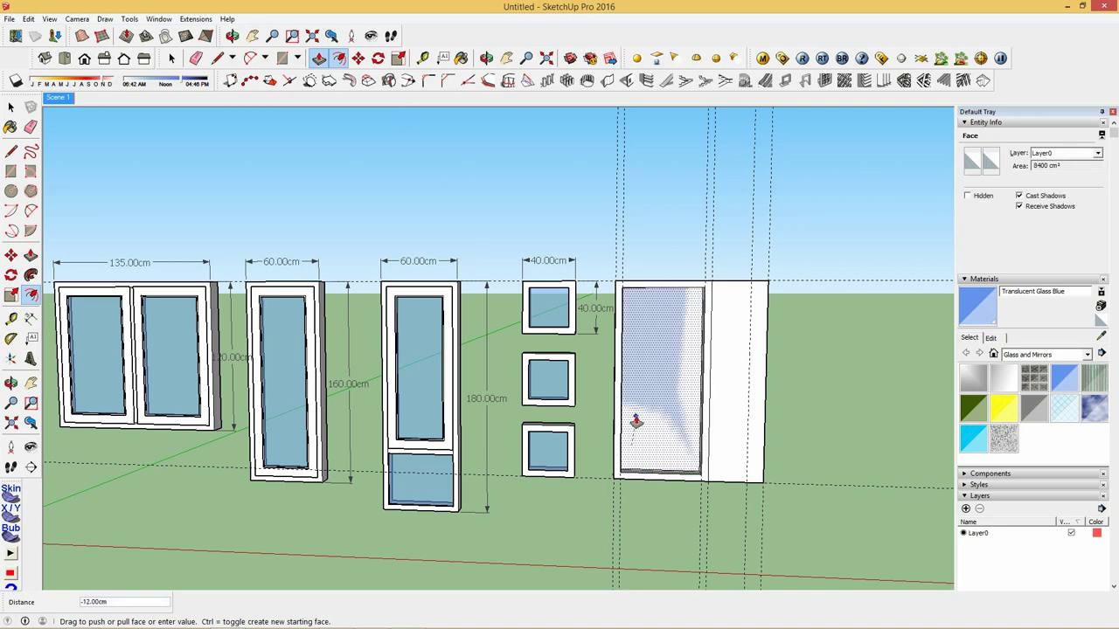
{"action": "scroll", "coordinate": [725, 462], "scroll_direction": "up", "scroll_amount": 1}
{"action": "scroll", "coordinate": [724, 462], "scroll_direction": "up", "scroll_amount": 1}
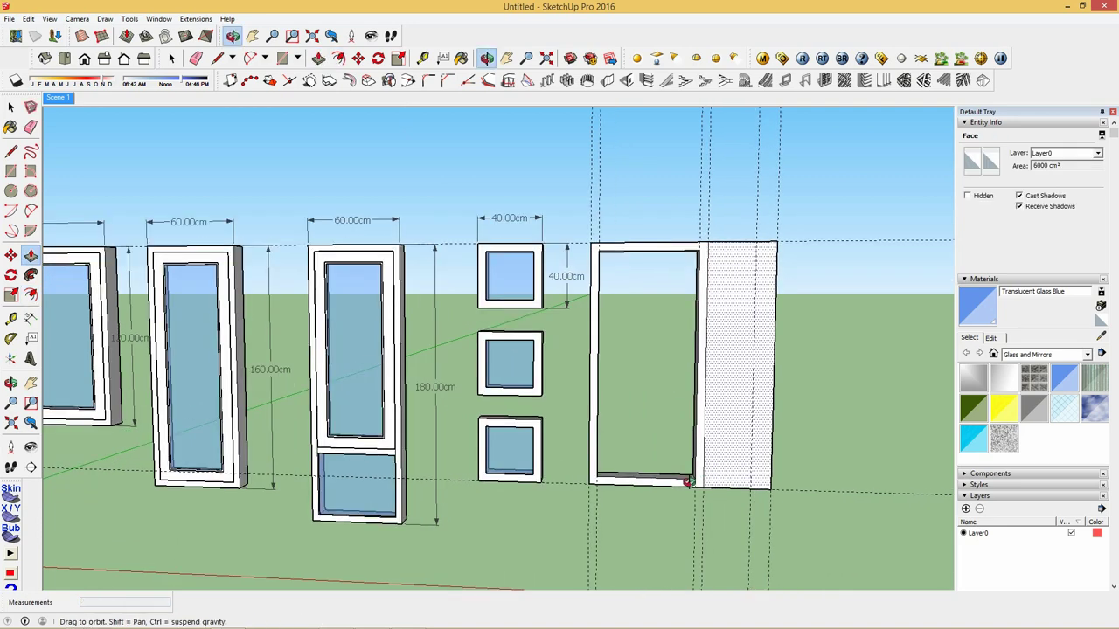
{"action": "middle_click_drag", "start_coordinate": [689, 482], "coordinate": [717, 405]}
{"action": "middle_click_drag", "start_coordinate": [684, 482], "coordinate": [705, 407]}
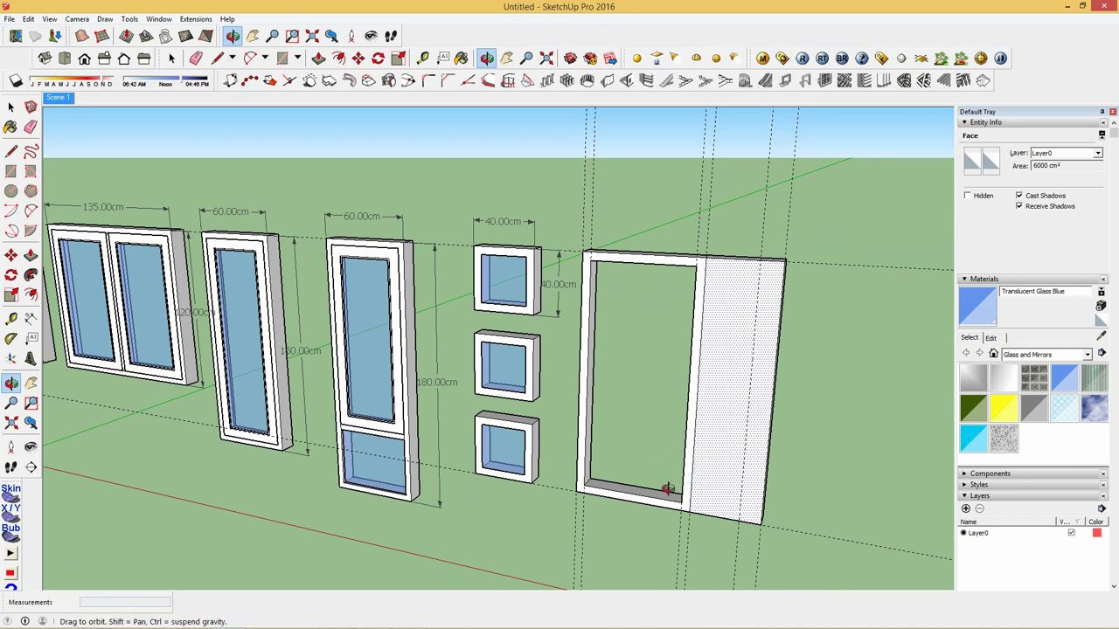
{"action": "mouse_move", "coordinate": [667, 490]}
{"action": "middle_mouse_down"}
{"action": "mouse_move", "coordinate": [691, 485]}
{"action": "mouse_move", "coordinate": [432, 528]}
{"action": "mouse_move", "coordinate": [415, 500]}
{"action": "mouse_move", "coordinate": [255, 504]}
{"action": "mouse_move", "coordinate": [189, 487]}
{"action": "mouse_move", "coordinate": [292, 373]}
{"action": "middle_mouse_up"}
Step: Draw a small rectangle at the wall frame's top corner
{"action": "key", "text": "t"}
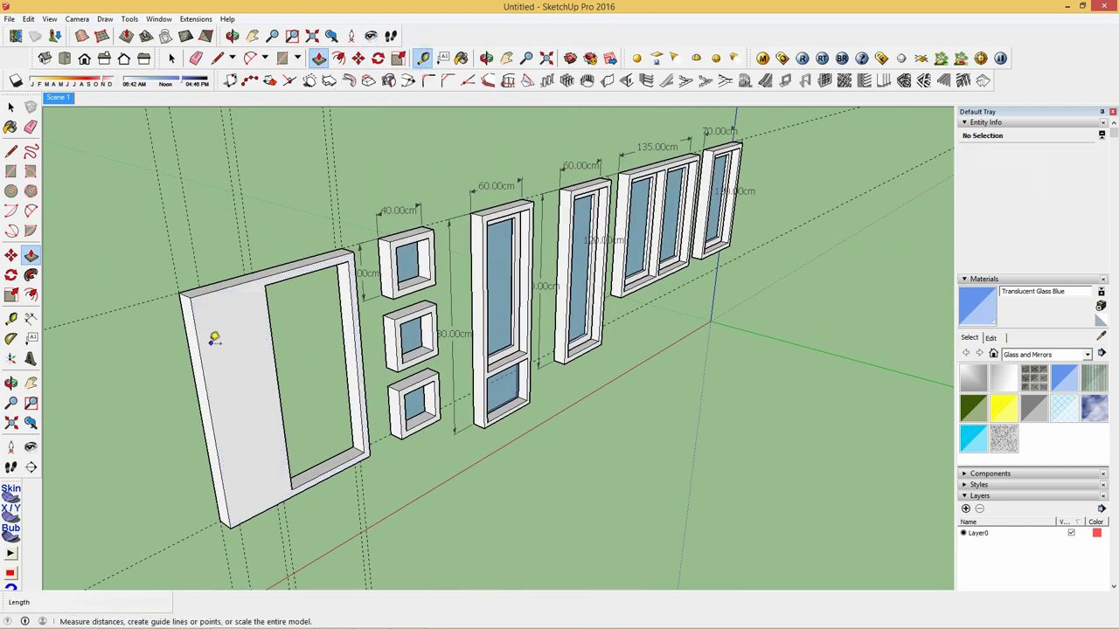
{"action": "left_click", "coordinate": [201, 348]}
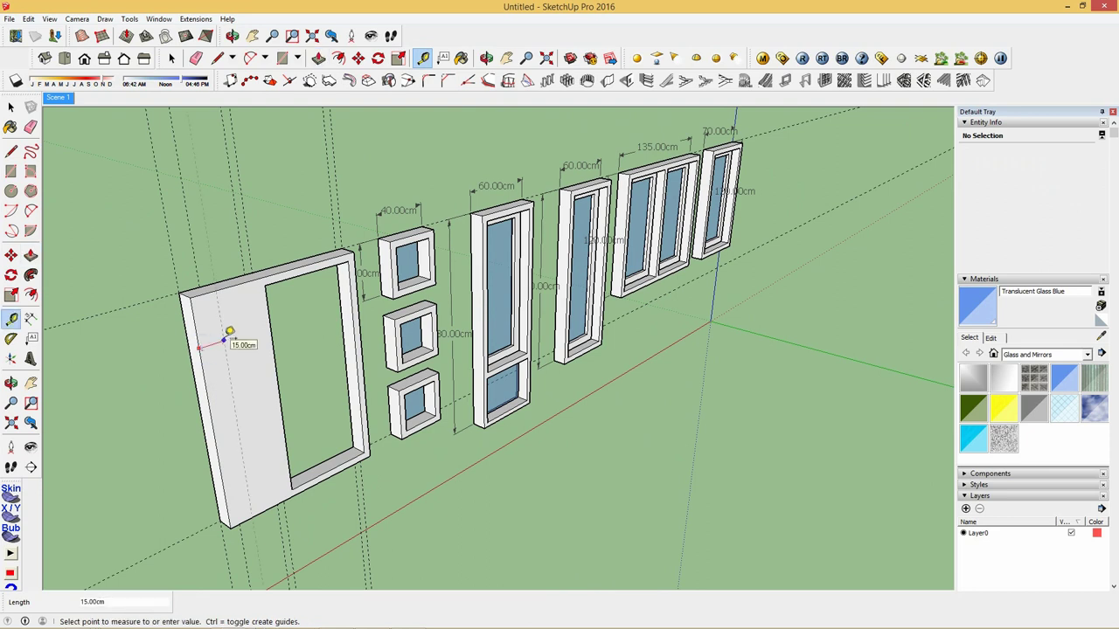
{"action": "type", "text": "12"}
{"action": "key", "text": "Return"}
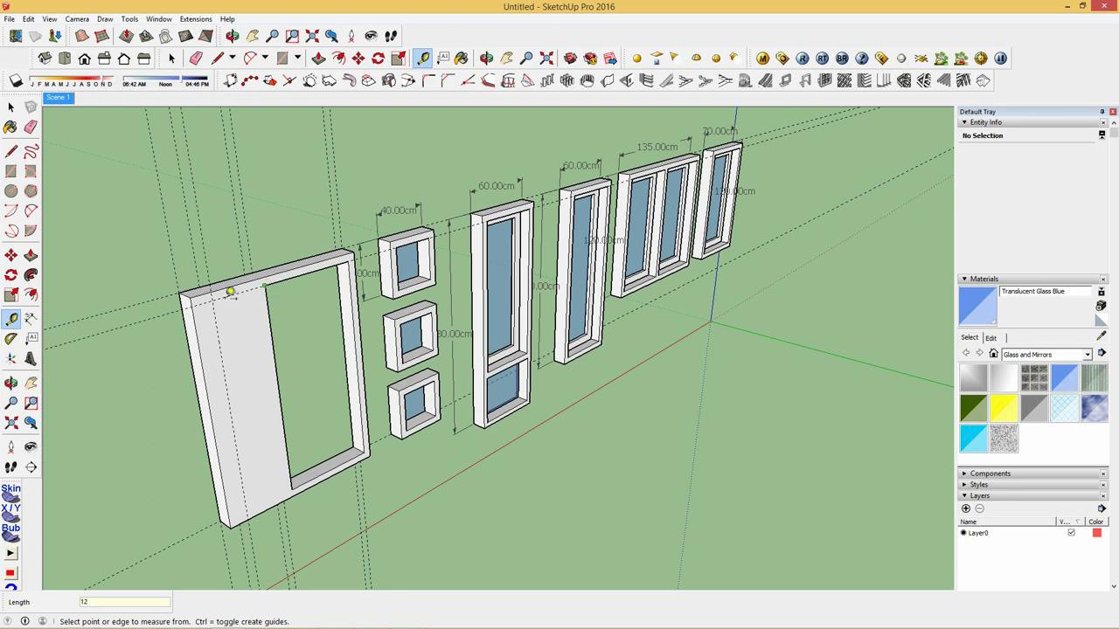
{"action": "left_click", "coordinate": [282, 57]}
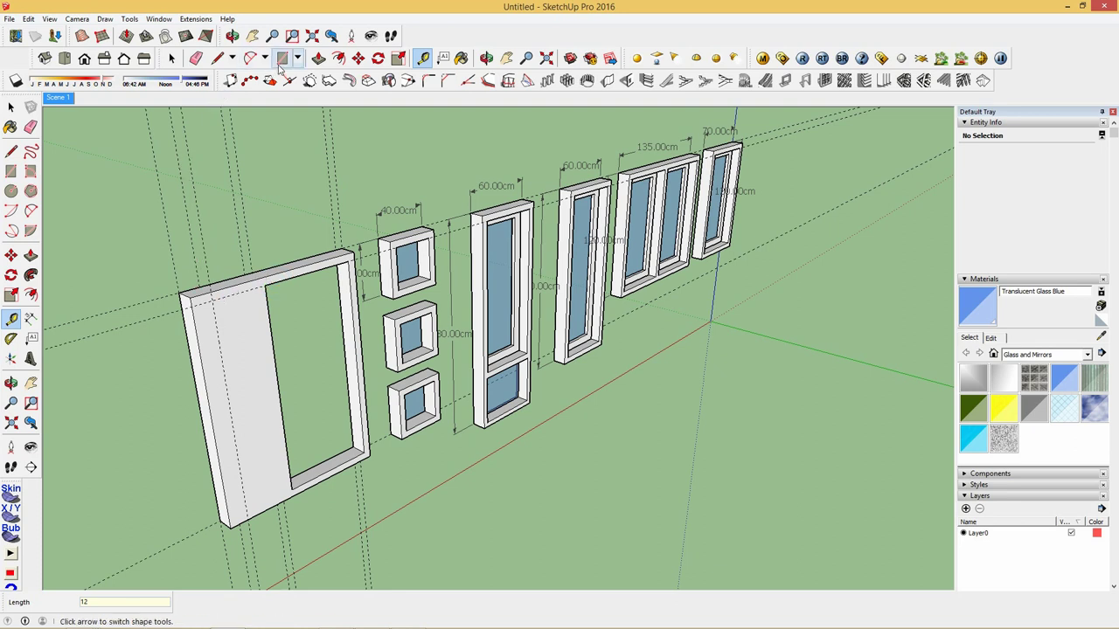
{"action": "left_click", "coordinate": [187, 297]}
{"action": "left_click", "coordinate": [219, 298]}
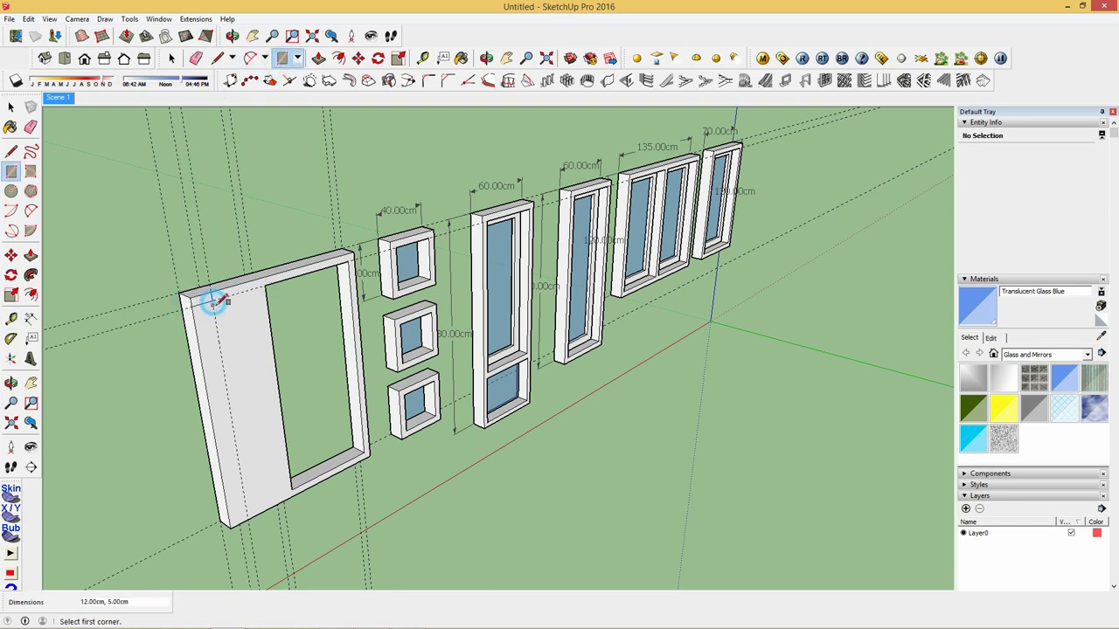
{"action": "left_click", "coordinate": [428, 58]}
{"action": "left_click", "coordinate": [428, 58]}
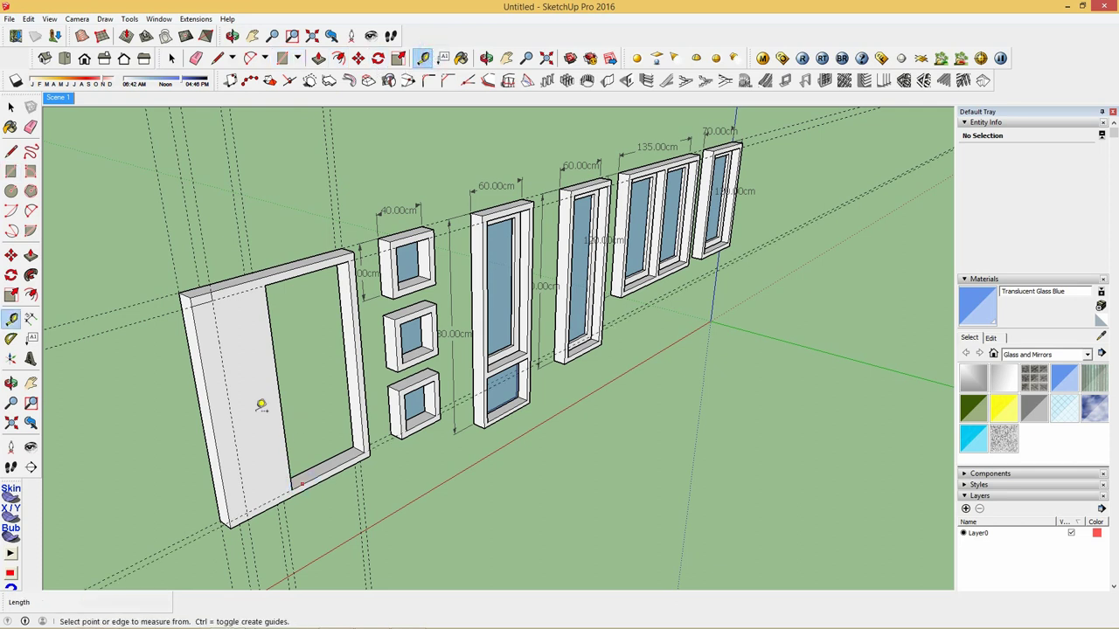
Step: Draw a 5 × 12 cm rectangle at the frame's bottom-left corner and begin pulling it outward
{"action": "left_click", "coordinate": [282, 58]}
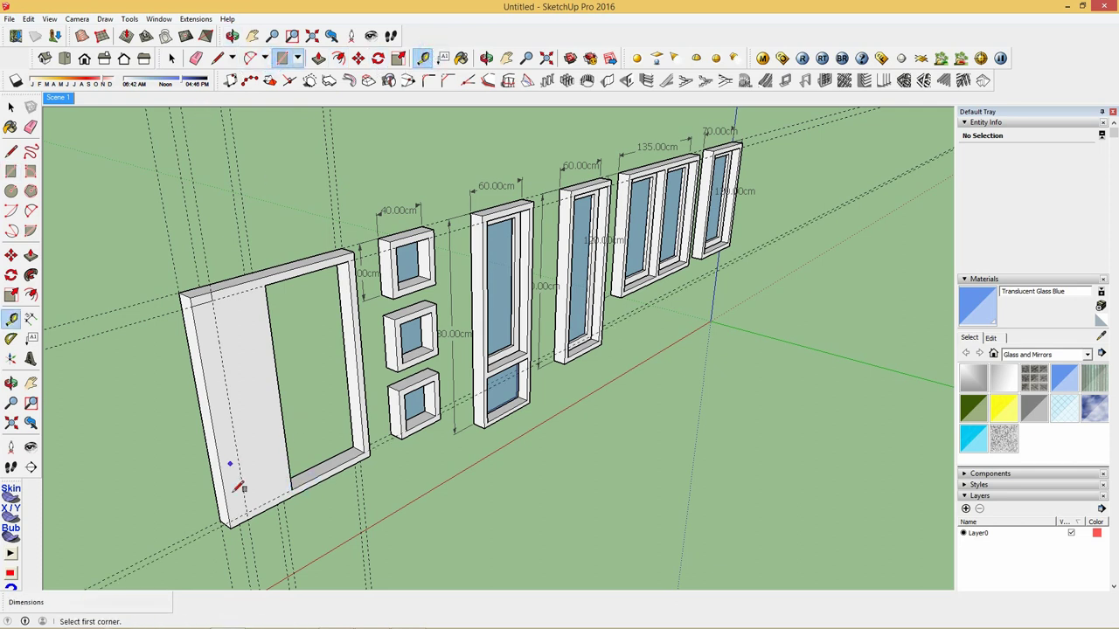
{"action": "scroll", "coordinate": [234, 511], "scroll_direction": "up", "scroll_amount": 2}
{"action": "left_click", "coordinate": [230, 525]}
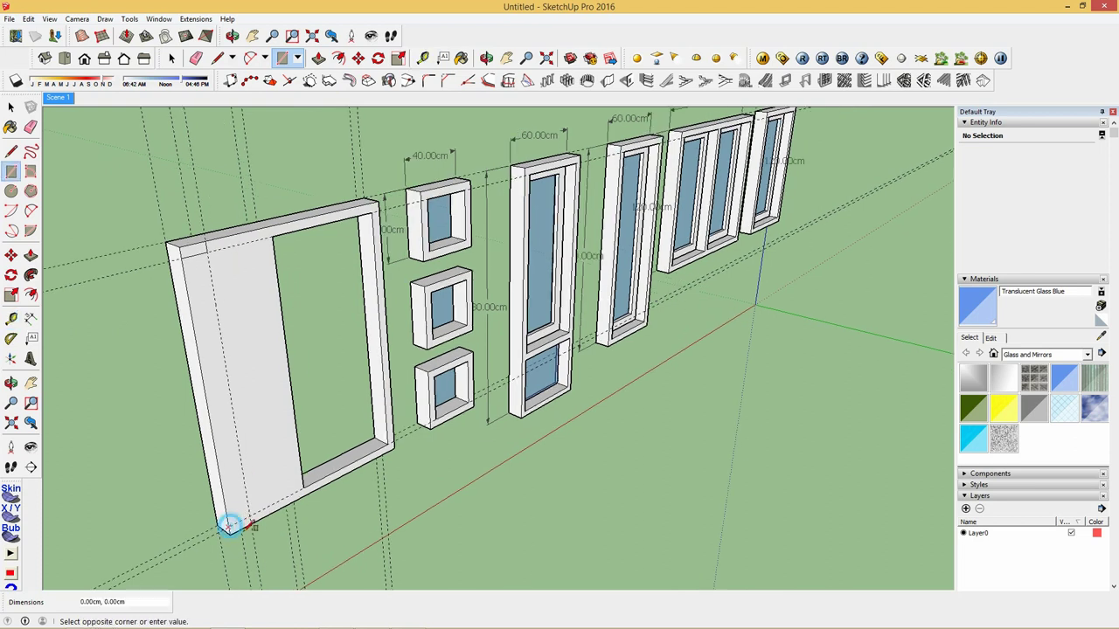
{"action": "left_click", "coordinate": [249, 522]}
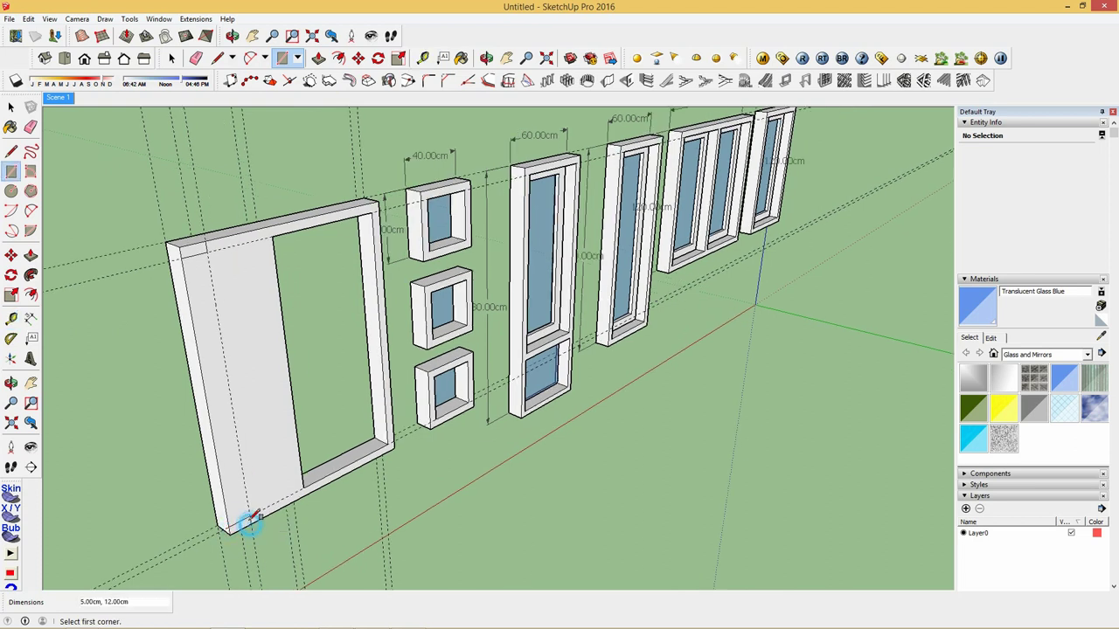
{"action": "left_click", "coordinate": [318, 57]}
{"action": "left_click", "coordinate": [242, 528]}
{"action": "type", "text": "50"}
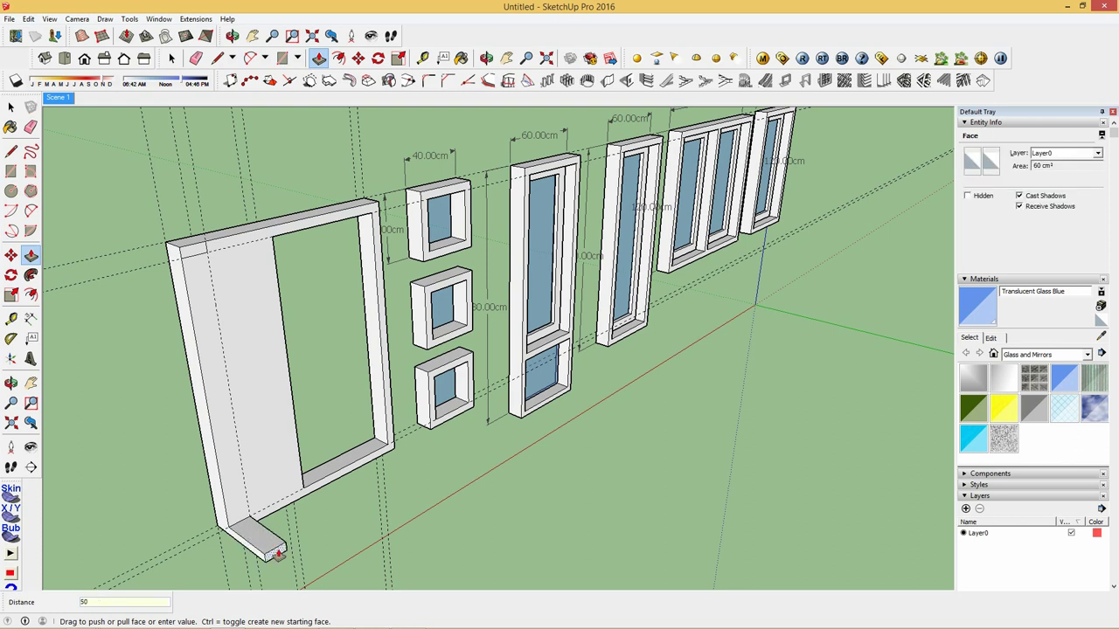
Step: Commit the 50 cm block extrusion and adjust the block's end face
{"action": "key", "text": "Return"}
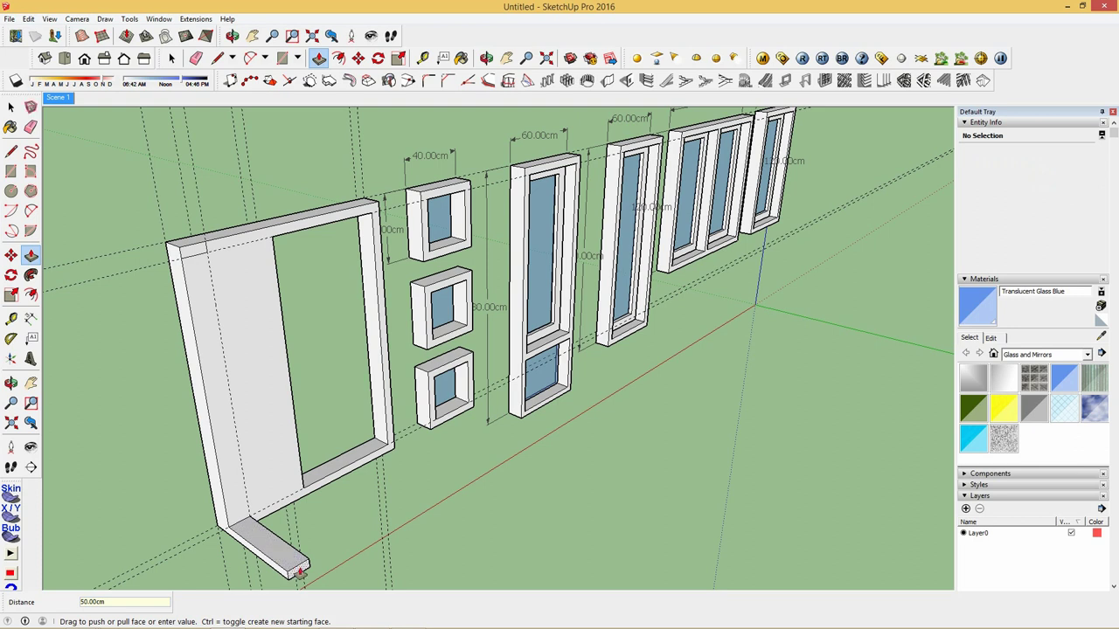
{"action": "left_click", "coordinate": [299, 572]}
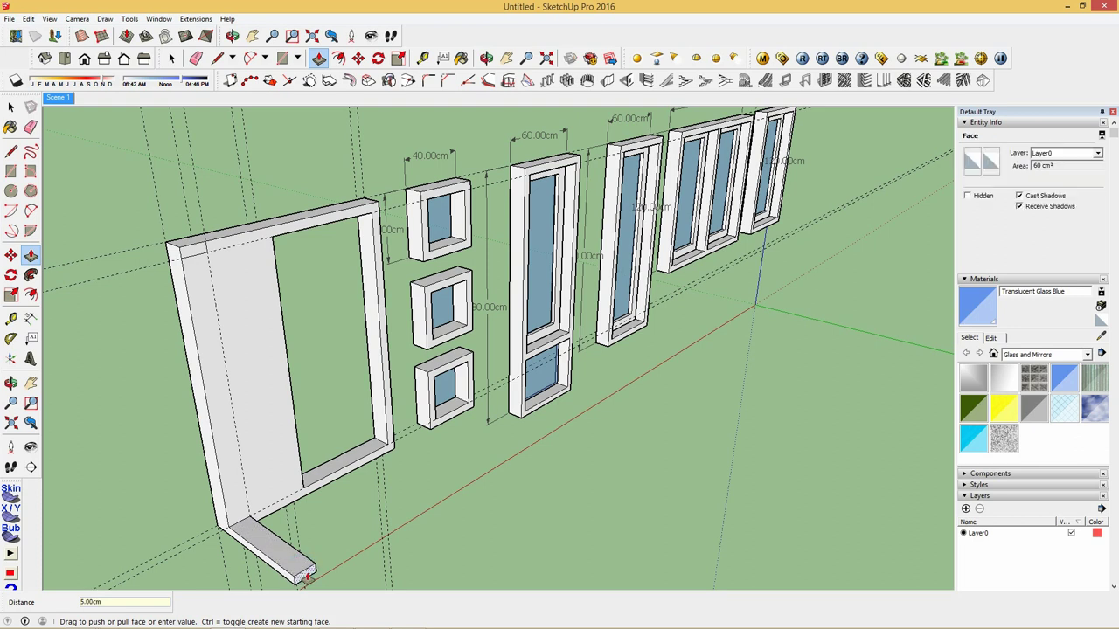
{"action": "left_click", "coordinate": [306, 577]}
Step: Place a measured guide from the block's end edge, abandoning a trial rectangle
{"action": "left_click", "coordinate": [422, 58]}
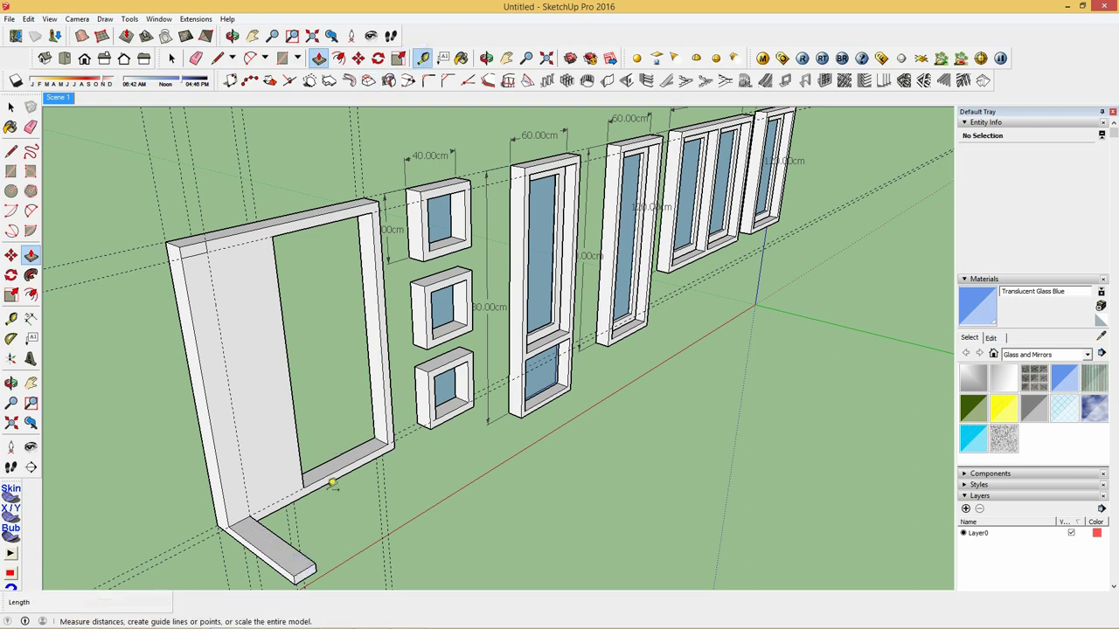
{"action": "scroll", "coordinate": [314, 536], "scroll_direction": "up", "scroll_amount": 3}
{"action": "scroll", "coordinate": [294, 546], "scroll_direction": "down", "scroll_amount": 4}
{"action": "scroll", "coordinate": [293, 549], "scroll_direction": "up", "scroll_amount": 3}
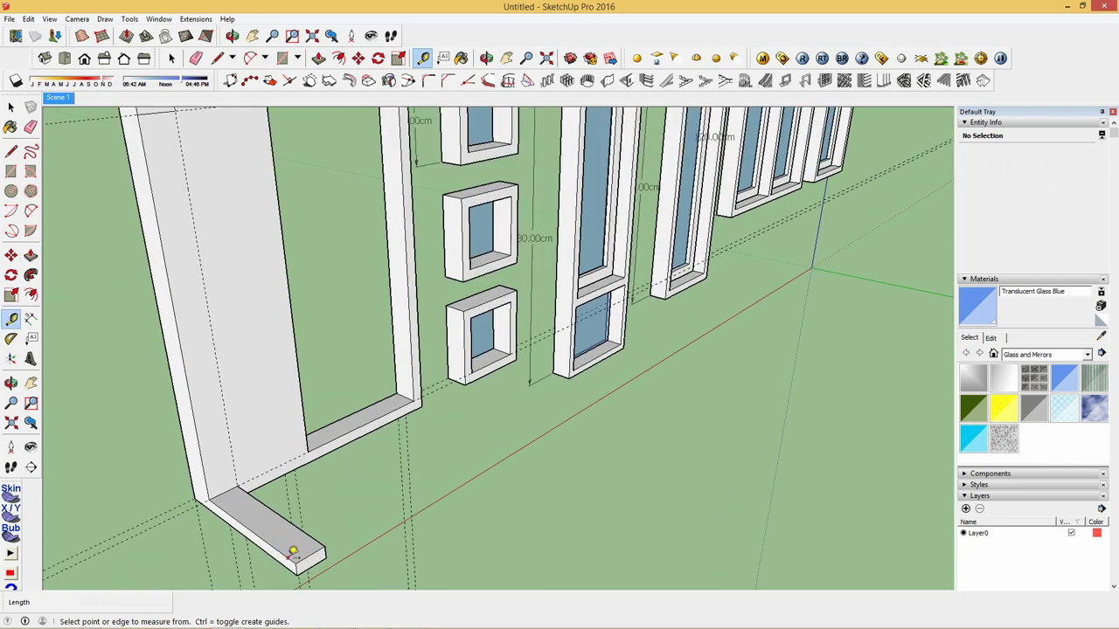
{"action": "scroll", "coordinate": [306, 552], "scroll_direction": "up", "scroll_amount": 3}
{"action": "left_click", "coordinate": [306, 560]}
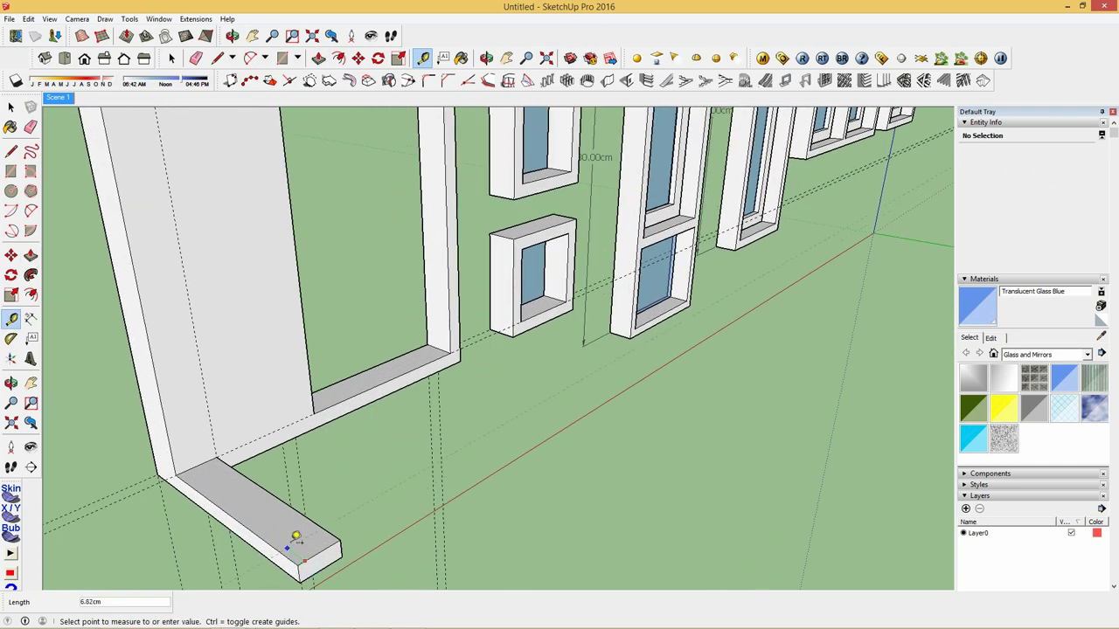
{"action": "type", "text": "5"}
{"action": "key", "text": "Return"}
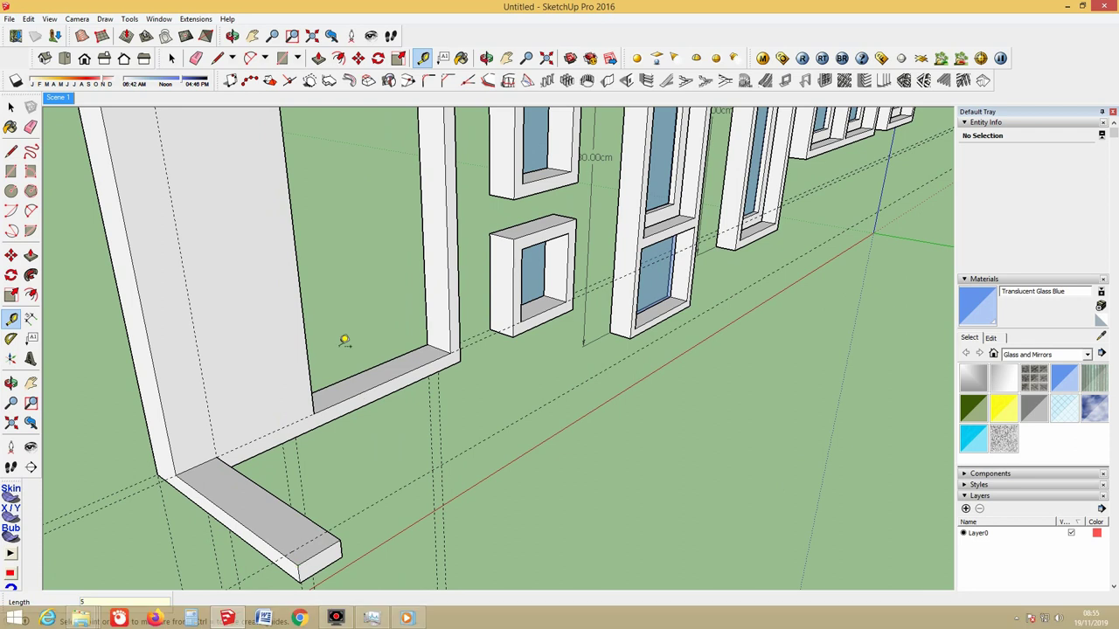
{"action": "left_click", "coordinate": [288, 80]}
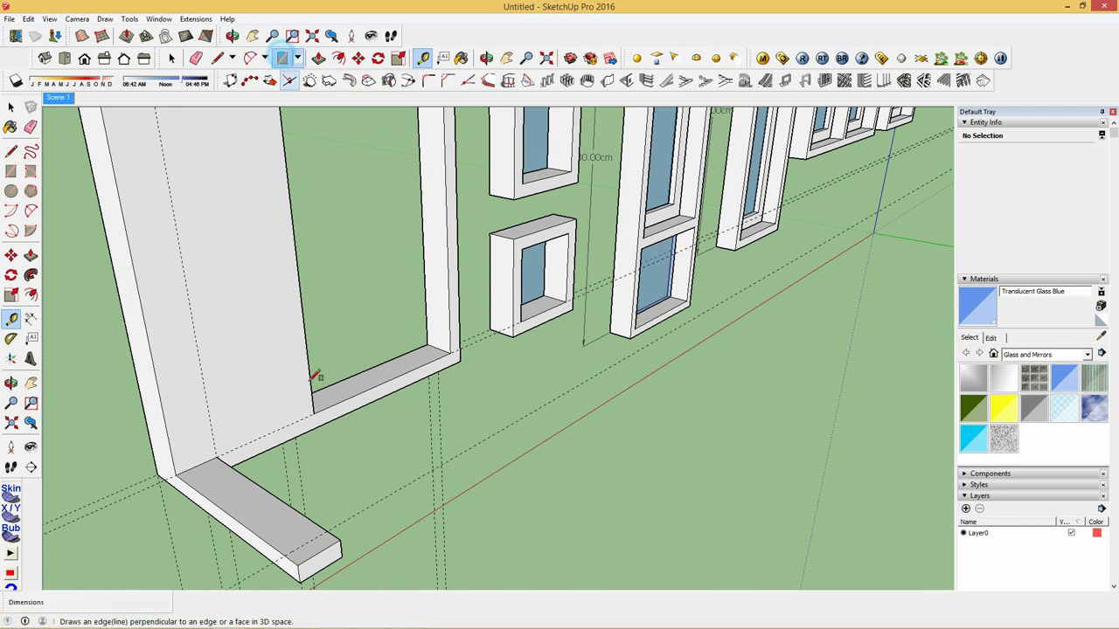
{"action": "key", "text": "r"}
{"action": "left_click", "coordinate": [283, 553]}
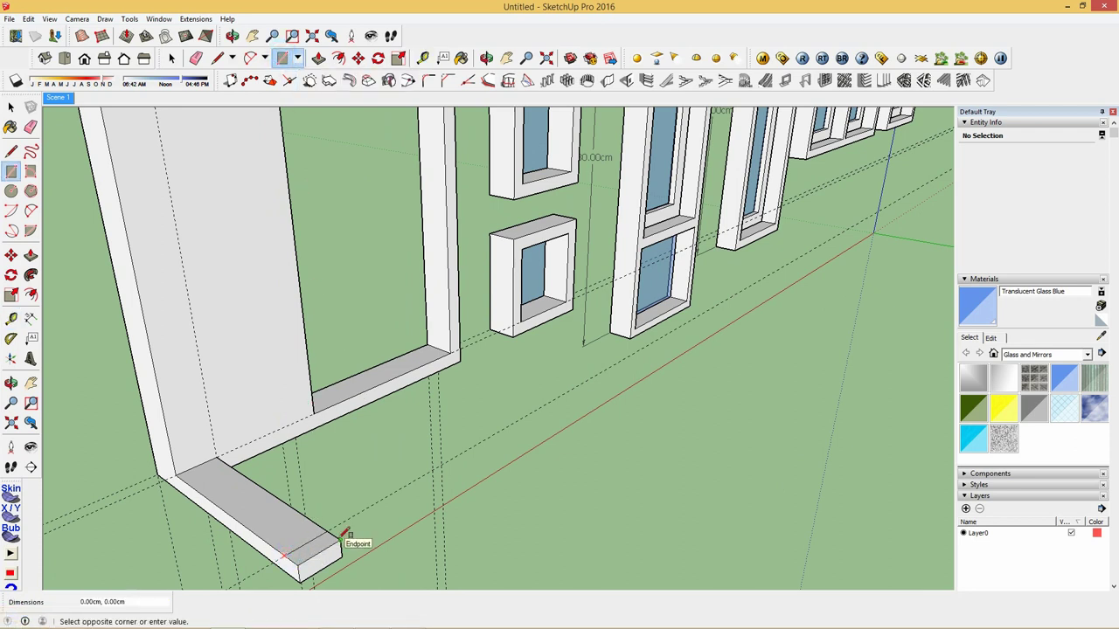
{"action": "key", "text": "Escape"}
{"action": "middle_click_drag", "start_coordinate": [361, 524], "coordinate": [358, 529]}
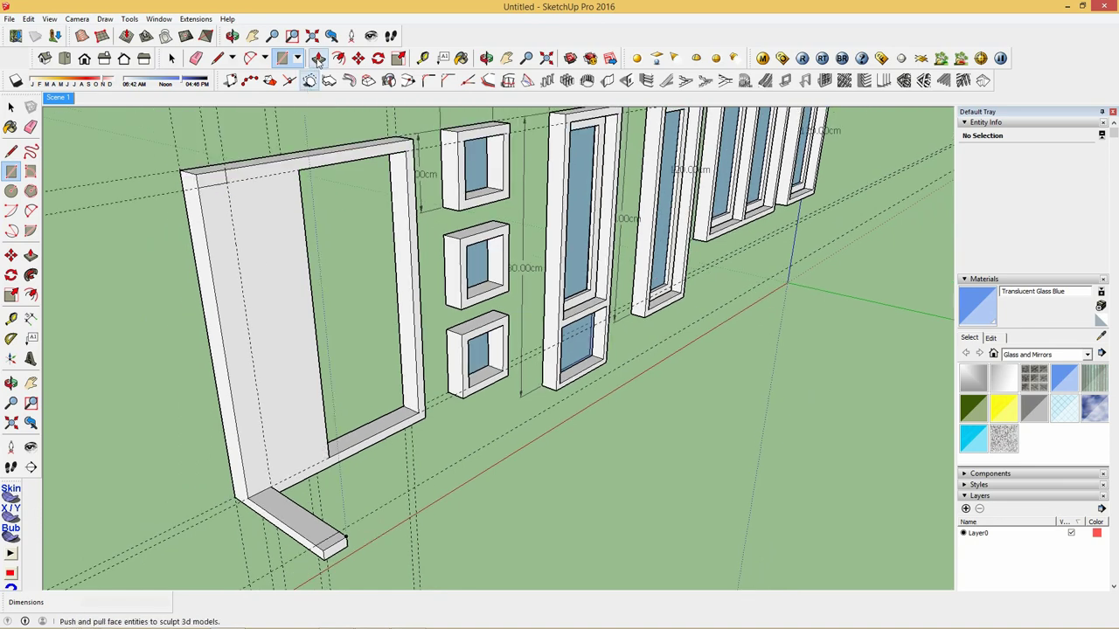
Step: Raise the block's end face 145 cm into a post and pull its top 50 cm into a beam
{"action": "key", "text": "p"}
{"action": "left_click", "coordinate": [324, 546]}
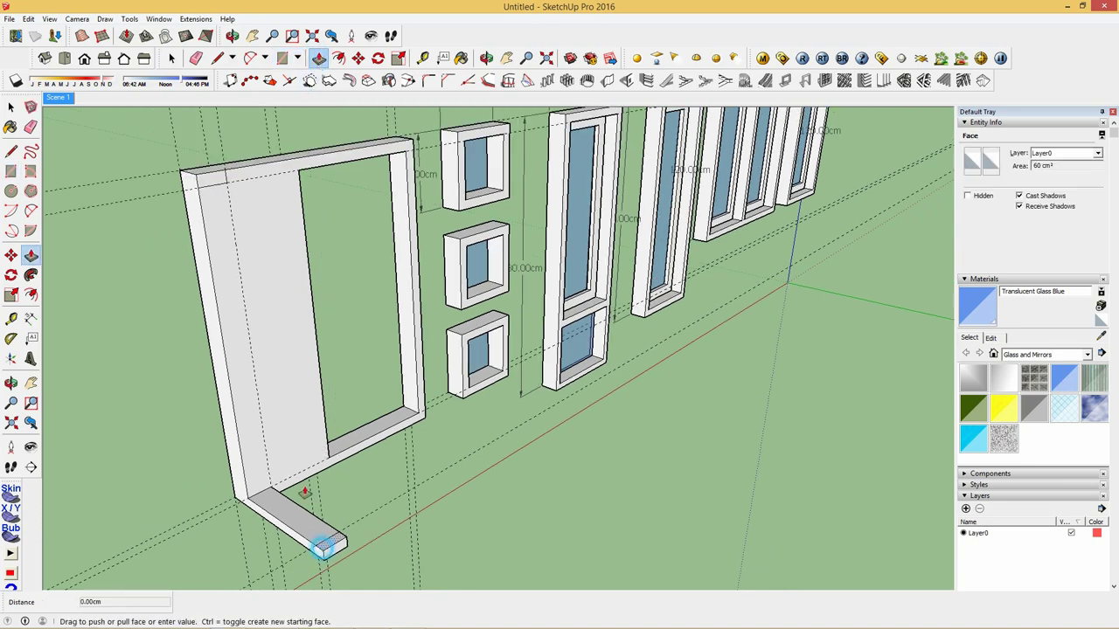
{"action": "left_click", "coordinate": [213, 189]}
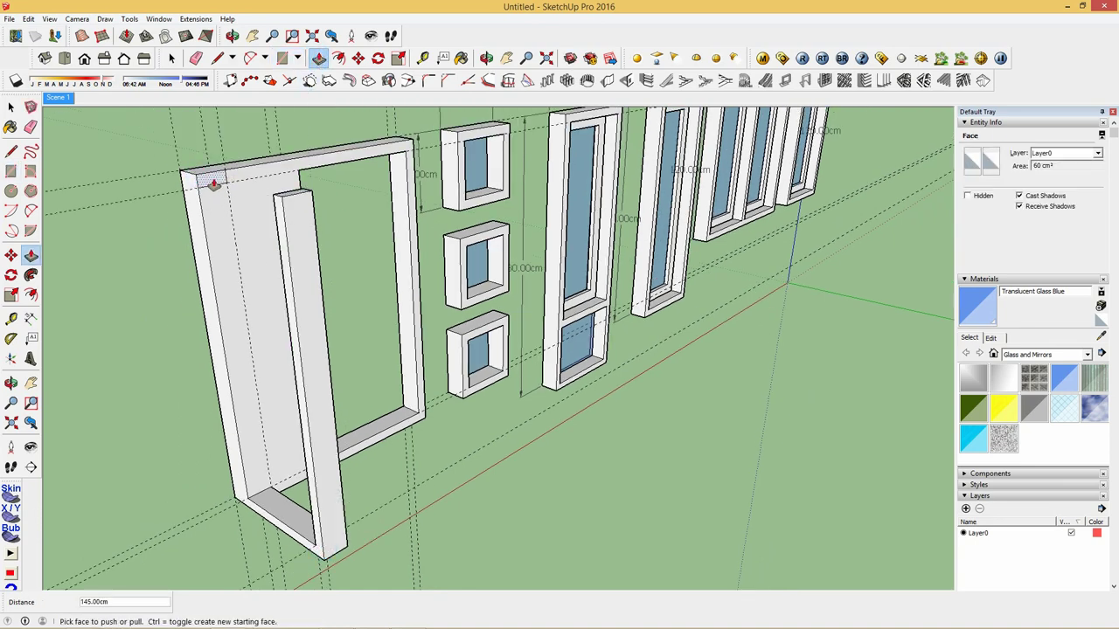
{"action": "left_click", "coordinate": [212, 184]}
{"action": "left_click", "coordinate": [272, 208]}
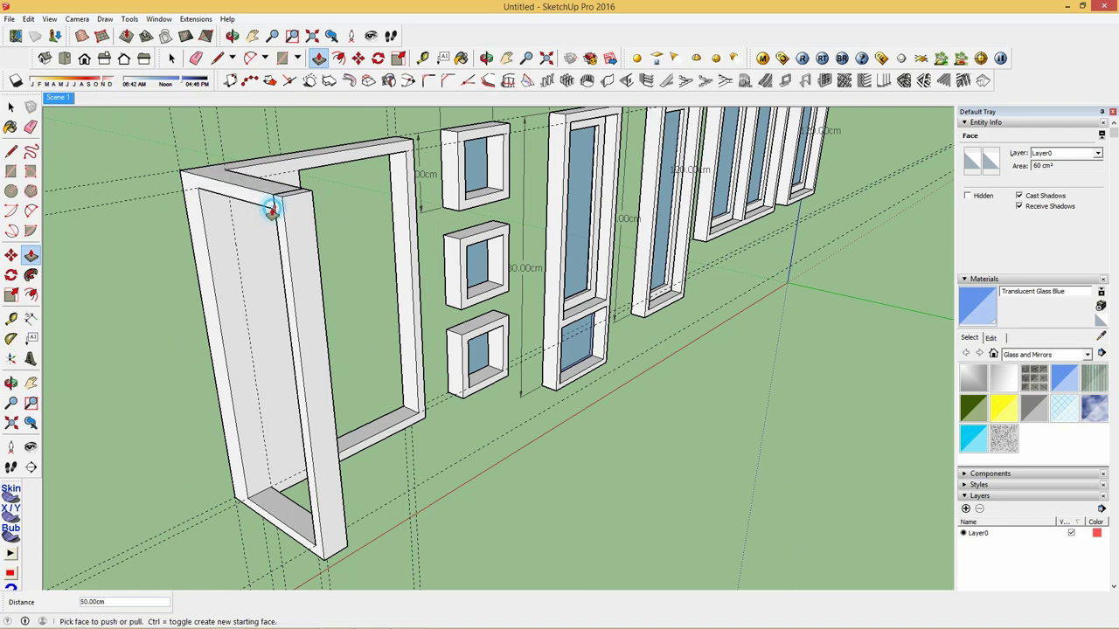
{"action": "mouse_move", "coordinate": [245, 304]}
{"action": "middle_mouse_down"}
{"action": "mouse_move", "coordinate": [259, 326]}
{"action": "mouse_move", "coordinate": [357, 352]}
{"action": "mouse_move", "coordinate": [554, 362]}
{"action": "mouse_move", "coordinate": [543, 366]}
{"action": "middle_mouse_up"}
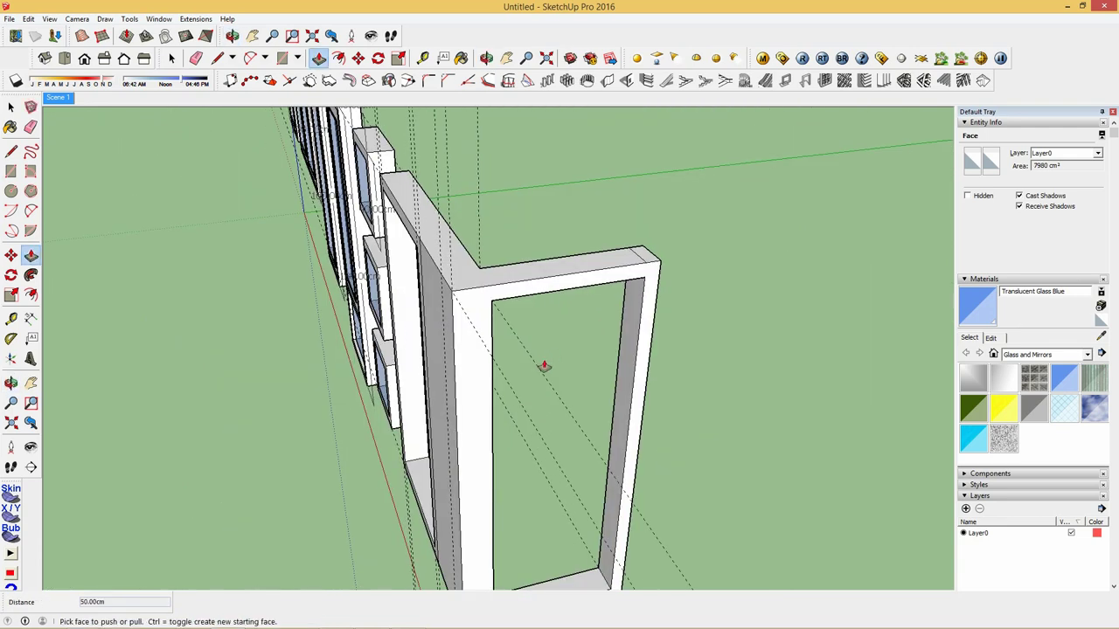
{"action": "left_click", "coordinate": [282, 57]}
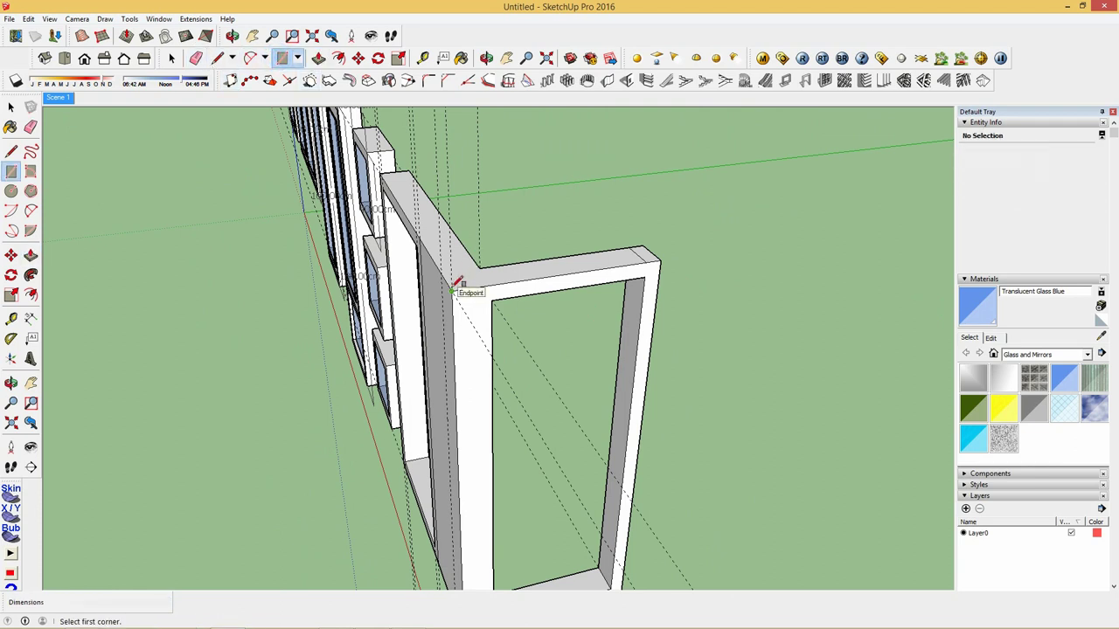
{"action": "left_click", "coordinate": [451, 288]}
{"action": "left_click", "coordinate": [493, 298]}
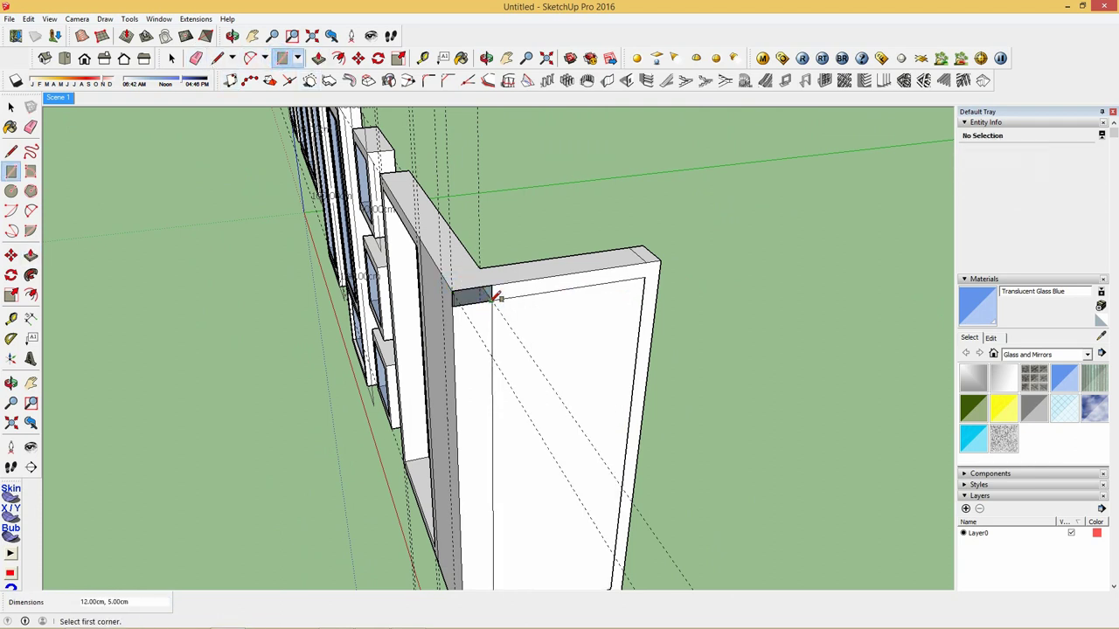
{"action": "key", "text": "ctrl+z"}
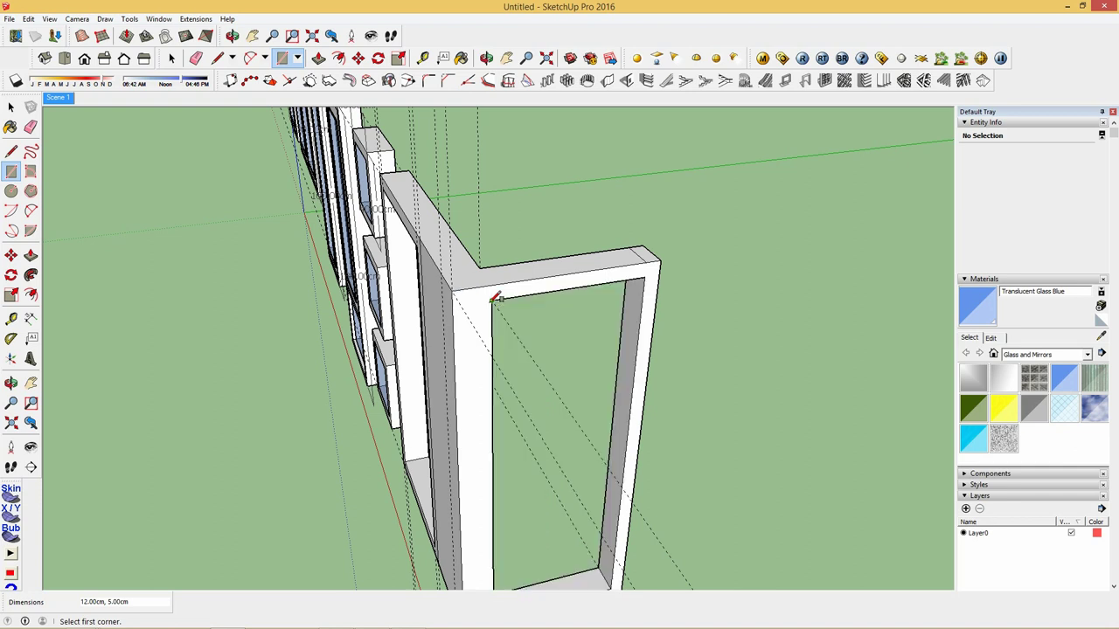
{"action": "left_click", "coordinate": [217, 58]}
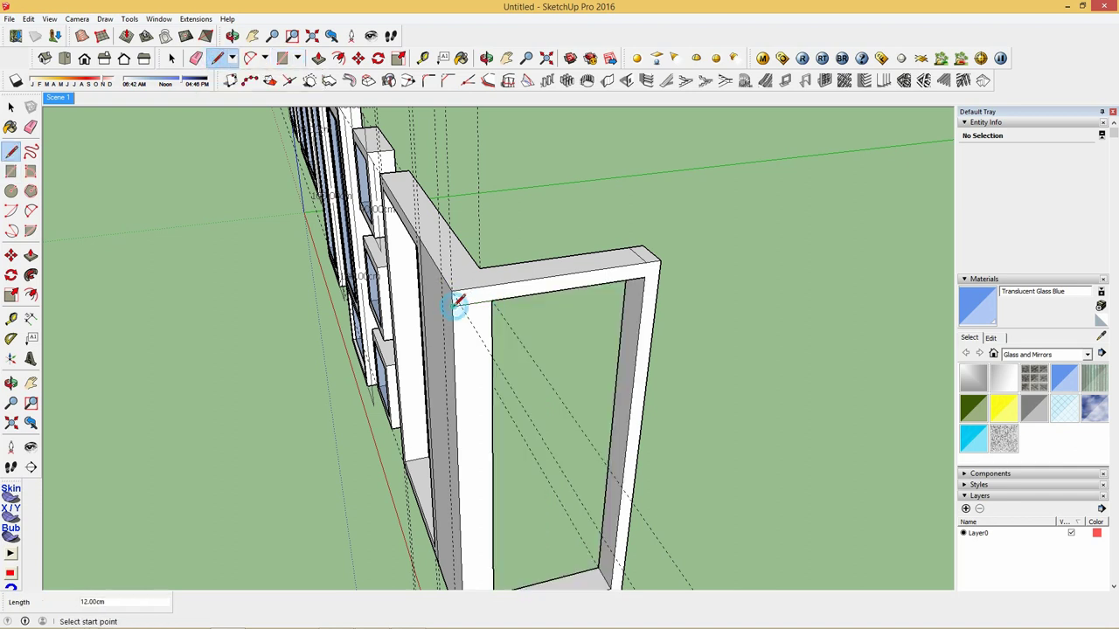
{"action": "left_click", "coordinate": [318, 57]}
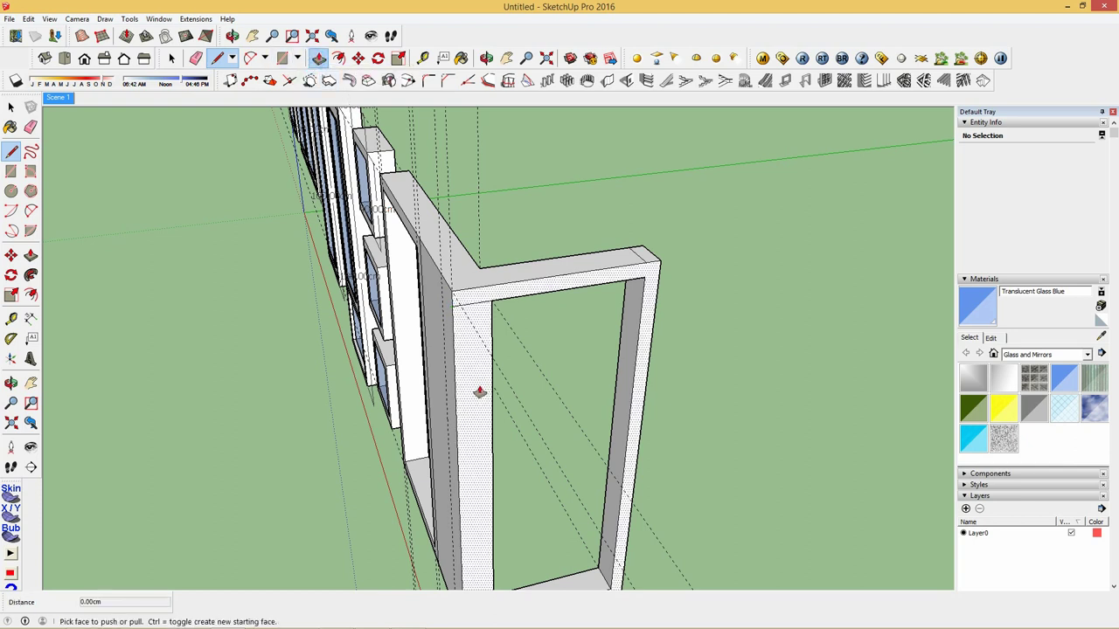
{"action": "left_click", "coordinate": [479, 393]}
{"action": "left_click", "coordinate": [443, 354]}
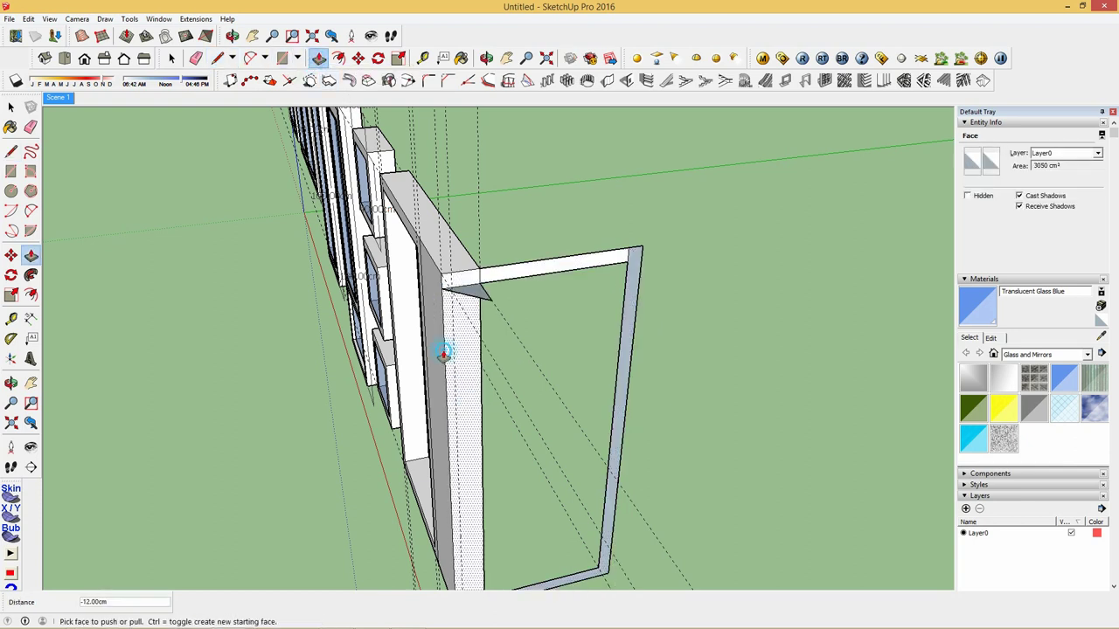
{"action": "double_click", "coordinate": [443, 355]}
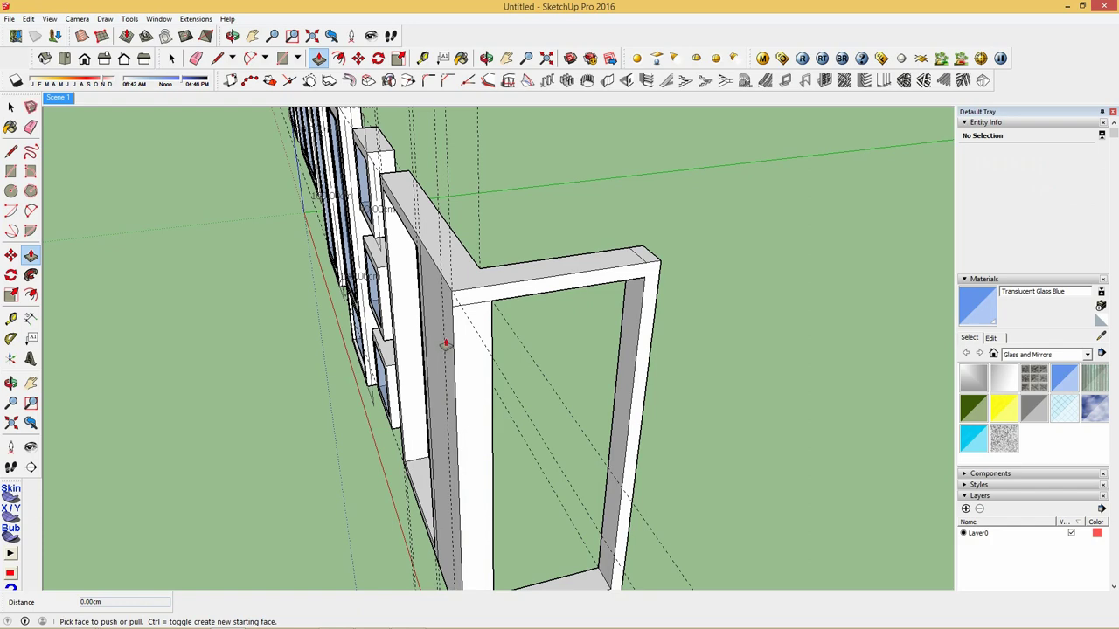
{"action": "mouse_move", "coordinate": [445, 344]}
{"action": "middle_mouse_down"}
{"action": "mouse_move", "coordinate": [499, 516]}
{"action": "mouse_move", "coordinate": [476, 559]}
{"action": "middle_mouse_up"}
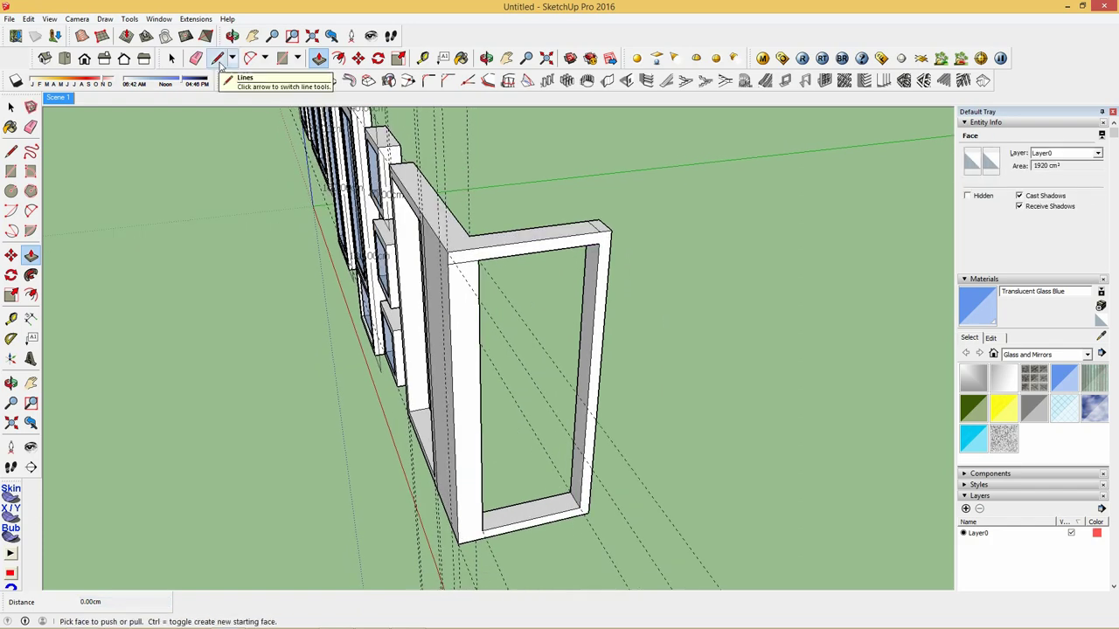
Step: Push the bay frame upright's face out 40 cm to extend its base corner
{"action": "scroll", "coordinate": [480, 538], "scroll_direction": "up", "scroll_amount": 3}
{"action": "left_click", "coordinate": [218, 58]}
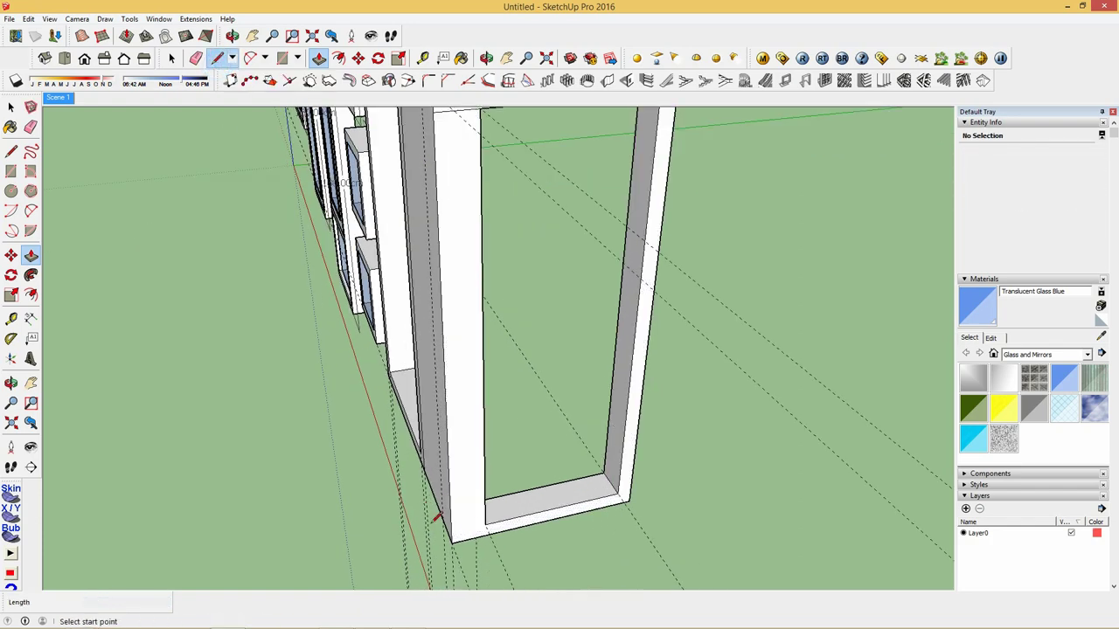
{"action": "left_click", "coordinate": [480, 524]}
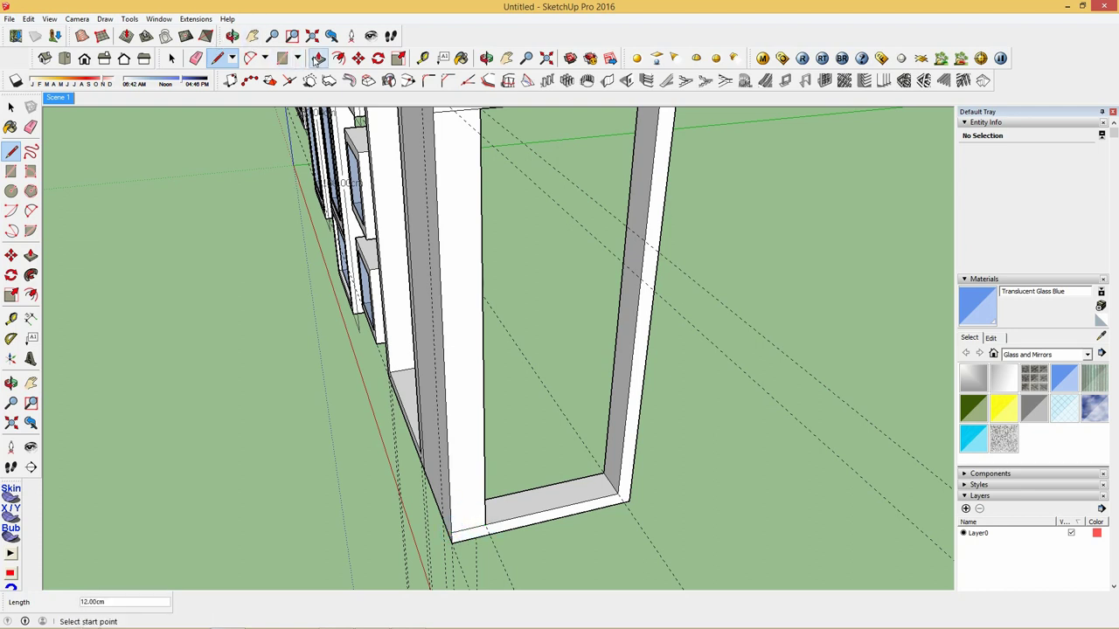
{"action": "left_click", "coordinate": [319, 57]}
{"action": "key", "text": "p"}
{"action": "left_click", "coordinate": [457, 457]}
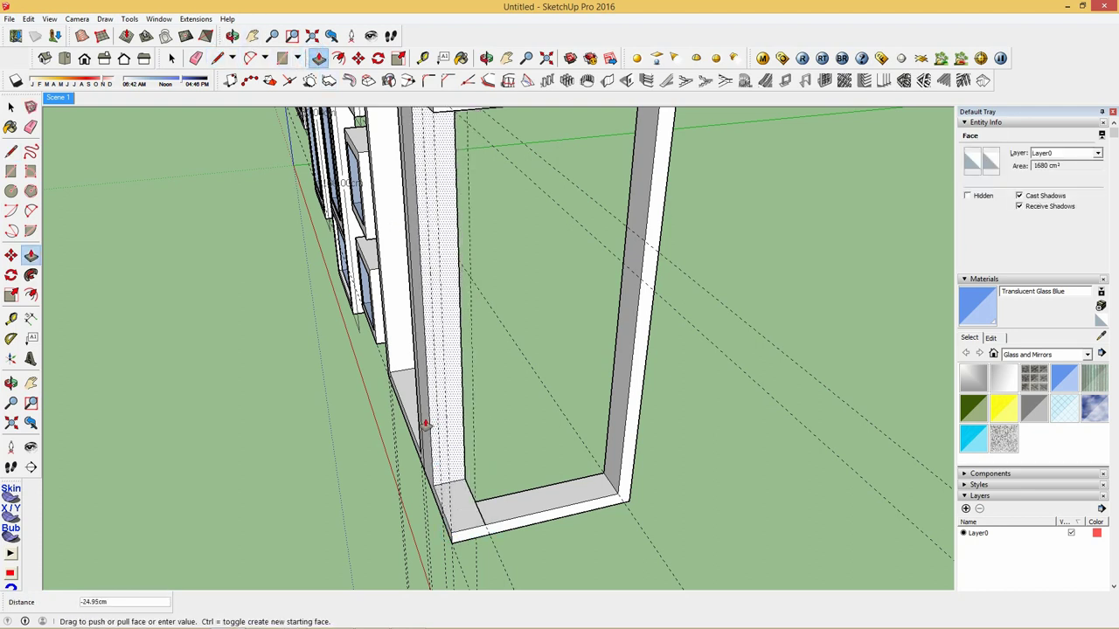
{"action": "left_click", "coordinate": [420, 423]}
{"action": "mouse_move", "coordinate": [425, 425]}
{"action": "middle_mouse_down"}
{"action": "mouse_move", "coordinate": [533, 458]}
{"action": "mouse_move", "coordinate": [661, 407]}
{"action": "middle_mouse_up"}
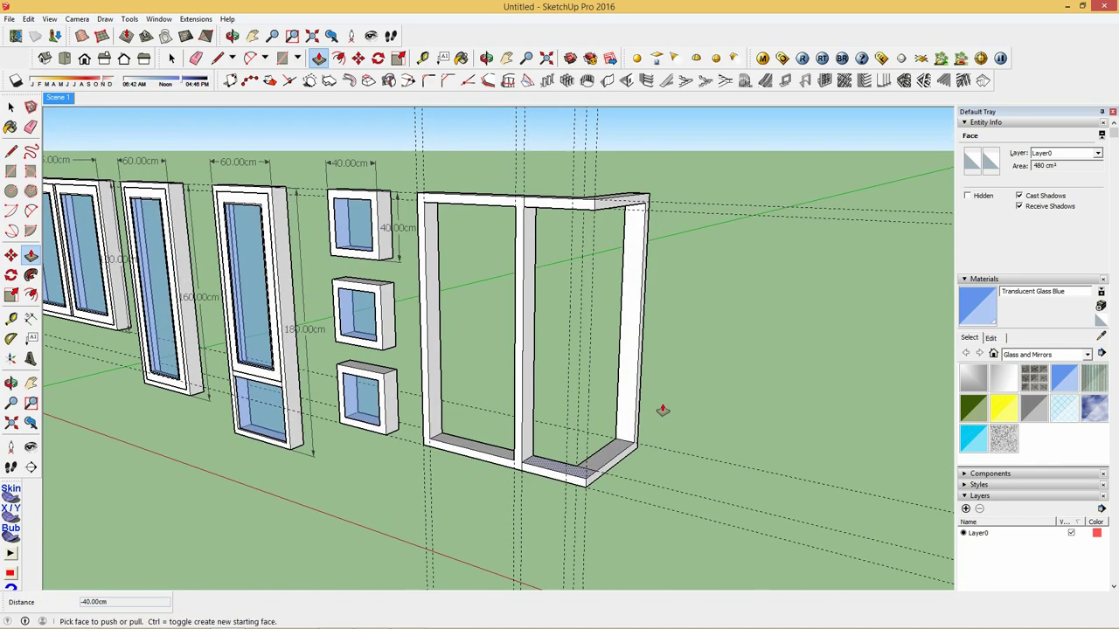
{"action": "mouse_move", "coordinate": [550, 217]}
{"action": "middle_mouse_down"}
{"action": "mouse_move", "coordinate": [614, 200]}
{"action": "mouse_move", "coordinate": [618, 210]}
{"action": "middle_mouse_up"}
Step: Offset a 4 cm border inside the frame's left opening face
{"action": "key", "text": "f"}
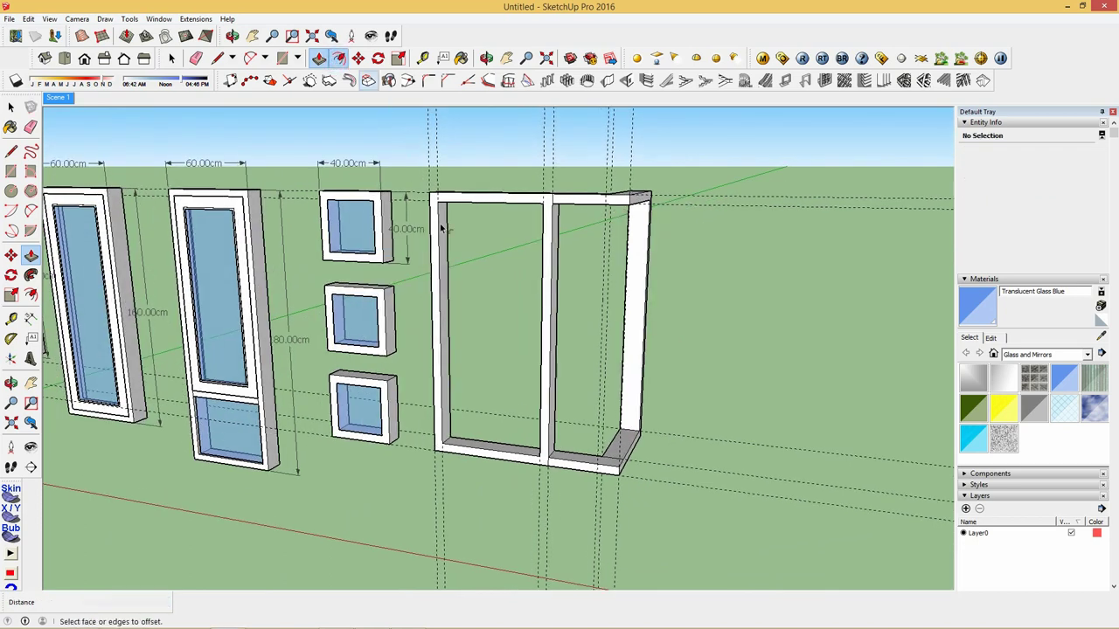
{"action": "scroll", "coordinate": [434, 229], "scroll_direction": "up", "scroll_amount": 2}
{"action": "scroll", "coordinate": [435, 229], "scroll_direction": "up", "scroll_amount": 1}
{"action": "left_click", "coordinate": [434, 229]}
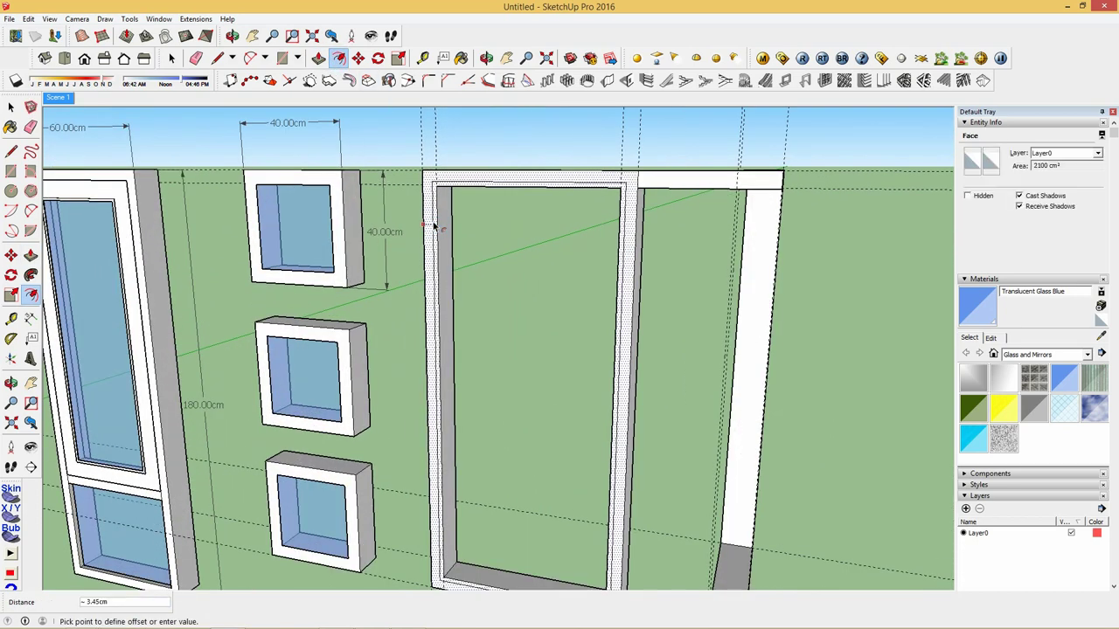
{"action": "type", "text": "4"}
{"action": "key", "text": "Return"}
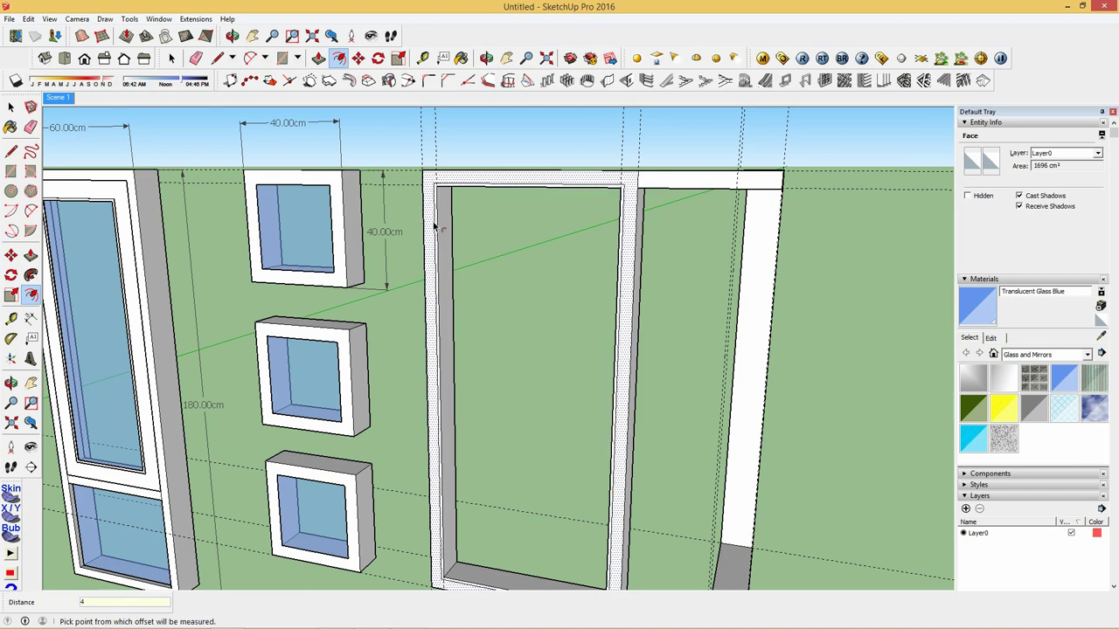
{"action": "key", "text": "Return"}
Step: Push the new inner border back 3 cm to form the rebate
{"action": "key", "text": "p"}
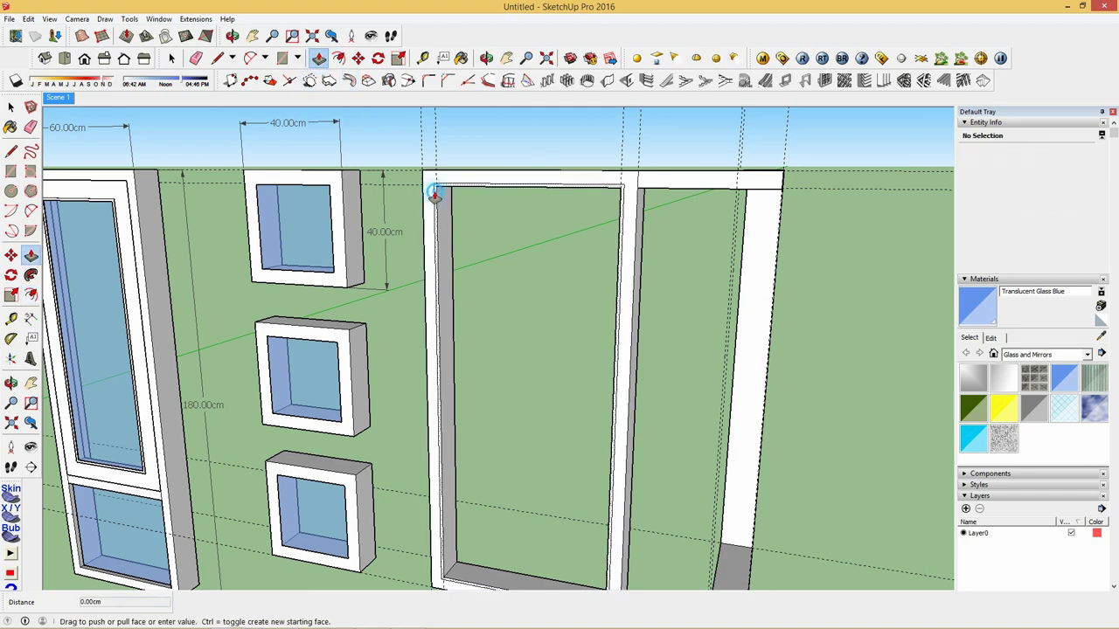
{"action": "left_click", "coordinate": [435, 194]}
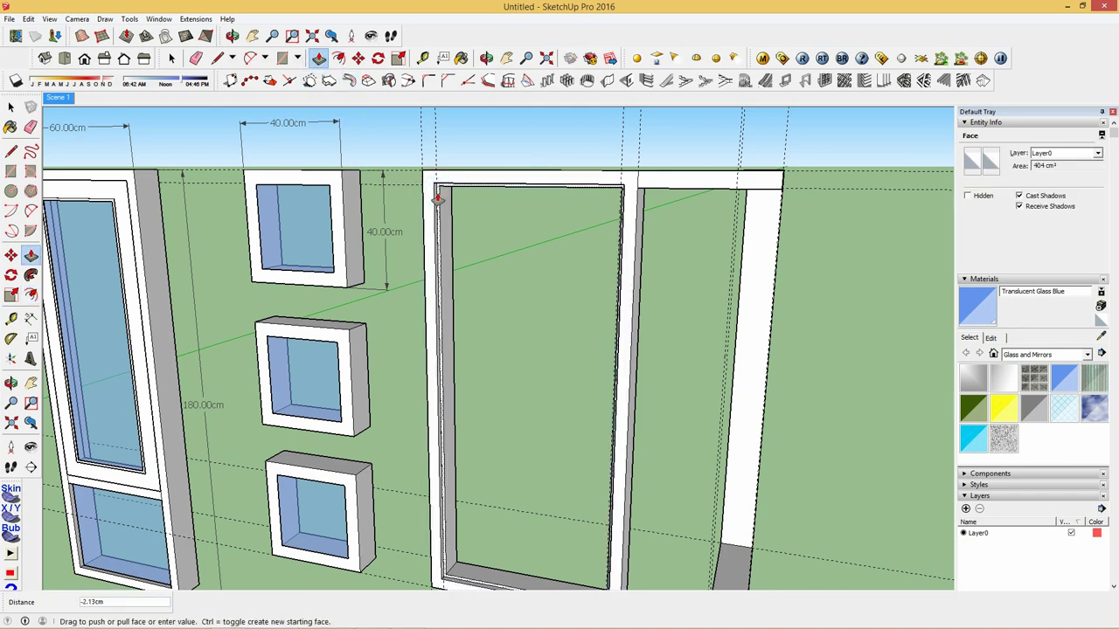
{"action": "key", "text": "Return"}
{"action": "scroll", "coordinate": [439, 196], "scroll_direction": "down", "scroll_amount": 3}
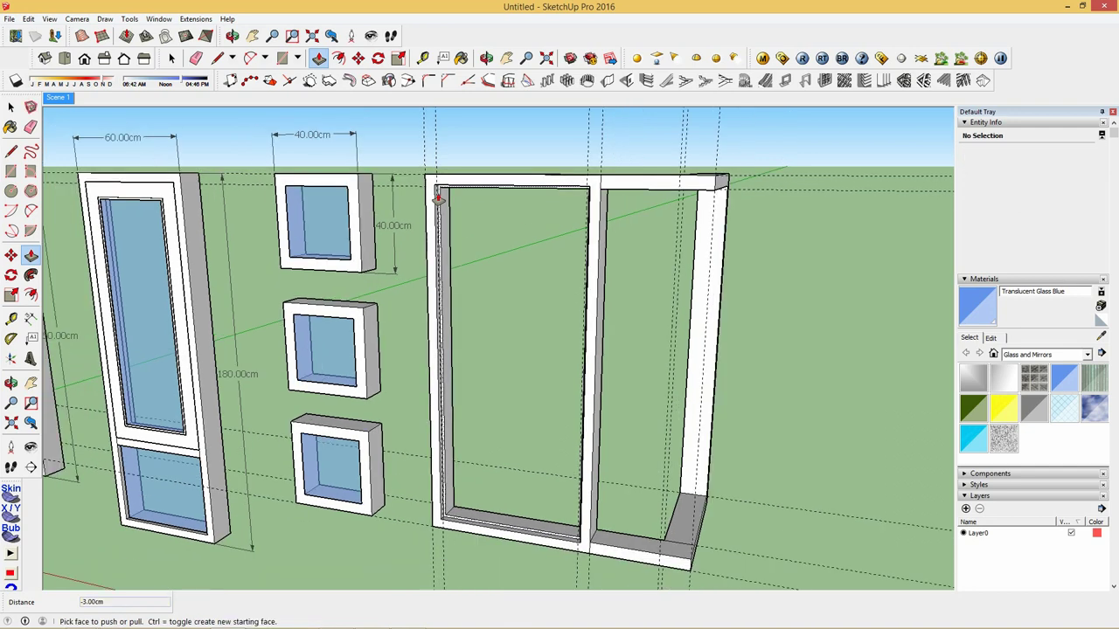
{"action": "key", "text": "space"}
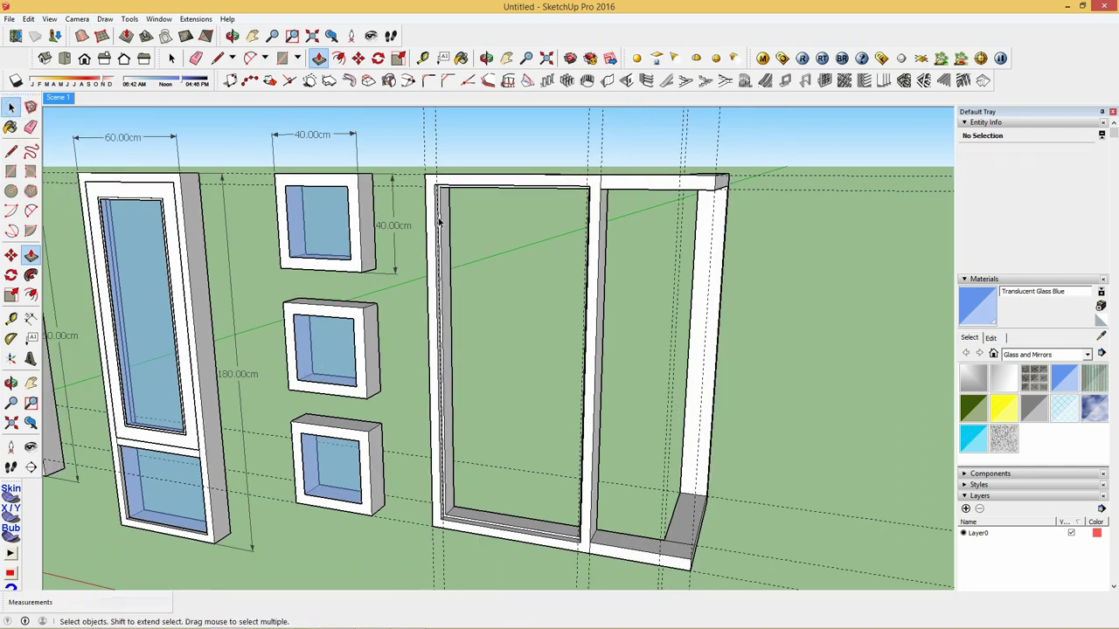
Step: Make the bay frame a group and draw a rectangle across its left opening
{"action": "triple_click", "coordinate": [442, 216]}
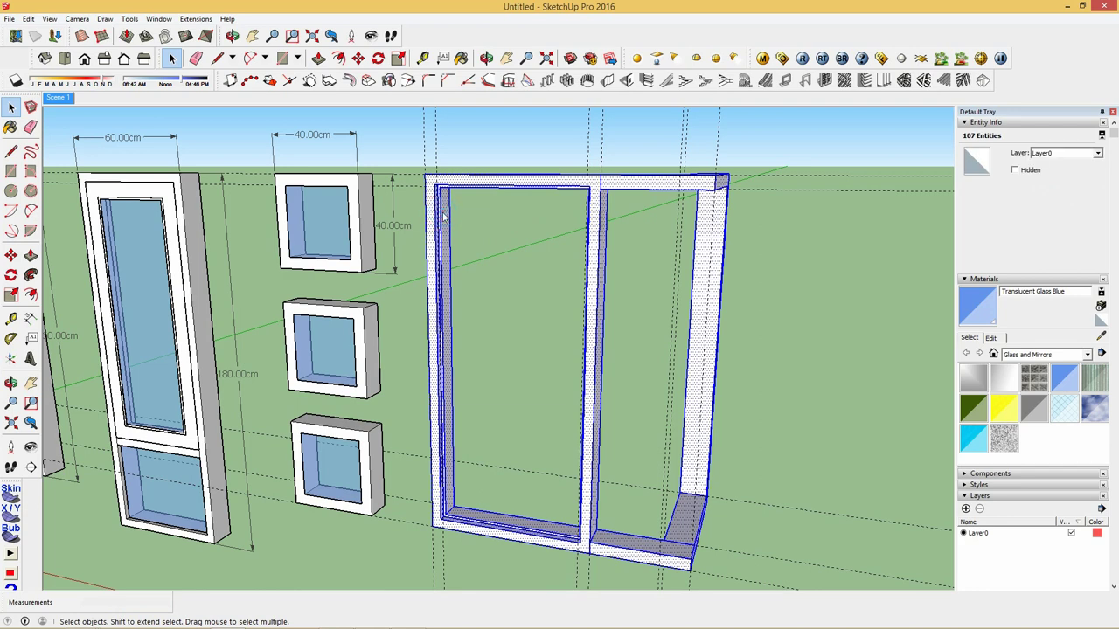
{"action": "right_click", "coordinate": [442, 216]}
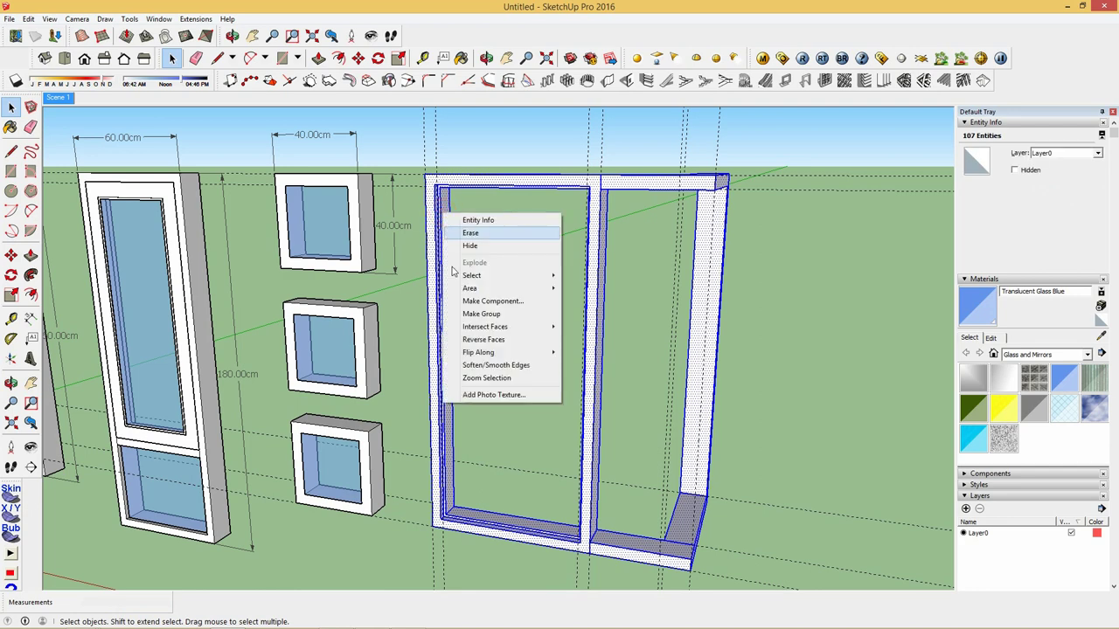
{"action": "left_click", "coordinate": [481, 314]}
{"action": "left_click", "coordinate": [281, 58]}
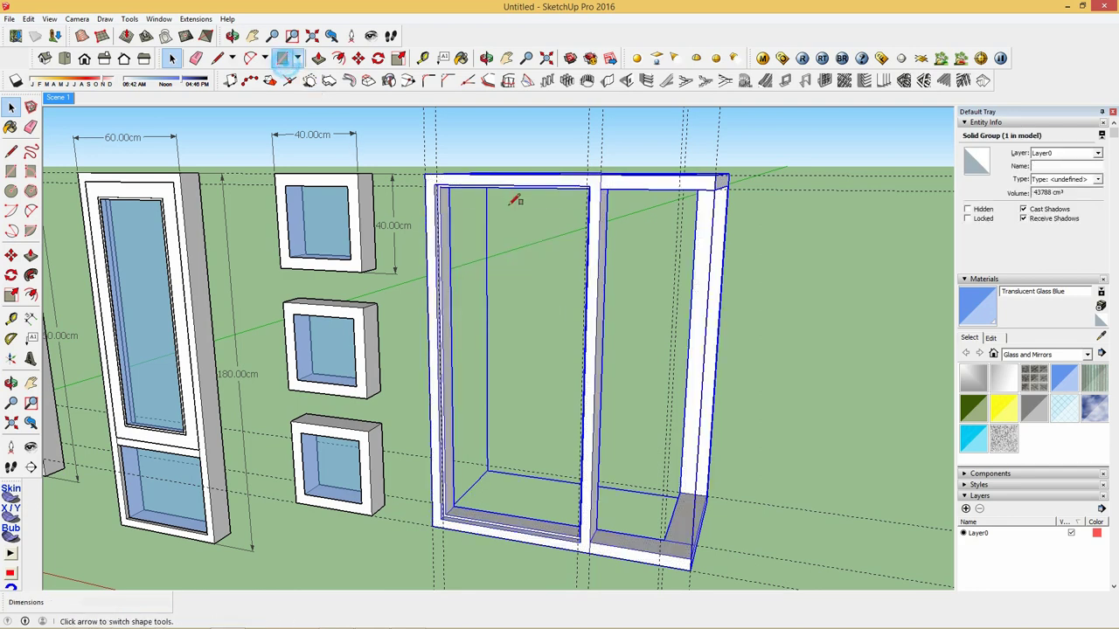
{"action": "left_click", "coordinate": [430, 171]}
{"action": "left_click", "coordinate": [430, 170]}
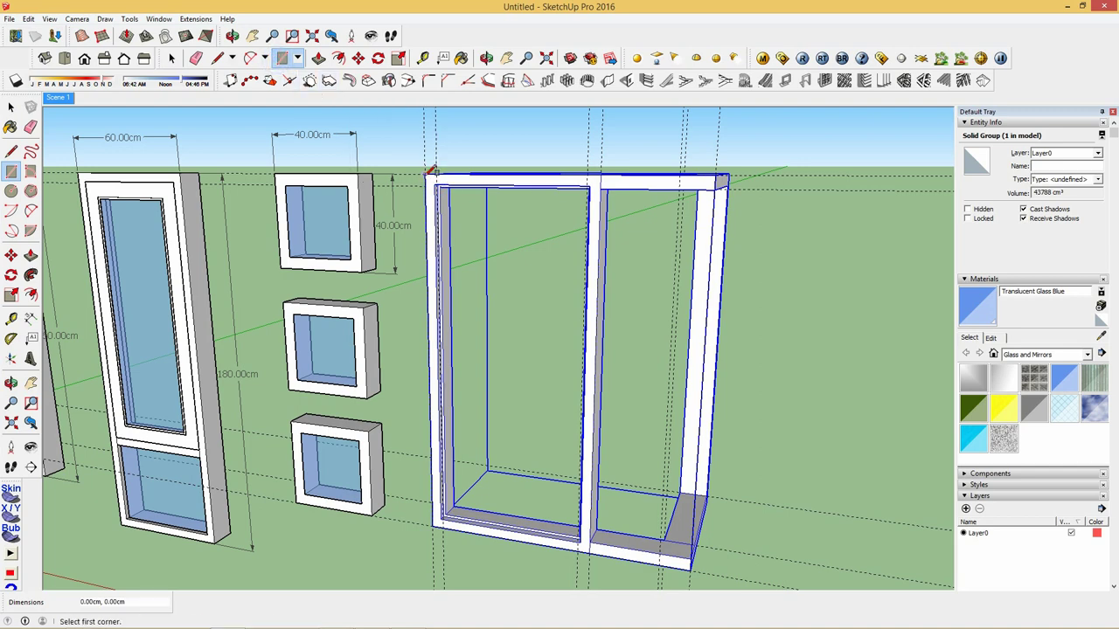
{"action": "left_click", "coordinate": [433, 185]}
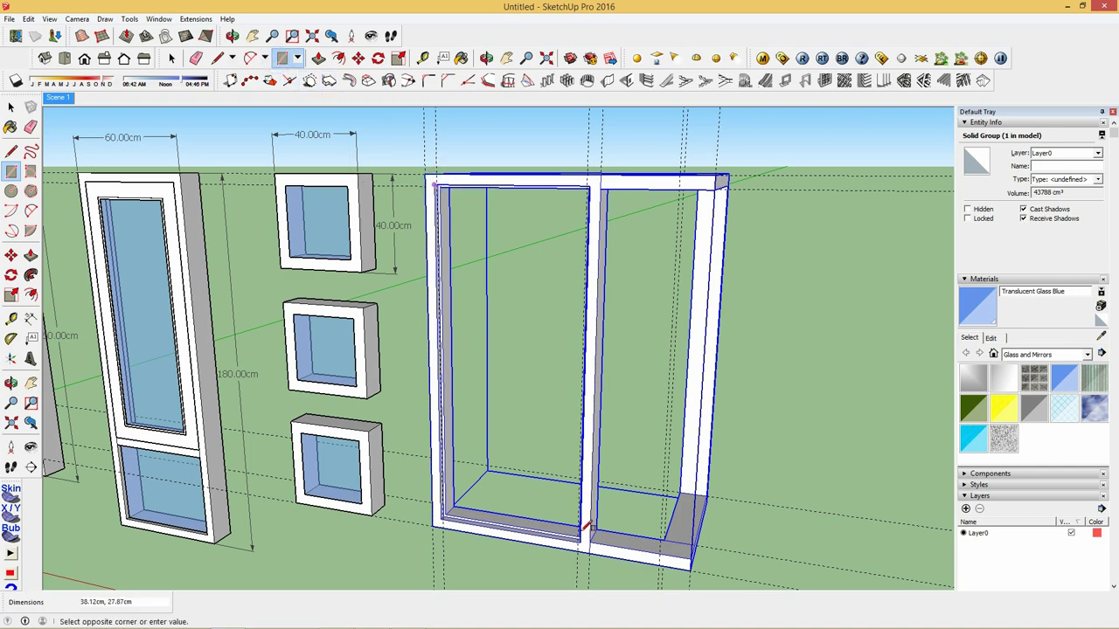
{"action": "left_click", "coordinate": [580, 539]}
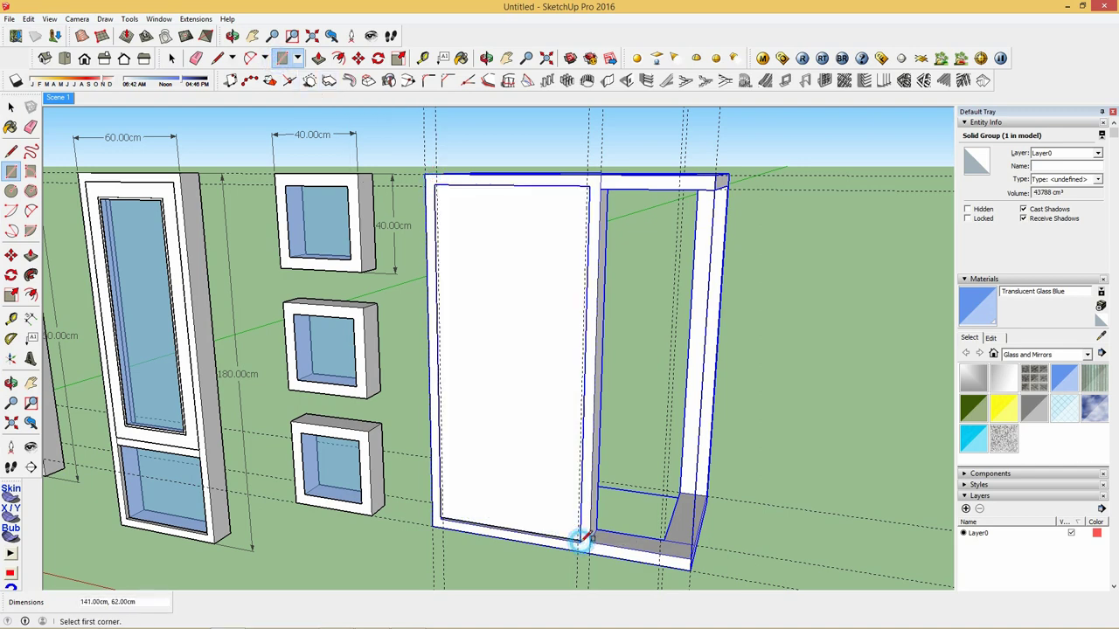
Step: Push the opening's panel out to leave a hole, redraw the fill face, then undo it
{"action": "left_click", "coordinate": [319, 58]}
{"action": "left_click", "coordinate": [442, 465]}
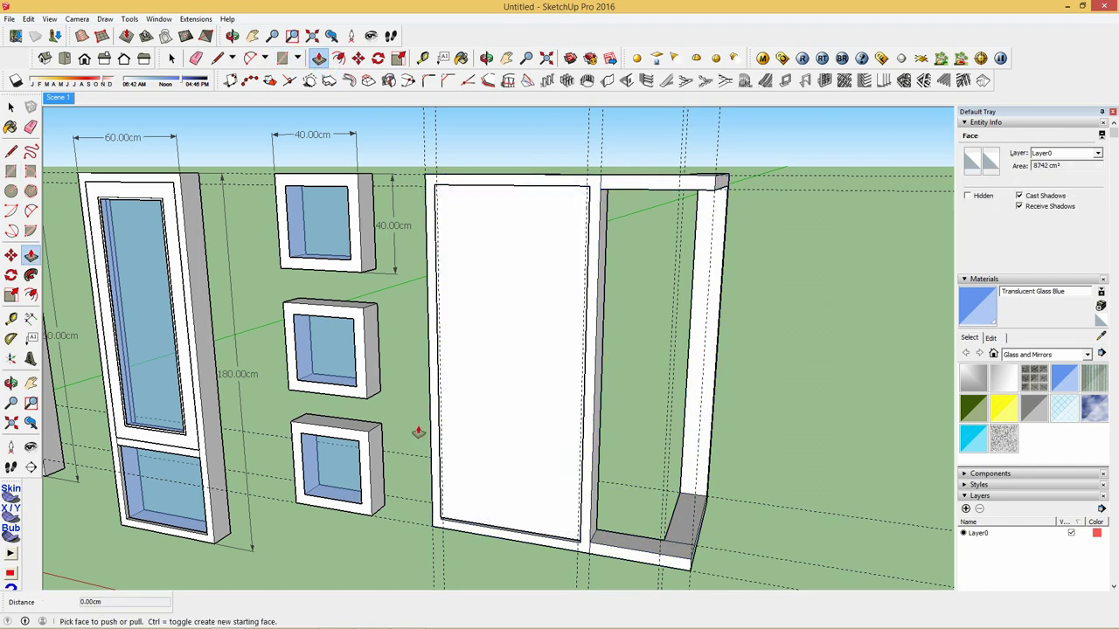
{"action": "left_click", "coordinate": [422, 414]}
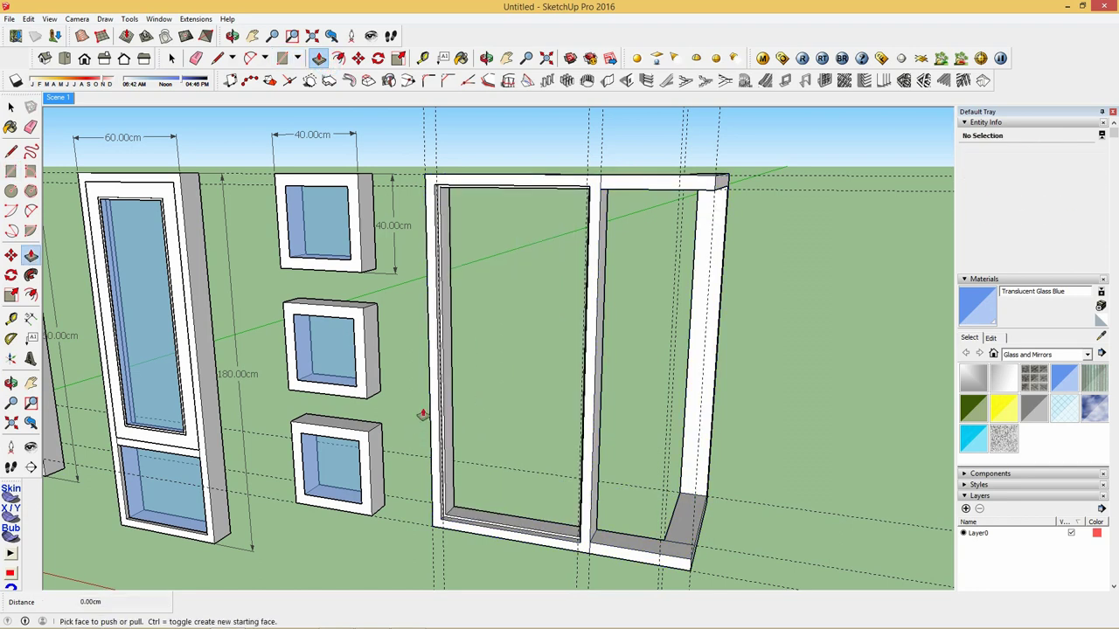
{"action": "left_click", "coordinate": [281, 57]}
{"action": "left_click", "coordinate": [434, 184]}
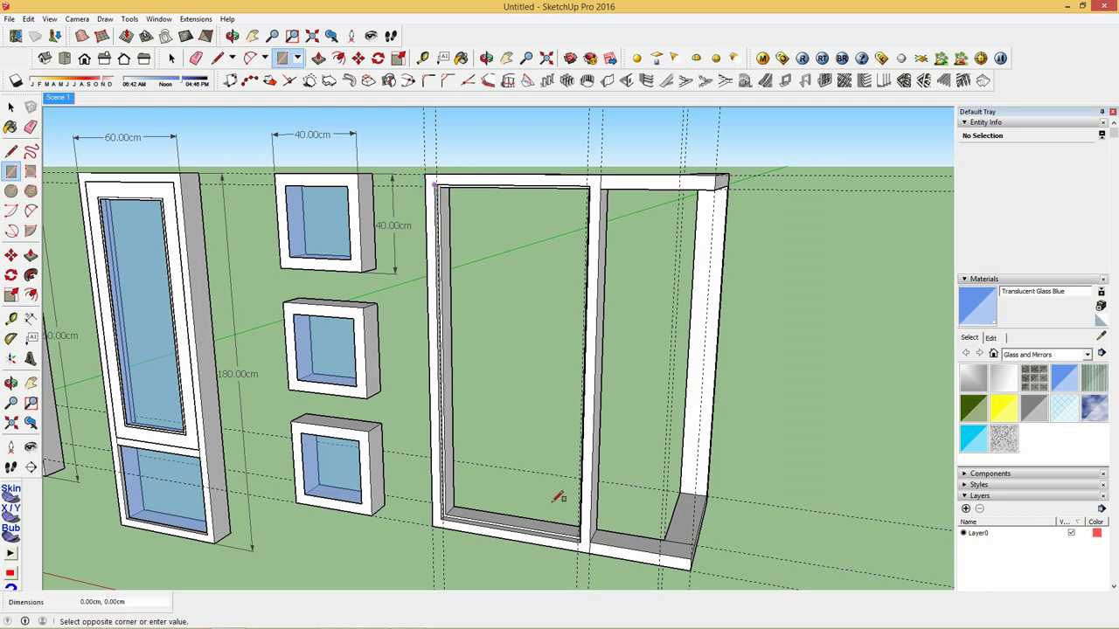
{"action": "left_click", "coordinate": [581, 540]}
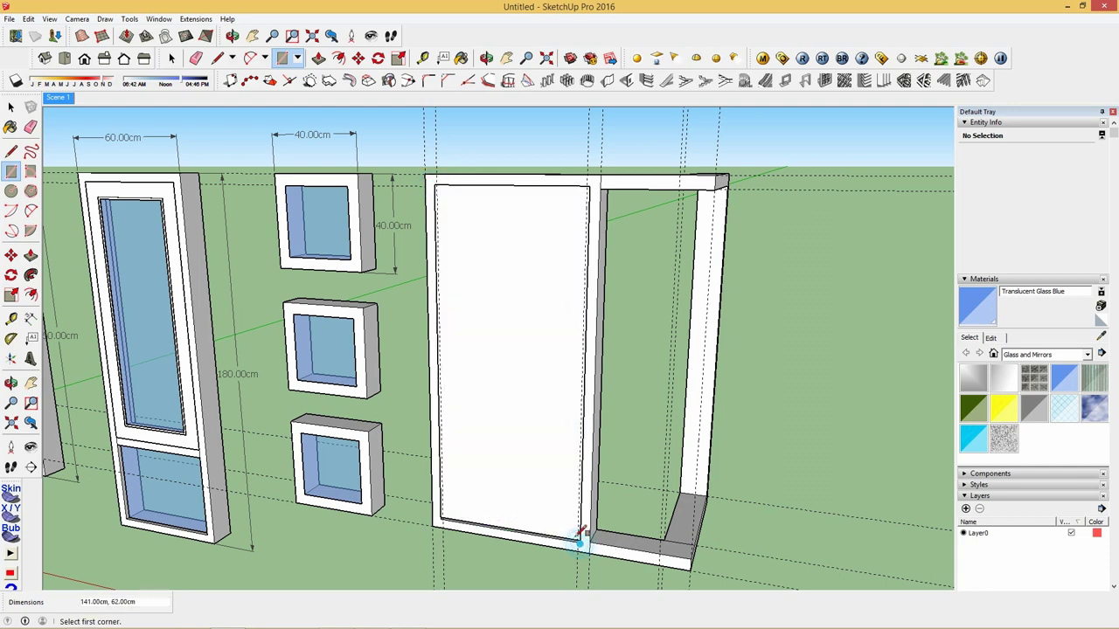
{"action": "scroll", "coordinate": [580, 540], "scroll_direction": "up", "scroll_amount": 2}
{"action": "key", "text": "ctrl+z"}
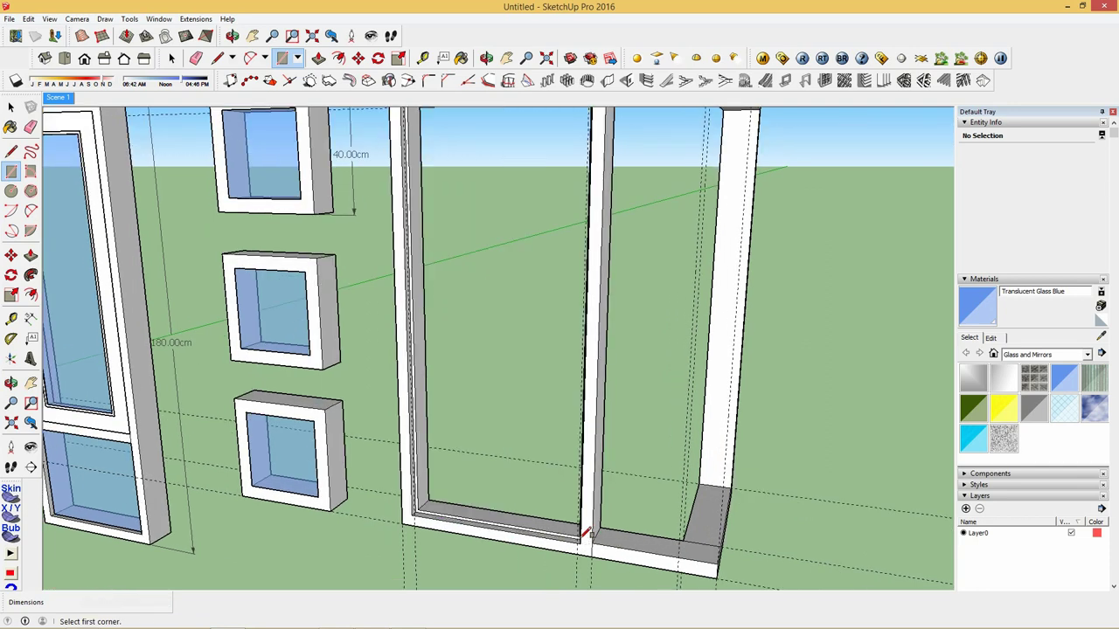
{"action": "middle_click_drag", "start_coordinate": [581, 540], "coordinate": [638, 496]}
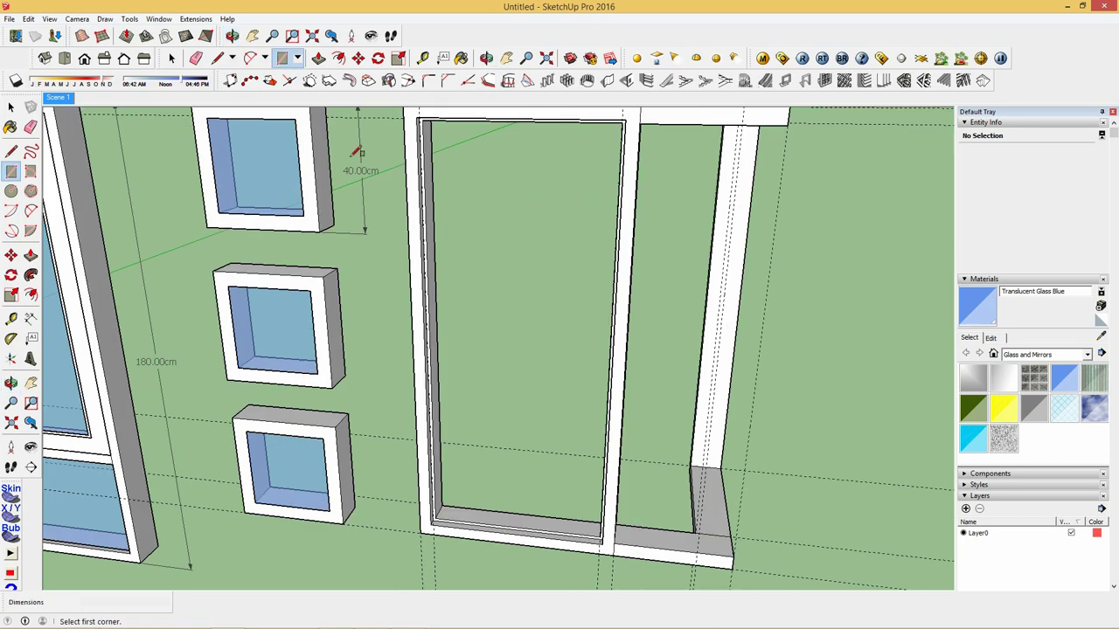
Step: Delete all guides via Edit > Delete Guides and fill the left opening with a rectangle face
{"action": "left_click", "coordinate": [29, 19]}
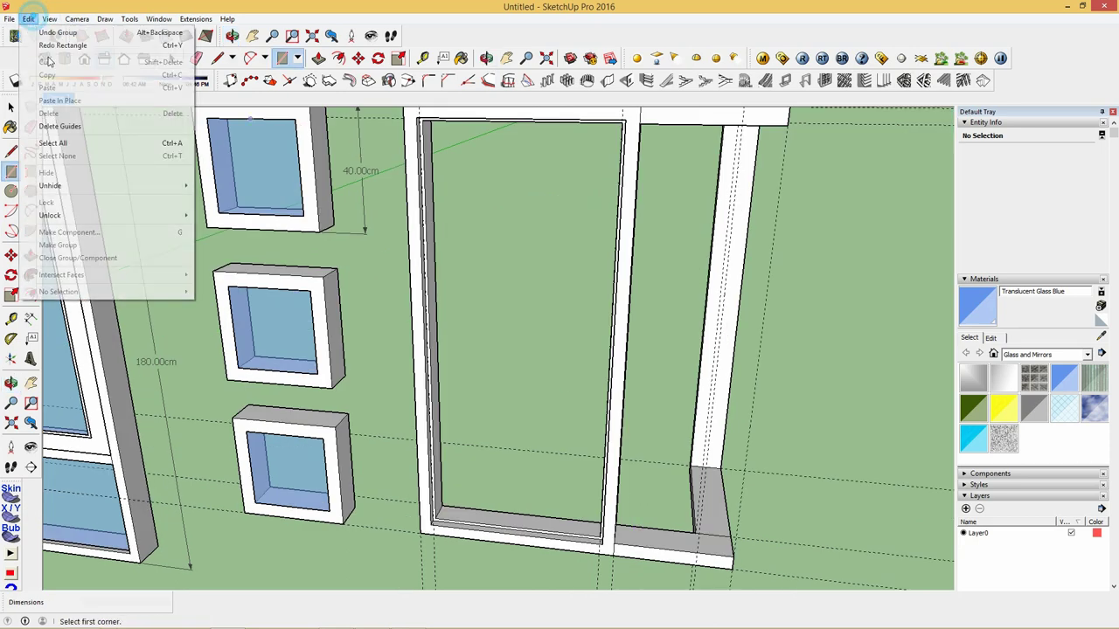
{"action": "left_click", "coordinate": [60, 125]}
{"action": "left_click", "coordinate": [420, 122]}
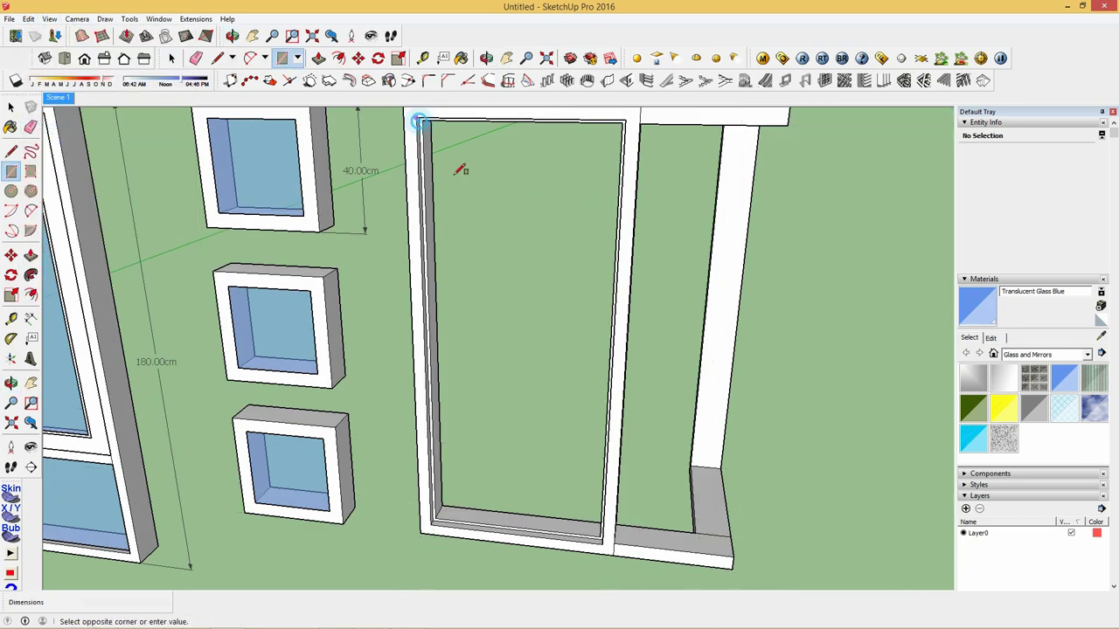
{"action": "left_click", "coordinate": [605, 544]}
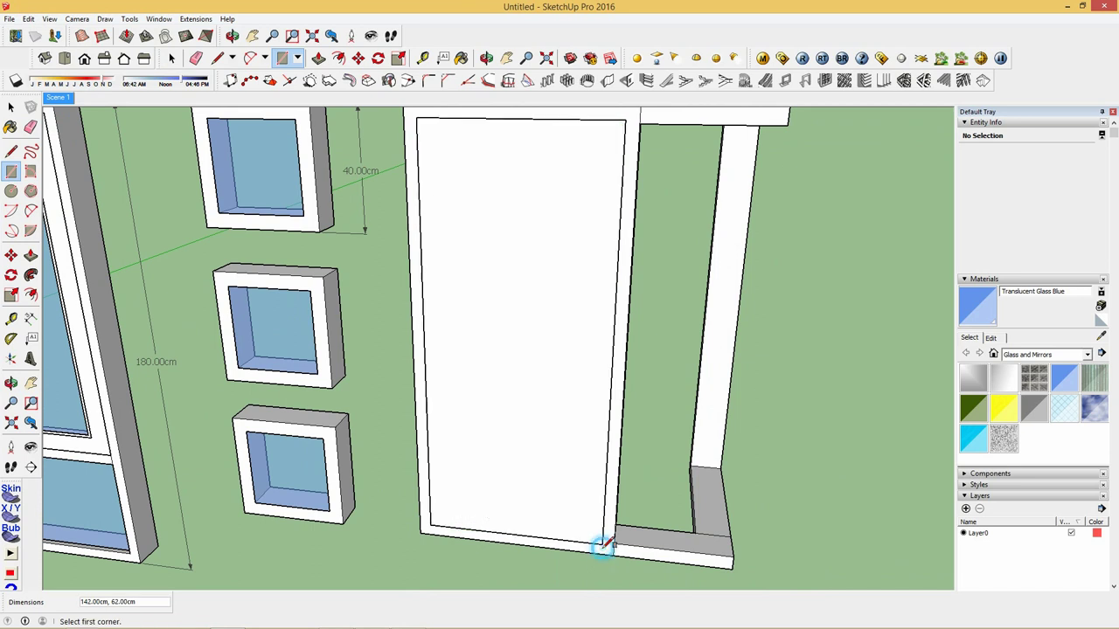
{"action": "left_click", "coordinate": [318, 58]}
Step: Offset the door panel face inward by 8 cm, then again by 7 cm
{"action": "left_click", "coordinate": [508, 484]}
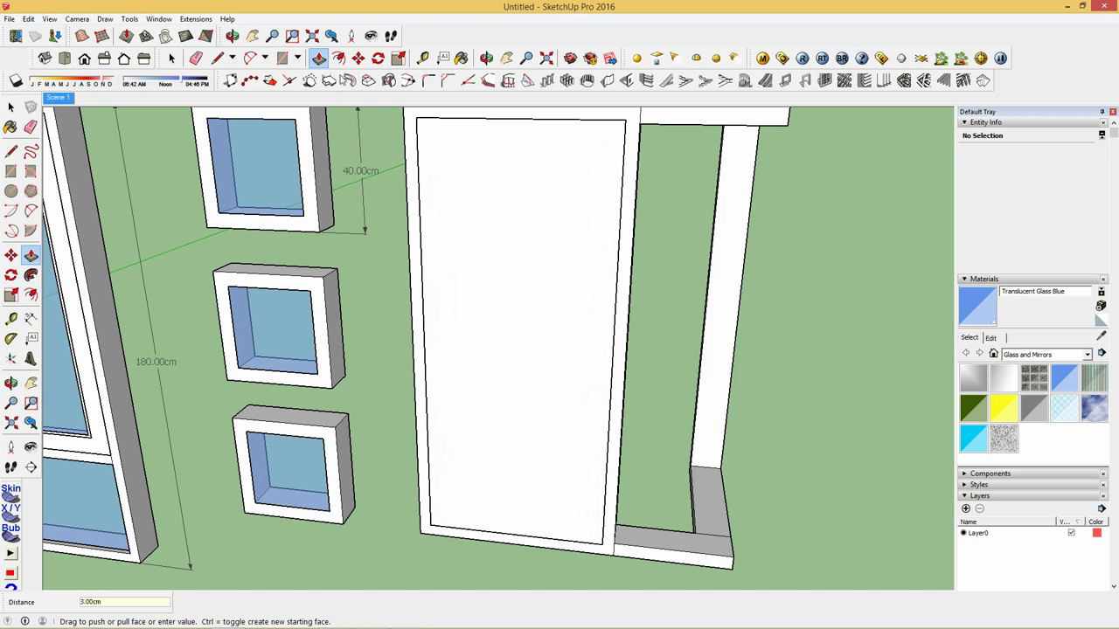
{"action": "left_click", "coordinate": [338, 58]}
{"action": "left_click", "coordinate": [421, 231]}
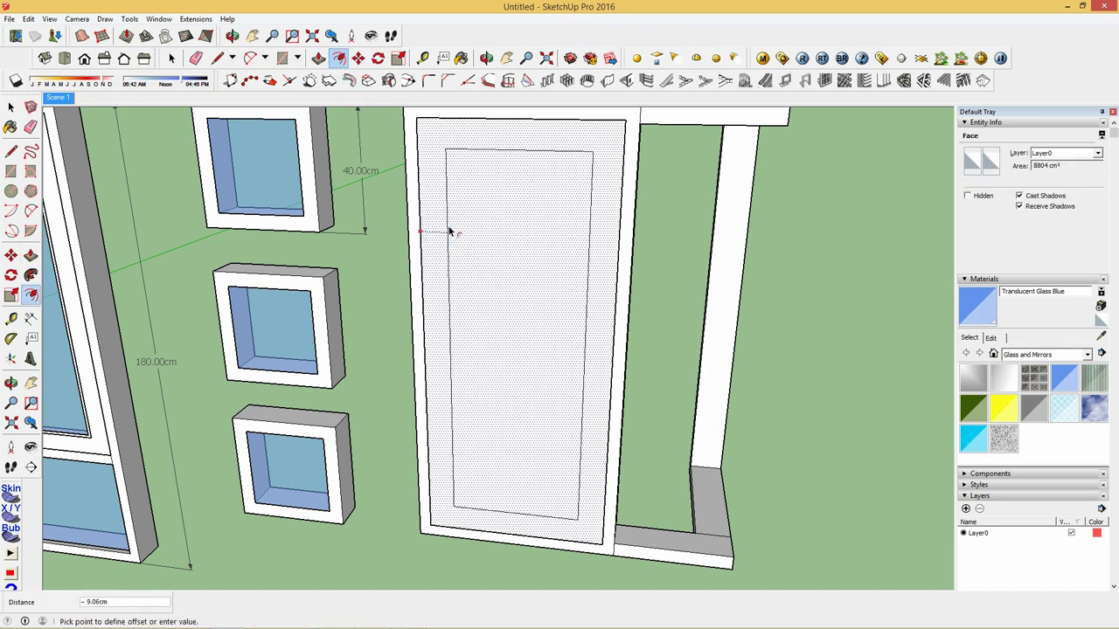
{"action": "key", "text": "Return"}
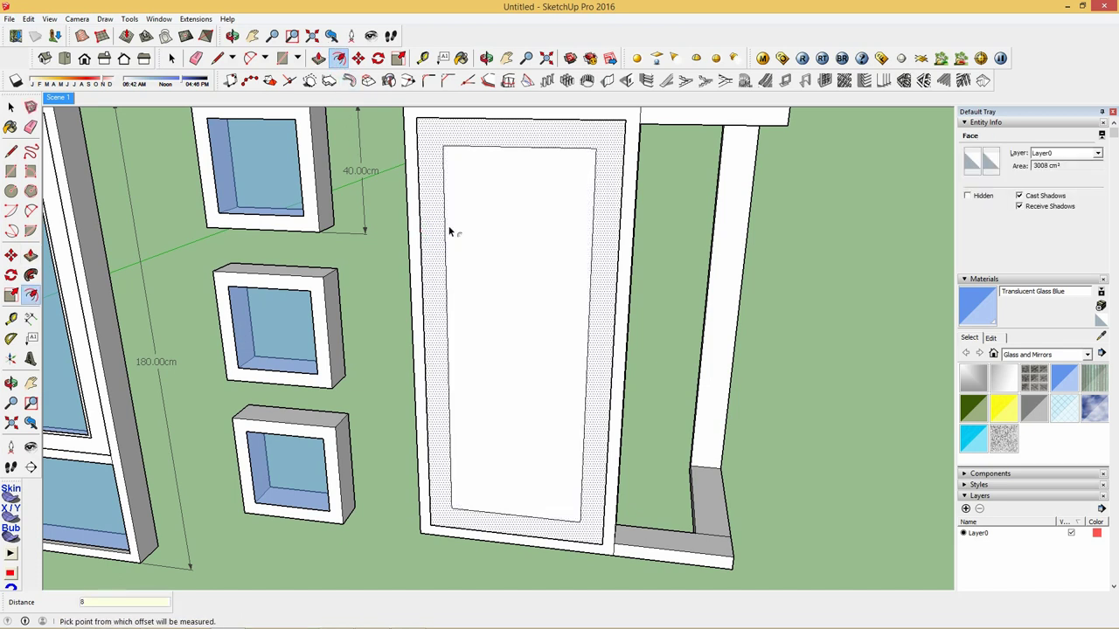
{"action": "left_click", "coordinate": [434, 224]}
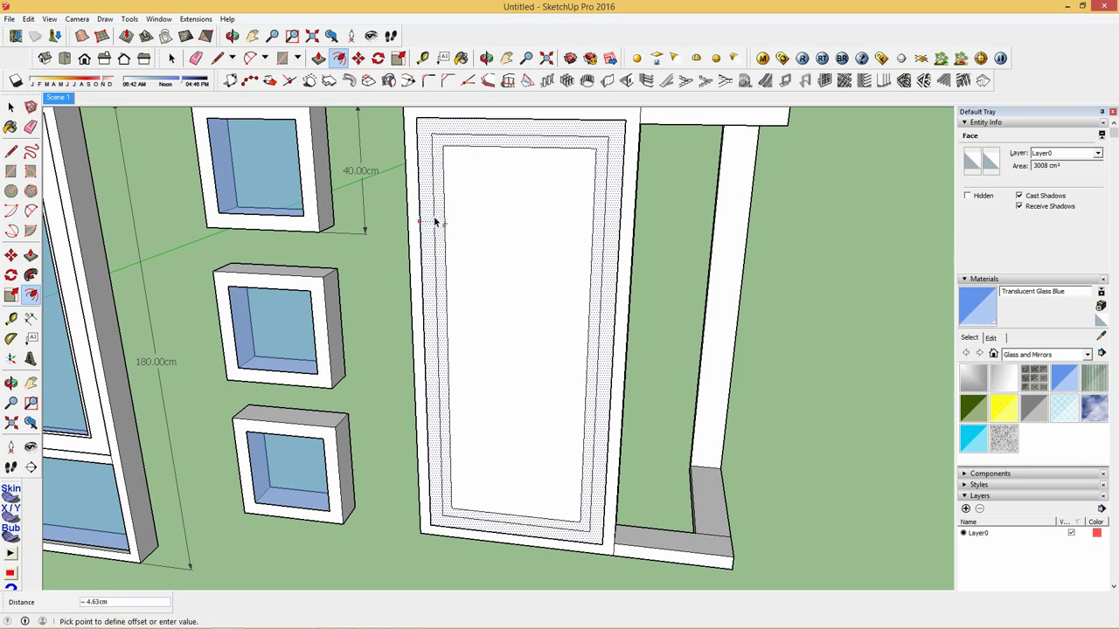
{"action": "type", "text": "7"}
{"action": "key", "text": "Return"}
Step: Push the inner door face through and draw a rectangle across the opening
{"action": "left_click", "coordinate": [318, 57]}
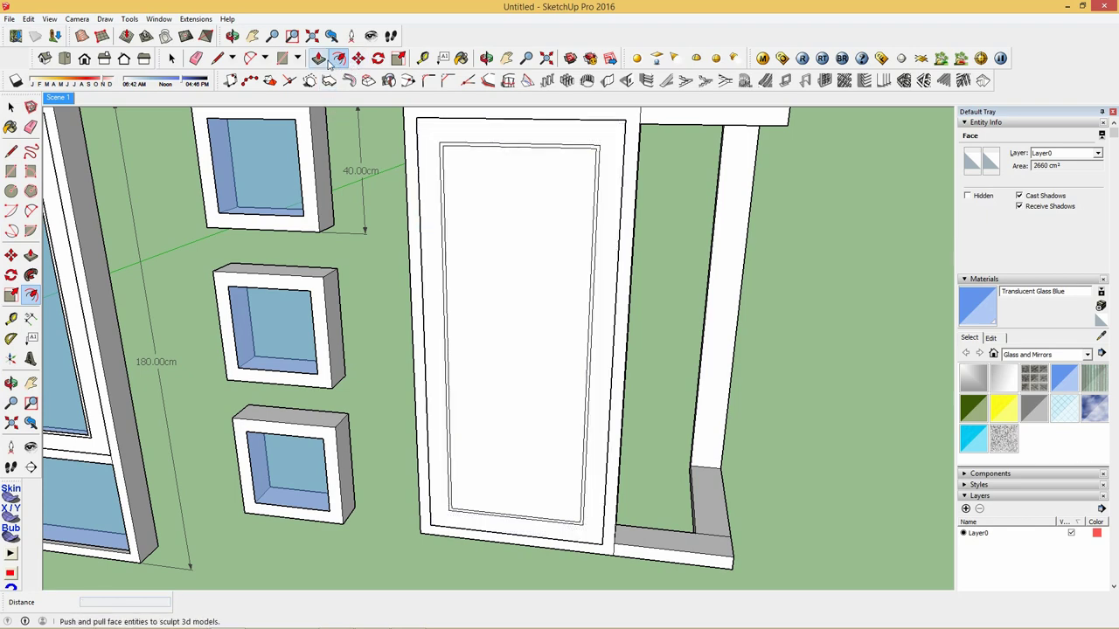
{"action": "left_click", "coordinate": [467, 365]}
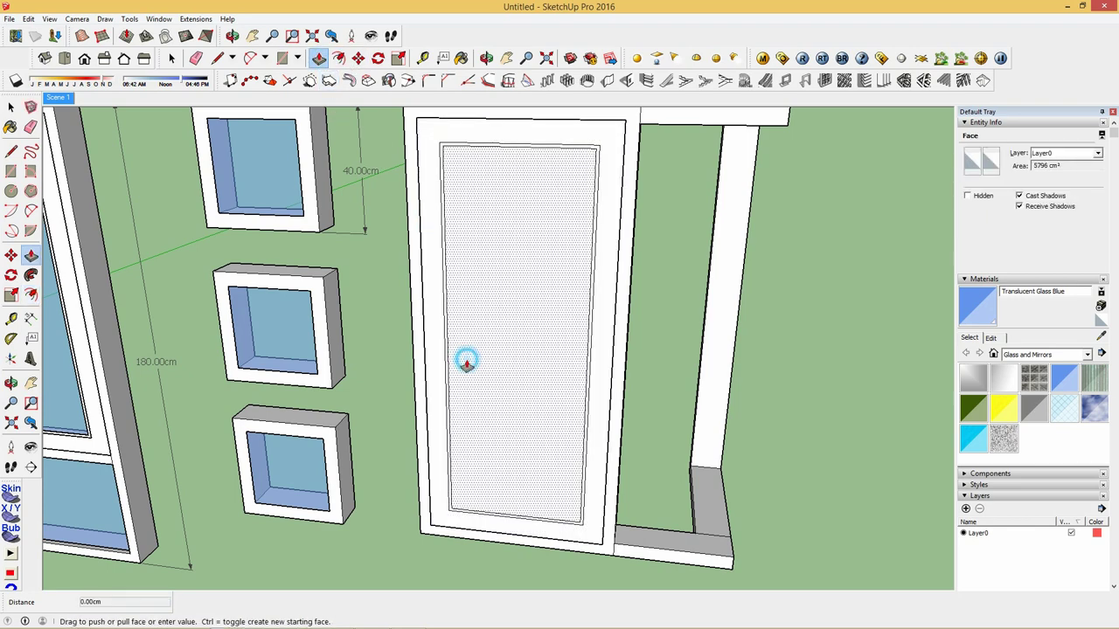
{"action": "left_click", "coordinate": [467, 342]}
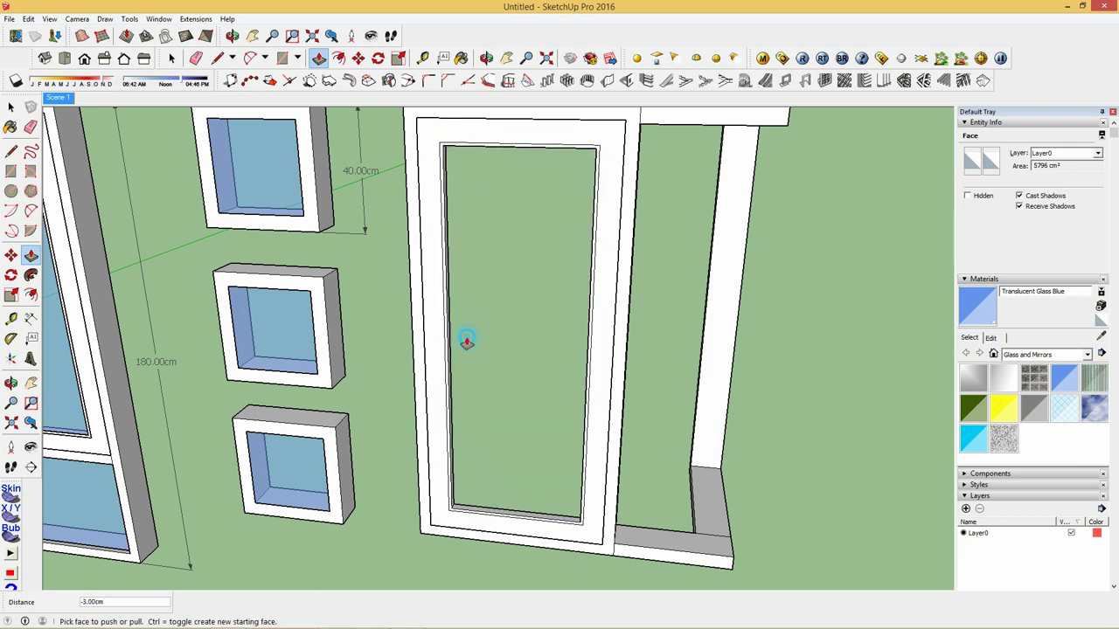
{"action": "left_click", "coordinate": [282, 58]}
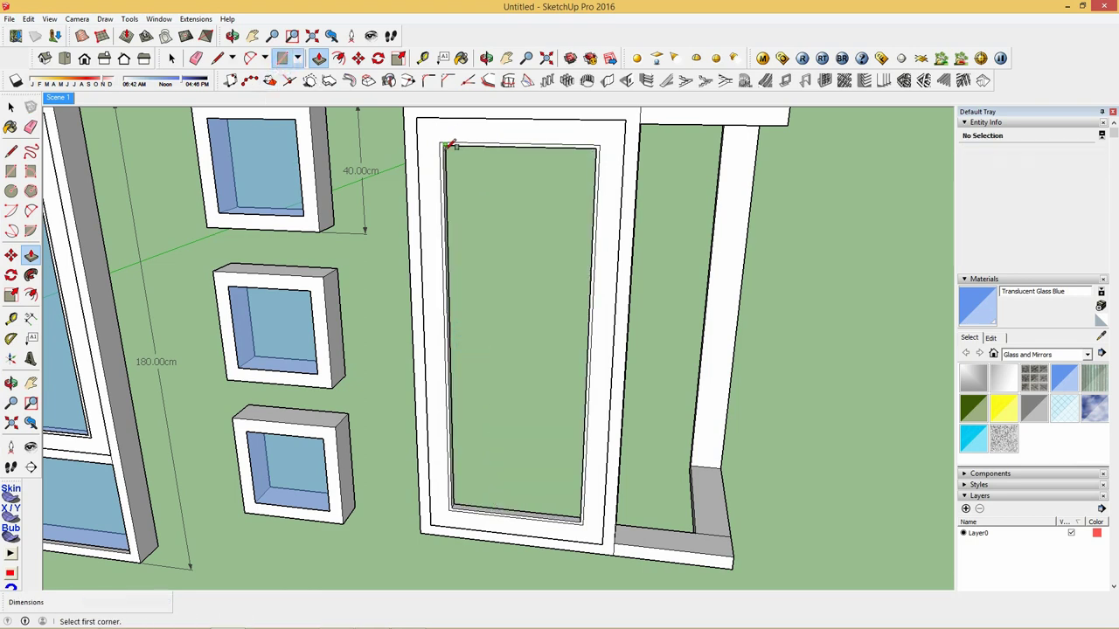
{"action": "left_click", "coordinate": [444, 147]}
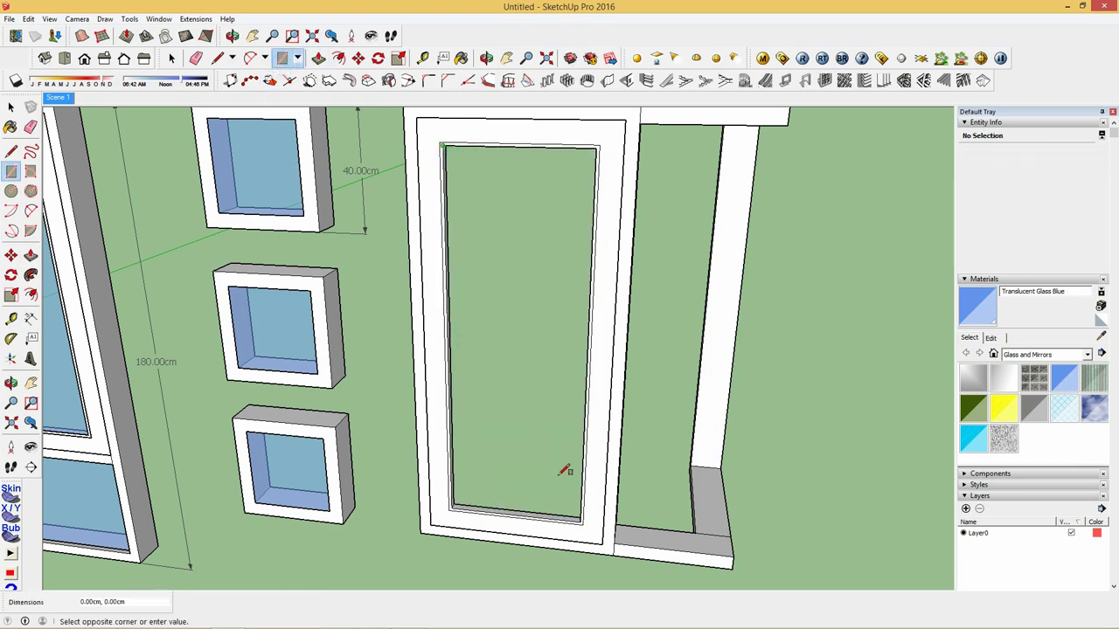
{"action": "left_click", "coordinate": [581, 520]}
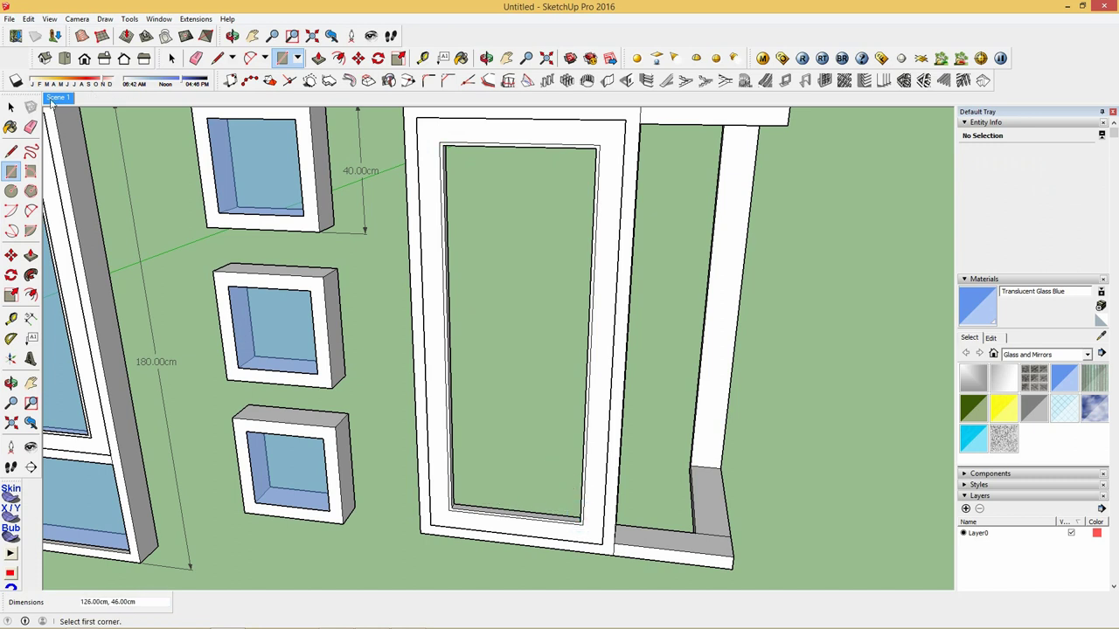
{"action": "left_click", "coordinate": [10, 106]}
Step: Group the door frame, then draw a rectangle in its opening painted Translucent Glass Blue
{"action": "triple_click", "coordinate": [423, 151]}
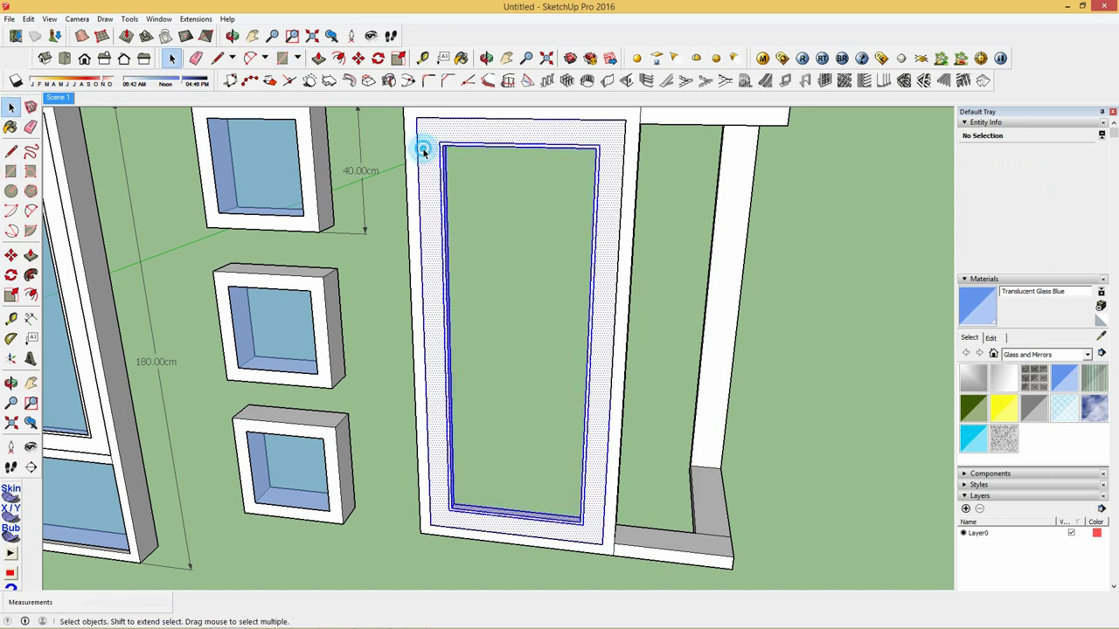
{"action": "right_click", "coordinate": [422, 150]}
{"action": "left_click", "coordinate": [461, 251]}
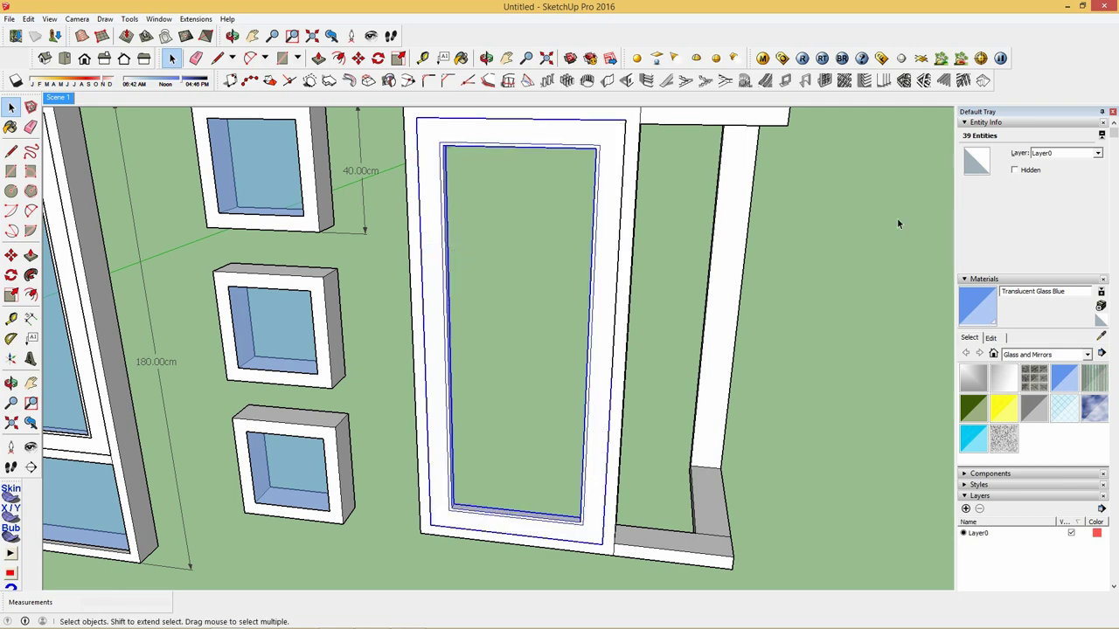
{"action": "left_click", "coordinate": [282, 58]}
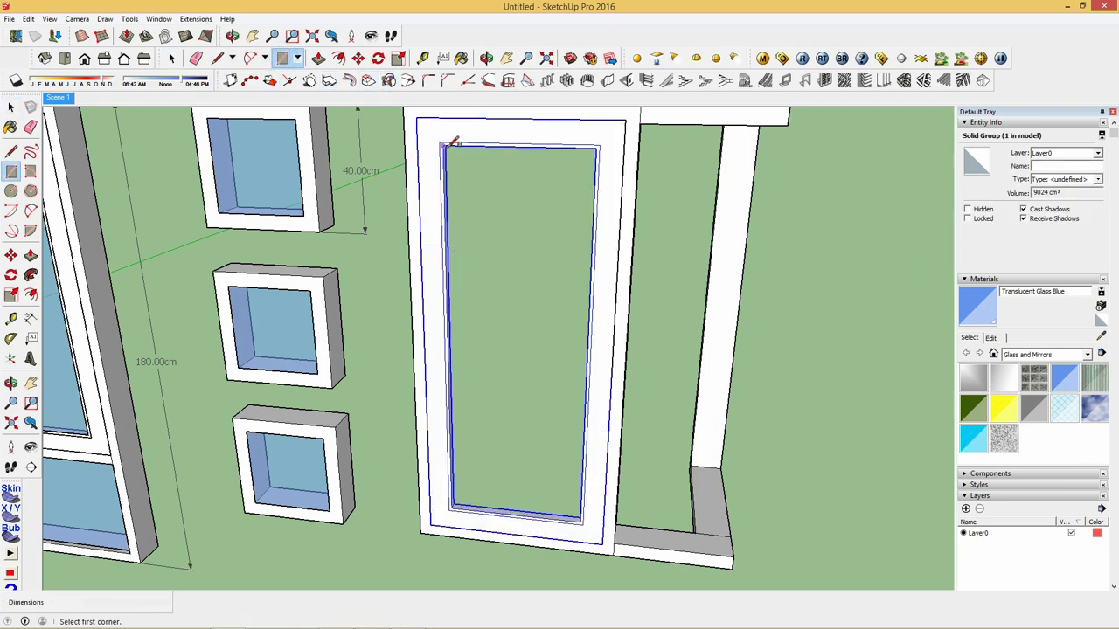
{"action": "left_click", "coordinate": [444, 147]}
{"action": "left_click", "coordinate": [584, 517]}
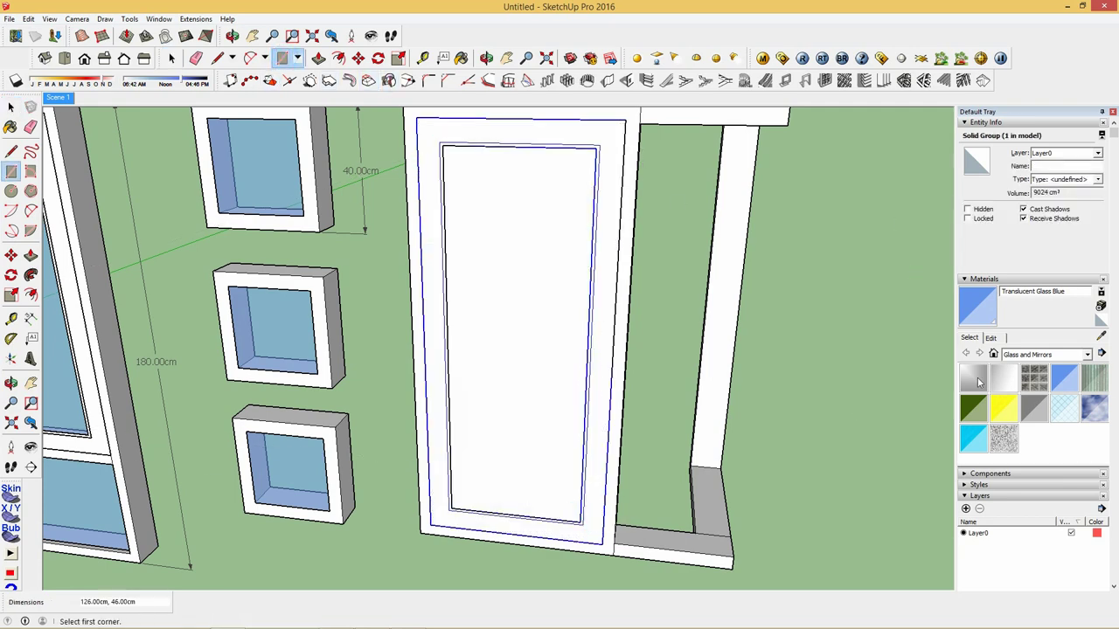
{"action": "left_click", "coordinate": [972, 322]}
{"action": "left_click", "coordinate": [534, 374]}
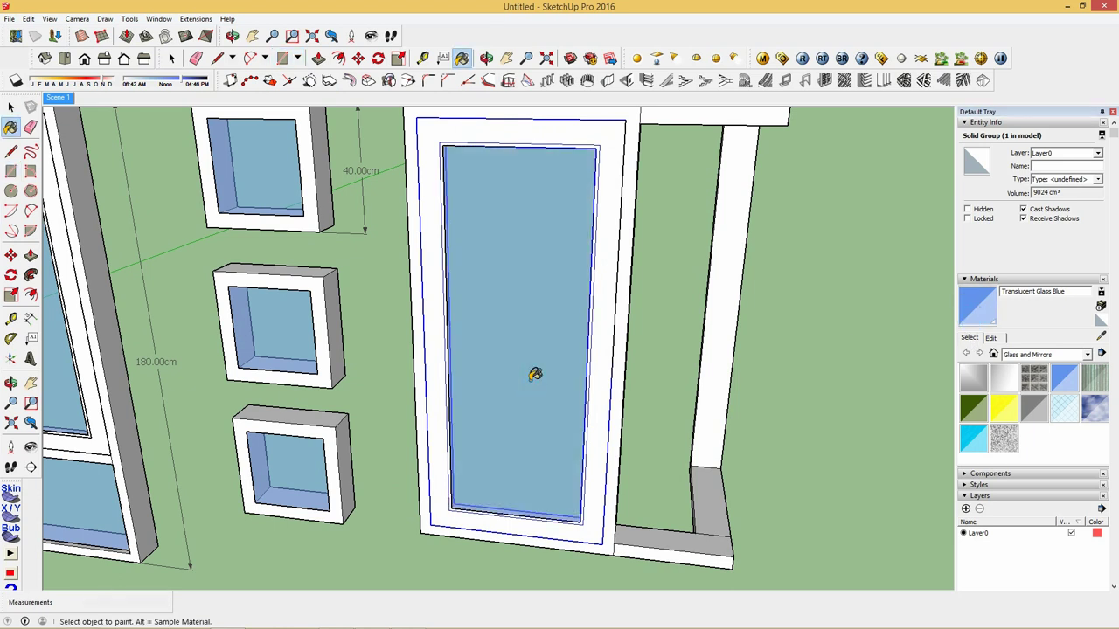
Step: Group the glass panel, push it 0.3 cm inside the group, and close the group
{"action": "left_click", "coordinate": [11, 106]}
{"action": "double_click", "coordinate": [519, 273]}
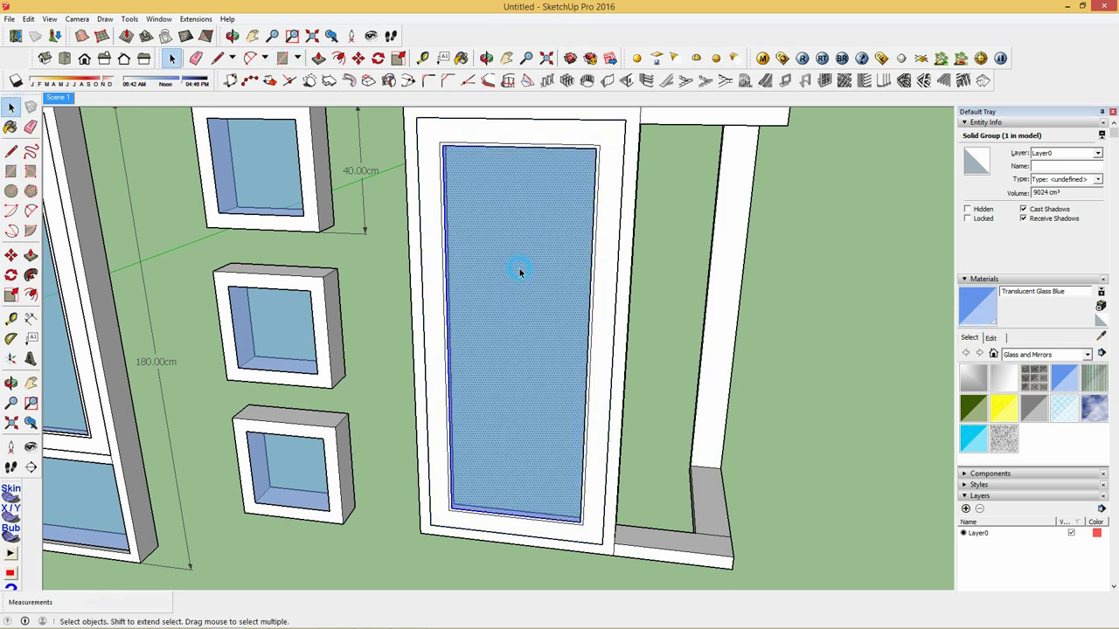
{"action": "right_click", "coordinate": [520, 273]}
{"action": "left_click", "coordinate": [568, 369]}
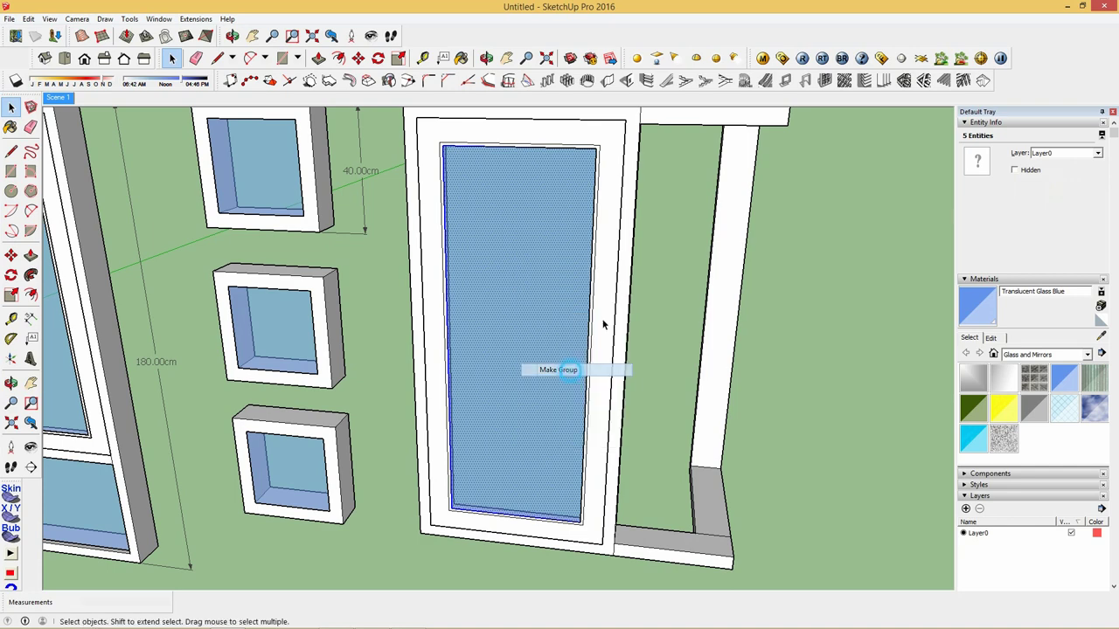
{"action": "double_click", "coordinate": [606, 305]}
{"action": "left_click", "coordinate": [318, 58]}
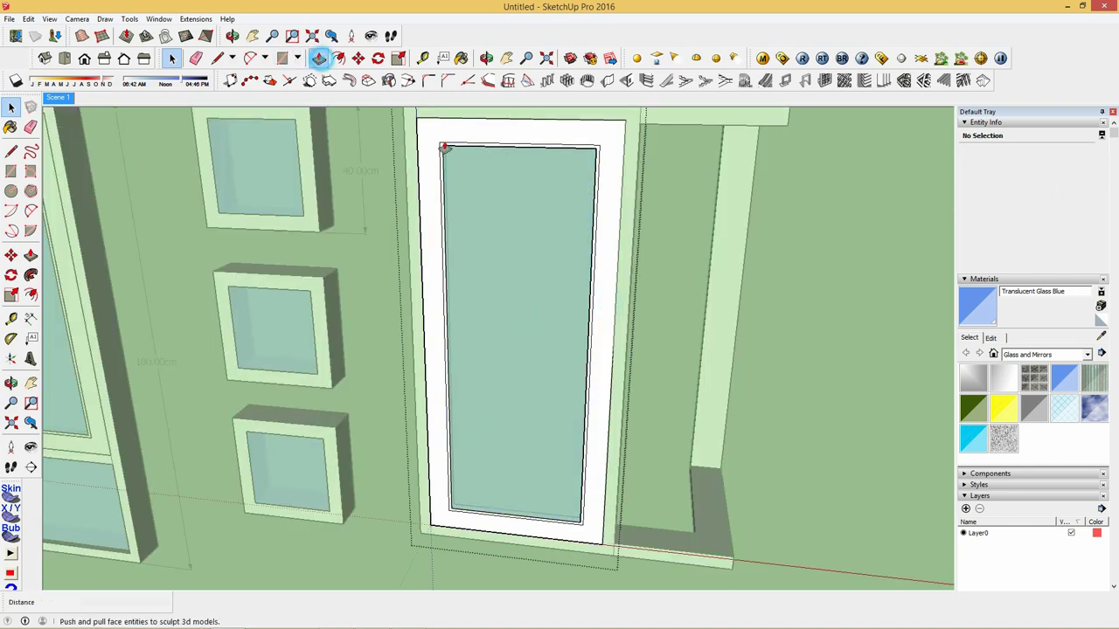
{"action": "left_click", "coordinate": [445, 150]}
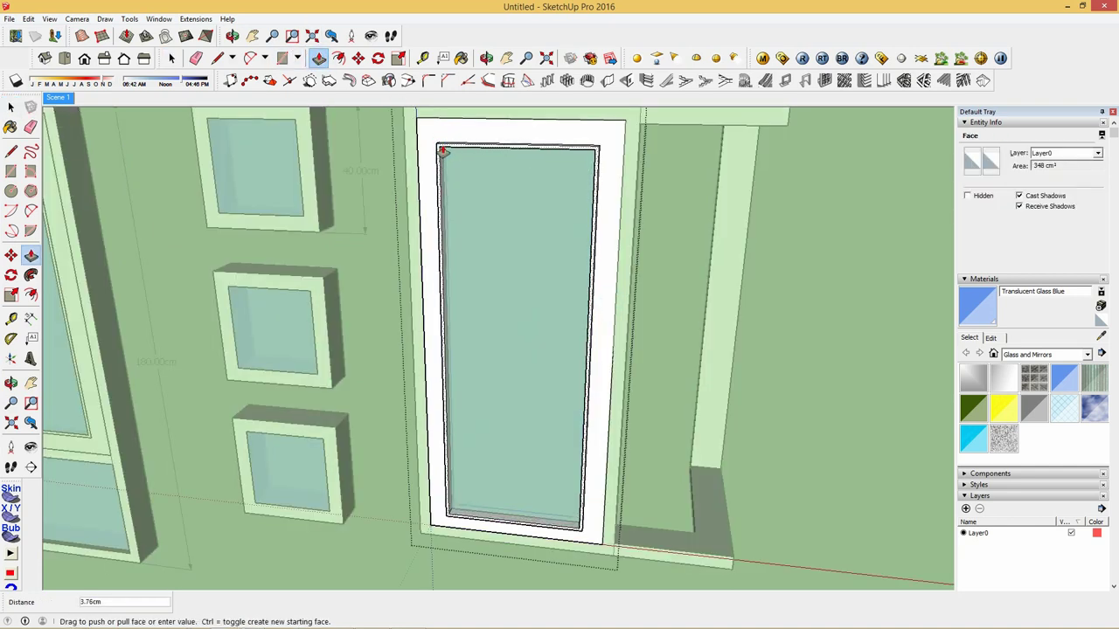
{"action": "type", "text": "0.3"}
{"action": "key", "text": "Return"}
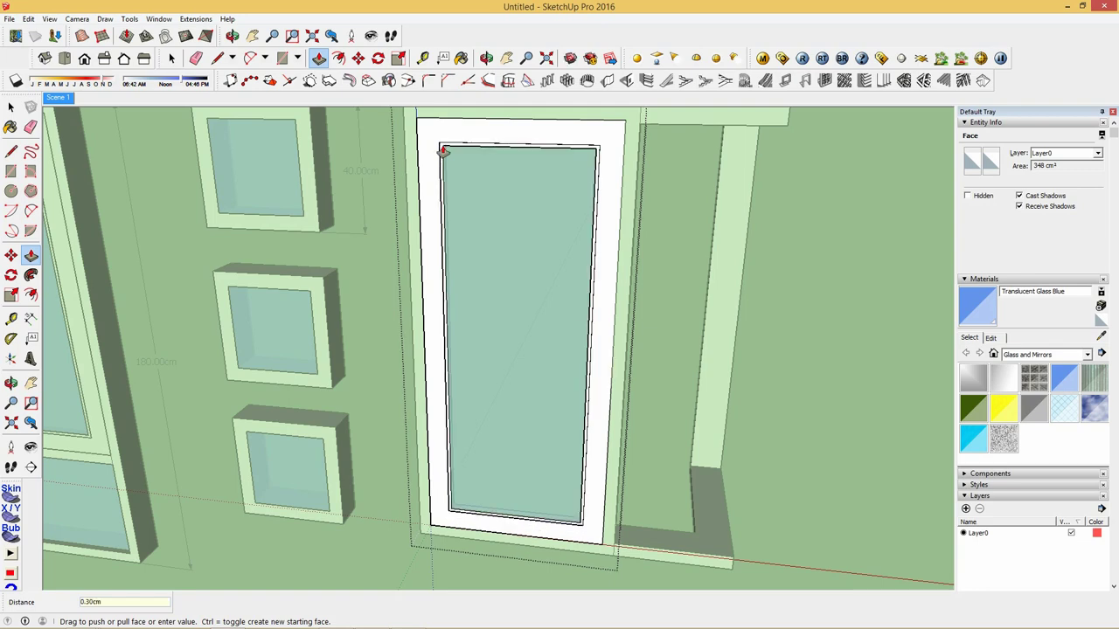
{"action": "right_click", "coordinate": [661, 282]}
{"action": "left_click", "coordinate": [686, 287]}
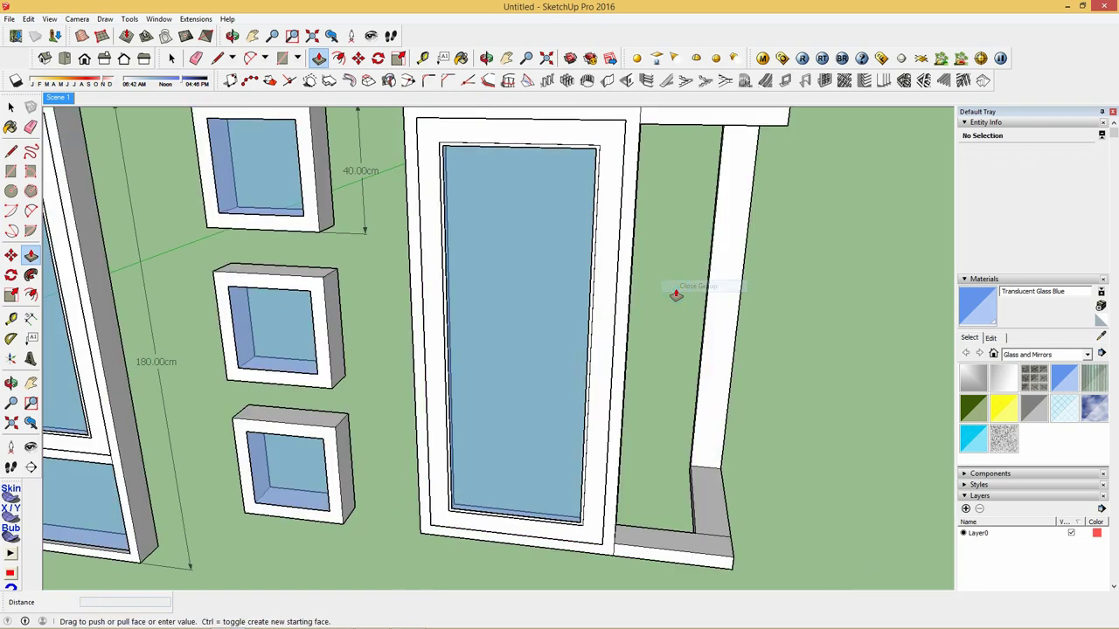
{"action": "middle_click_drag", "start_coordinate": [650, 294], "coordinate": [637, 324]}
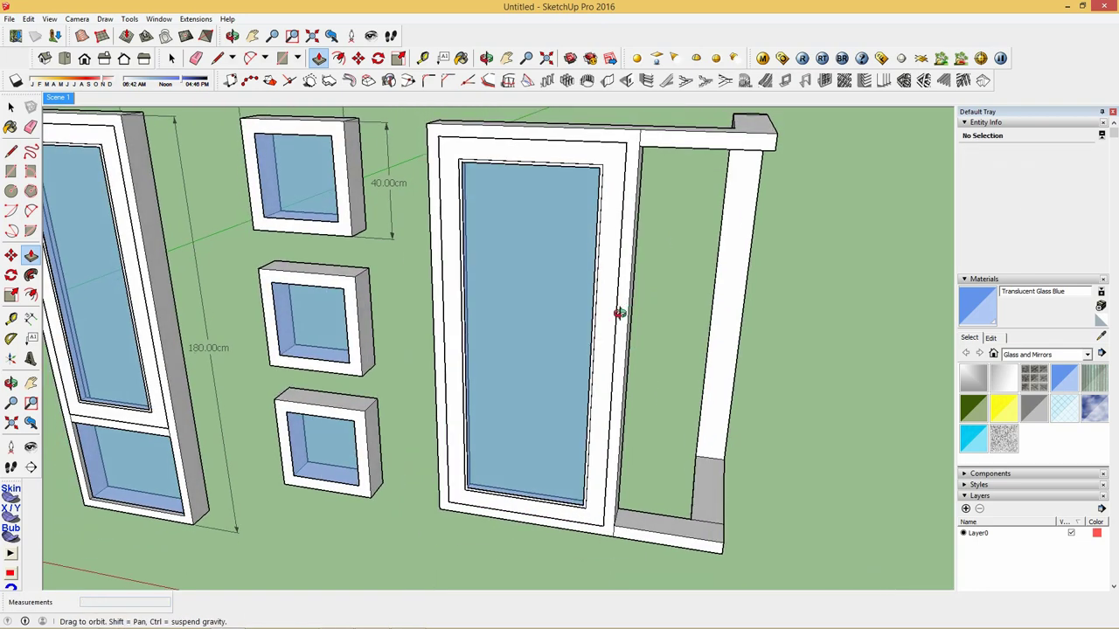
Step: Place tape-measure guides along the bay's sill, measuring 2 cm from its edge
{"action": "left_click", "coordinate": [423, 58]}
{"action": "scroll", "coordinate": [716, 510], "scroll_direction": "down", "scroll_amount": 1}
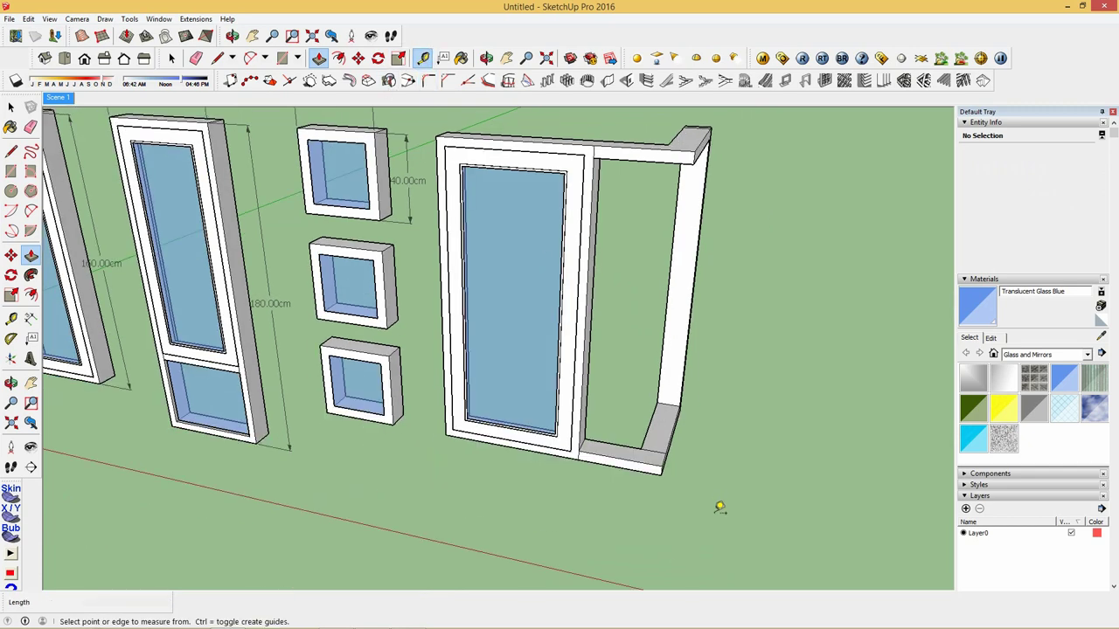
{"action": "scroll", "coordinate": [691, 485], "scroll_direction": "up", "scroll_amount": 2}
{"action": "scroll", "coordinate": [664, 442], "scroll_direction": "up", "scroll_amount": 2}
{"action": "scroll", "coordinate": [659, 431], "scroll_direction": "up", "scroll_amount": 1}
{"action": "scroll", "coordinate": [639, 429], "scroll_direction": "up", "scroll_amount": 1}
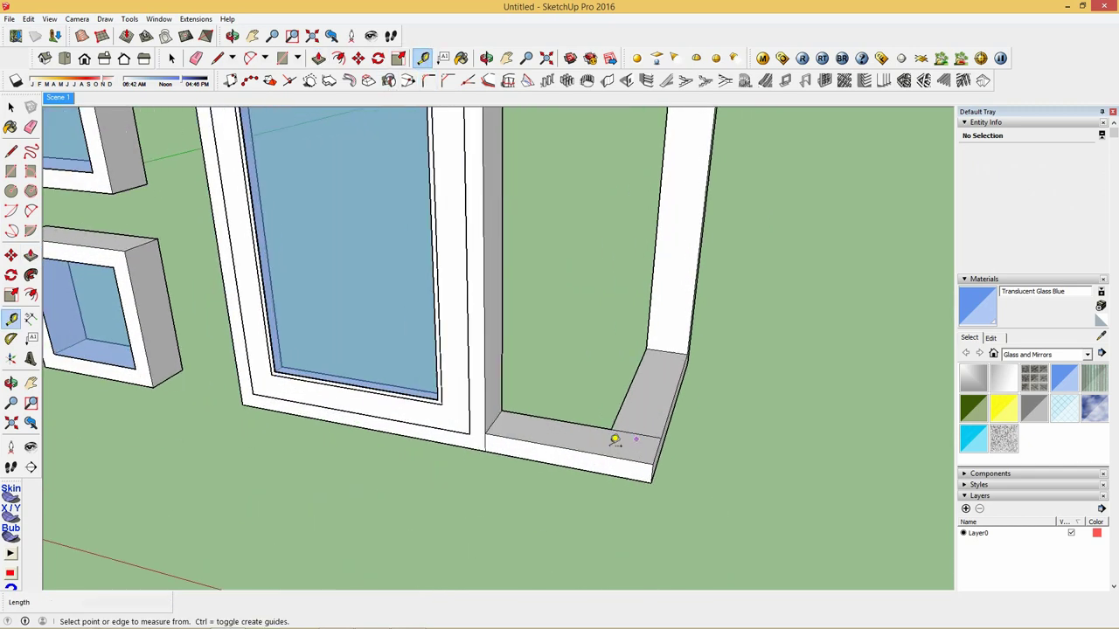
{"action": "scroll", "coordinate": [614, 439], "scroll_direction": "up", "scroll_amount": 1}
{"action": "left_click", "coordinate": [606, 453]}
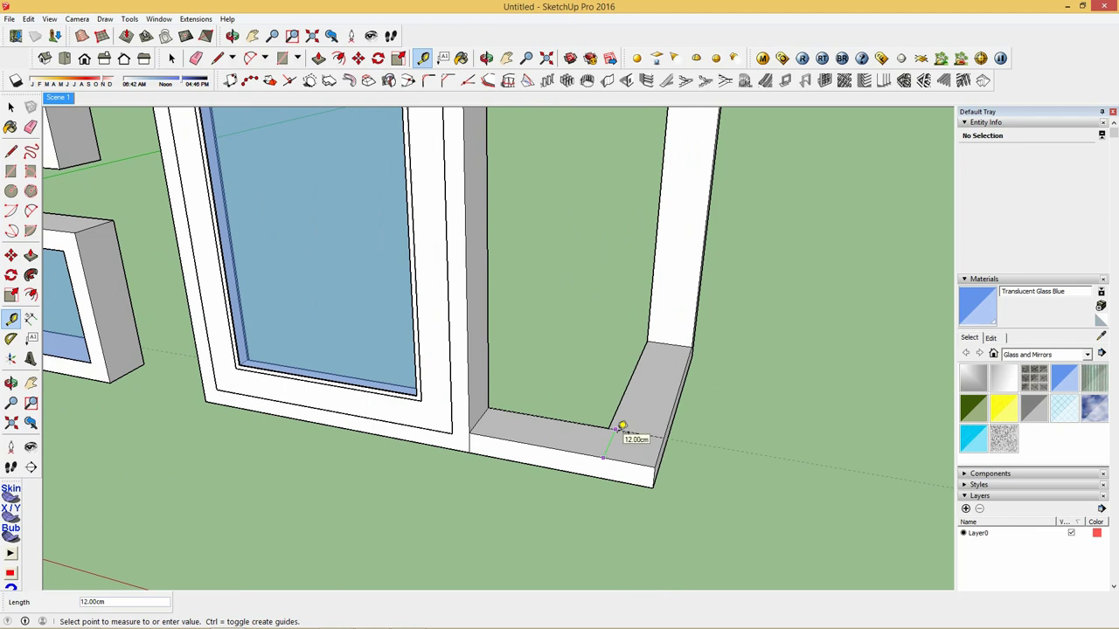
{"action": "type", "text": "2"}
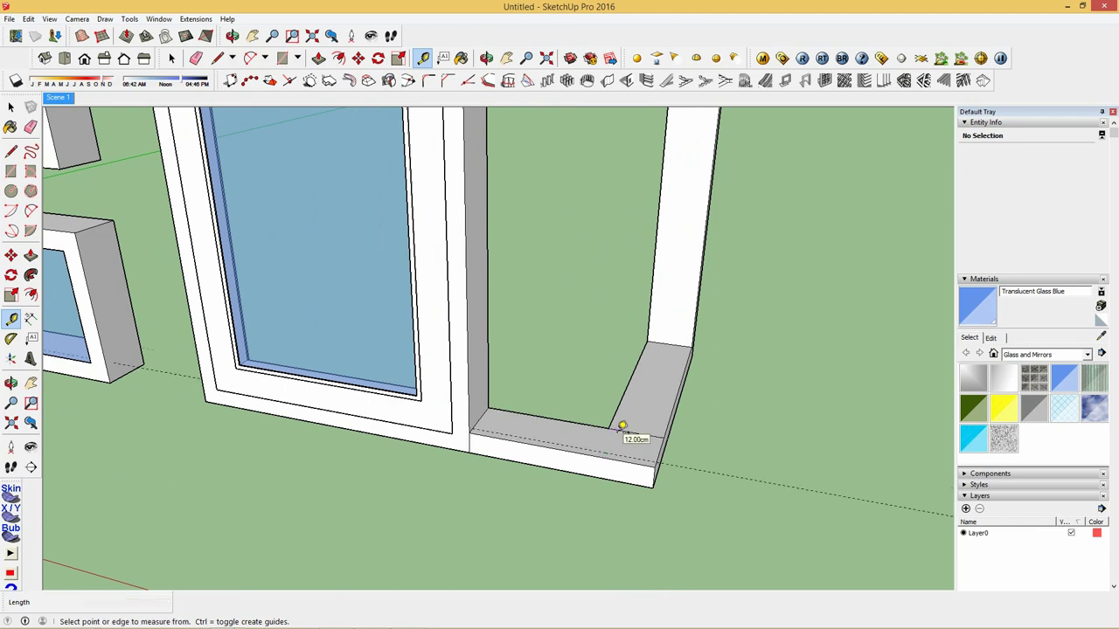
{"action": "scroll", "coordinate": [621, 426], "scroll_direction": "up", "scroll_amount": 1}
{"action": "left_click", "coordinate": [688, 412]}
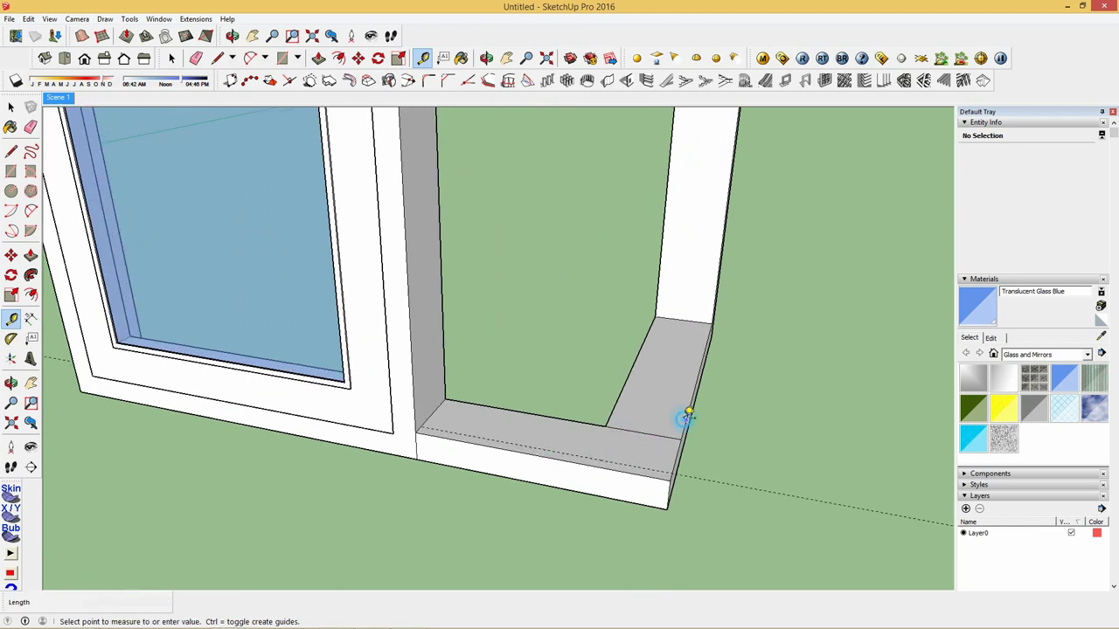
{"action": "type", "text": "2"}
{"action": "left_click", "coordinate": [670, 407]}
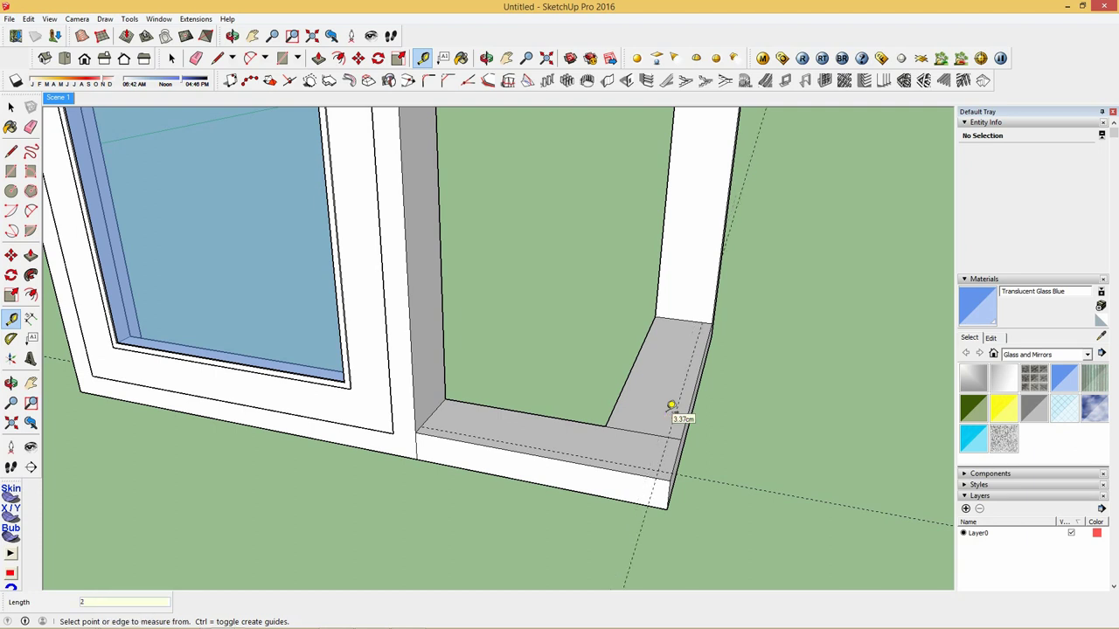
Step: Draw the low side panel on the bay's side sill with the Line tool
{"action": "left_click", "coordinate": [217, 58]}
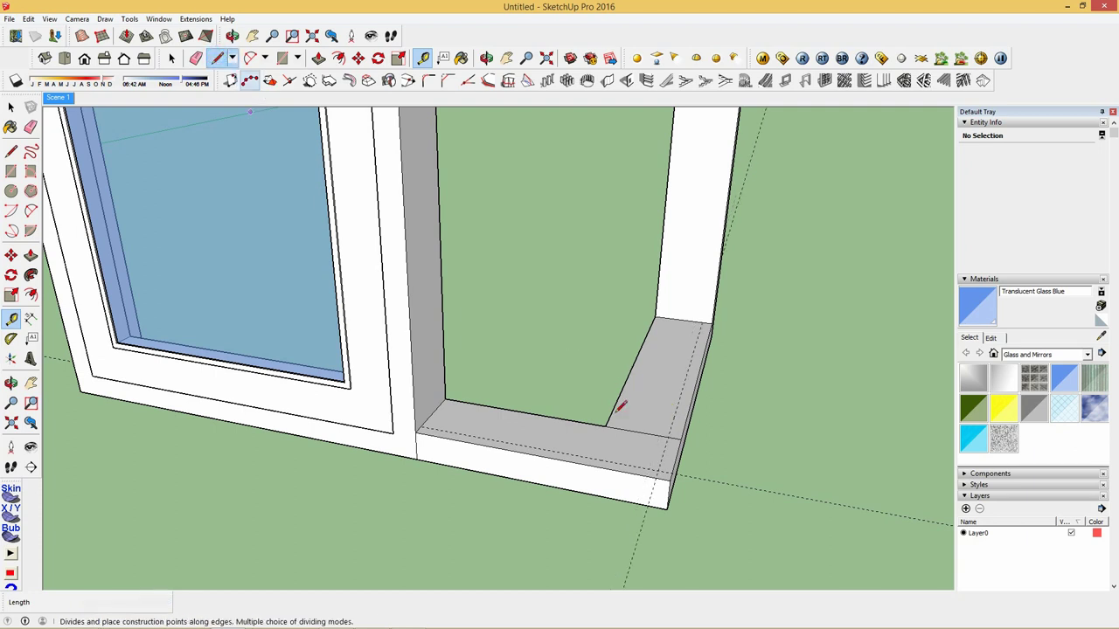
{"action": "middle_click_drag", "start_coordinate": [619, 407], "coordinate": [563, 418]}
{"action": "left_click", "coordinate": [609, 485]}
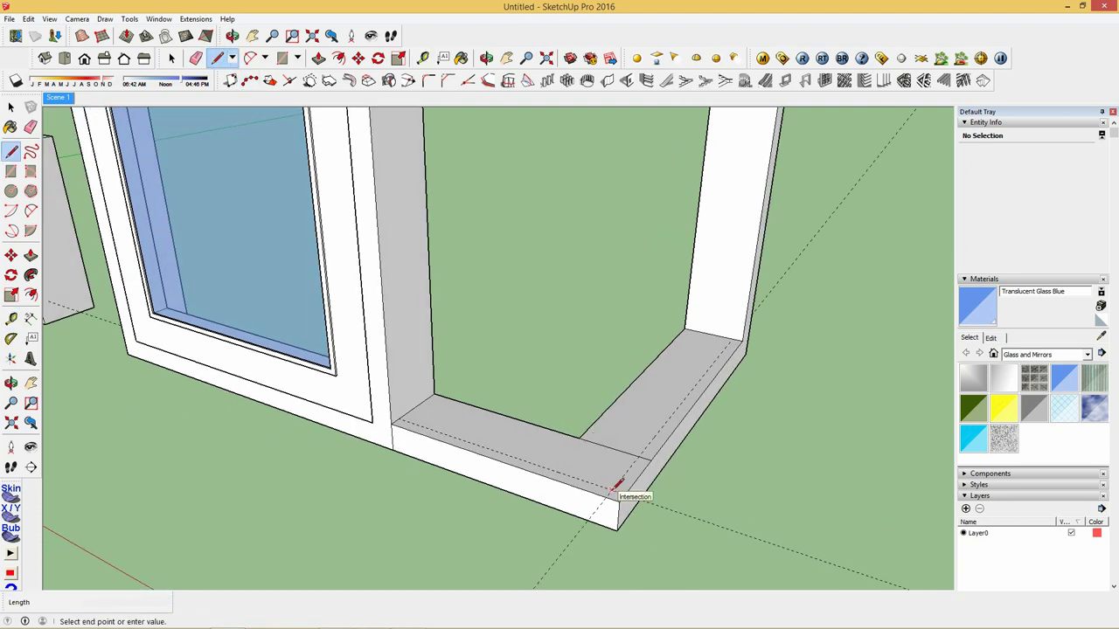
{"action": "left_click", "coordinate": [614, 428]}
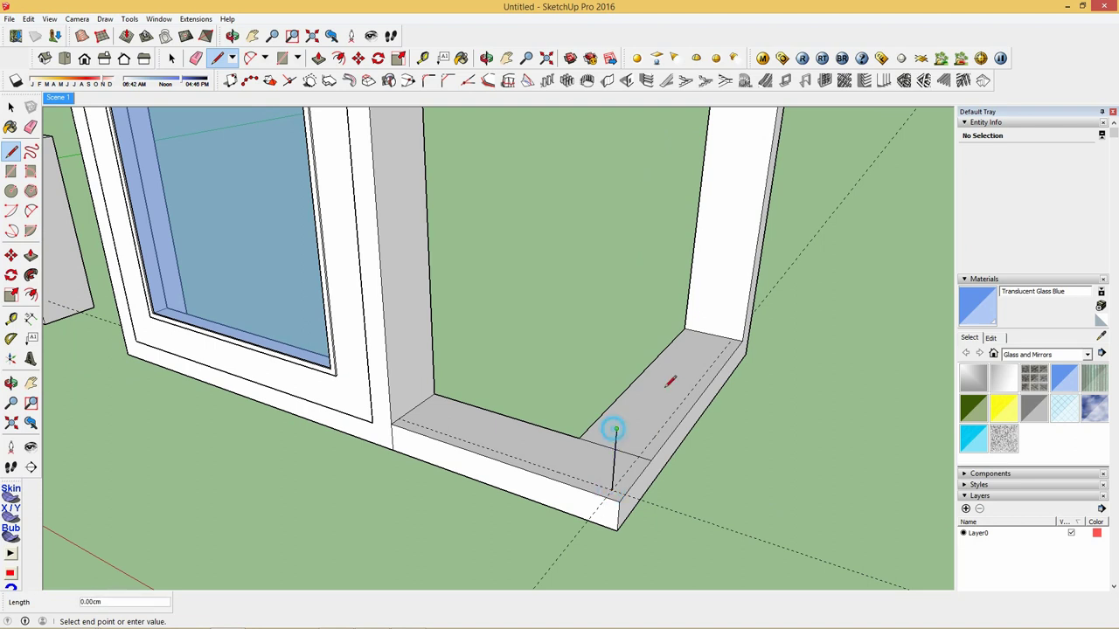
{"action": "left_click", "coordinate": [737, 296]}
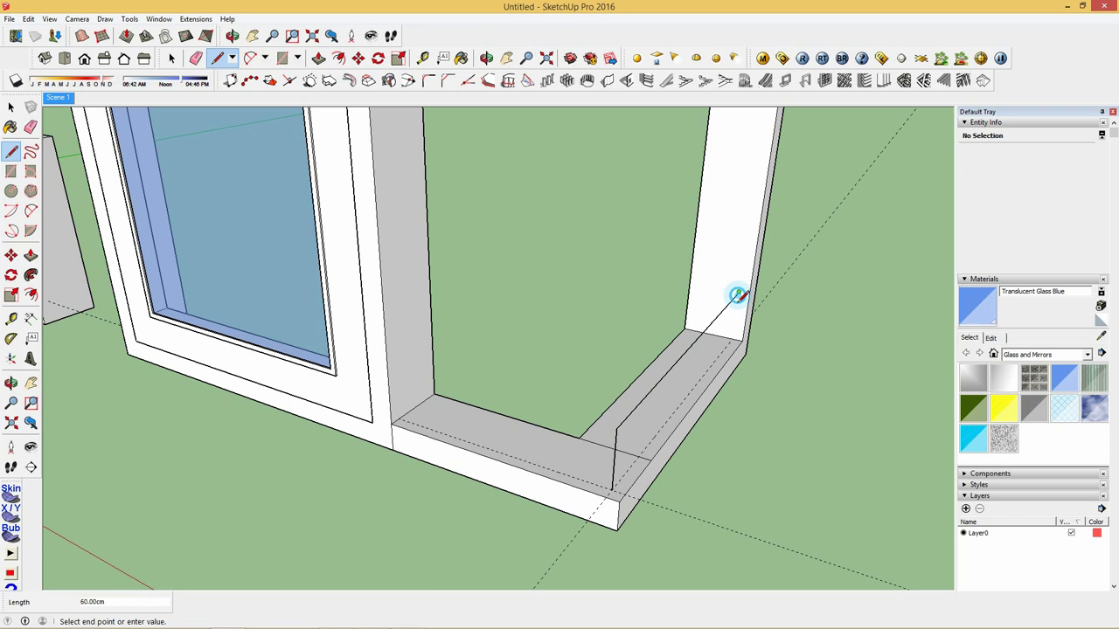
{"action": "left_click", "coordinate": [732, 339]}
{"action": "left_click", "coordinate": [612, 487]}
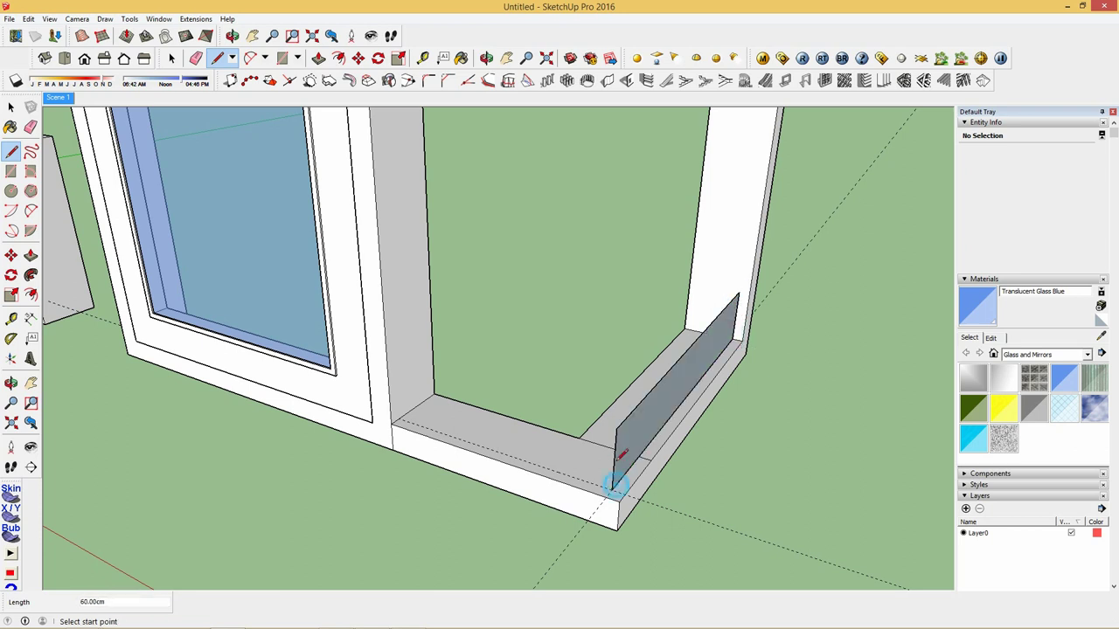
Step: Draw the low front panel from the bay corner to the door frame
{"action": "left_click", "coordinate": [395, 364]}
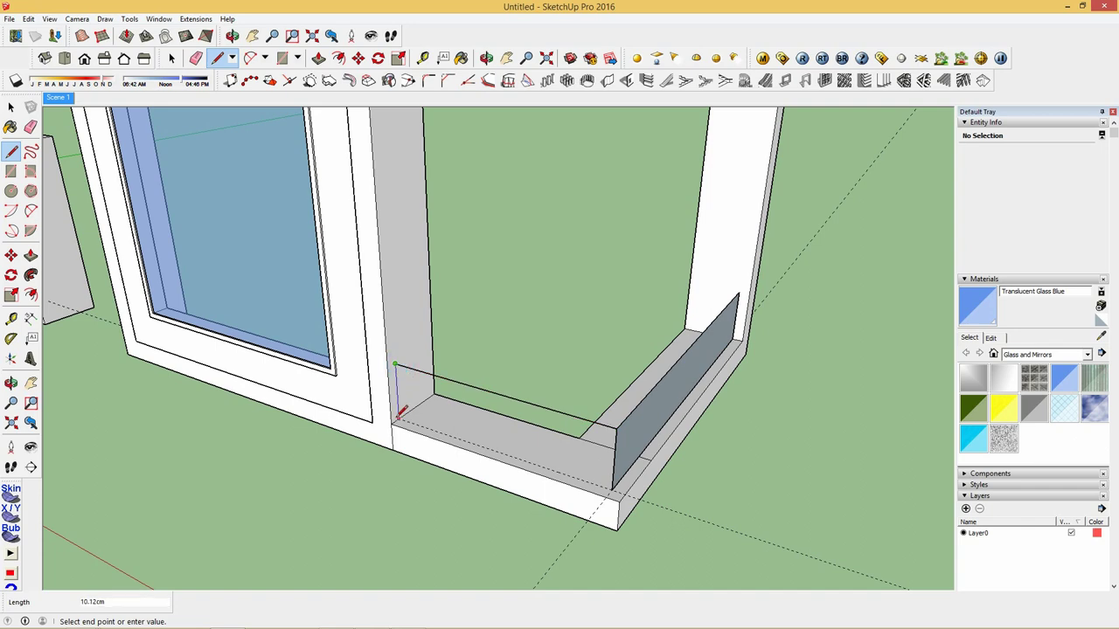
{"action": "left_click", "coordinate": [396, 417]}
{"action": "left_click", "coordinate": [612, 484]}
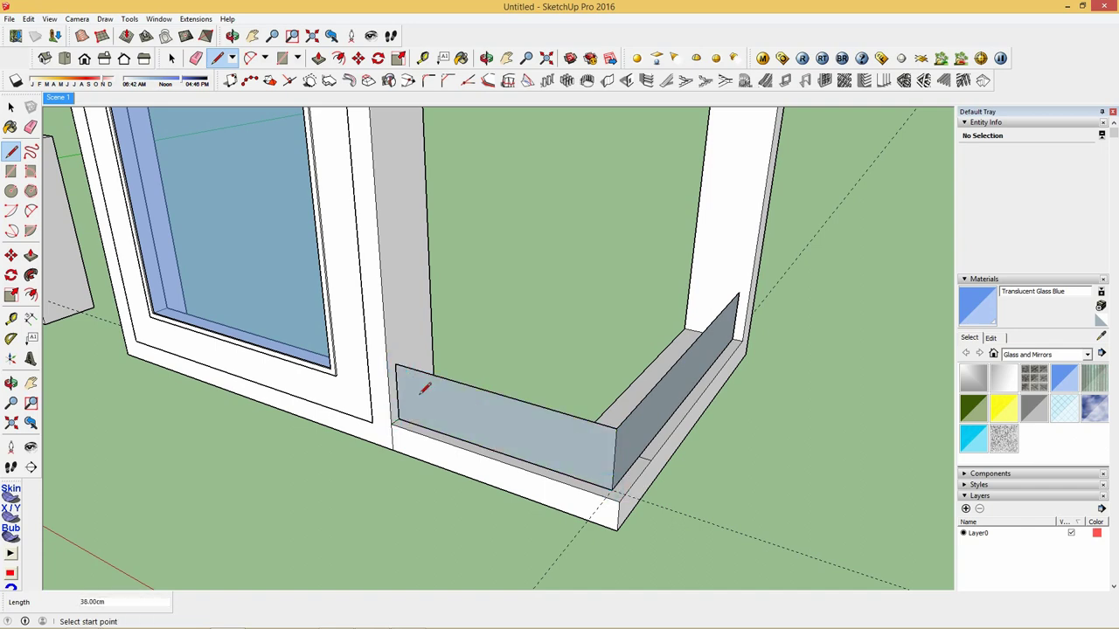
{"action": "scroll", "coordinate": [454, 391], "scroll_direction": "down", "scroll_amount": 1}
{"action": "scroll", "coordinate": [463, 400], "scroll_direction": "down", "scroll_amount": 1}
{"action": "scroll", "coordinate": [474, 407], "scroll_direction": "down", "scroll_amount": 2}
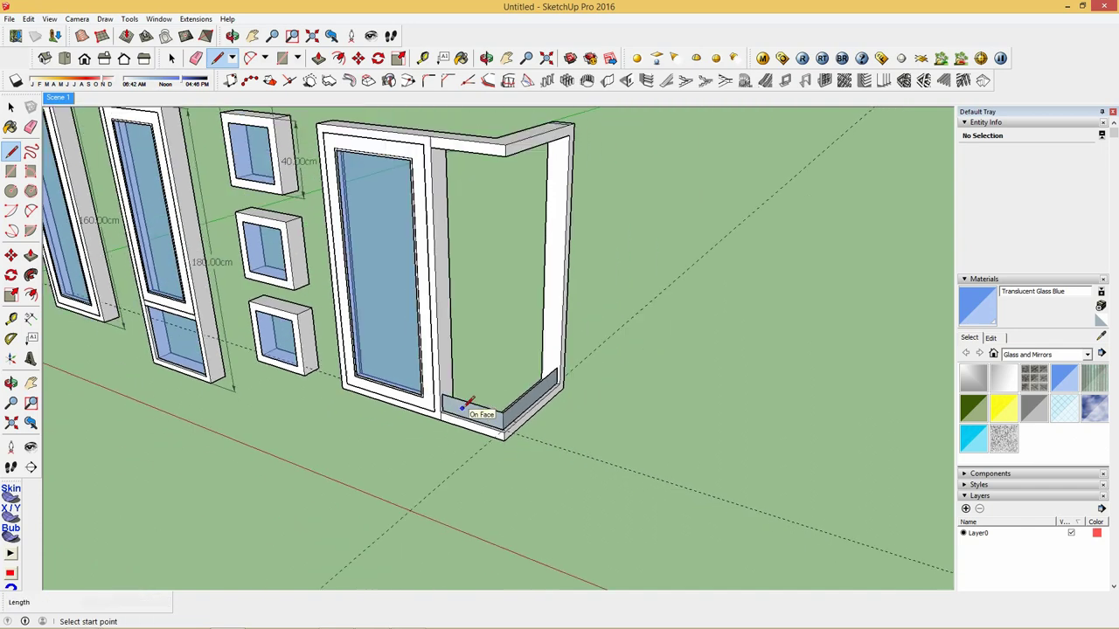
{"action": "scroll", "coordinate": [457, 399], "scroll_direction": "down", "scroll_amount": 1}
{"action": "scroll", "coordinate": [479, 261], "scroll_direction": "up", "scroll_amount": 1}
Step: Paint both low panels Translucent Glass Blue, scale them to the frame top, and group them
{"action": "left_click", "coordinate": [10, 106]}
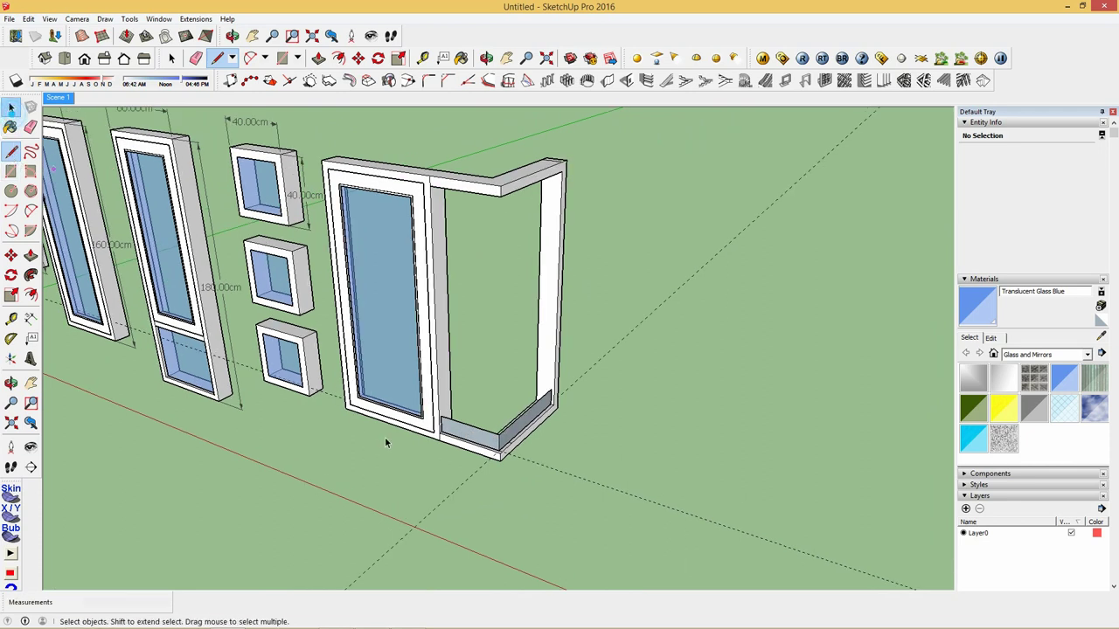
{"action": "left_click", "coordinate": [459, 434]}
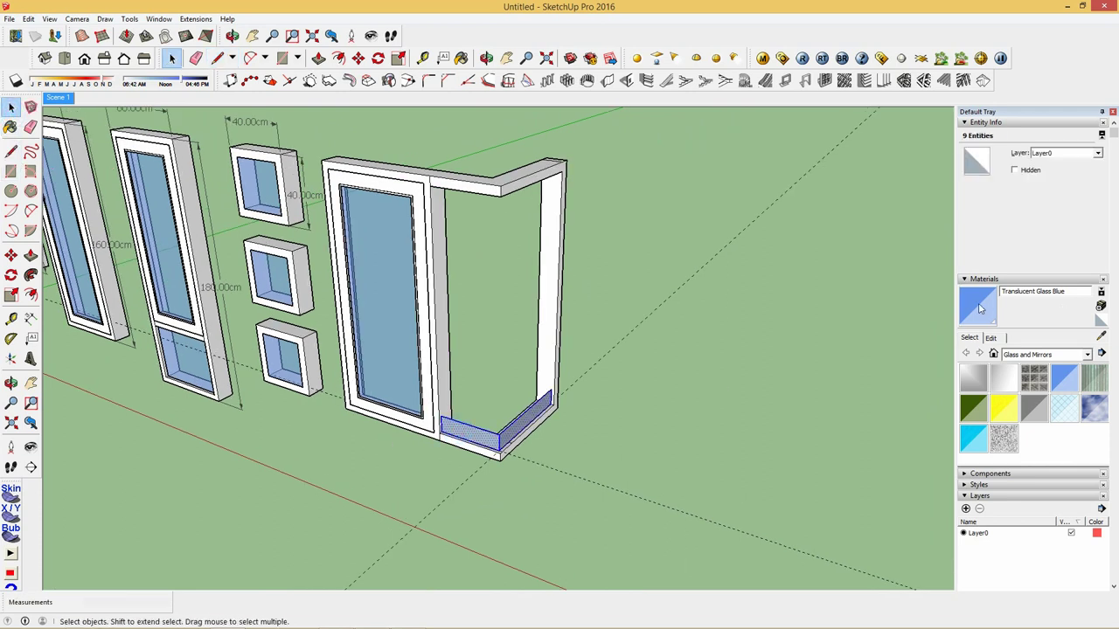
{"action": "key", "text": "b"}
{"action": "left_click", "coordinate": [536, 407]}
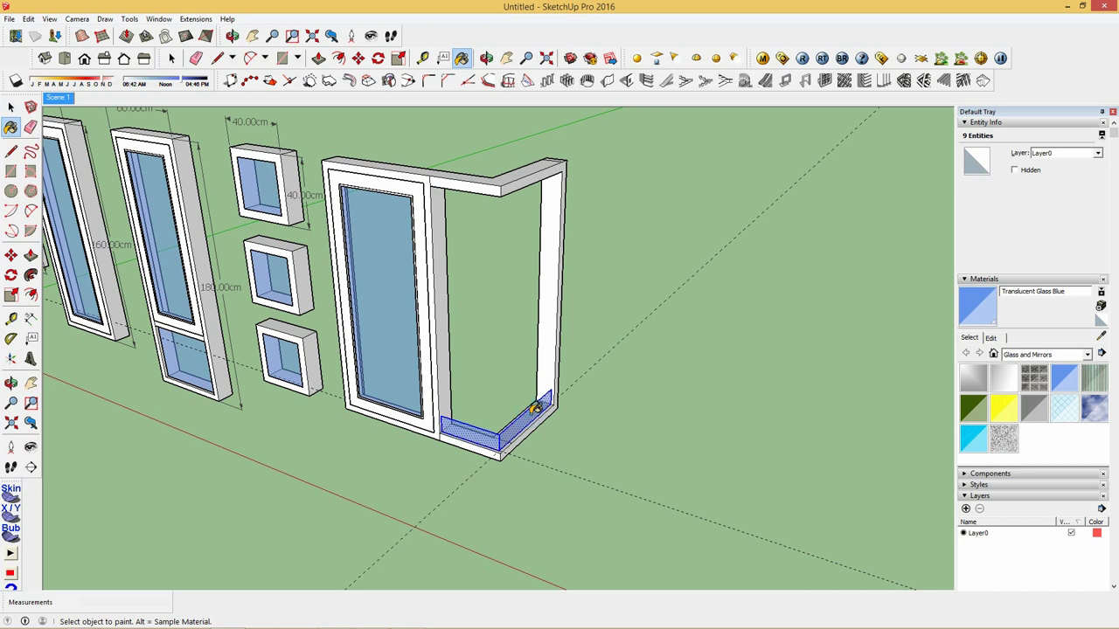
{"action": "left_click", "coordinate": [398, 57]}
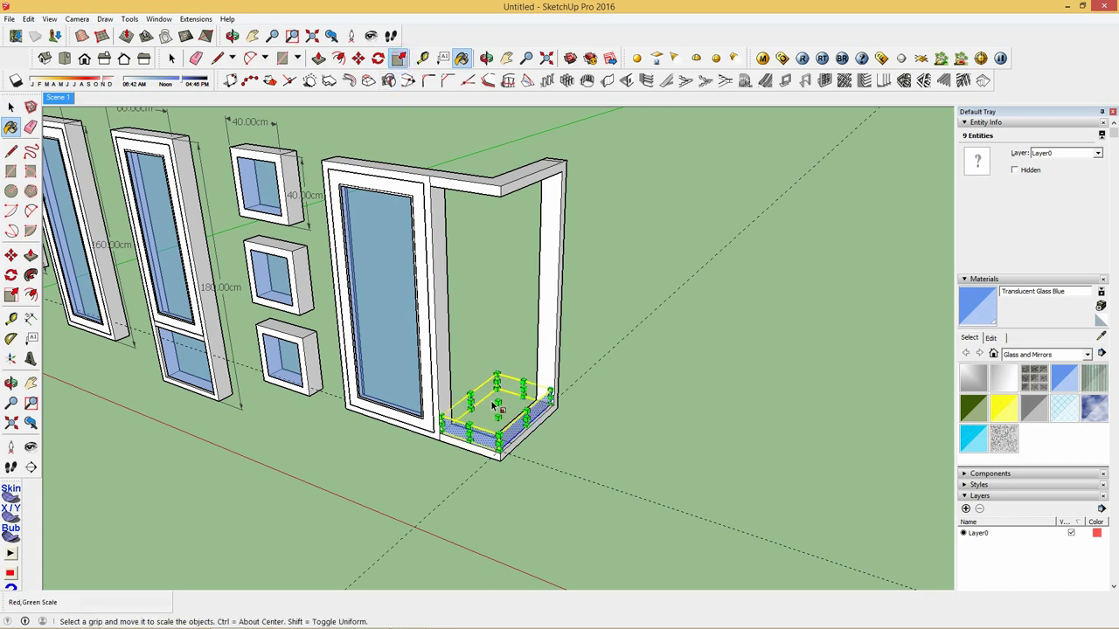
{"action": "left_click_drag", "start_coordinate": [497, 400], "coordinate": [483, 274]}
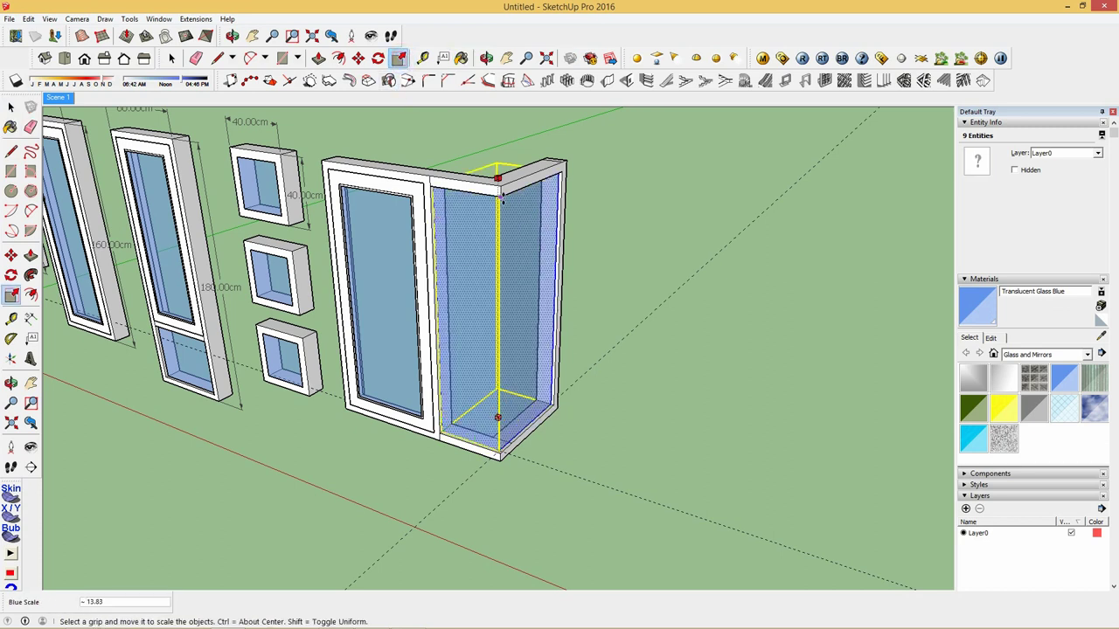
{"action": "right_click", "coordinate": [476, 287]}
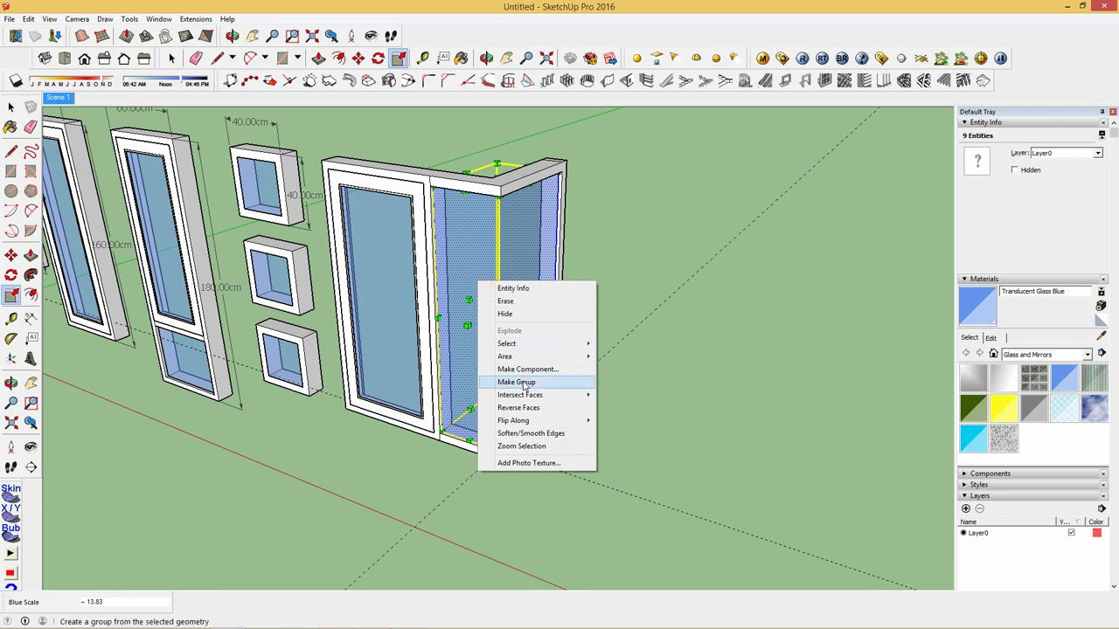
{"action": "left_click", "coordinate": [457, 371]}
{"action": "mouse_move", "coordinate": [459, 357]}
{"action": "middle_mouse_down"}
{"action": "mouse_move", "coordinate": [539, 323]}
{"action": "mouse_move", "coordinate": [569, 325]}
{"action": "mouse_move", "coordinate": [567, 337]}
{"action": "mouse_move", "coordinate": [642, 333]}
{"action": "middle_mouse_up"}
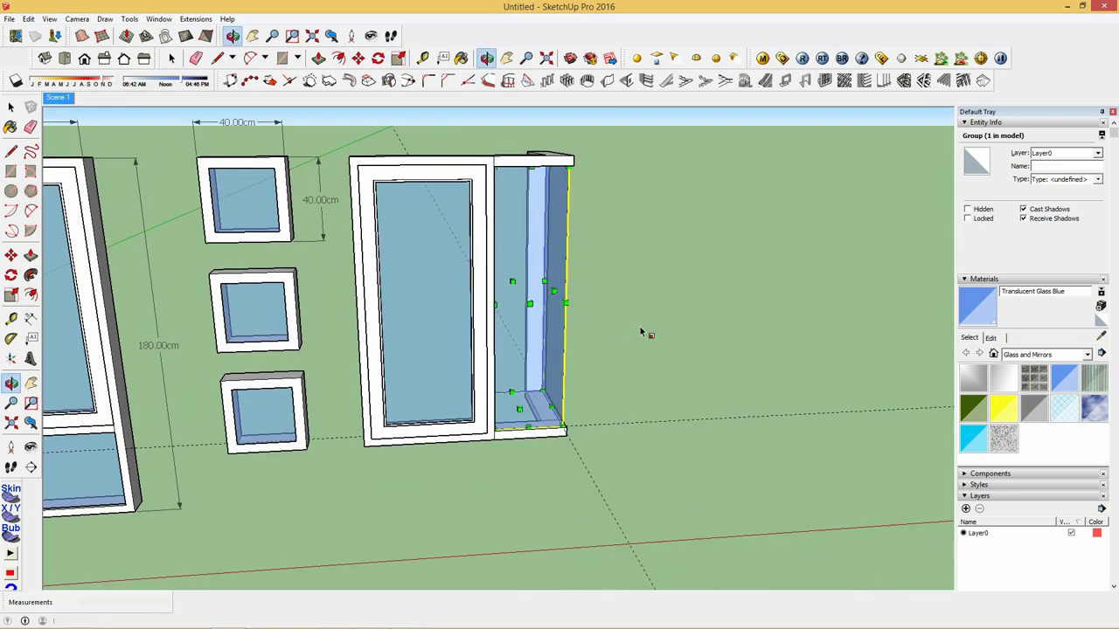
Step: Dimension the bay window's width (110.00cm), height (150.00cm) and side depth (67.00cm)
{"action": "left_click", "coordinate": [30, 318]}
{"action": "left_click", "coordinate": [350, 160]}
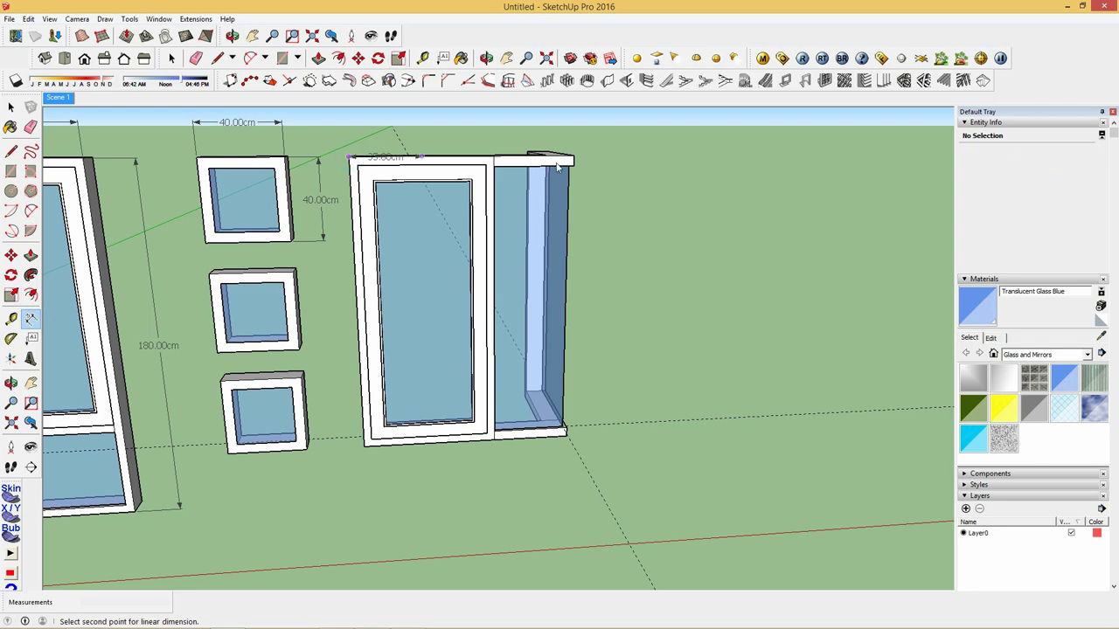
{"action": "left_click", "coordinate": [572, 159]}
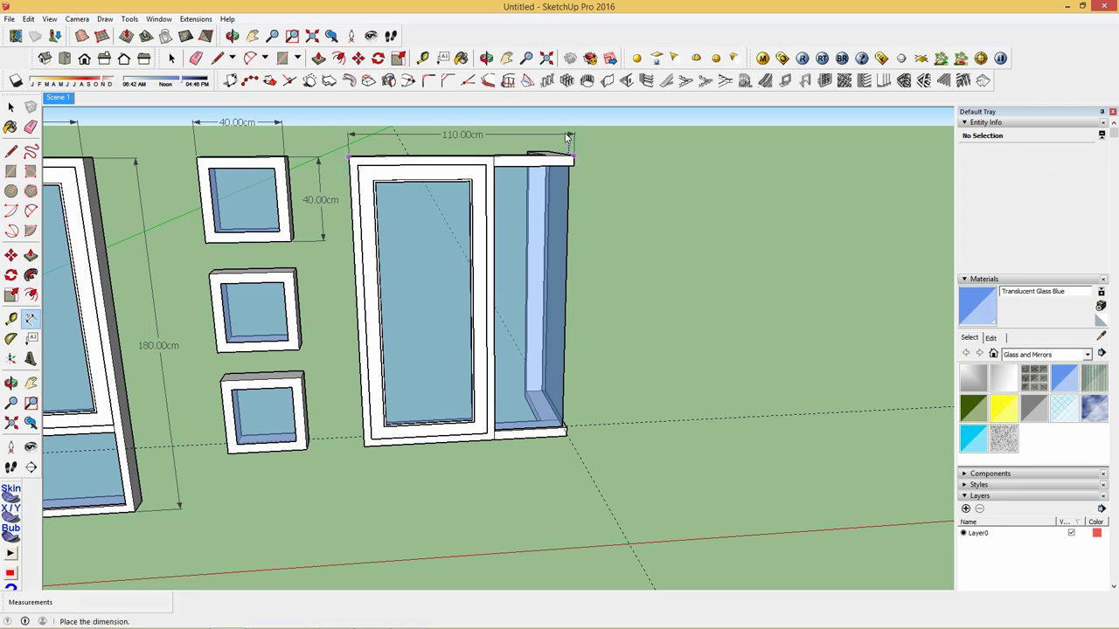
{"action": "left_click", "coordinate": [565, 136]}
{"action": "mouse_move", "coordinate": [469, 230]}
{"action": "middle_mouse_down"}
{"action": "mouse_move", "coordinate": [412, 230]}
{"action": "mouse_move", "coordinate": [586, 188]}
{"action": "middle_mouse_up"}
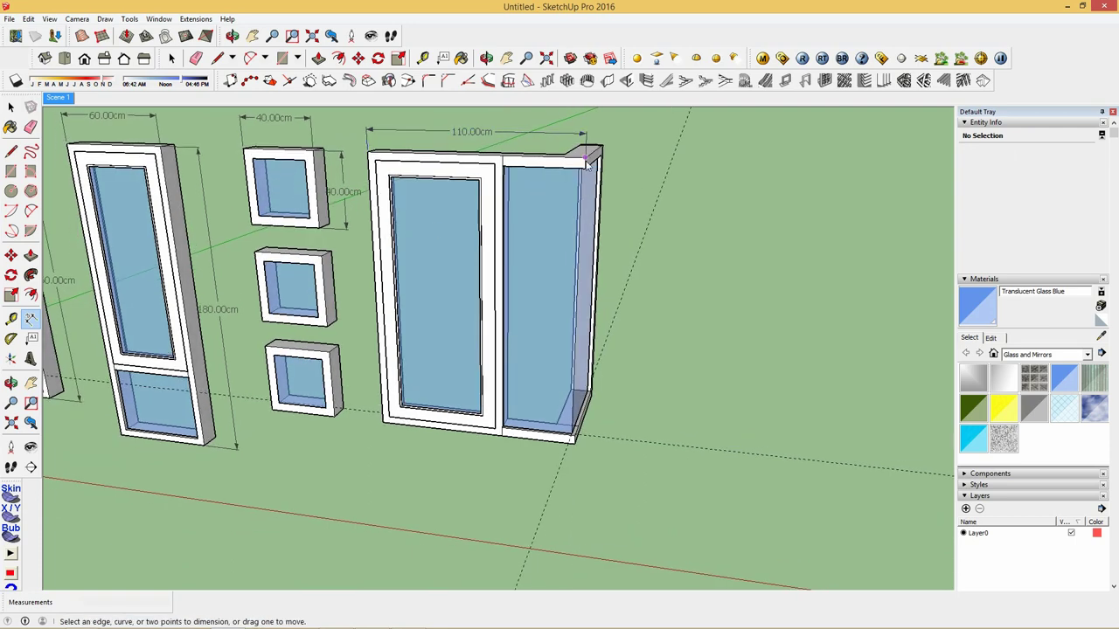
{"action": "left_click", "coordinate": [585, 161]}
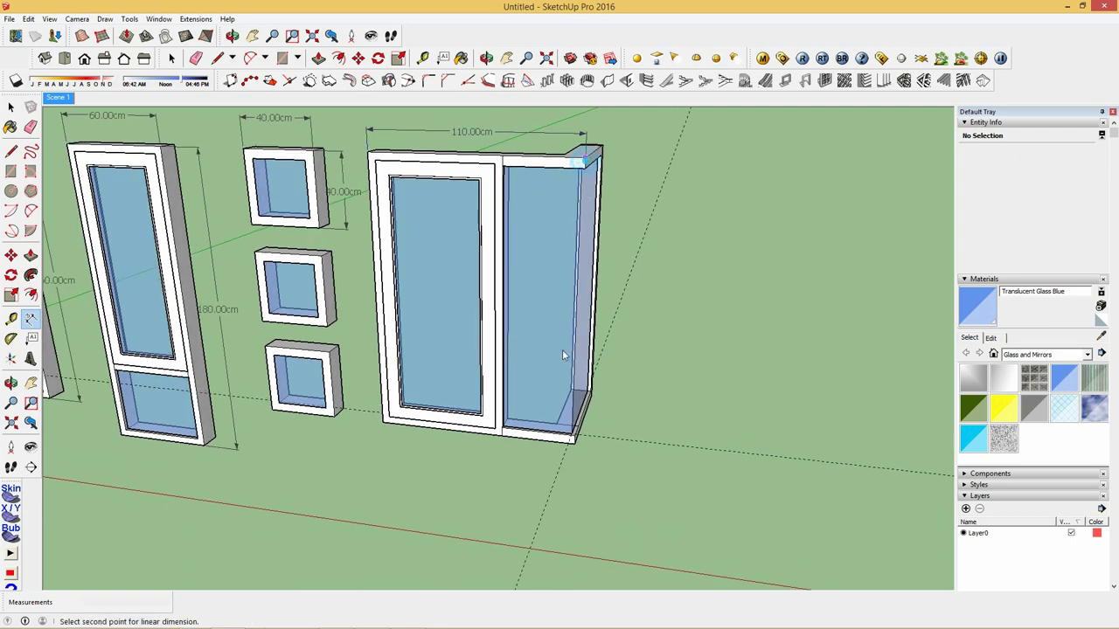
{"action": "left_click", "coordinate": [575, 443]}
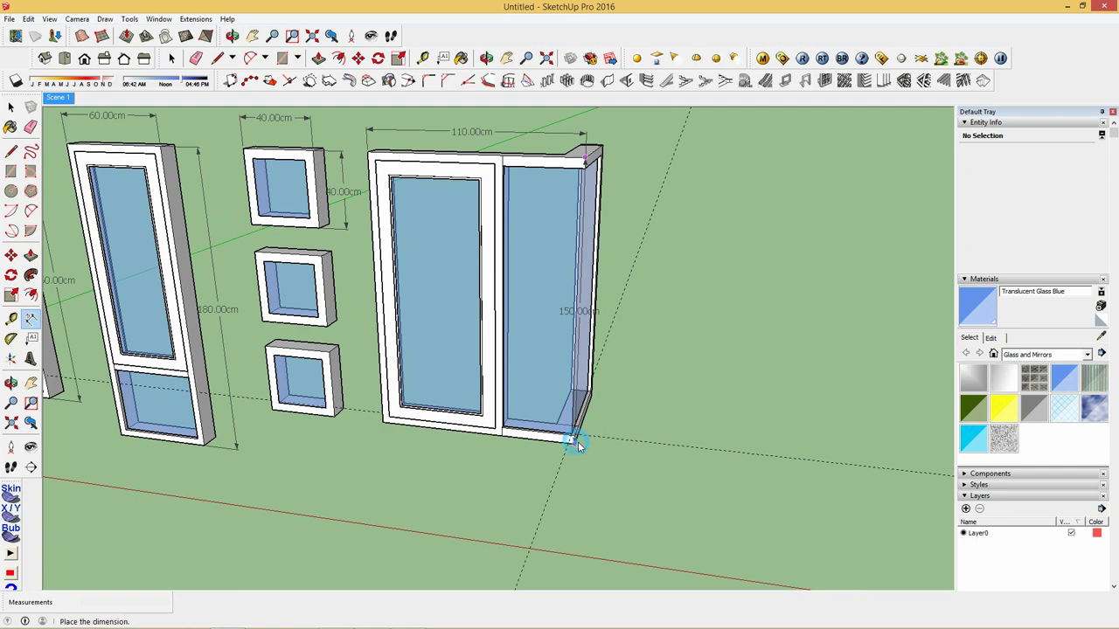
{"action": "left_click", "coordinate": [627, 447]}
{"action": "middle_click_drag", "start_coordinate": [673, 306], "coordinate": [397, 325]}
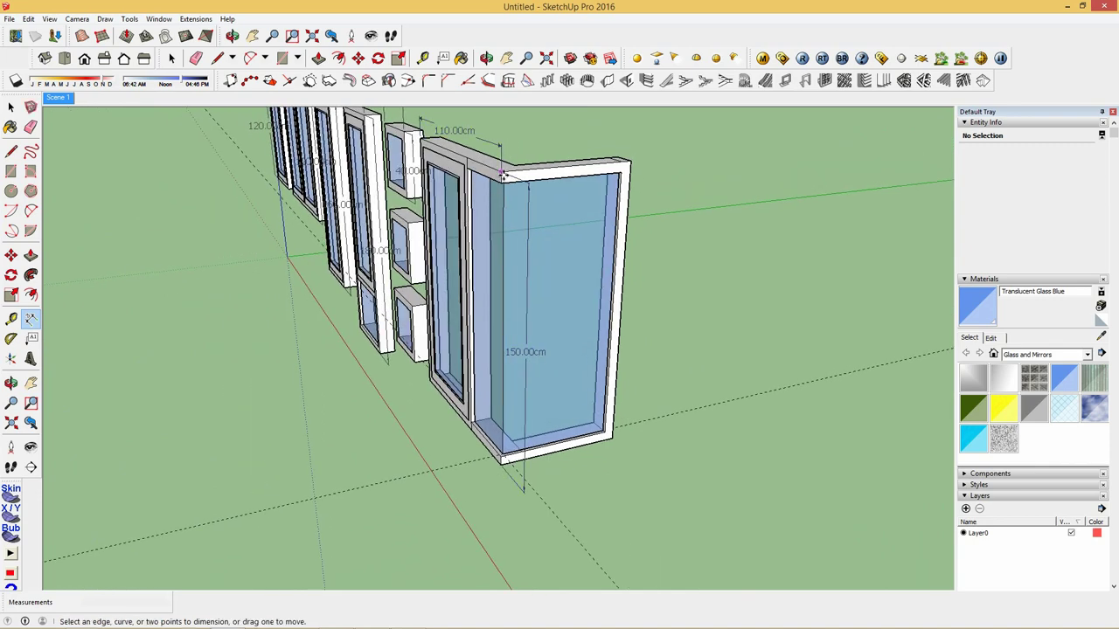
{"action": "left_click", "coordinate": [503, 175]}
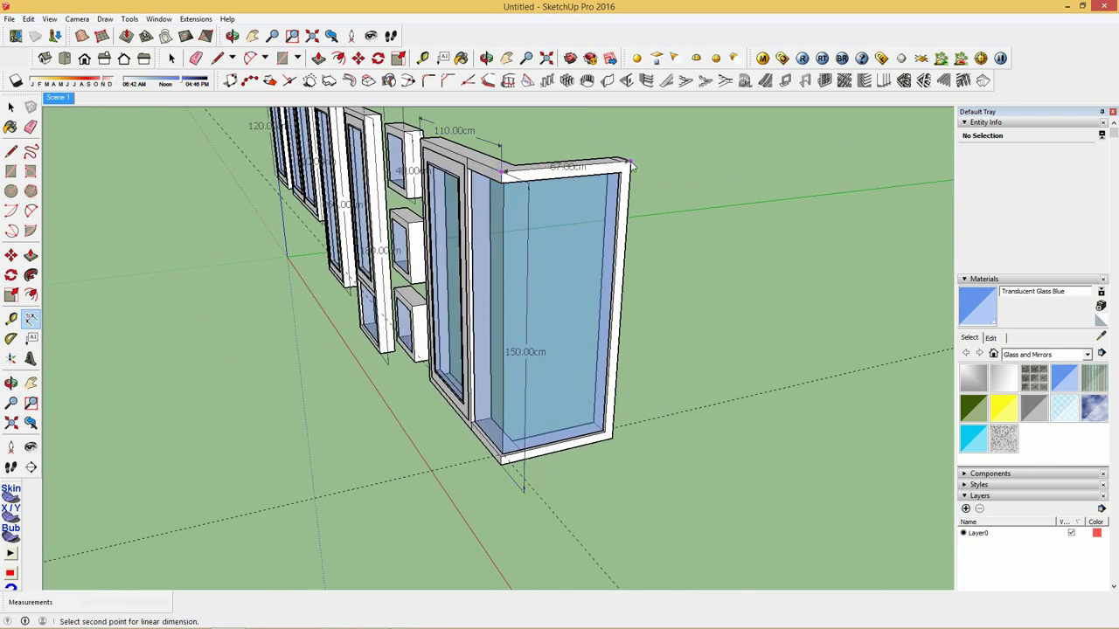
{"action": "left_click", "coordinate": [629, 163]}
{"action": "left_click", "coordinate": [631, 146]}
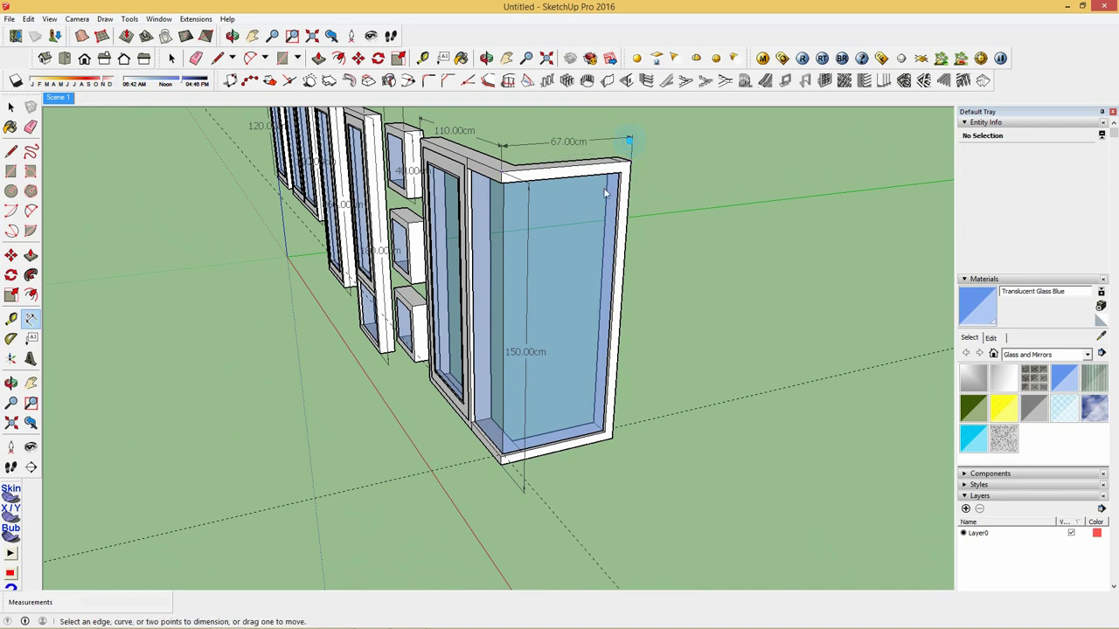
Step: Turn the row of windows to a front view and delete all guide lines via Edit > Delete Guides
{"action": "mouse_move", "coordinate": [488, 320]}
{"action": "middle_mouse_down"}
{"action": "mouse_move", "coordinate": [527, 297]}
{"action": "mouse_move", "coordinate": [596, 292]}
{"action": "mouse_move", "coordinate": [618, 342]}
{"action": "middle_mouse_up"}
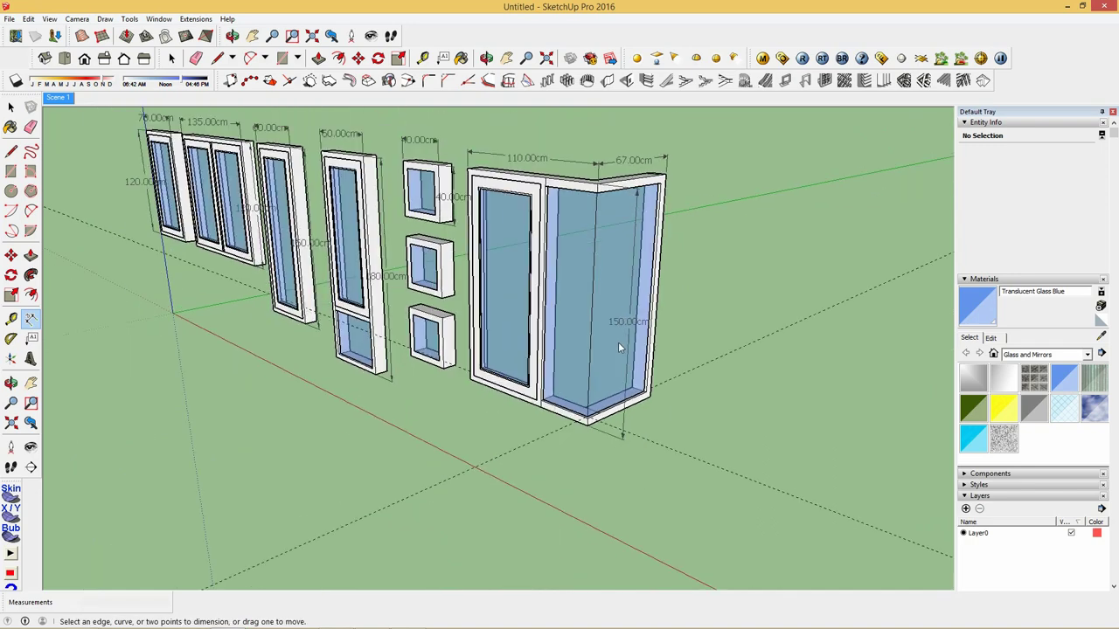
{"action": "middle_click_drag", "start_coordinate": [513, 322], "coordinate": [579, 318]}
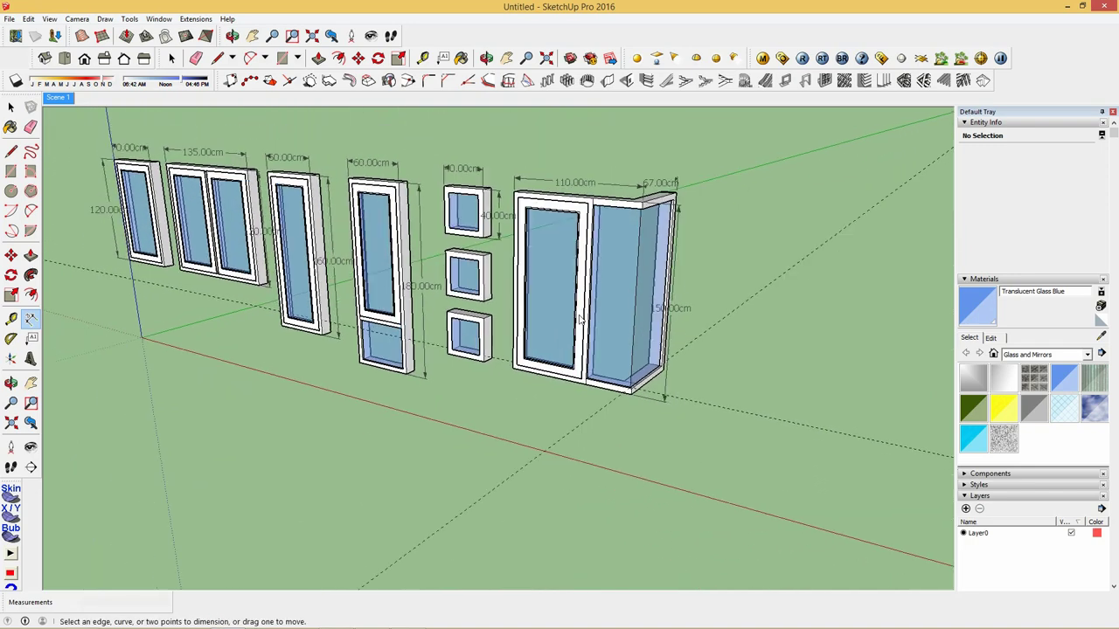
{"action": "mouse_move", "coordinate": [477, 305]}
{"action": "middle_mouse_down"}
{"action": "mouse_move", "coordinate": [300, 169]}
{"action": "mouse_move", "coordinate": [317, 175]}
{"action": "mouse_move", "coordinate": [323, 160]}
{"action": "middle_mouse_up"}
{"action": "middle_click_drag", "start_coordinate": [339, 223], "coordinate": [334, 232]}
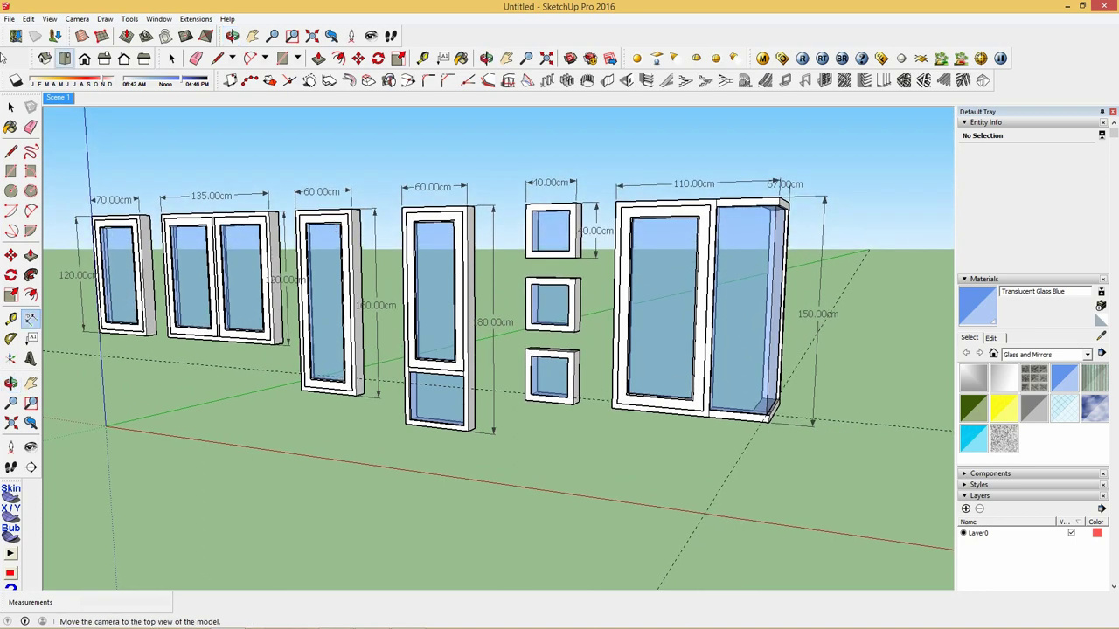
{"action": "left_click", "coordinate": [15, 22]}
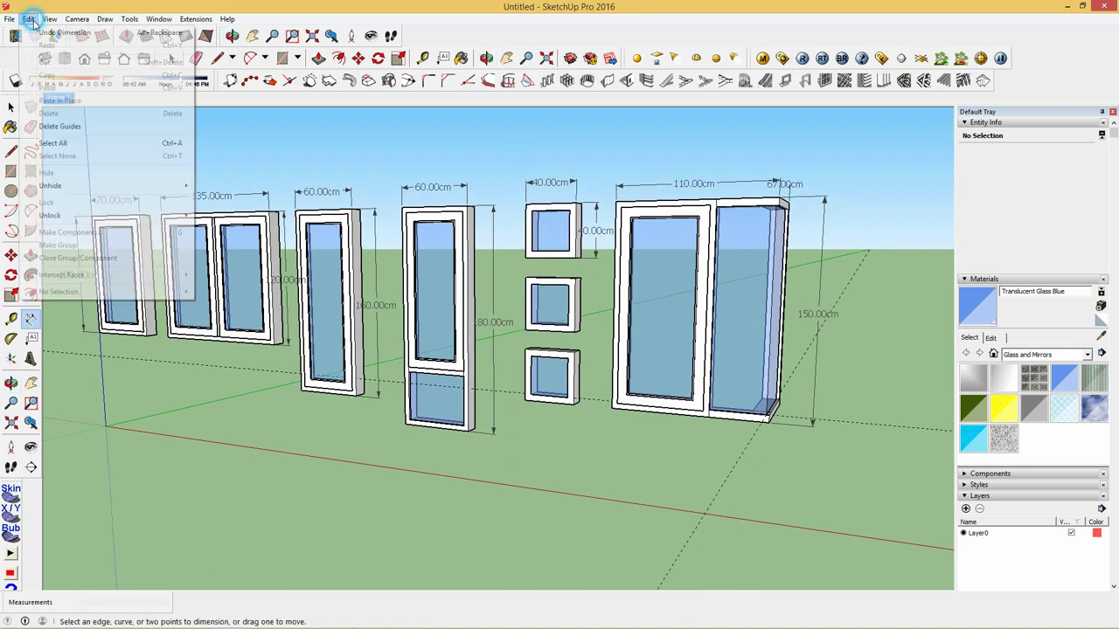
{"action": "left_click", "coordinate": [48, 127]}
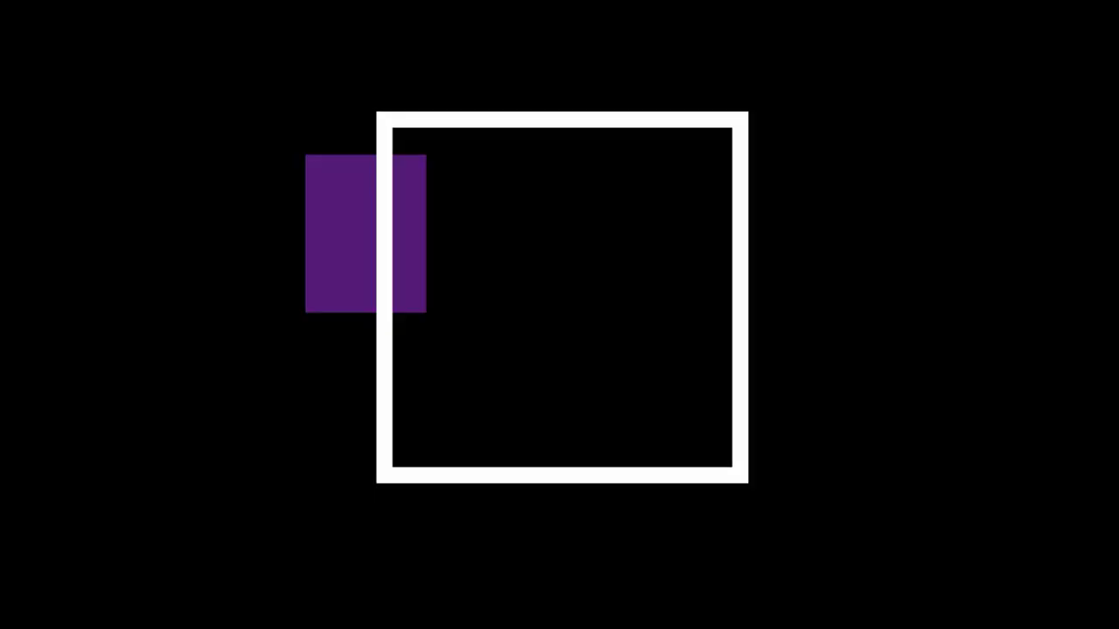